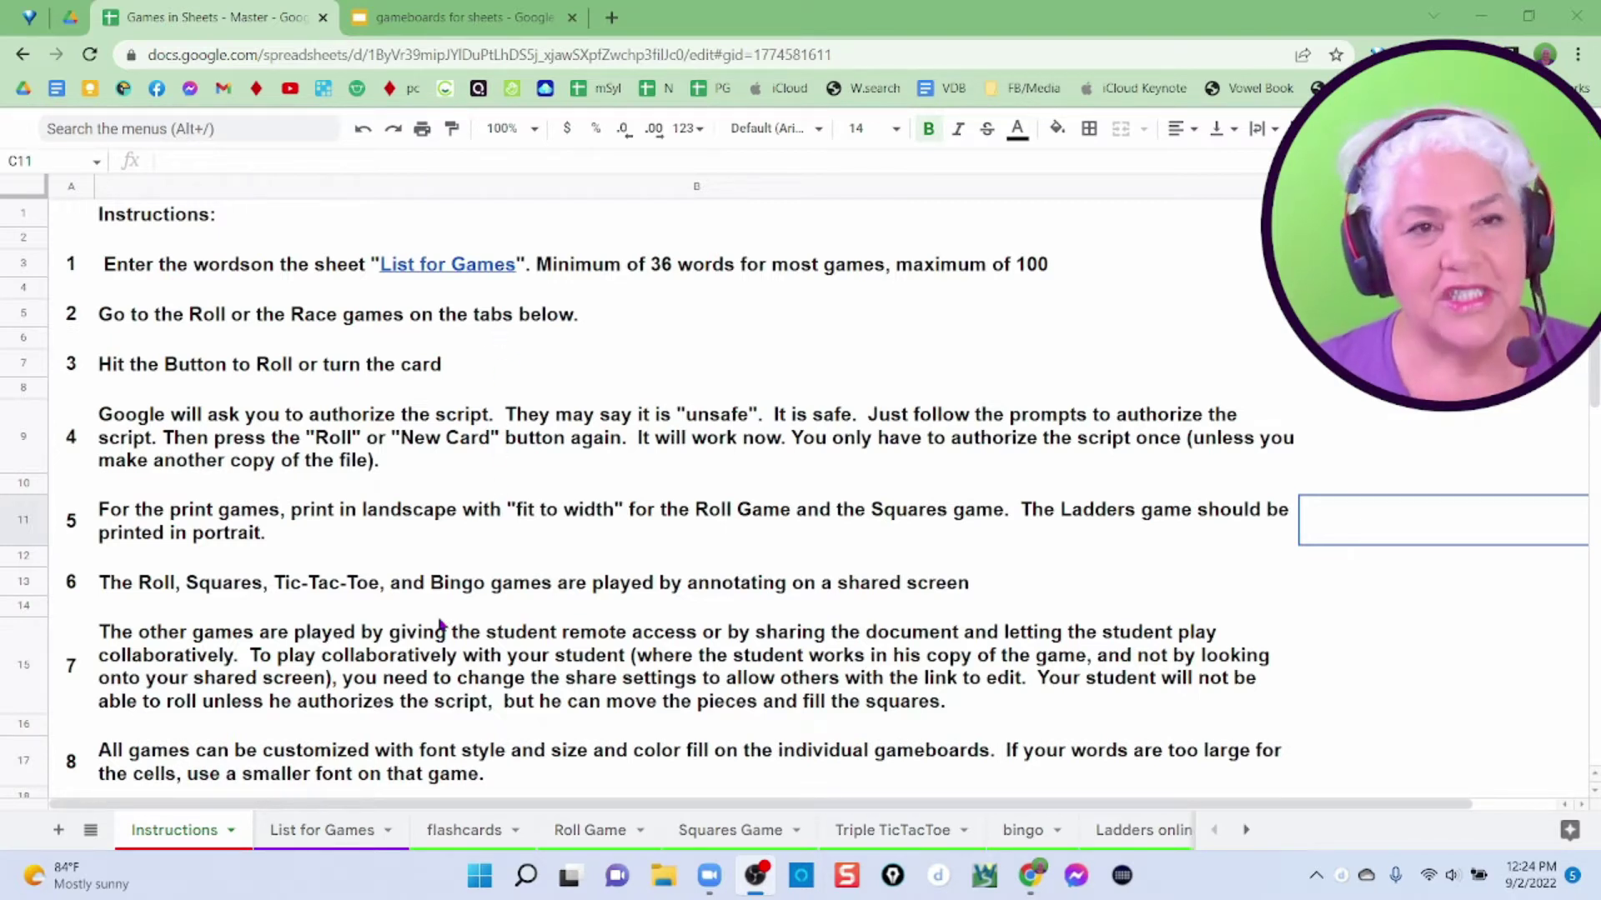
- Open the List for Games sheet and look through the words in column A and the other possible lists
{"action": "left_click", "coordinate": [330, 833]}
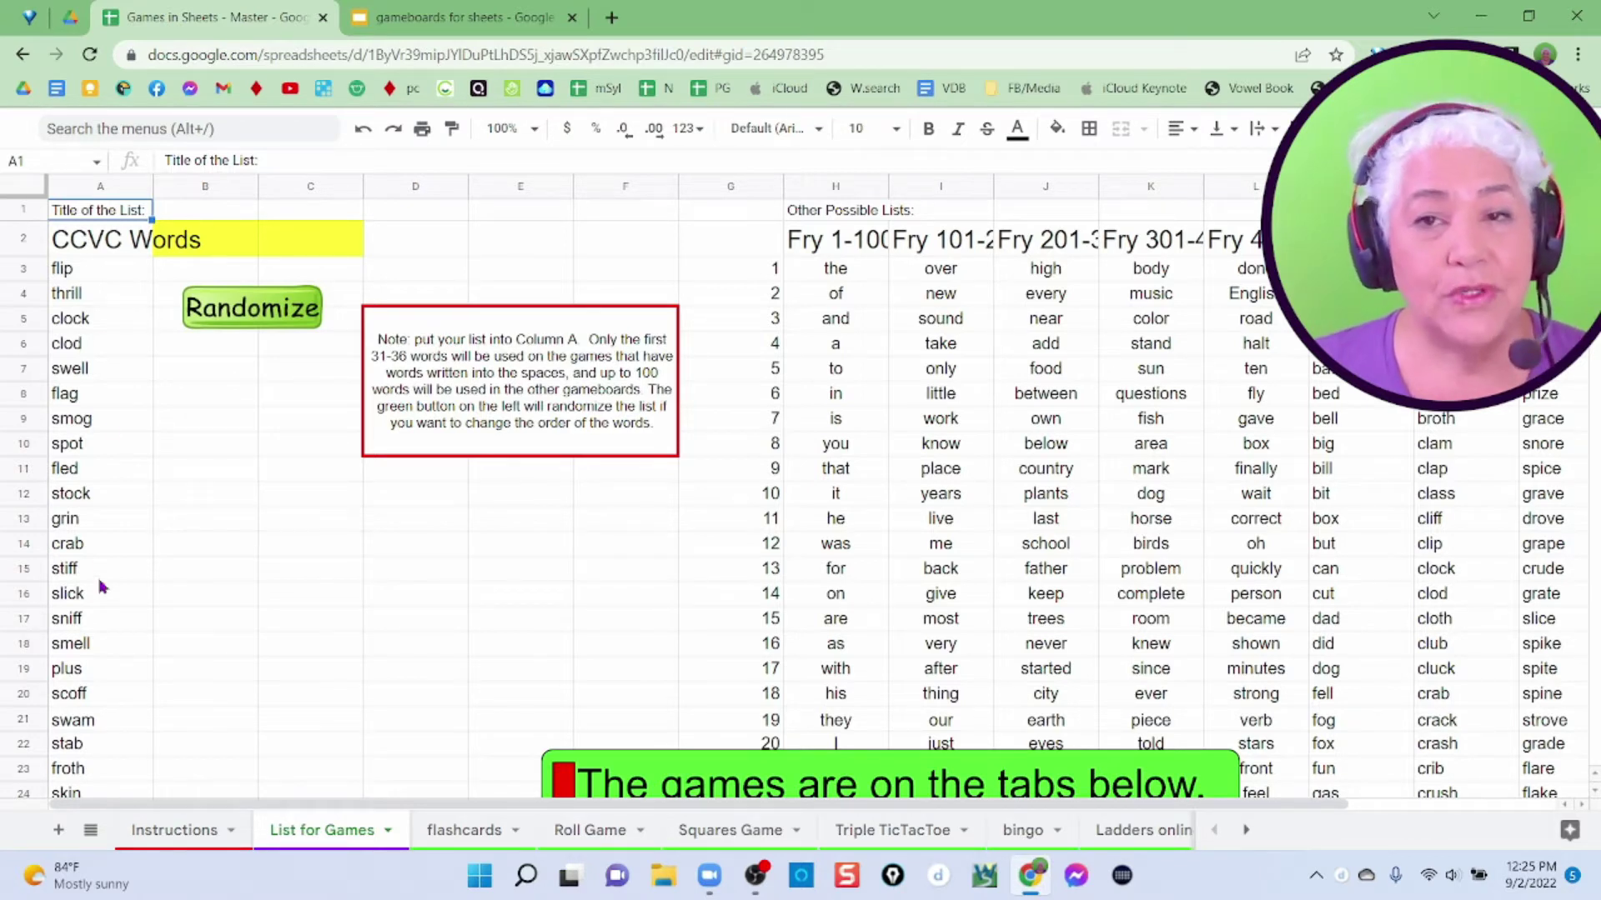
{"action": "scroll", "coordinate": [99, 587], "scroll_direction": "down", "scroll_amount": 12}
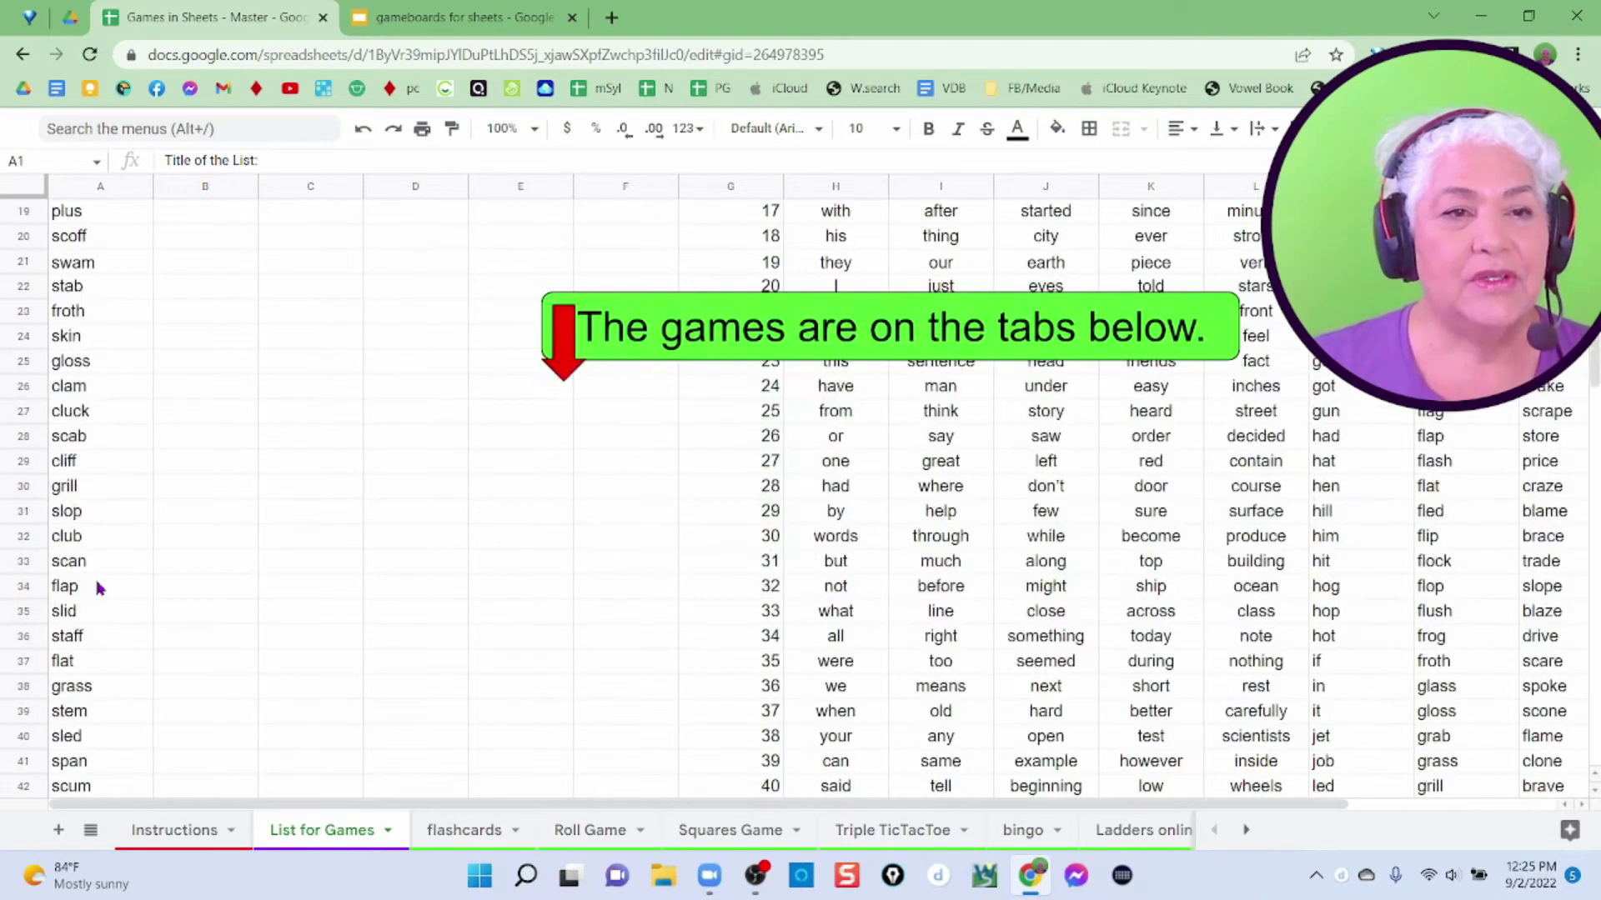
{"action": "scroll", "coordinate": [99, 587], "scroll_direction": "up", "scroll_amount": 12}
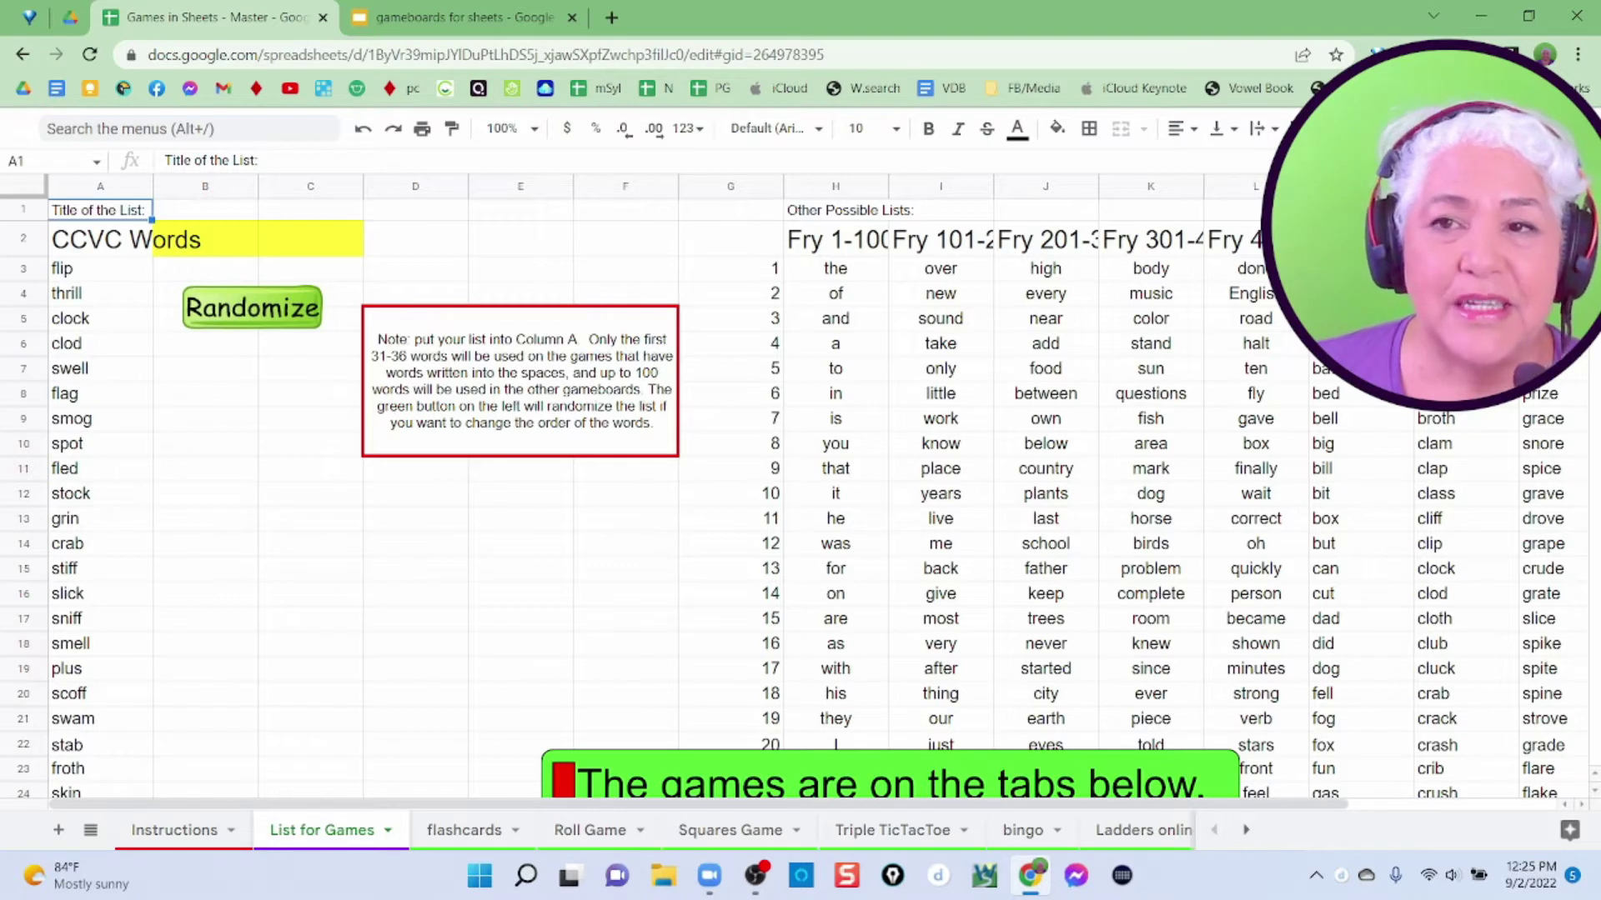
{"action": "left_click_drag", "start_coordinate": [858, 804], "coordinate": [1000, 804]}
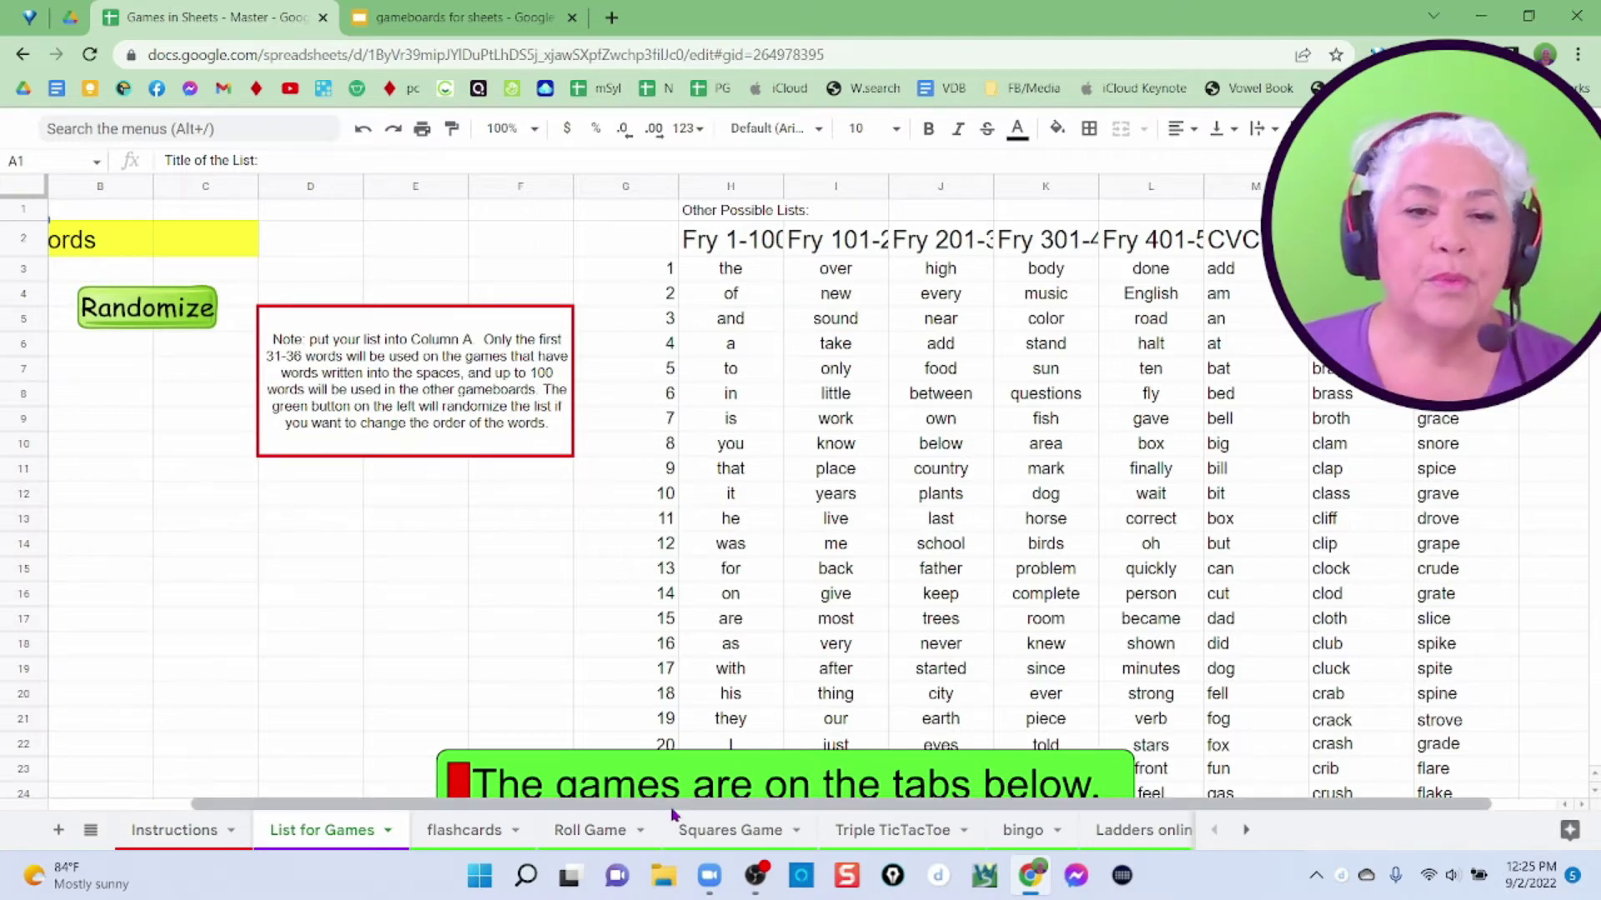
{"action": "left_click_drag", "start_coordinate": [674, 804], "coordinate": [583, 805]}
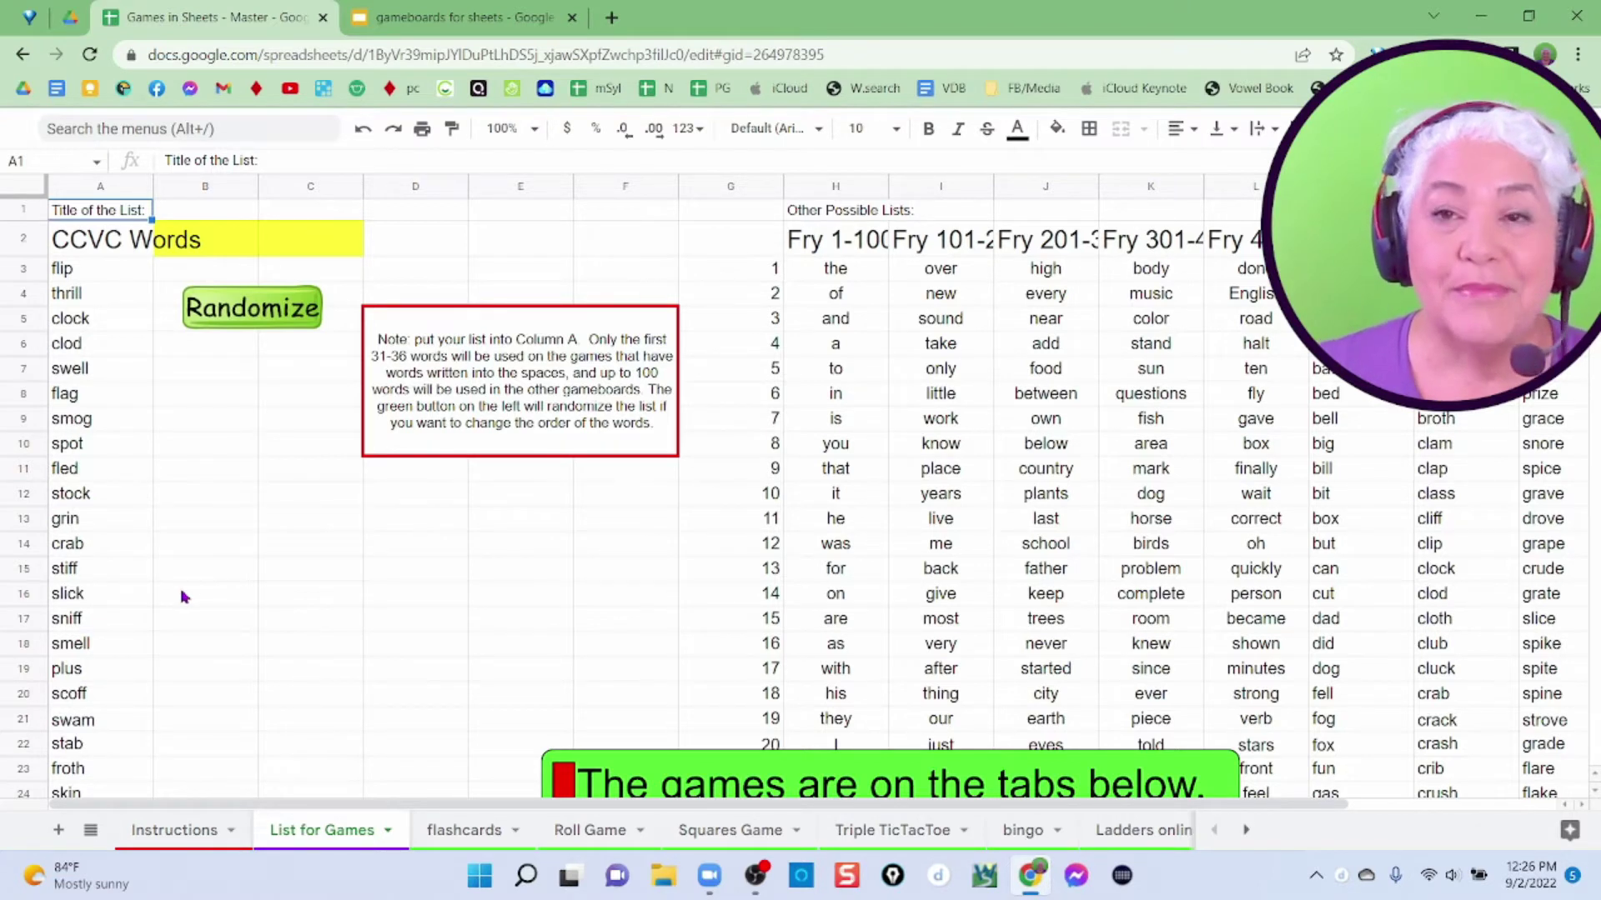
- Open the flashcards sheet, move the blue cover clear of the word and show a new card
{"action": "left_click", "coordinate": [464, 829]}
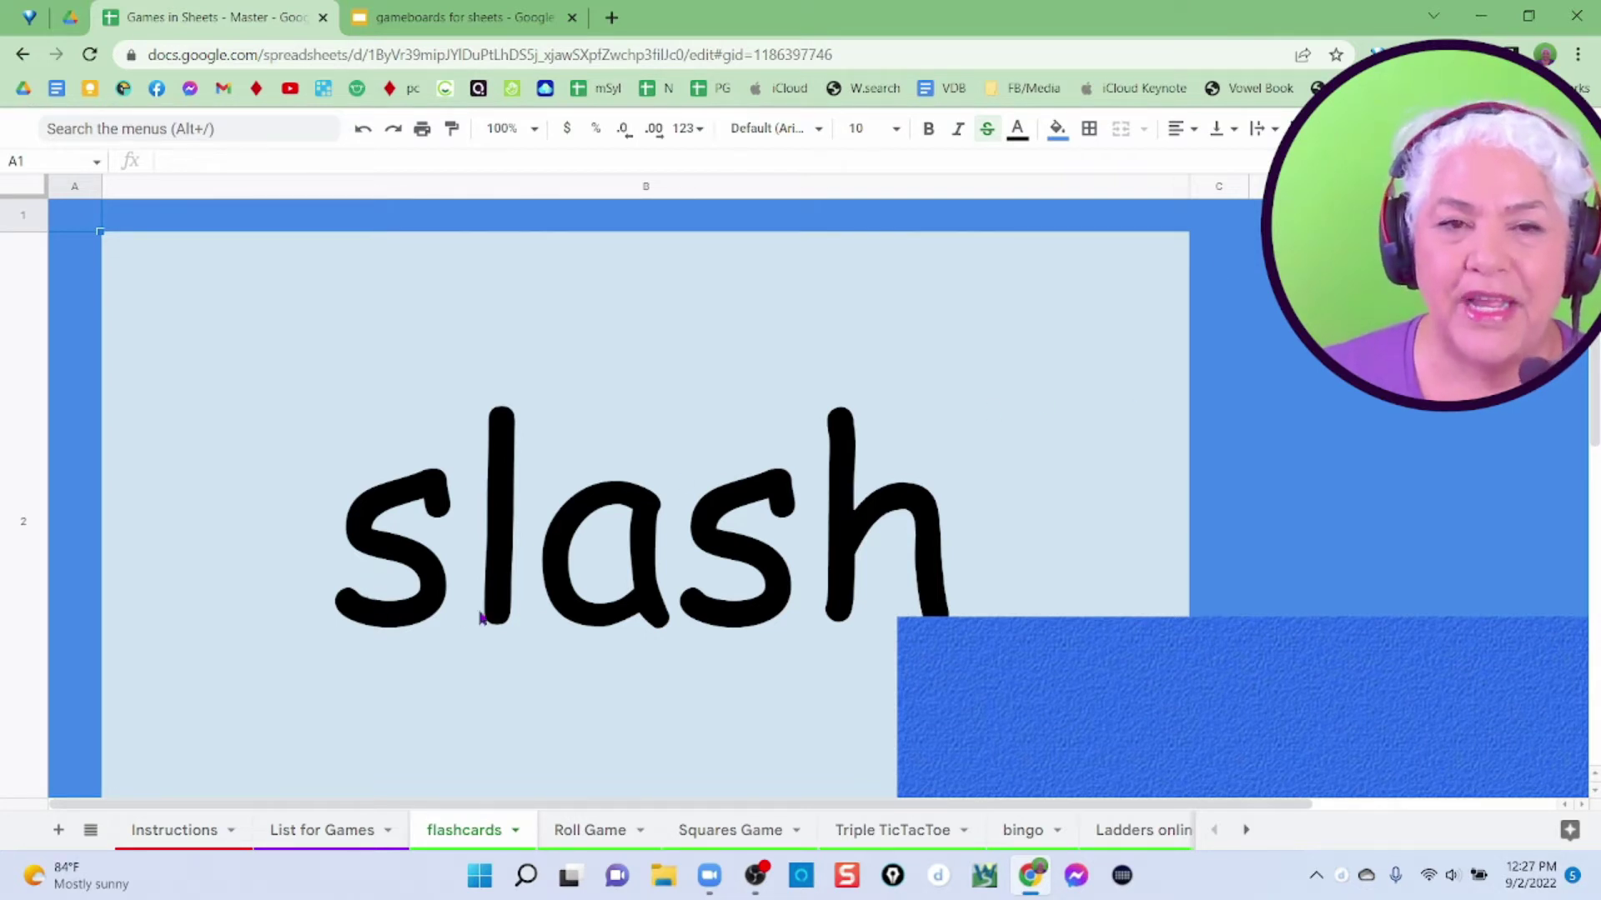
{"action": "left_click", "coordinate": [1097, 702]}
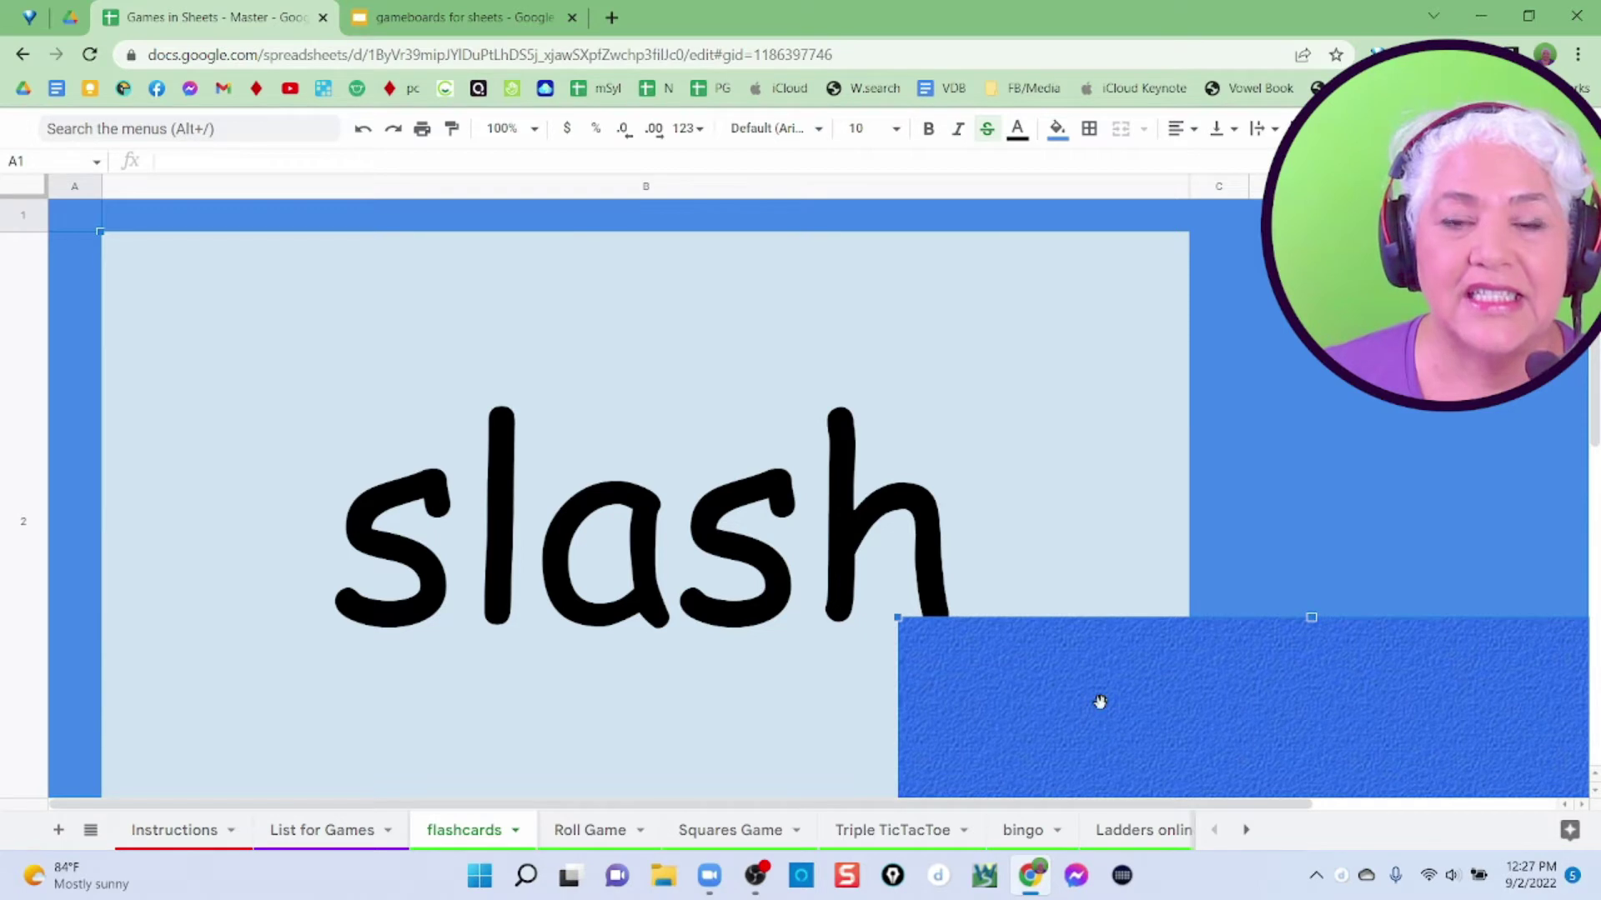
{"action": "left_click_drag", "start_coordinate": [1097, 702], "coordinate": [1336, 640]}
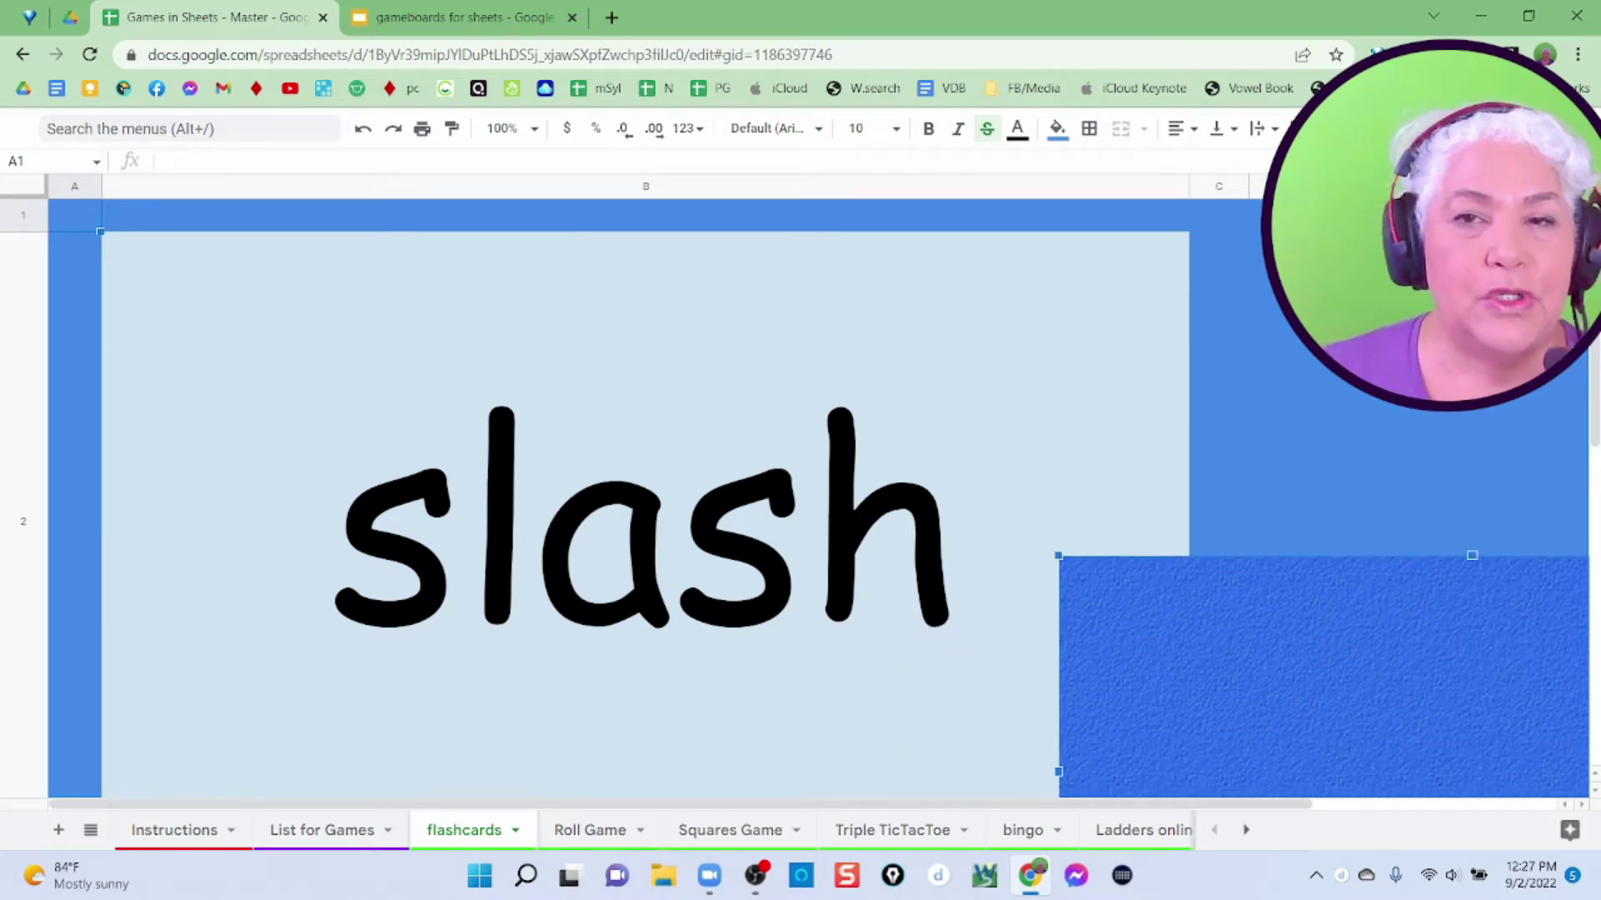
{"action": "left_click", "coordinate": [1400, 307]}
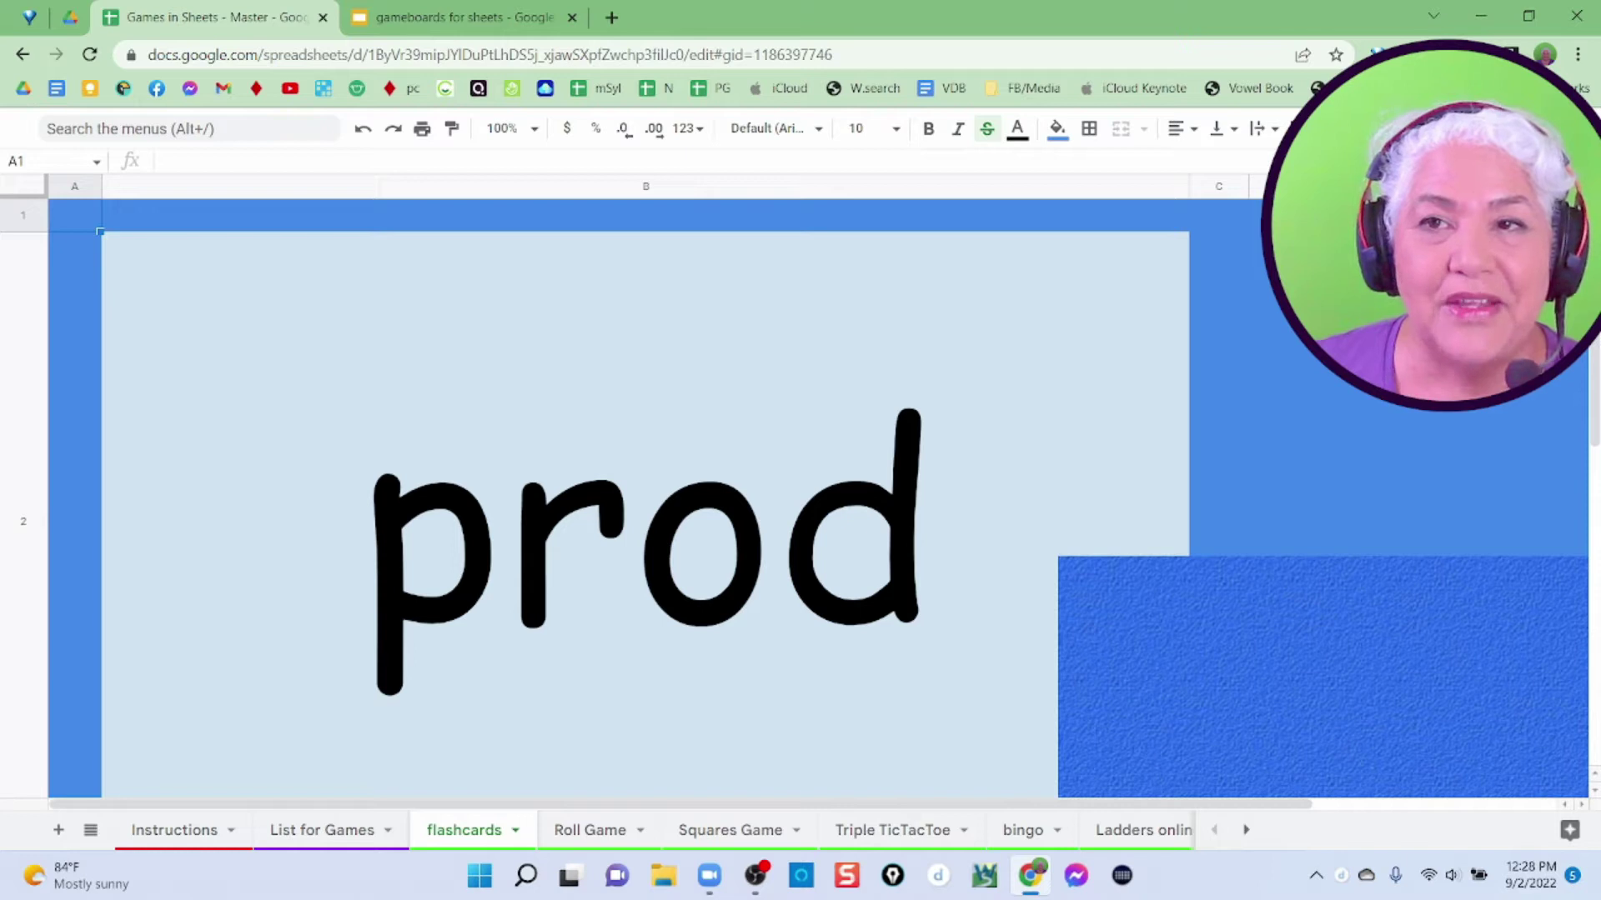
- Open the spreadsheet's Apps Script project, read through the functions in macros.gs and close the script editor
{"action": "left_click", "coordinate": [1580, 129]}
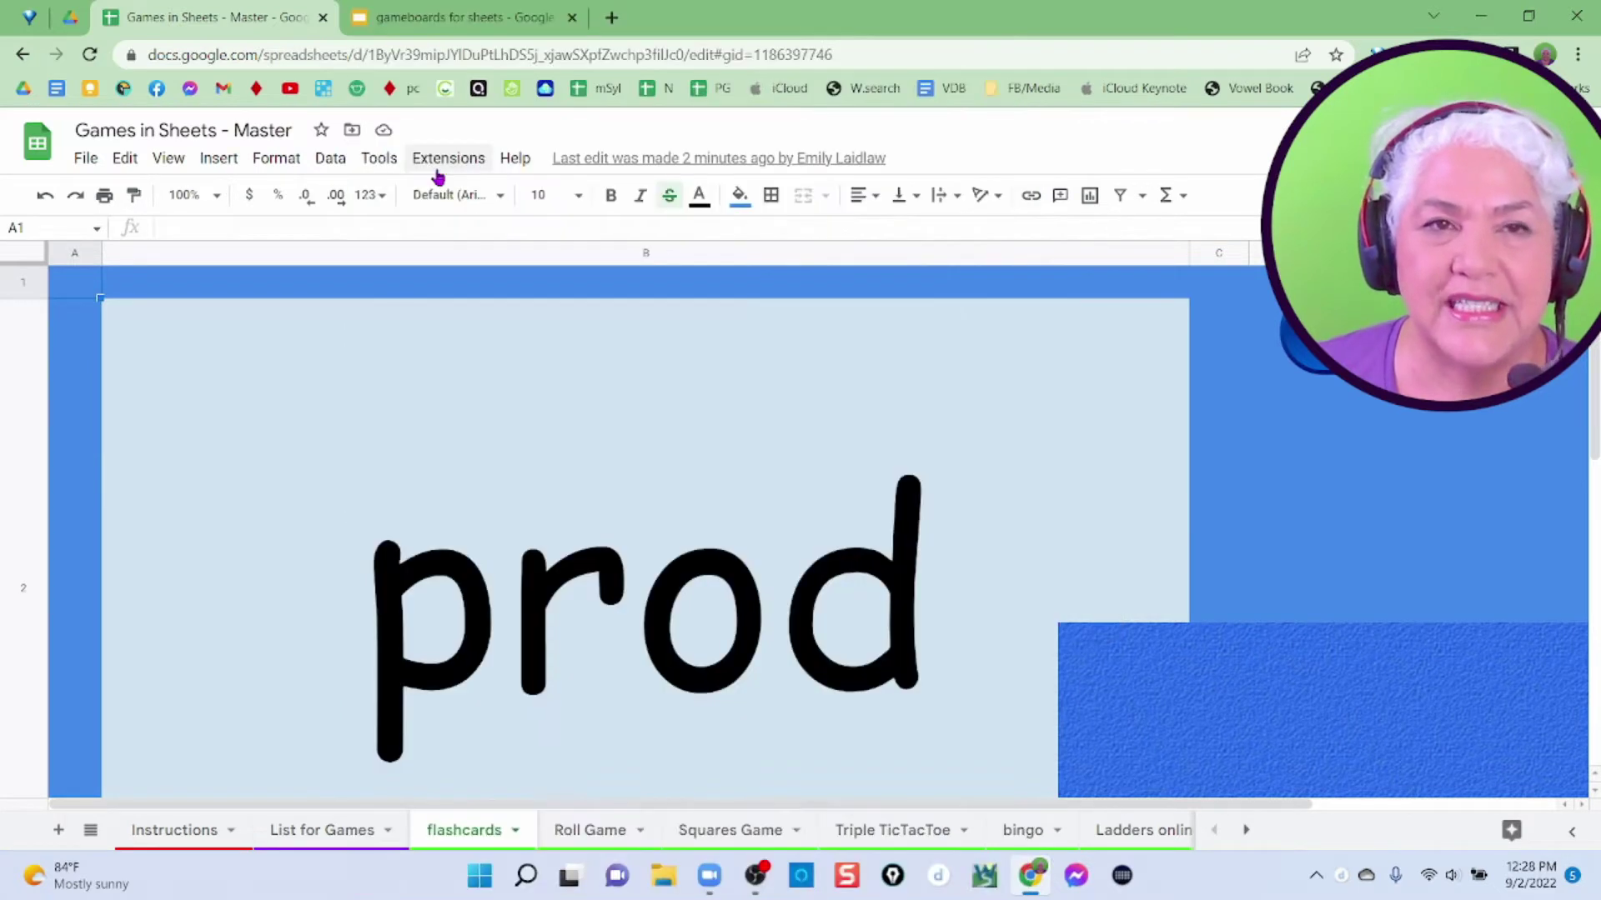
{"action": "left_click", "coordinate": [441, 160]}
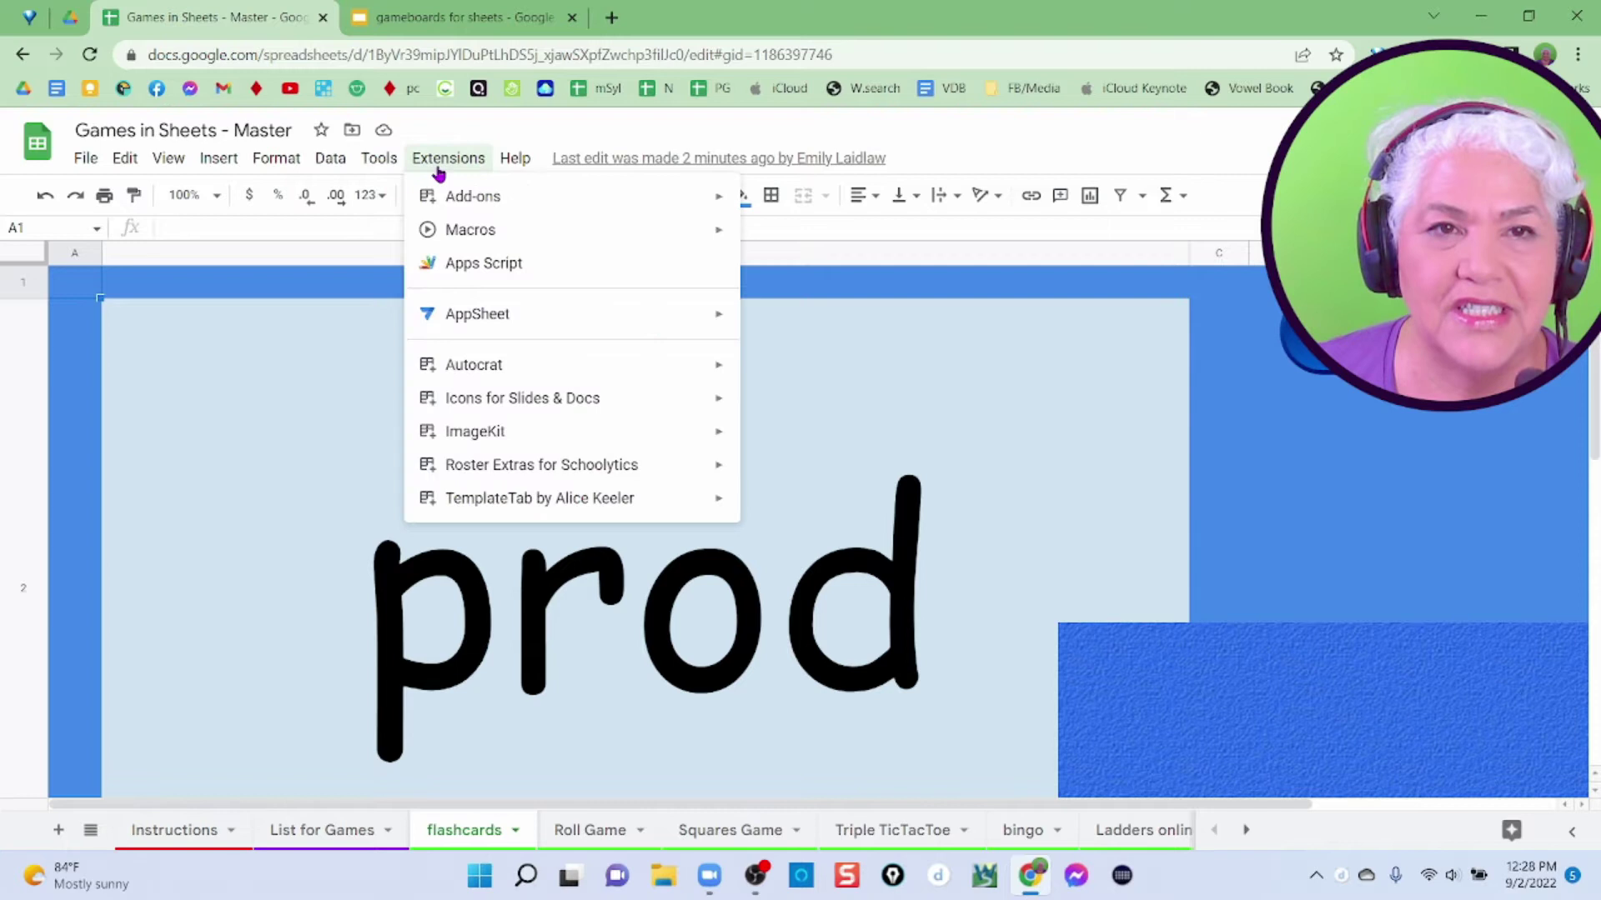
{"action": "left_click", "coordinate": [478, 274]}
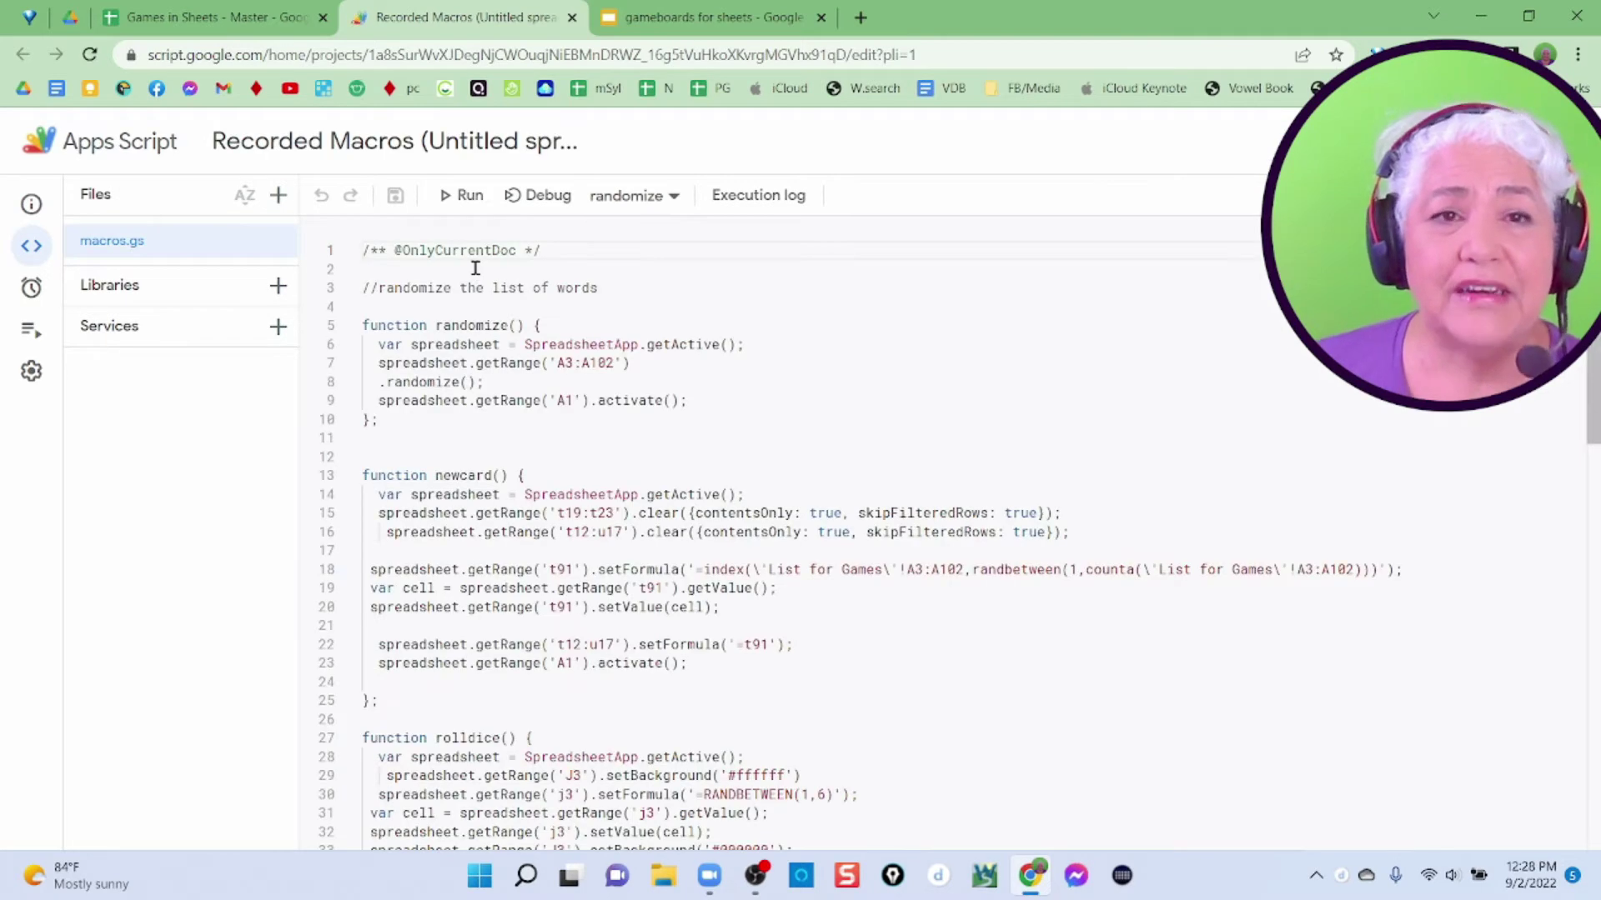
{"action": "scroll", "coordinate": [673, 311], "scroll_direction": "down", "scroll_amount": 1}
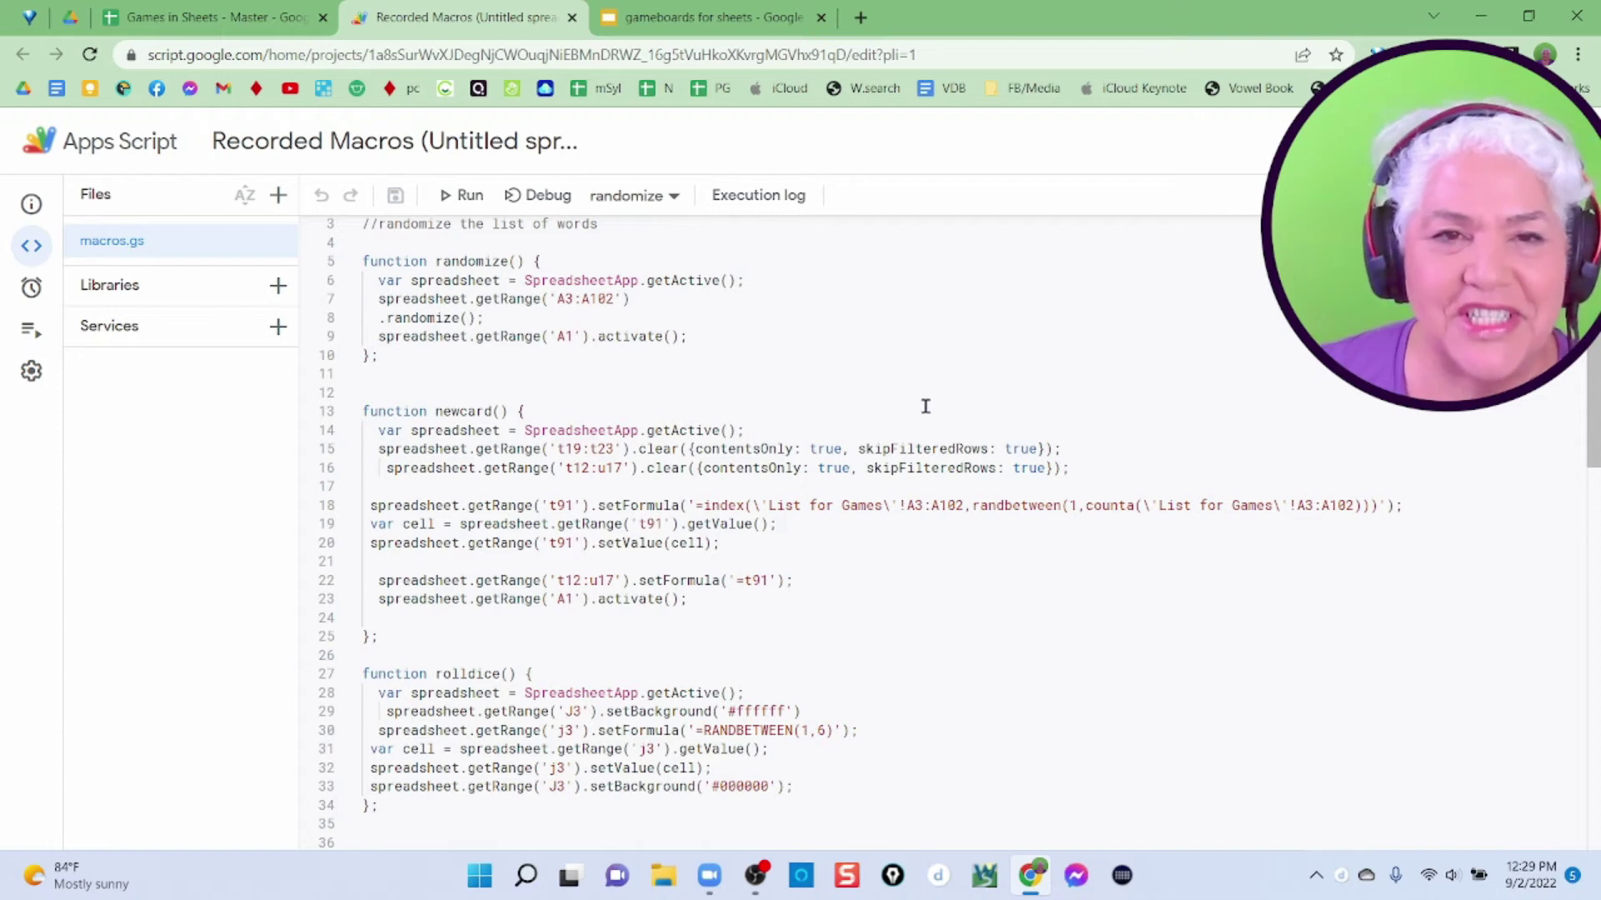
{"action": "scroll", "coordinate": [889, 350], "scroll_direction": "down", "scroll_amount": 1}
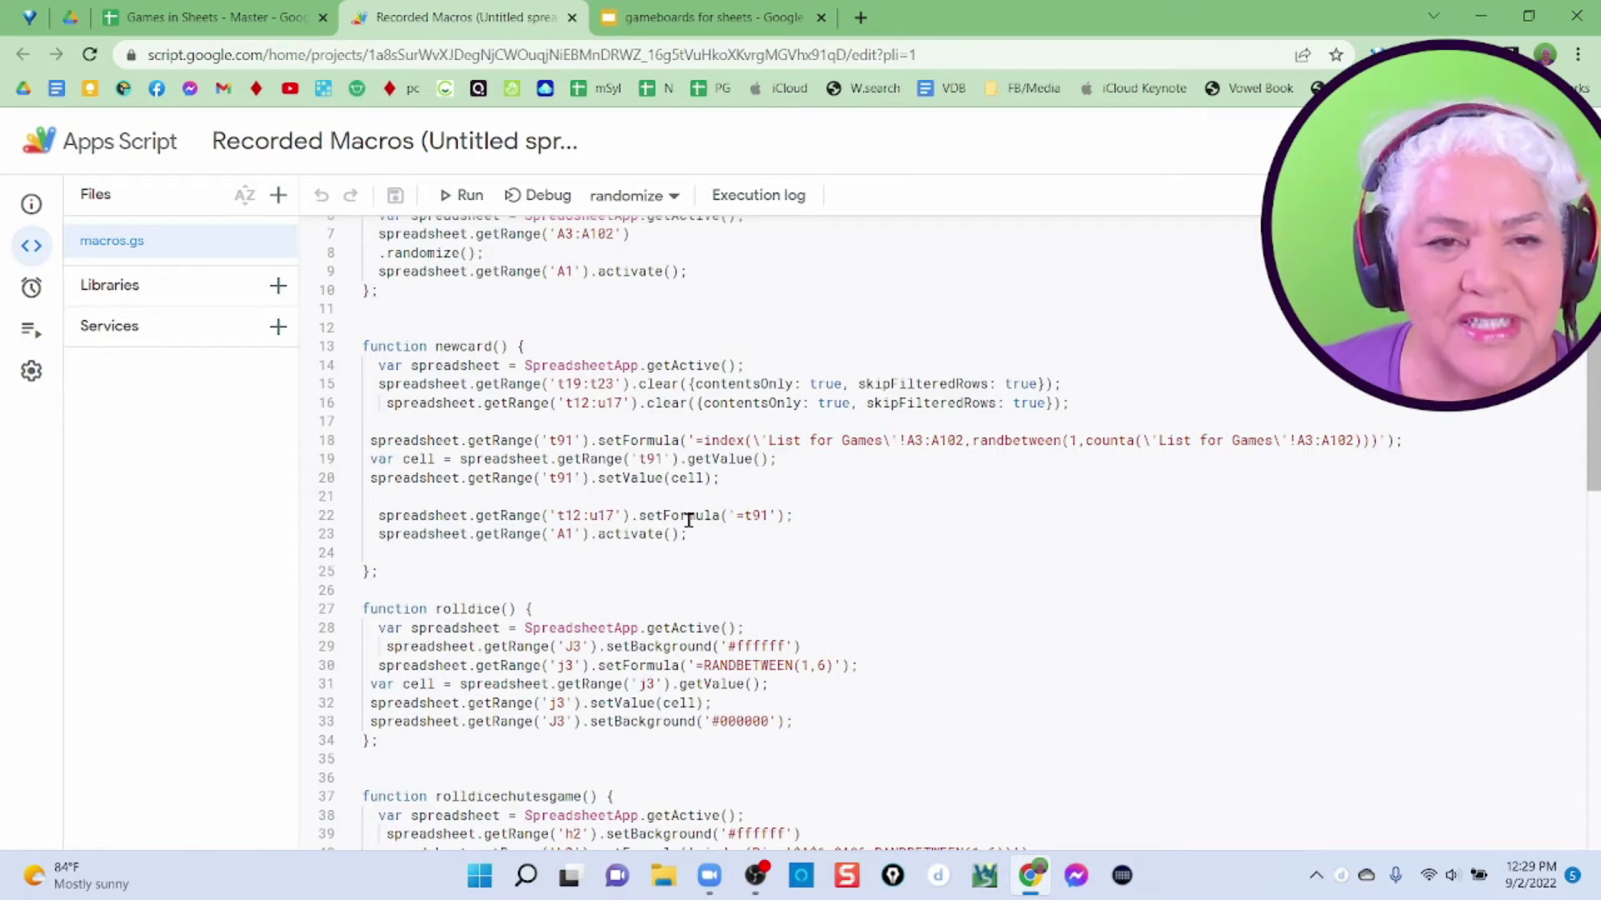
{"action": "scroll", "coordinate": [761, 523], "scroll_direction": "down", "scroll_amount": 1}
{"action": "scroll", "coordinate": [761, 522], "scroll_direction": "down", "scroll_amount": 2}
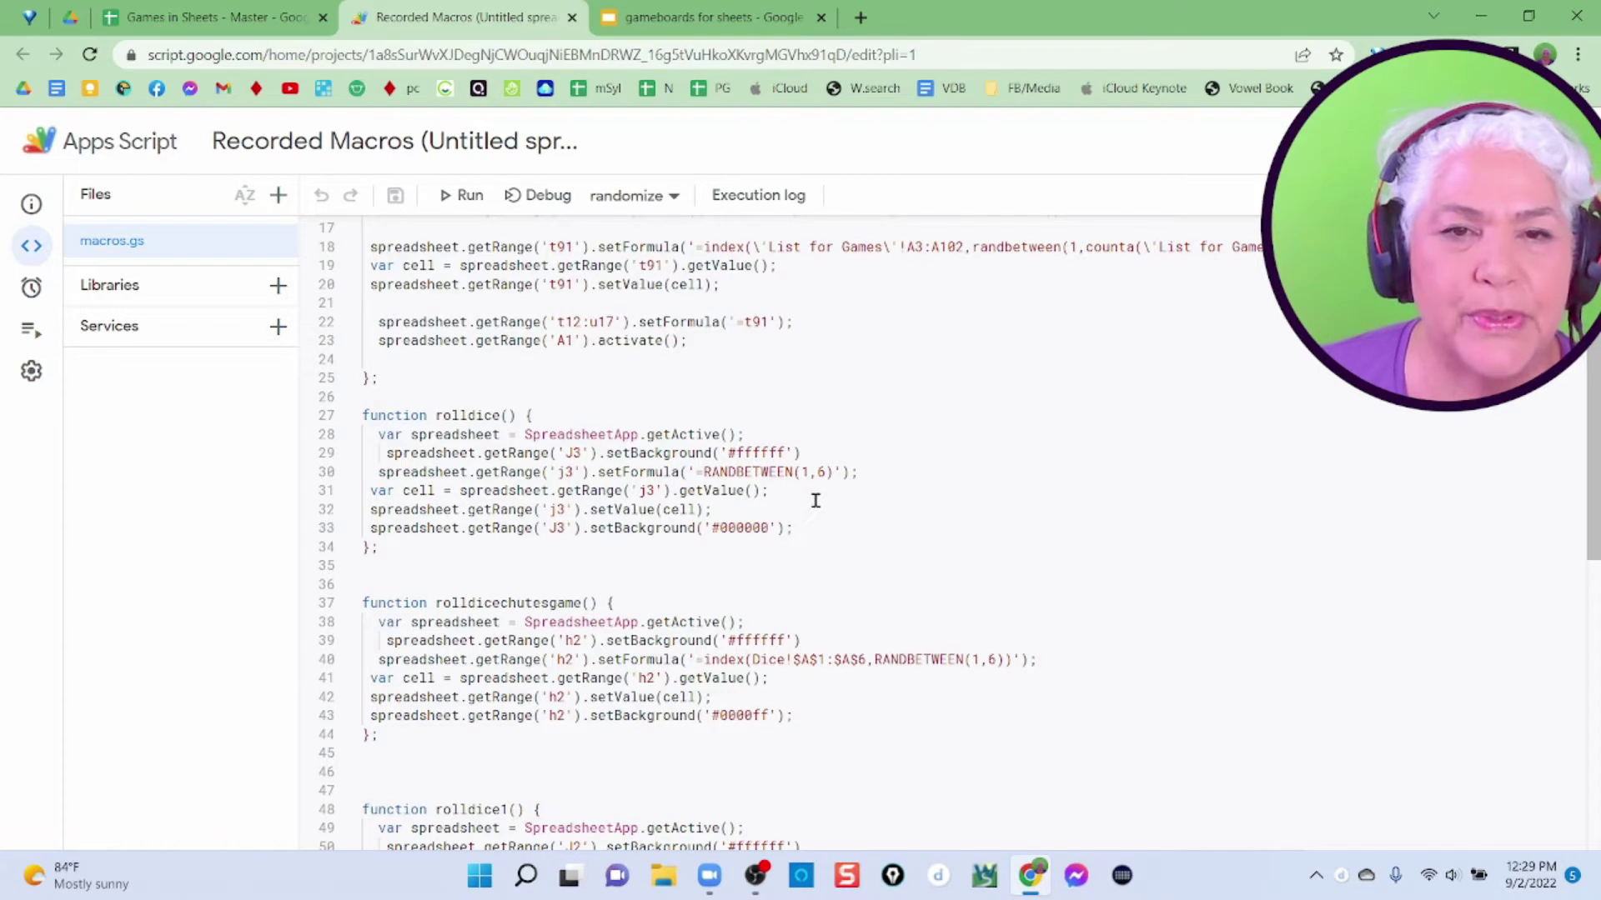
{"action": "scroll", "coordinate": [838, 497], "scroll_direction": "down", "scroll_amount": 2}
{"action": "scroll", "coordinate": [839, 498], "scroll_direction": "down", "scroll_amount": 2}
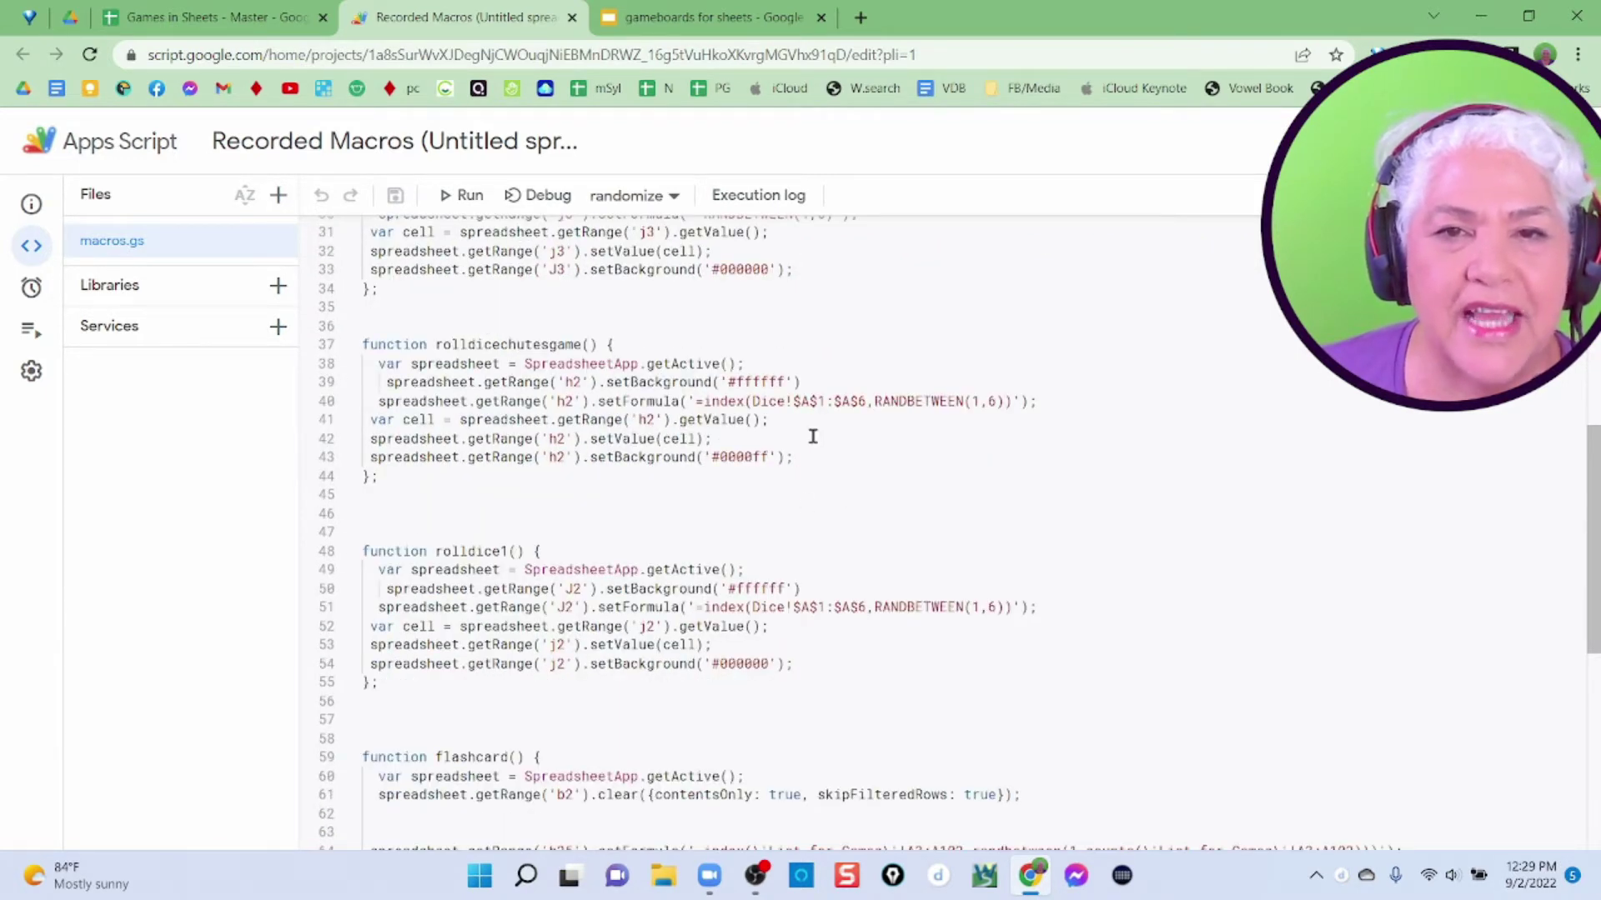
{"action": "scroll", "coordinate": [902, 465], "scroll_direction": "down", "scroll_amount": 2}
{"action": "scroll", "coordinate": [902, 465], "scroll_direction": "down", "scroll_amount": 6}
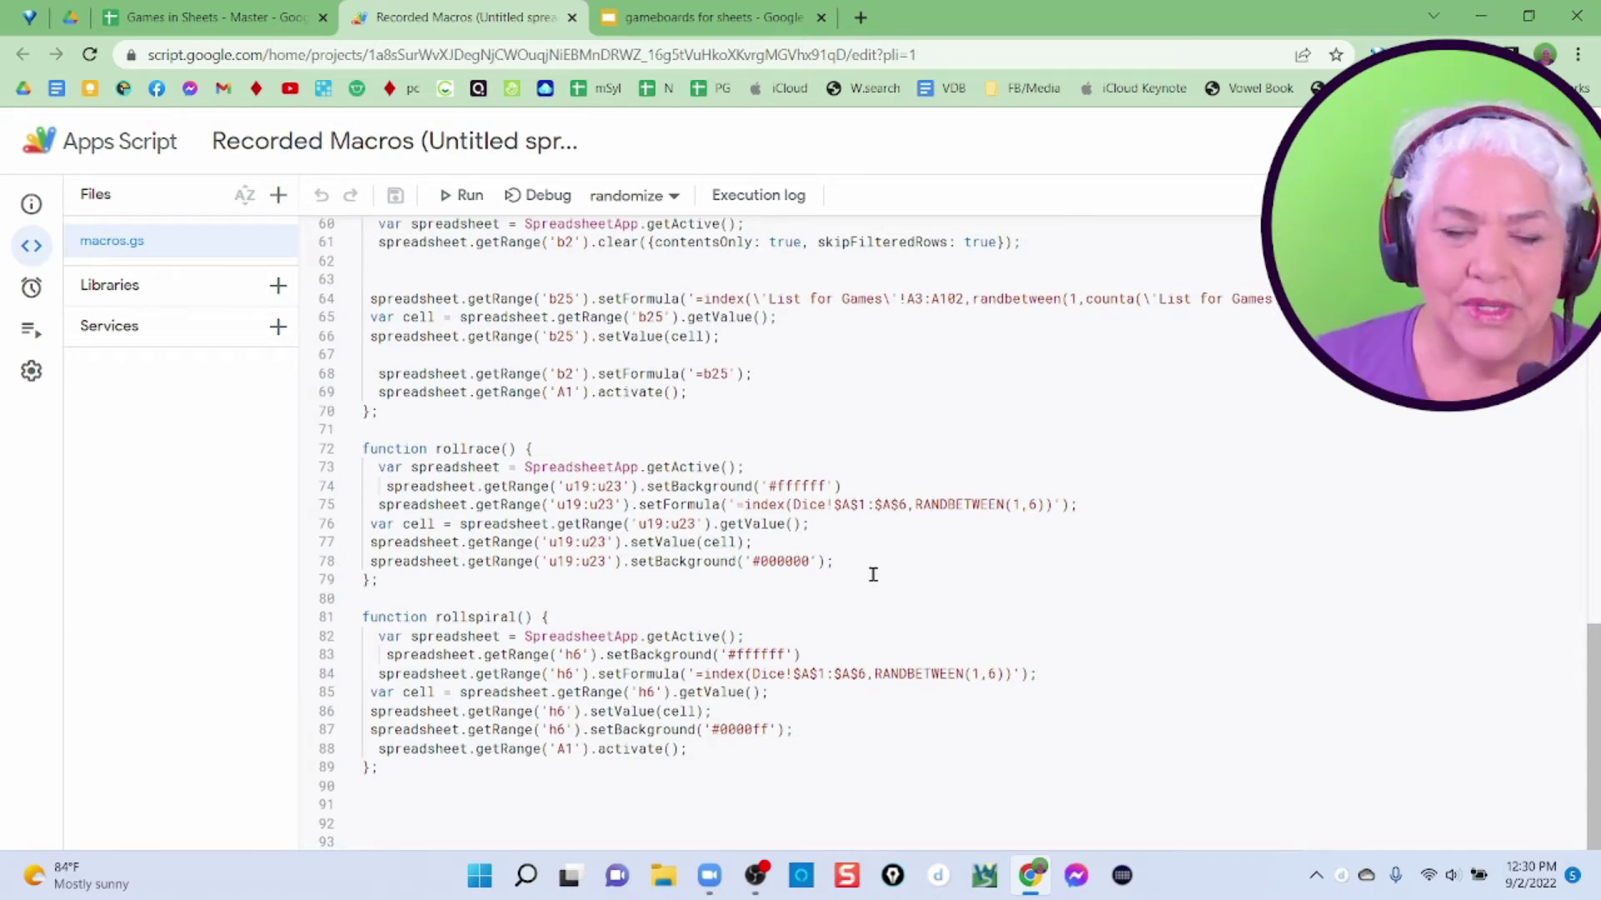
{"action": "left_click", "coordinate": [570, 18]}
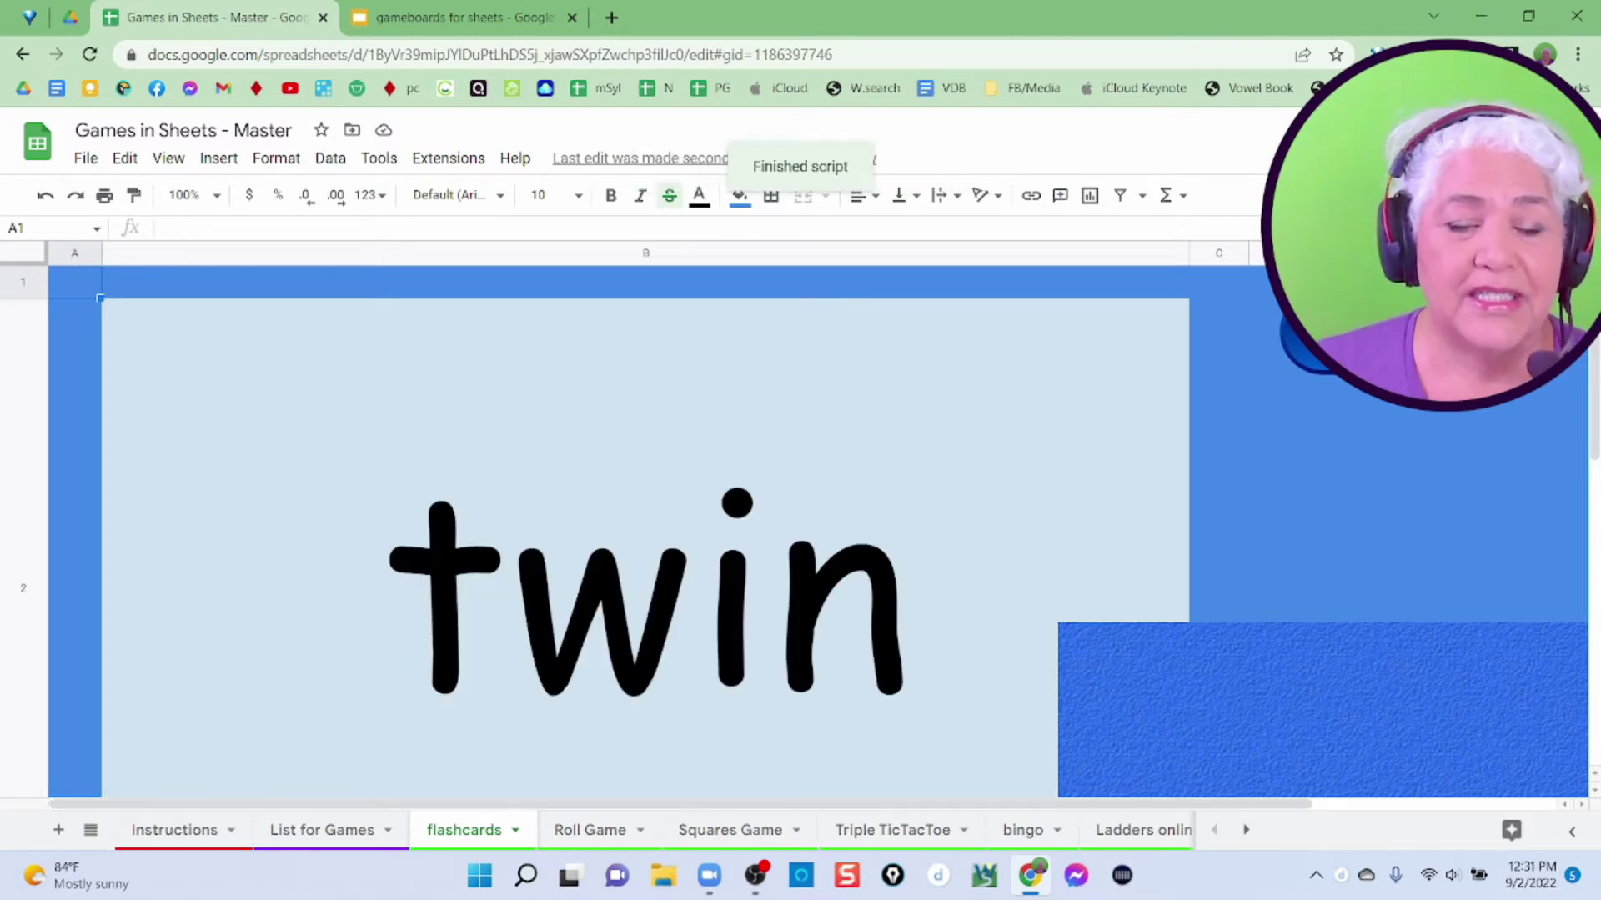
- Move the blue cover over the word on the flashcard
{"action": "left_click", "coordinate": [1369, 708]}
{"action": "left_click_drag", "start_coordinate": [1370, 700], "coordinate": [1252, 469]}
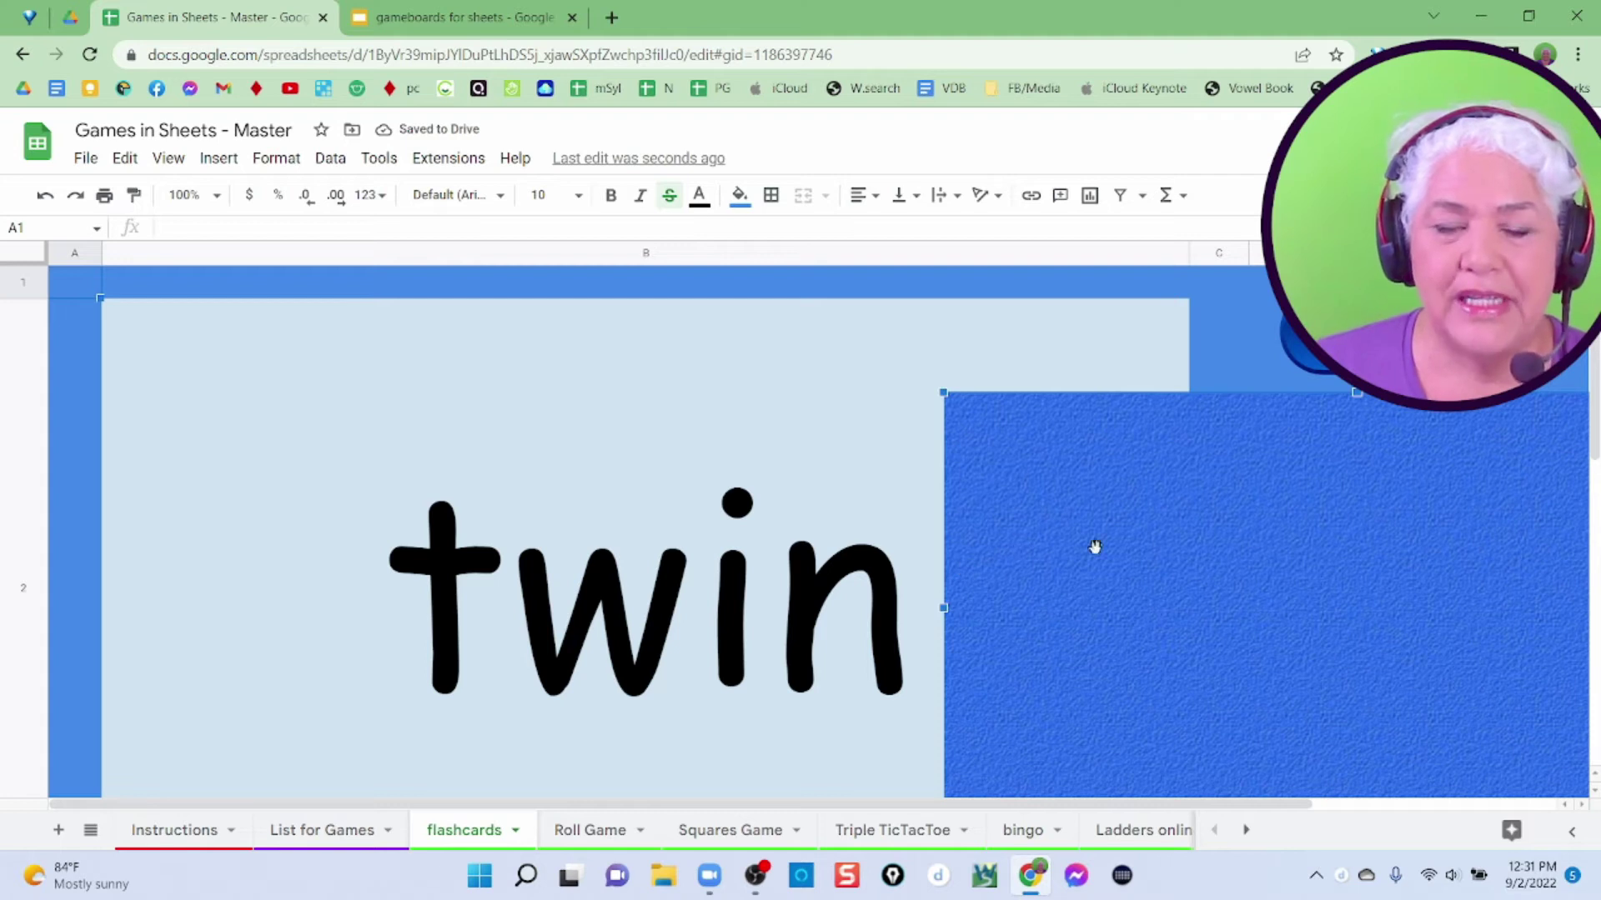
{"action": "left_click", "coordinate": [773, 448]}
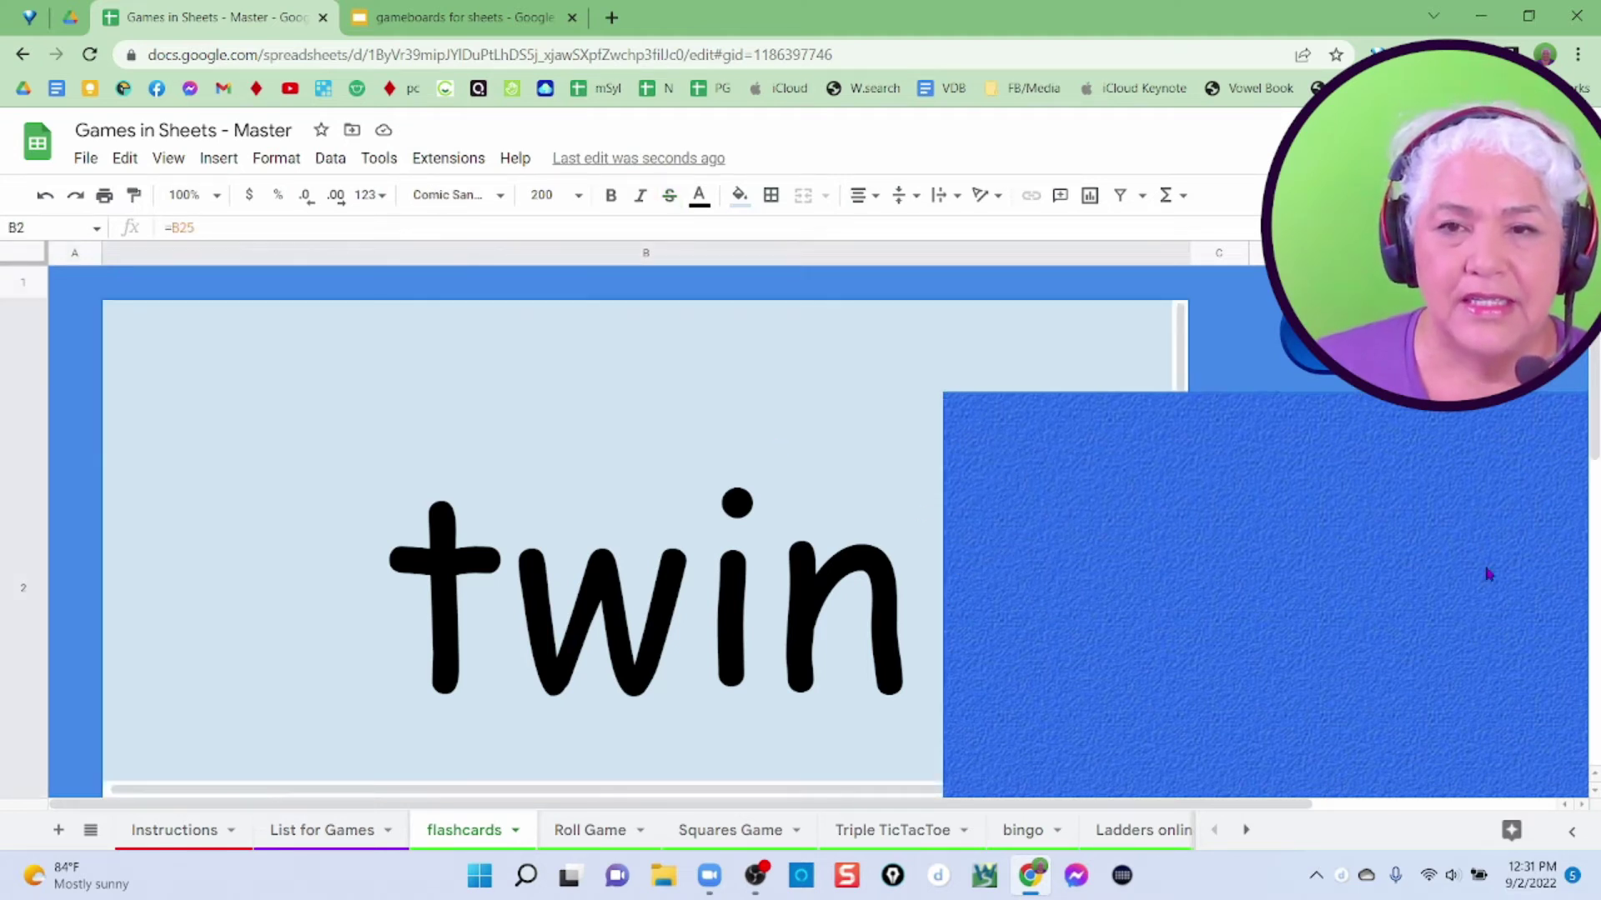
{"action": "left_click", "coordinate": [1161, 547]}
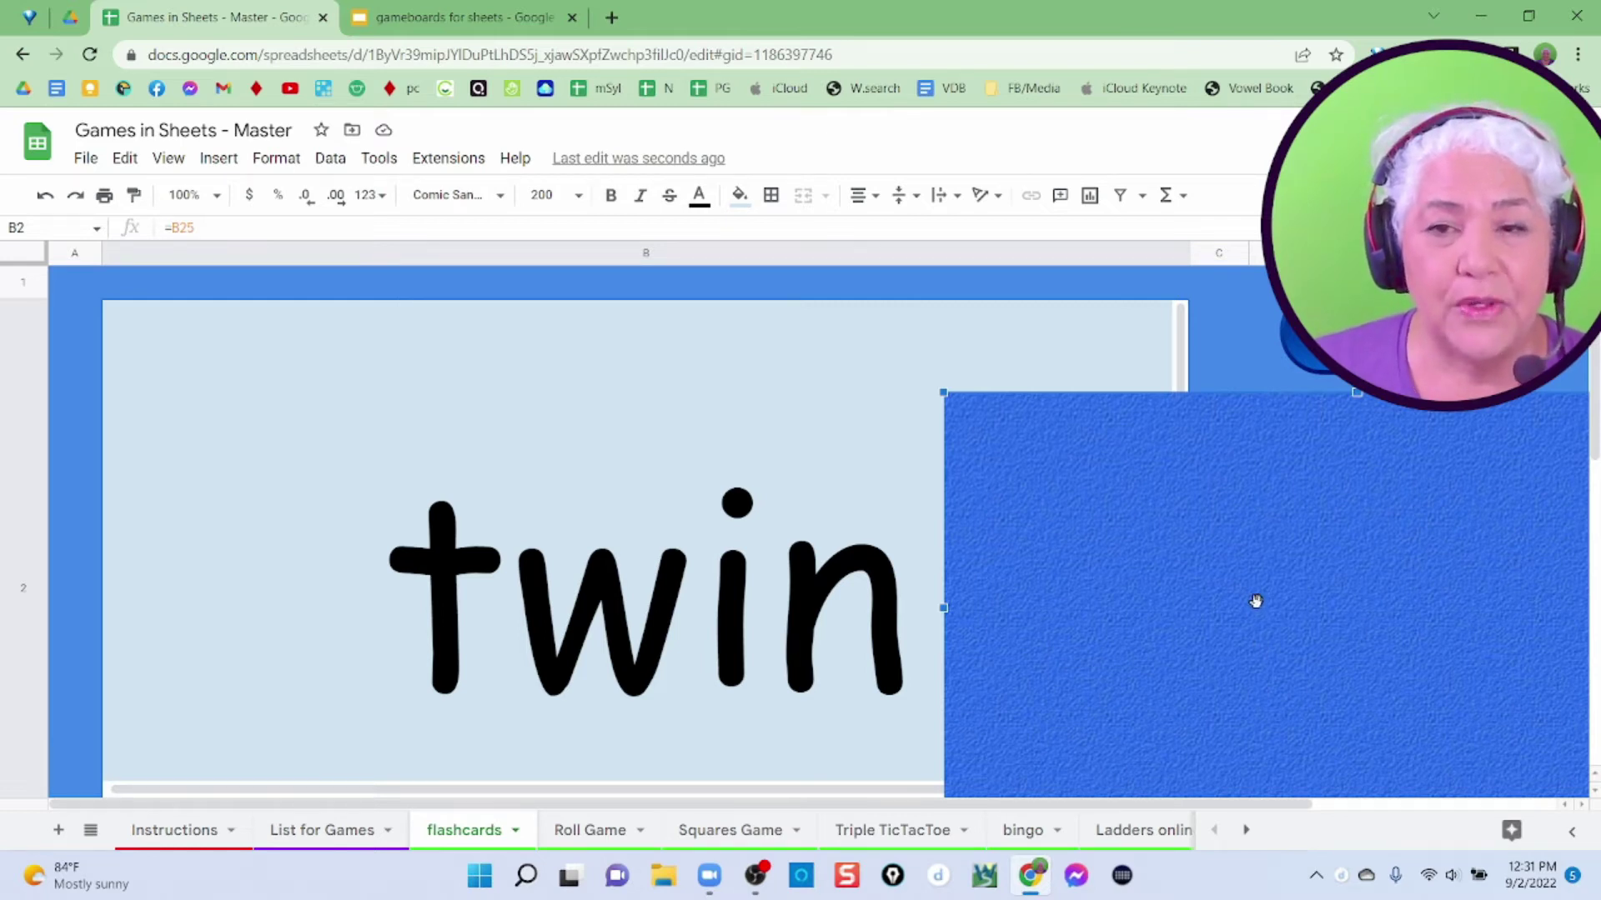
{"action": "left_click_drag", "start_coordinate": [1255, 601], "coordinate": [714, 565]}
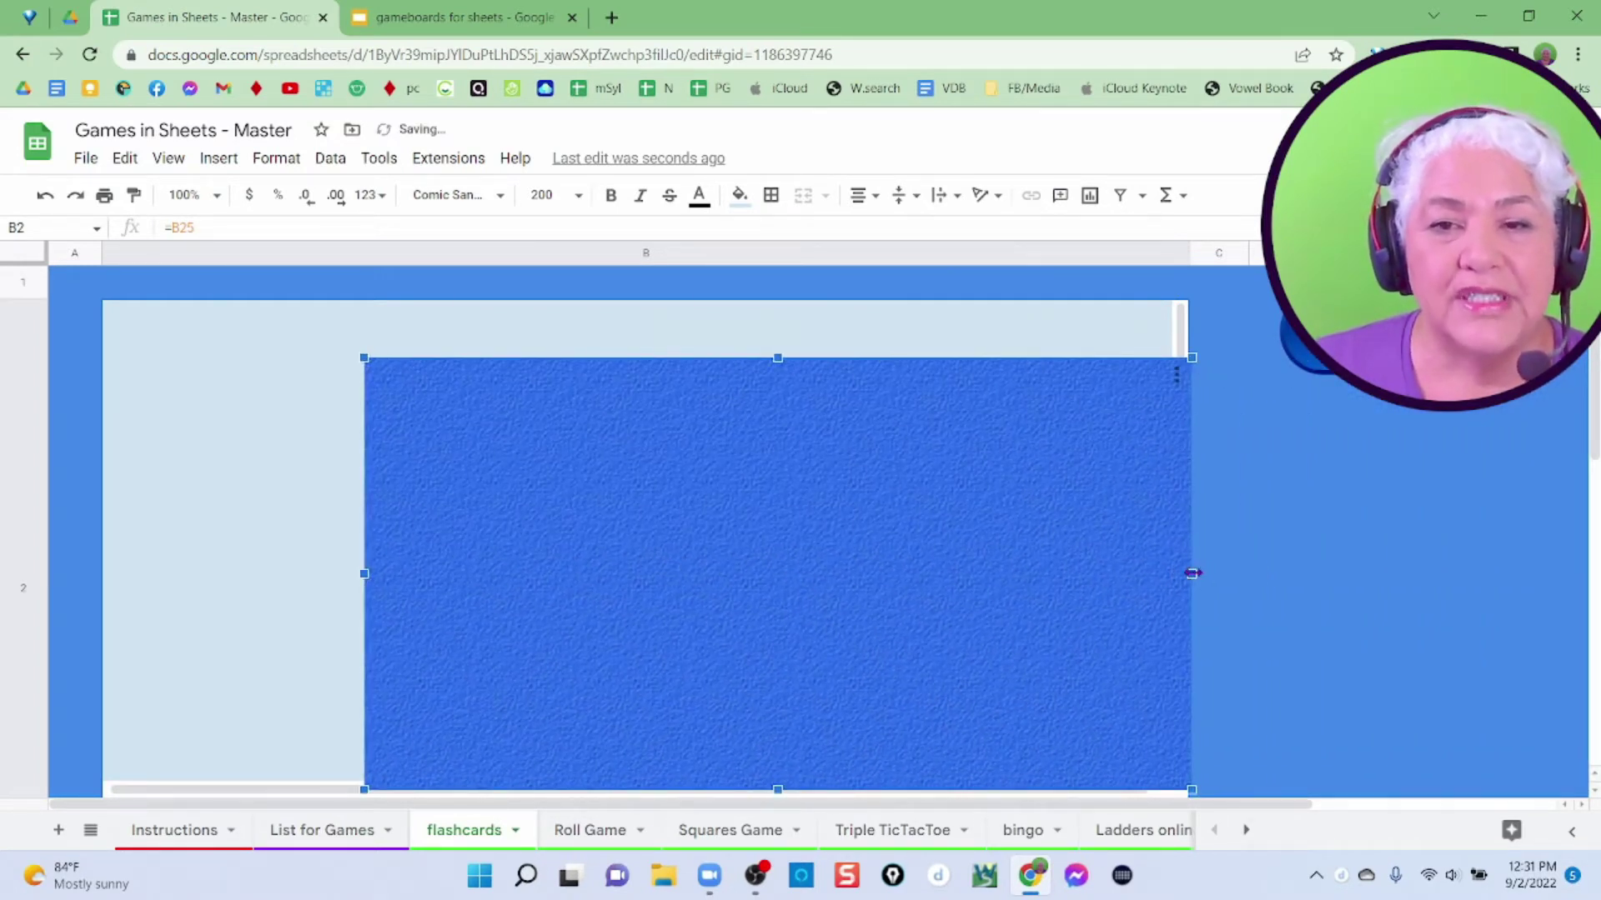
- Resize the blue cover to a thin strip and back to a wide rectangle, and move it off the flashcard's word
{"action": "left_click_drag", "start_coordinate": [1192, 573], "coordinate": [742, 572]}
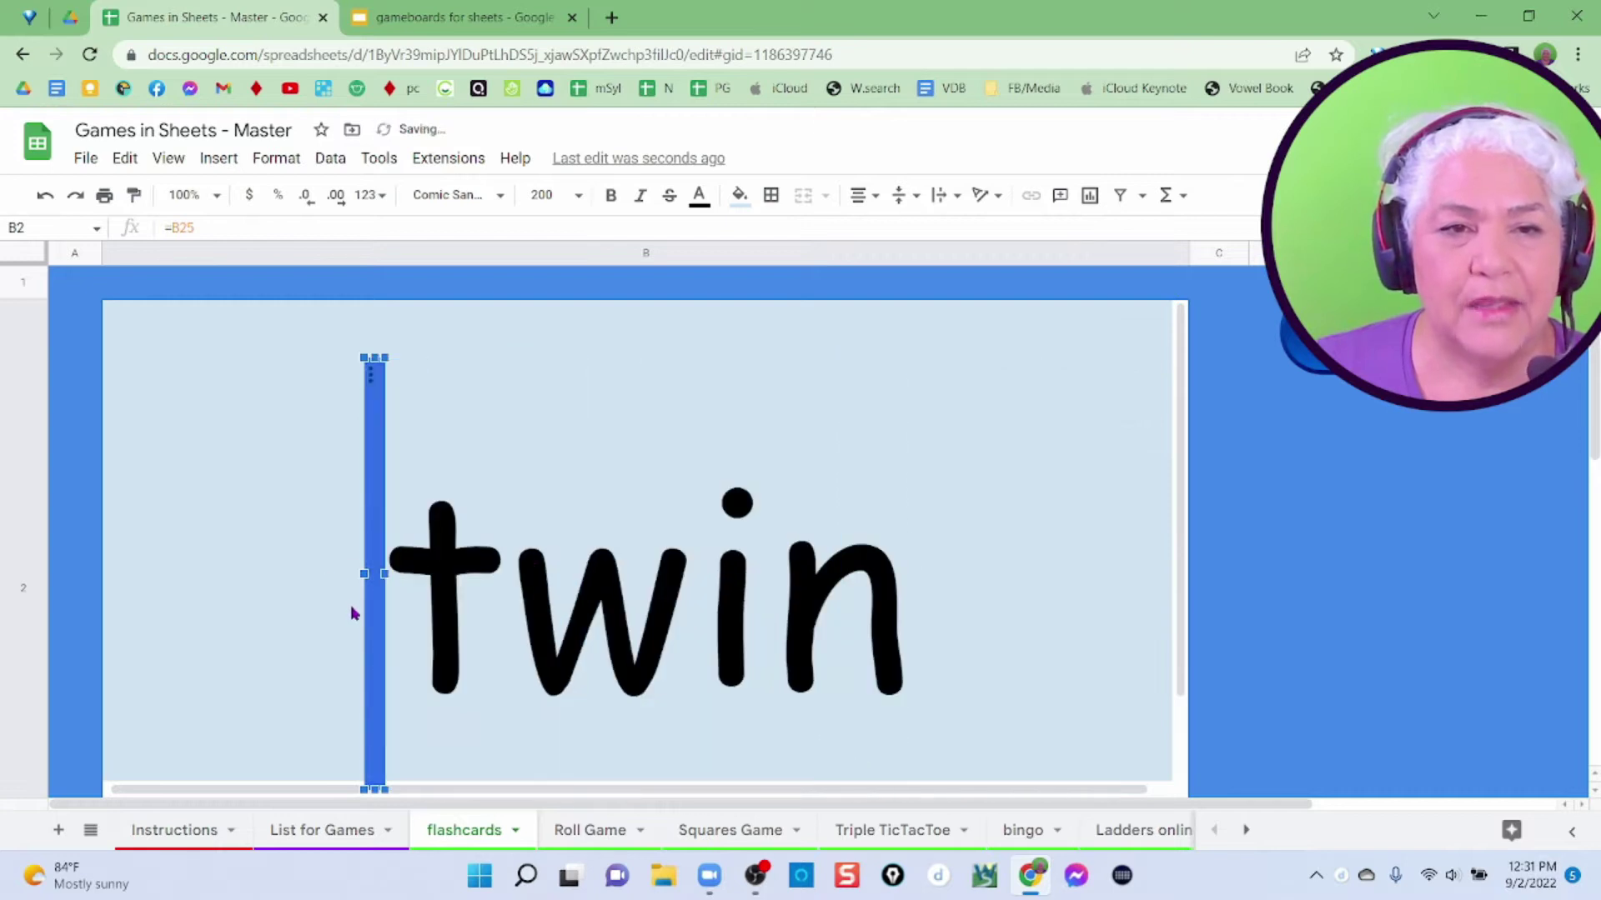
{"action": "left_click_drag", "start_coordinate": [380, 621], "coordinate": [1403, 540]}
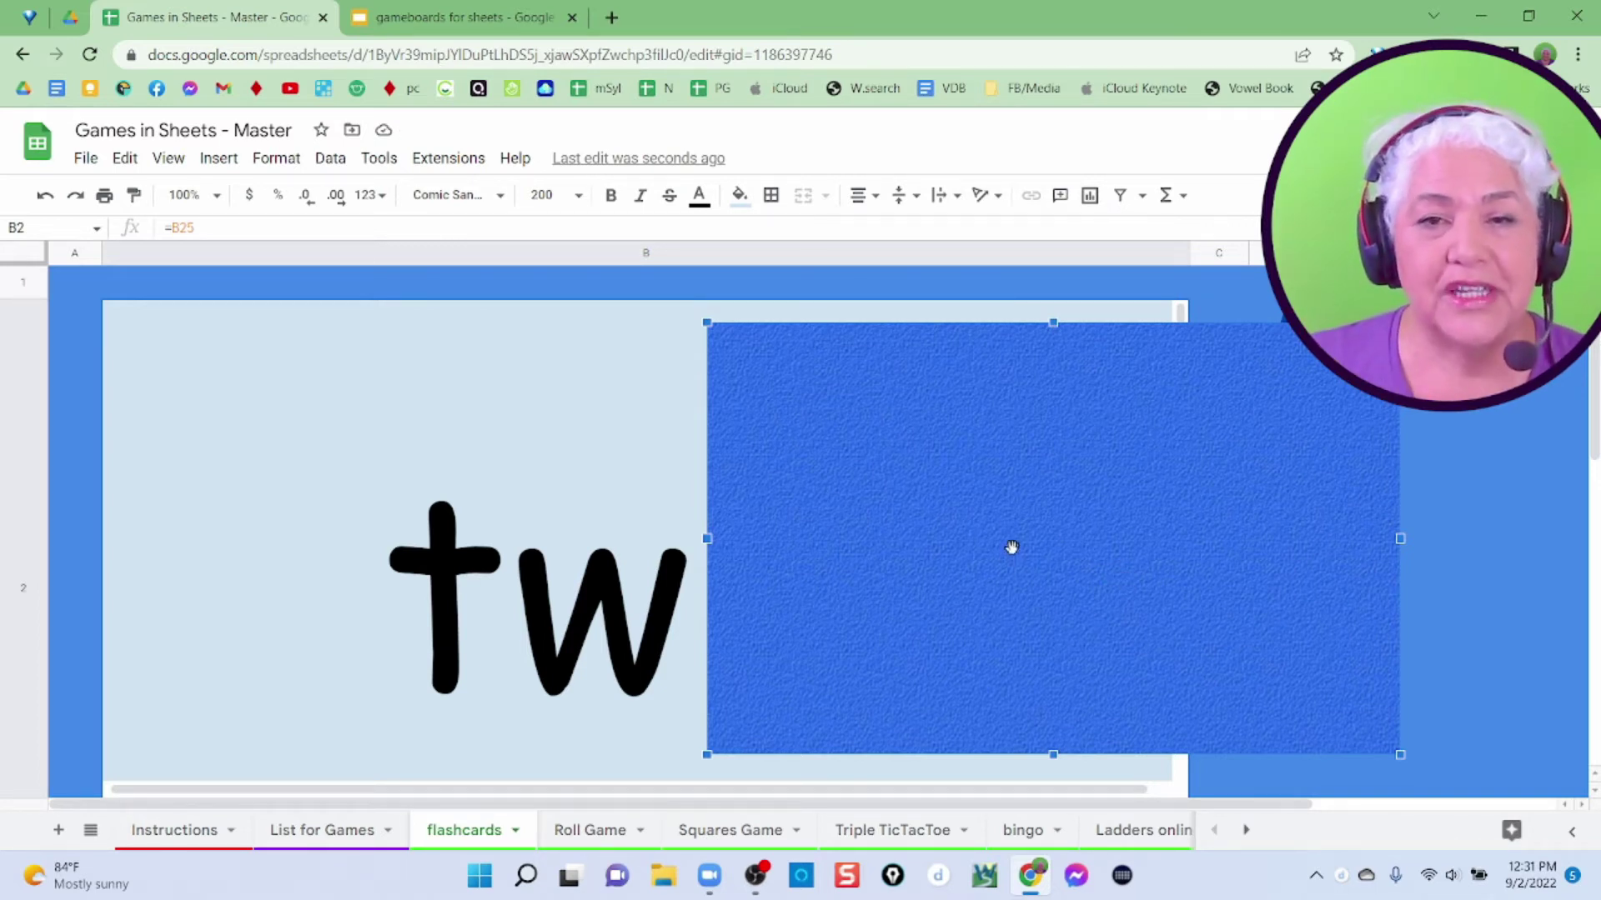
{"action": "left_click_drag", "start_coordinate": [1018, 497], "coordinate": [1350, 736]}
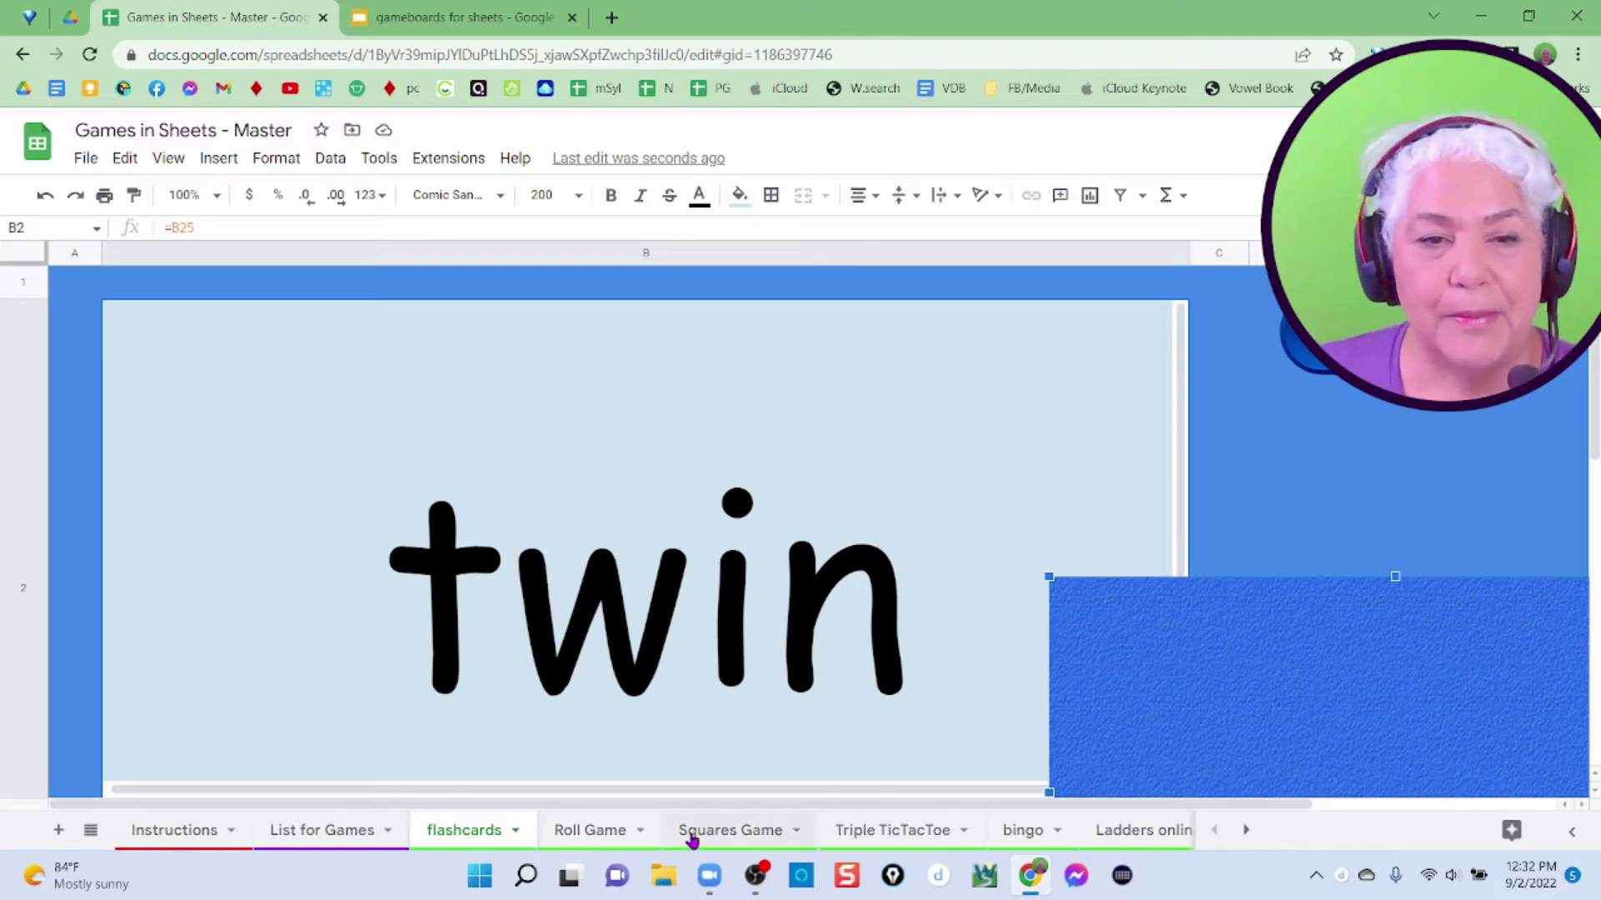
- Open the Roll Game sheet with the menus hidden and roll the die
{"action": "left_click", "coordinate": [584, 834]}
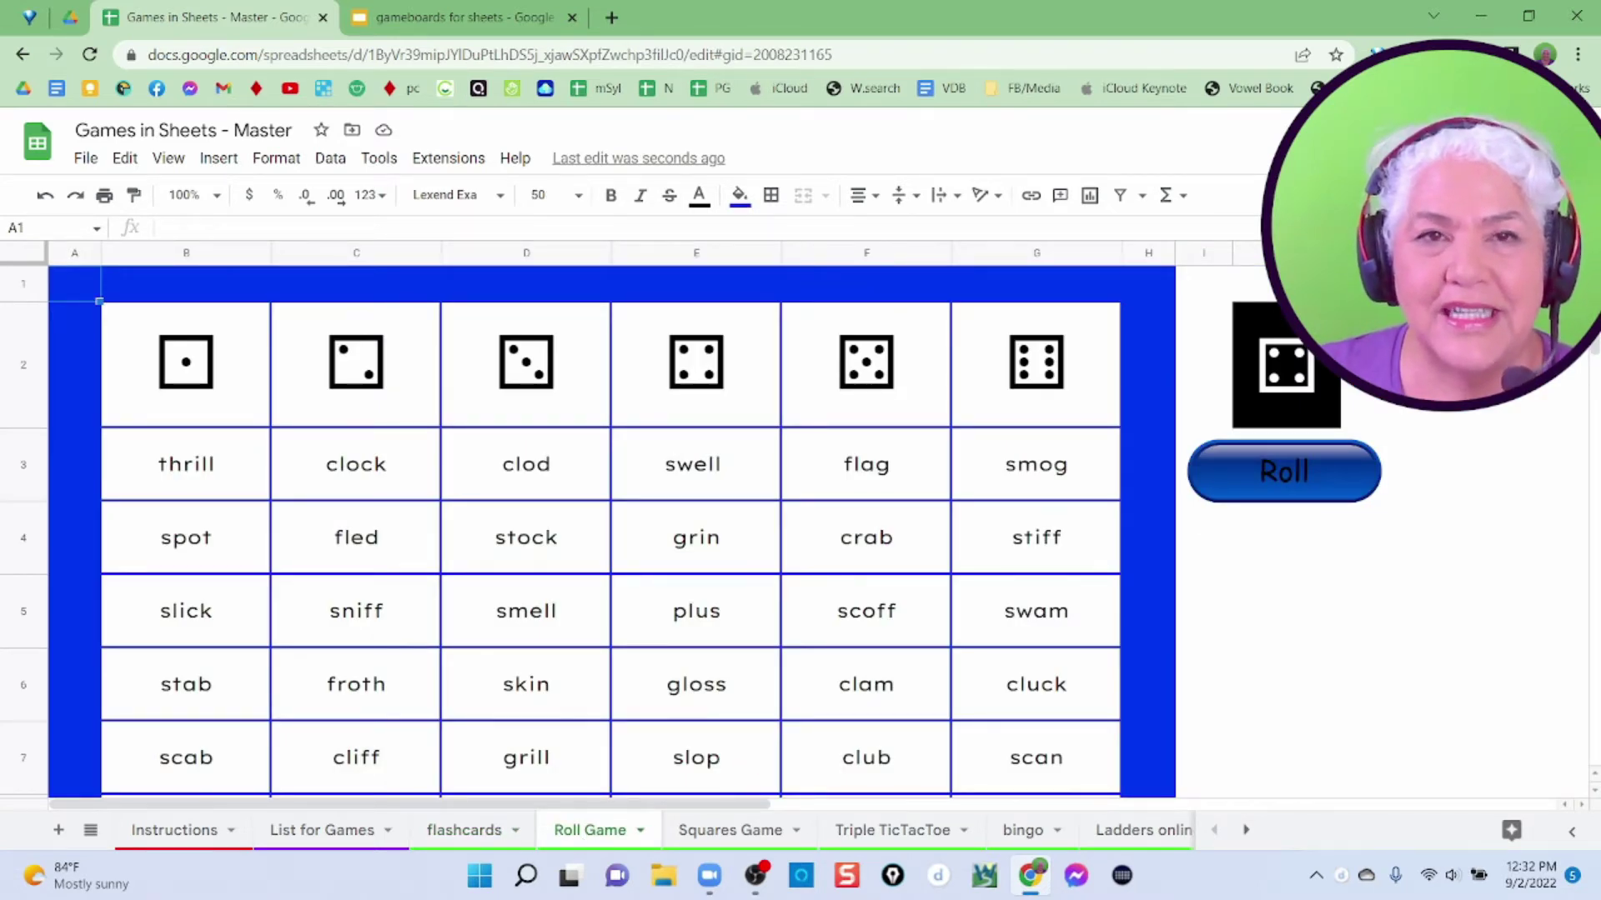
{"action": "key", "text": "ctrl+shift+f"}
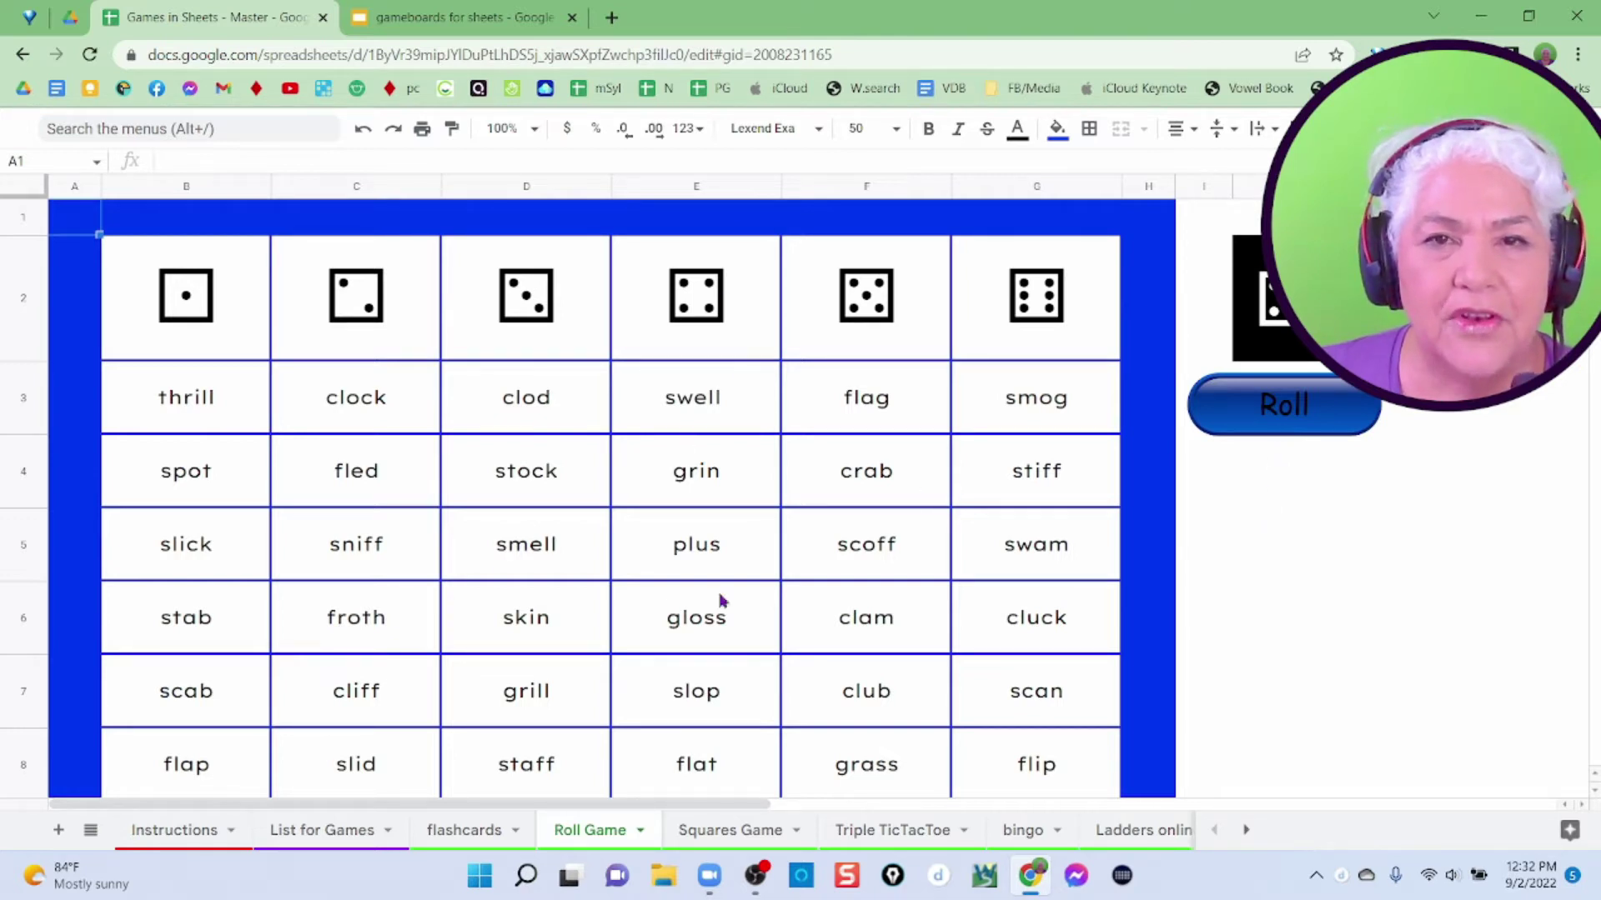
{"action": "left_click", "coordinate": [1245, 411]}
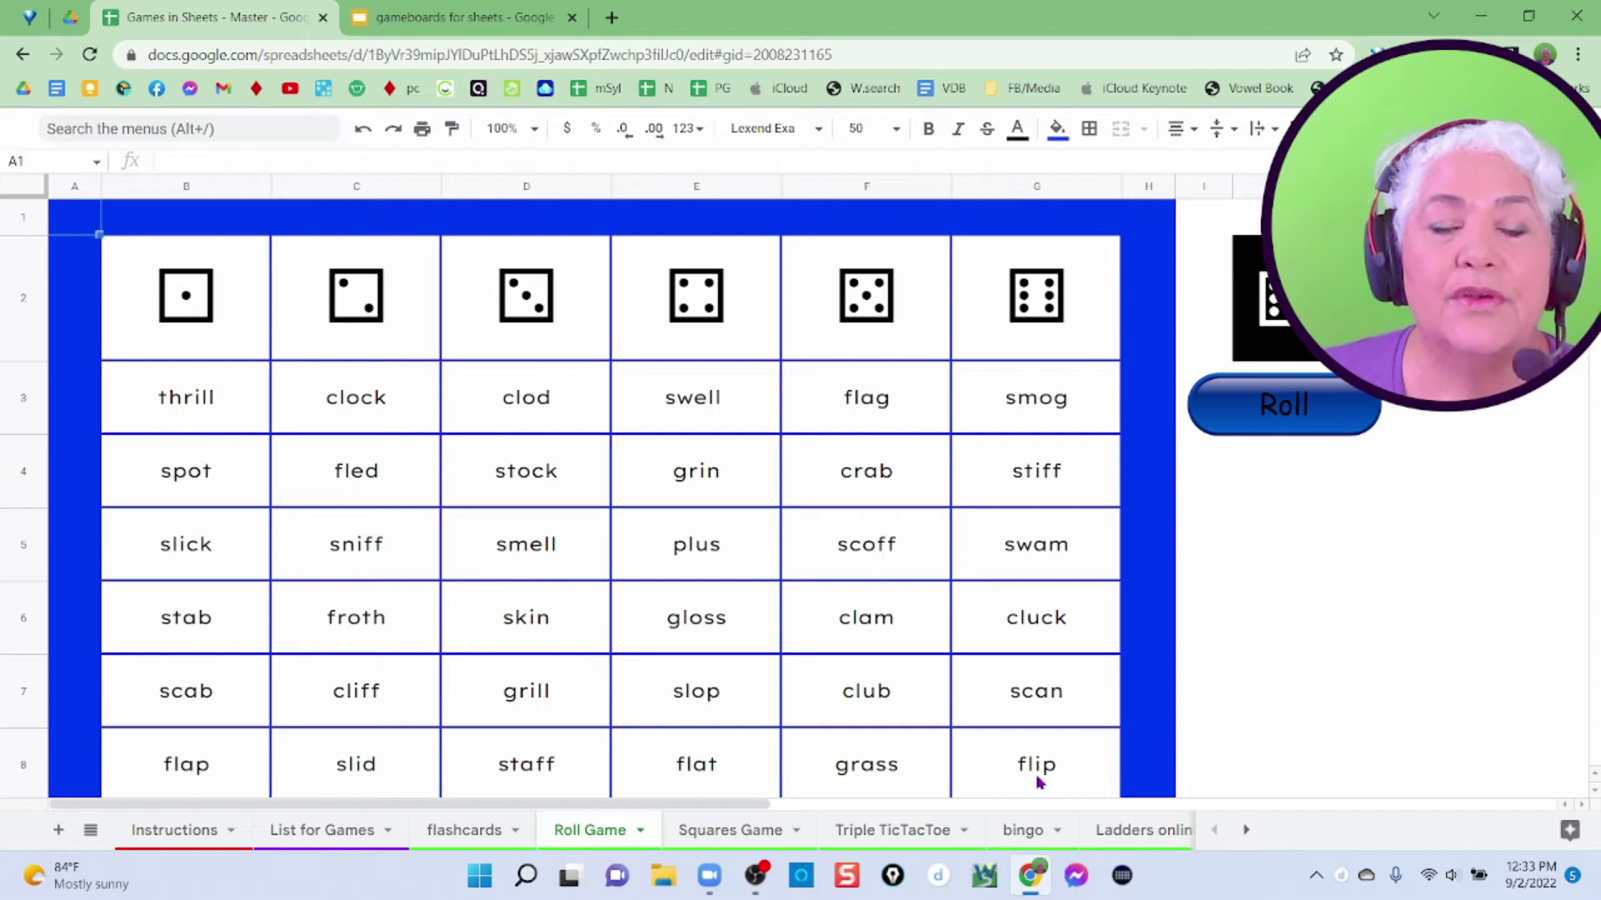
- Open the Squares Game sheet and draw annotation lines enclosing thrill, clock, stock and fled, with one from stock to grin
{"action": "left_click", "coordinate": [744, 844]}
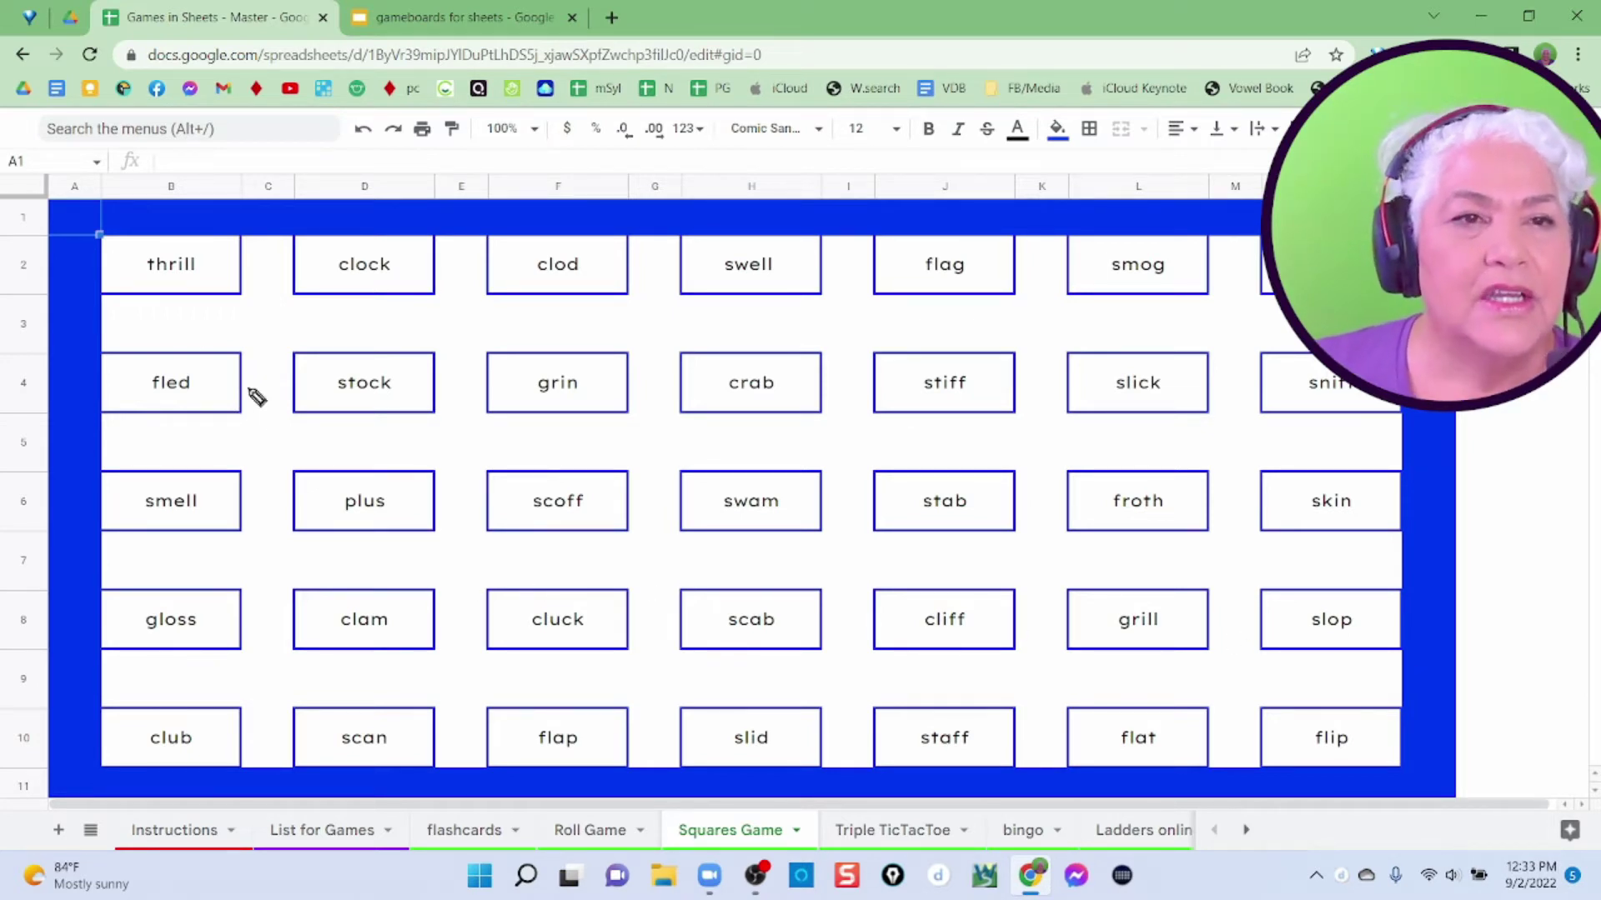
{"action": "left_click_drag", "start_coordinate": [169, 285], "coordinate": [173, 367]}
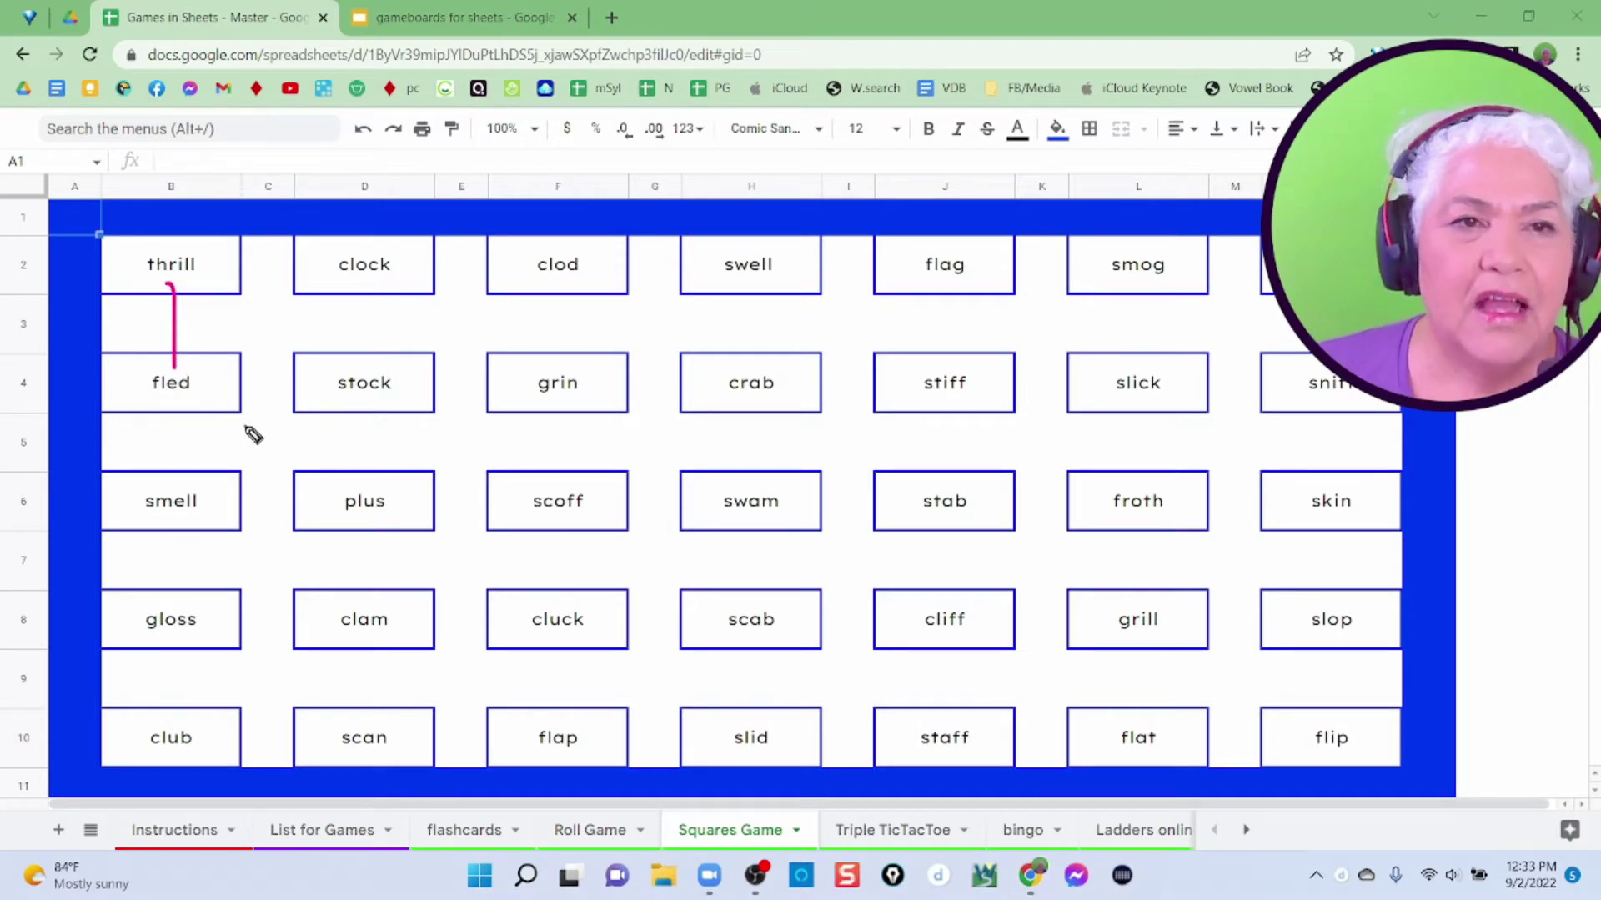
{"action": "left_click_drag", "start_coordinate": [411, 386], "coordinate": [515, 386]}
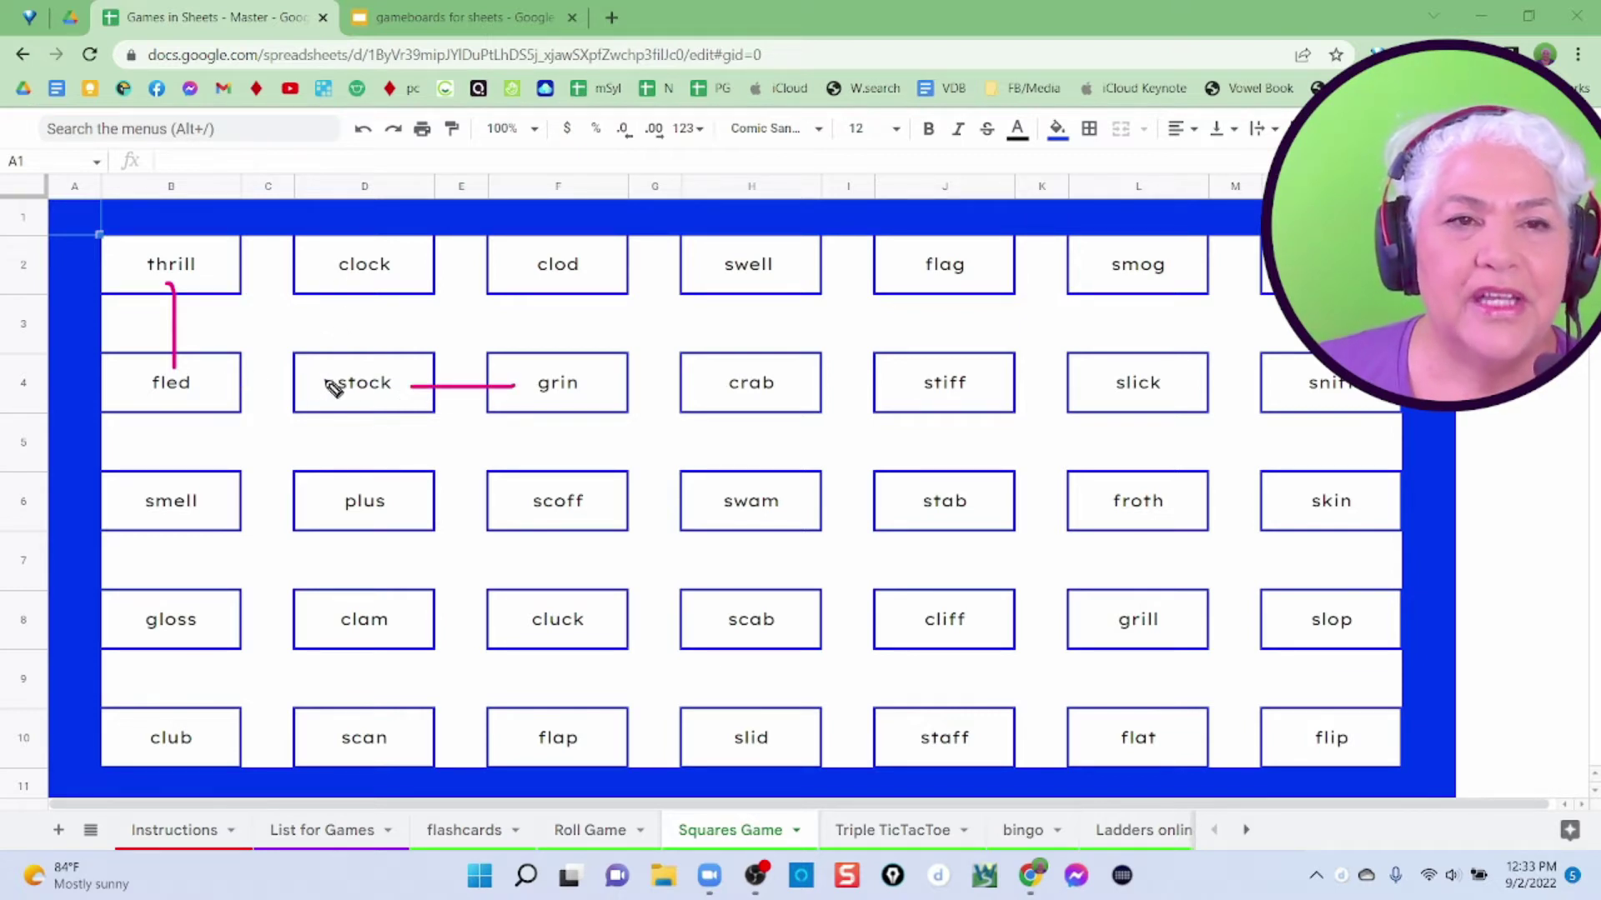
{"action": "left_click_drag", "start_coordinate": [214, 378], "coordinate": [335, 375]}
{"action": "mouse_move", "coordinate": [194, 259]}
{"action": "left_mouse_down"}
{"action": "mouse_move", "coordinate": [356, 258]}
{"action": "mouse_move", "coordinate": [363, 371]}
{"action": "left_mouse_up"}
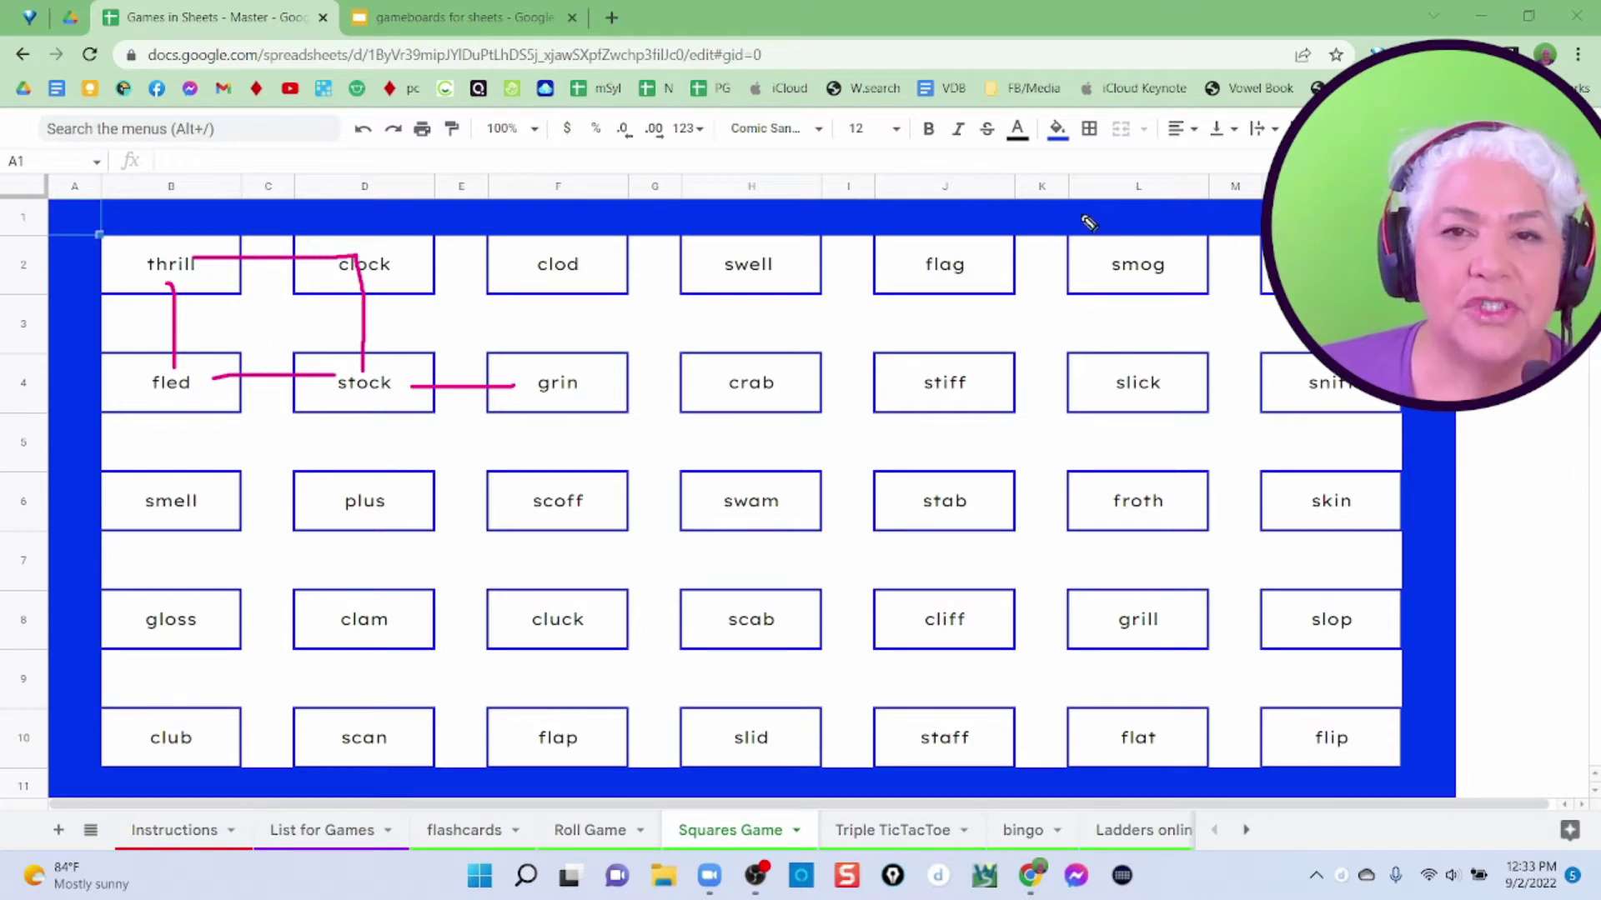
- Draw a vertical divider before the smog column and lines linking crab to its neighbours, and clear all annotations
{"action": "left_click_drag", "start_coordinate": [1054, 224], "coordinate": [1028, 762]}
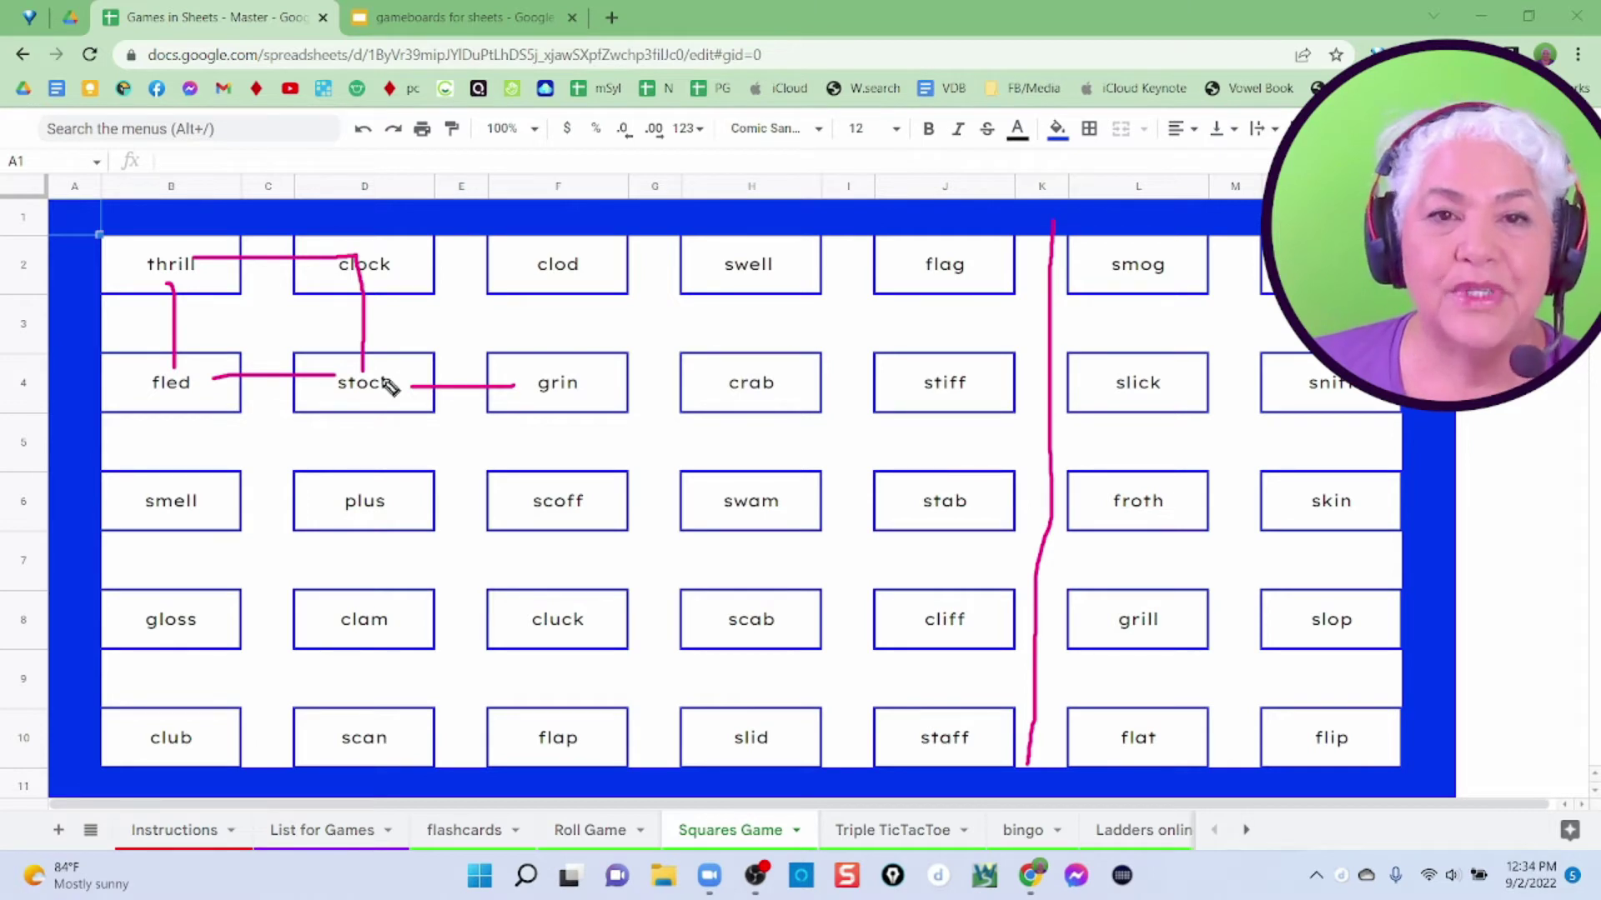
{"action": "left_click_drag", "start_coordinate": [750, 260], "coordinate": [751, 368]}
{"action": "mouse_move", "coordinate": [591, 380]}
{"action": "left_mouse_down"}
{"action": "mouse_move", "coordinate": [717, 377]}
{"action": "mouse_move", "coordinate": [741, 492]}
{"action": "left_mouse_up"}
{"action": "left_click_drag", "start_coordinate": [784, 398], "coordinate": [970, 385]}
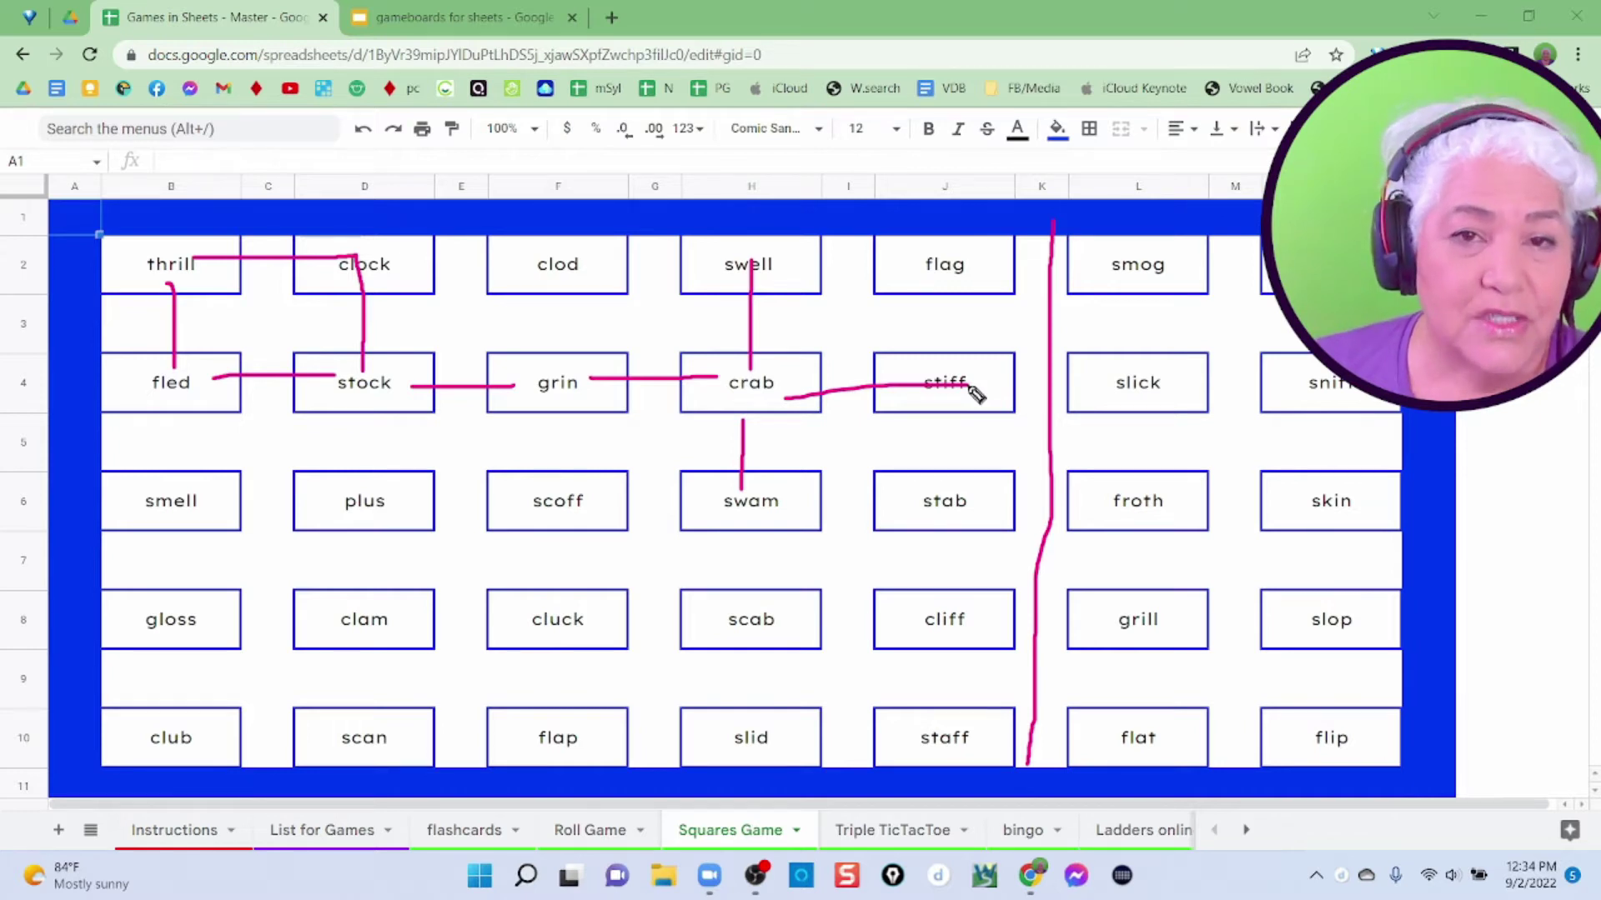
{"action": "key", "text": "ctrl+shift+7"}
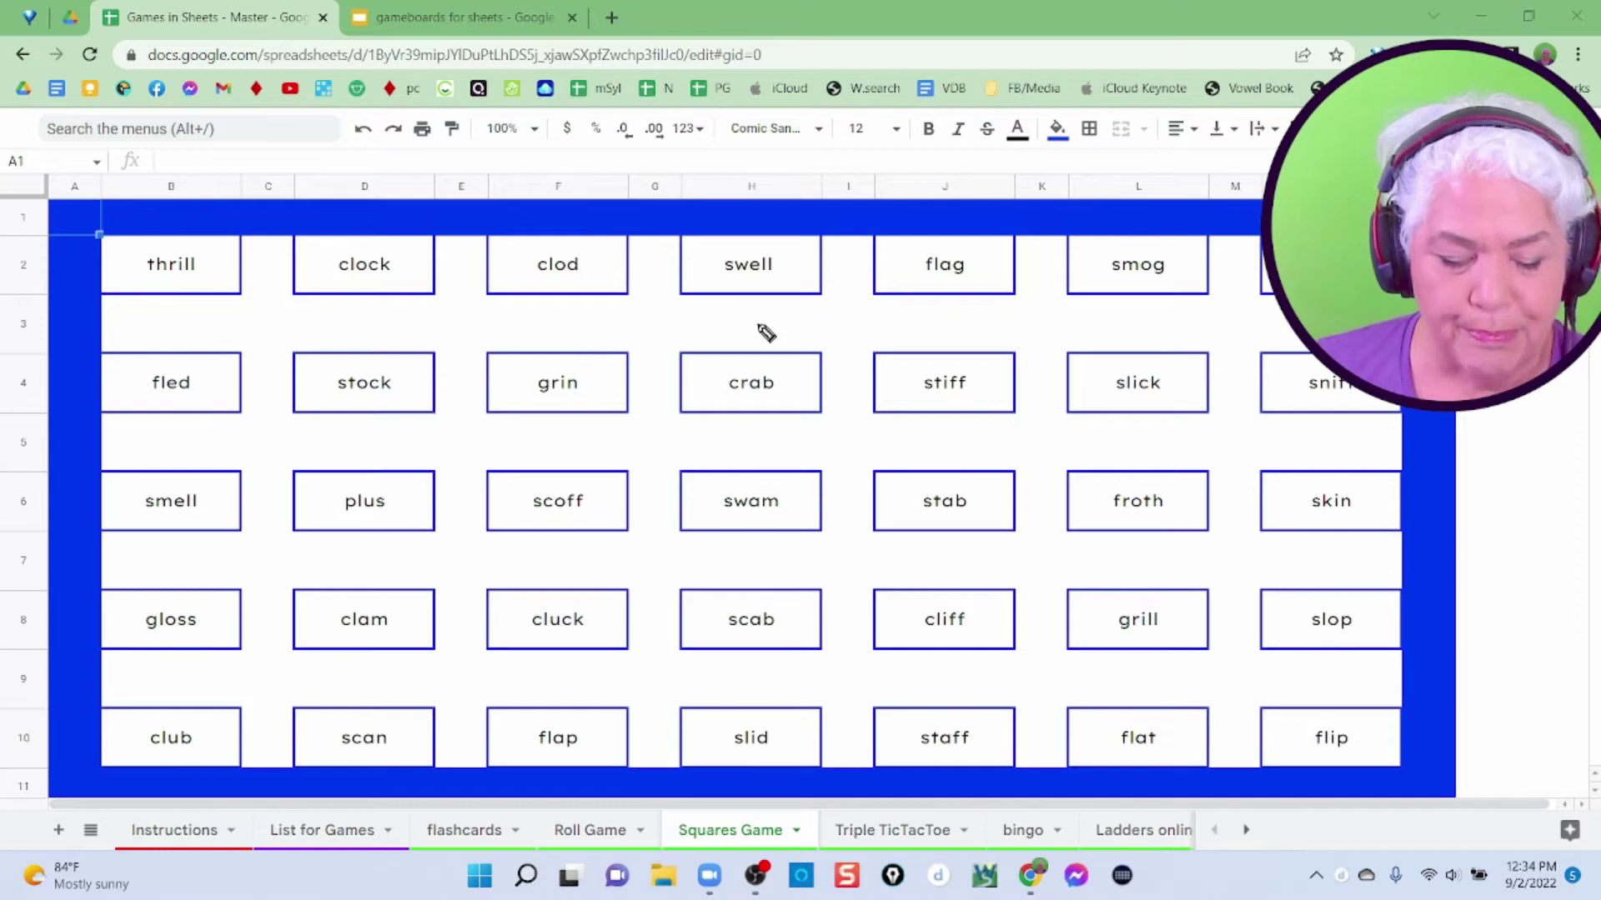
- Leave drawing mode, open the Triple TicTacToe sheet and read the play instructions below the boards
{"action": "key", "text": "ctrl+shift+2"}
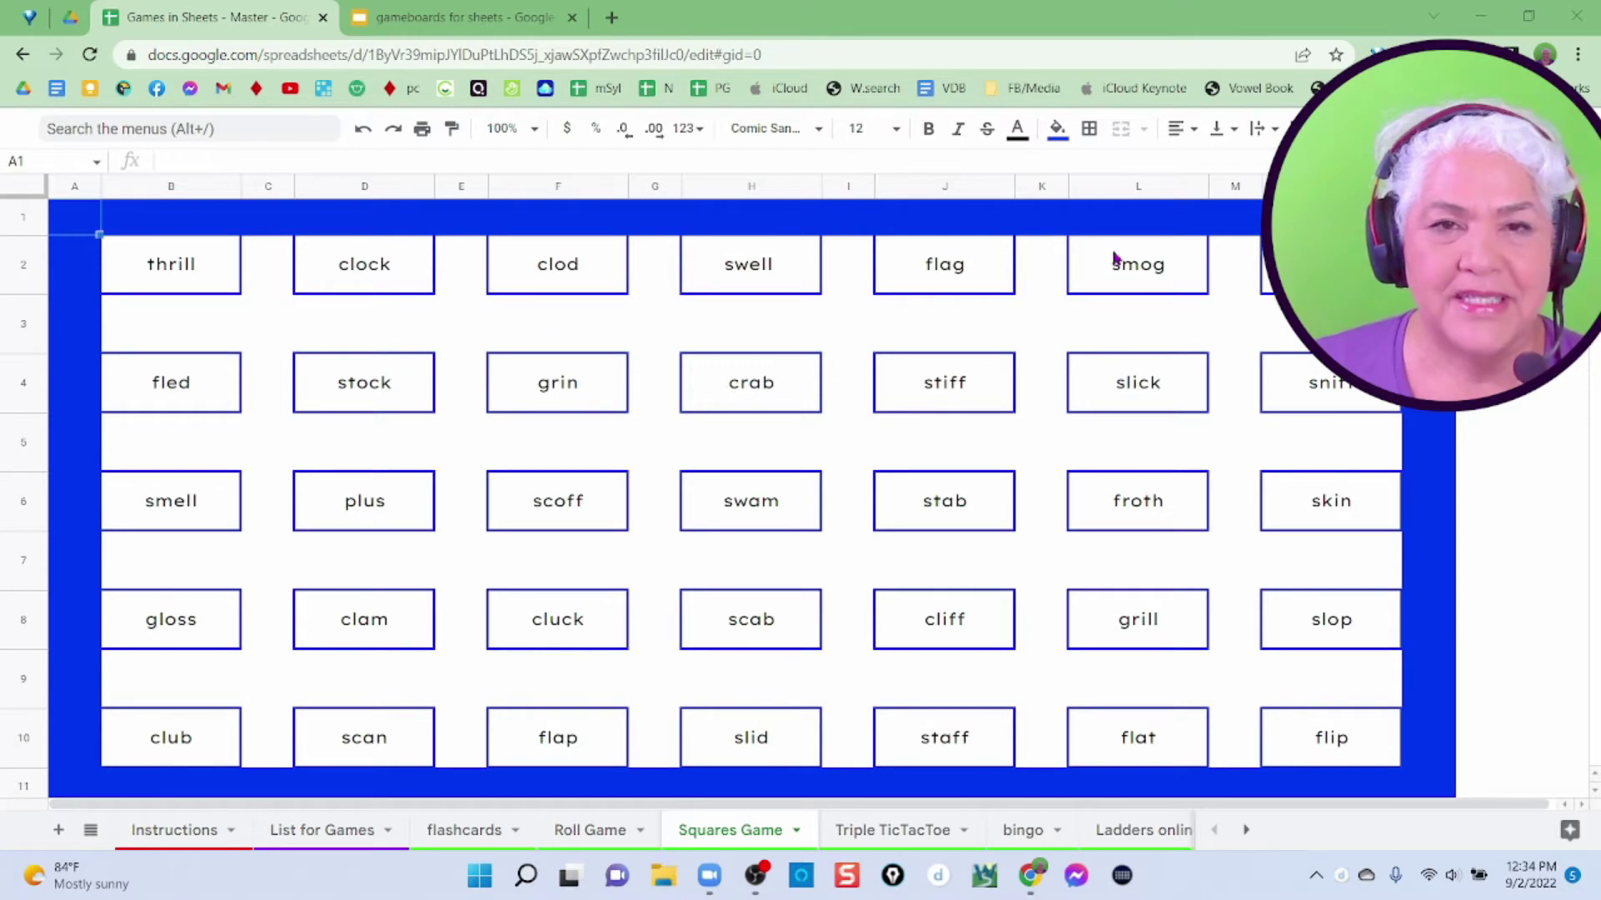
{"action": "left_click", "coordinate": [888, 844]}
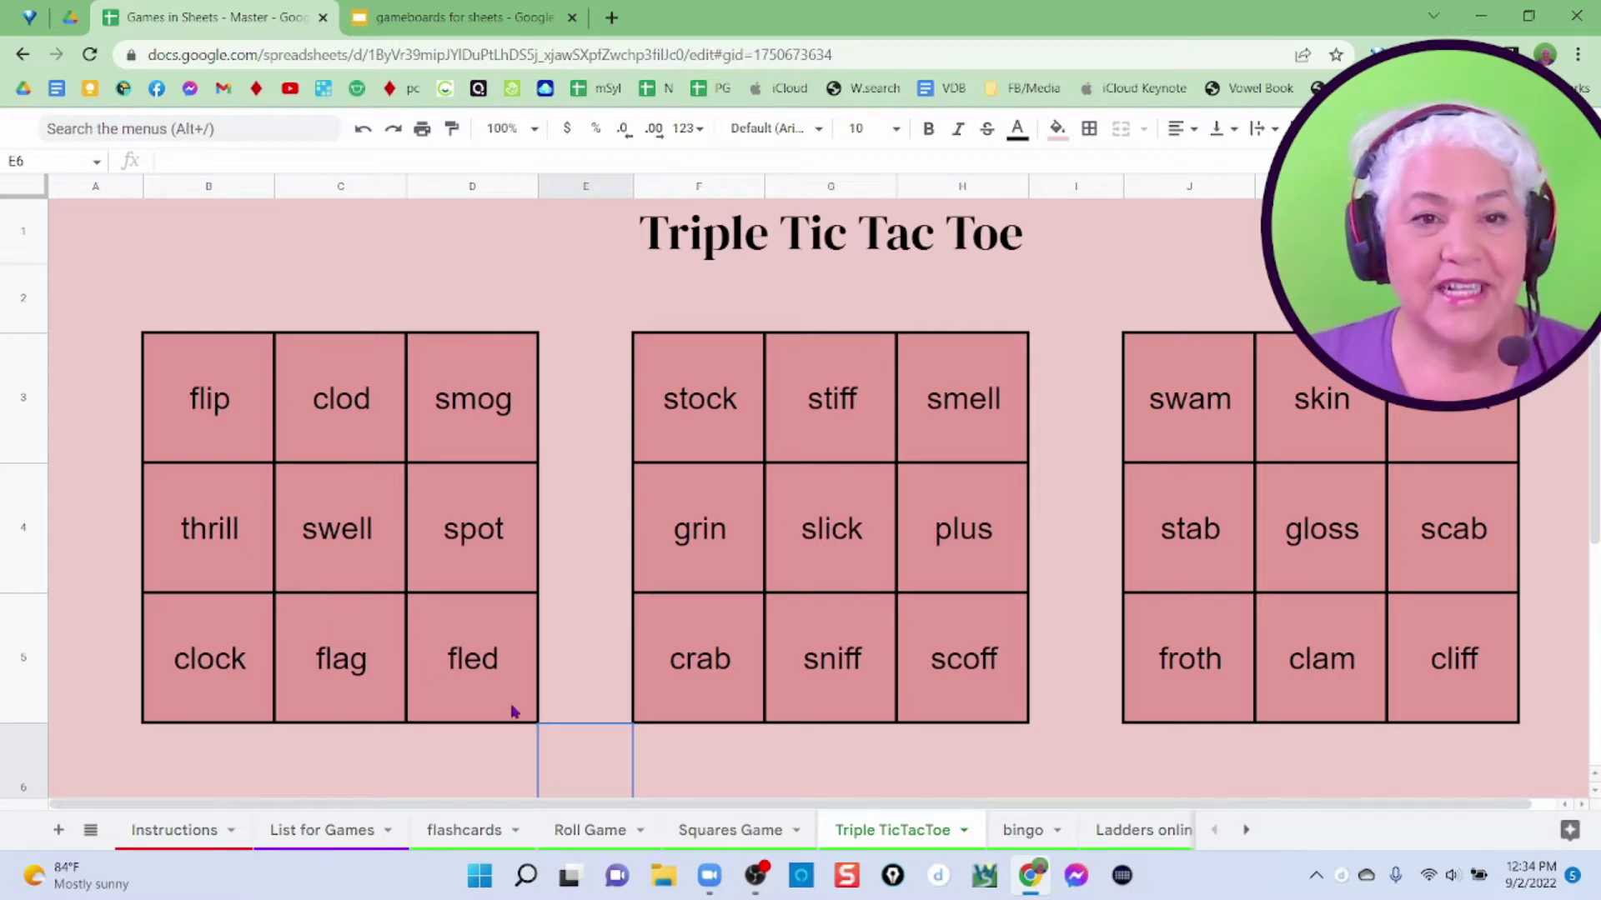
{"action": "scroll", "coordinate": [581, 718], "scroll_direction": "down", "scroll_amount": 5}
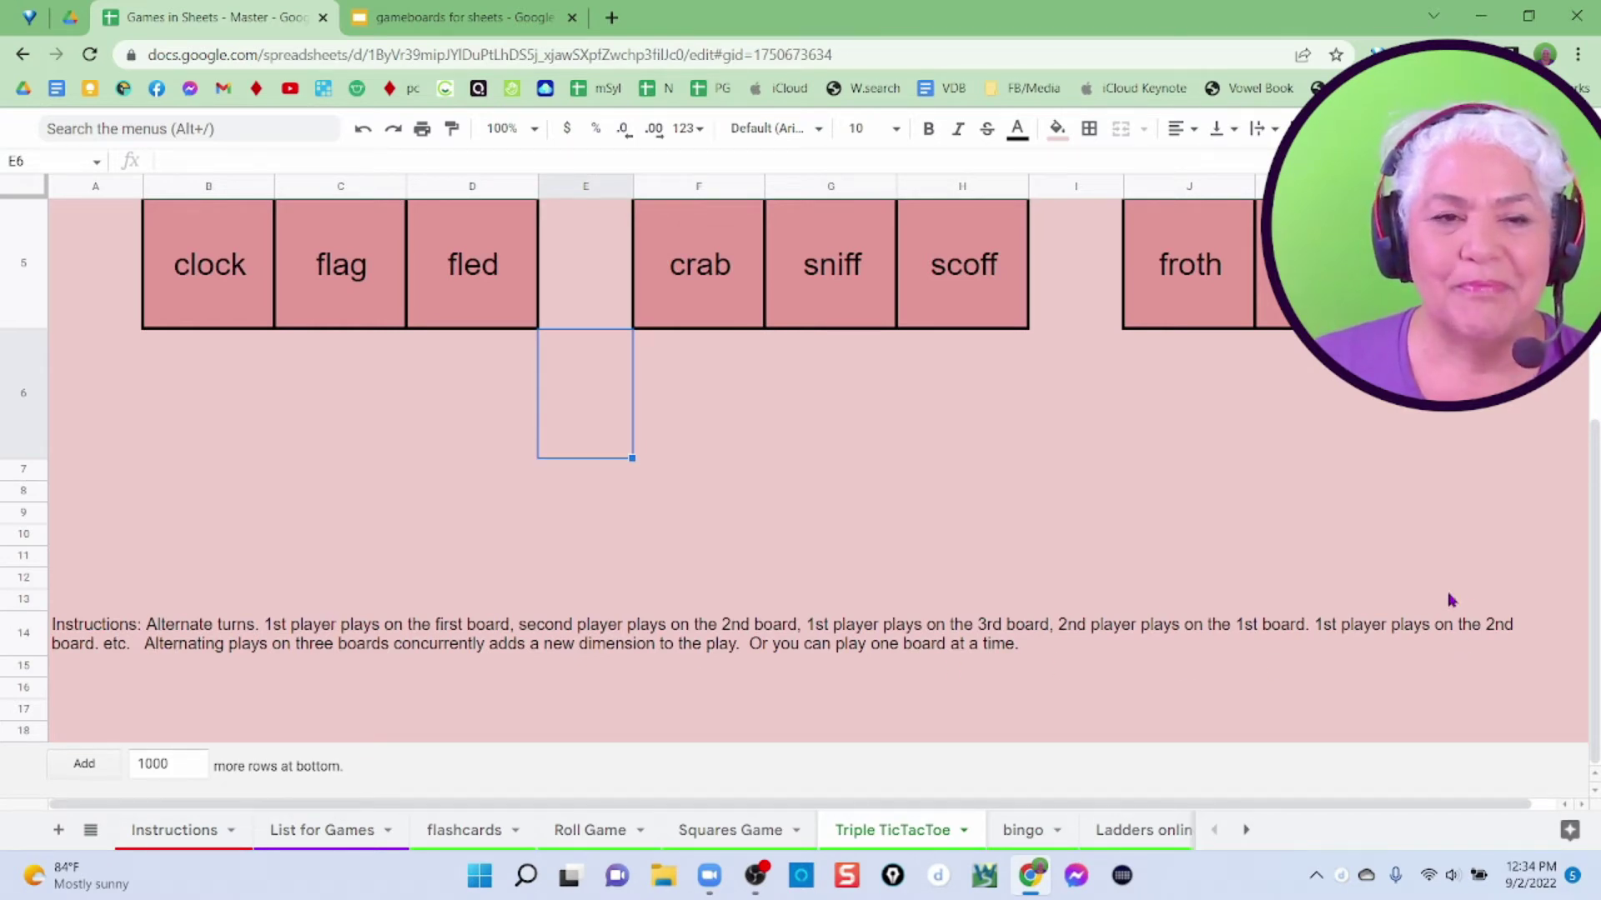
{"action": "scroll", "coordinate": [671, 568], "scroll_direction": "up", "scroll_amount": 5}
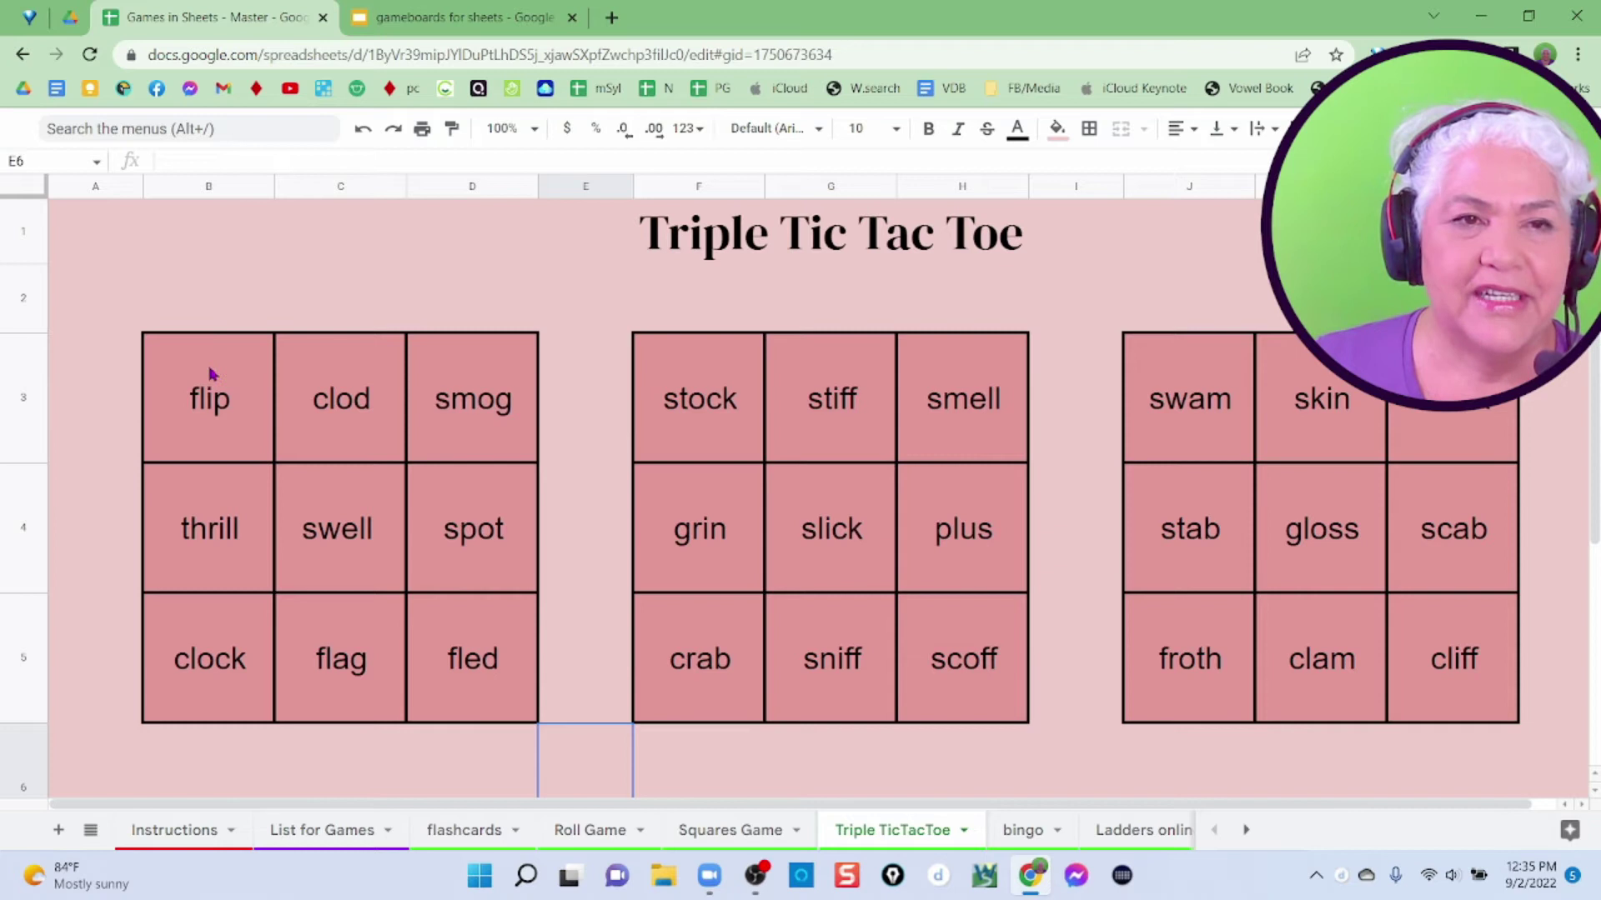
- Draw pink check marks on flip and the third board's upper corner word and a blue one on slick, and clear all annotations
{"action": "left_click", "coordinate": [208, 417]}
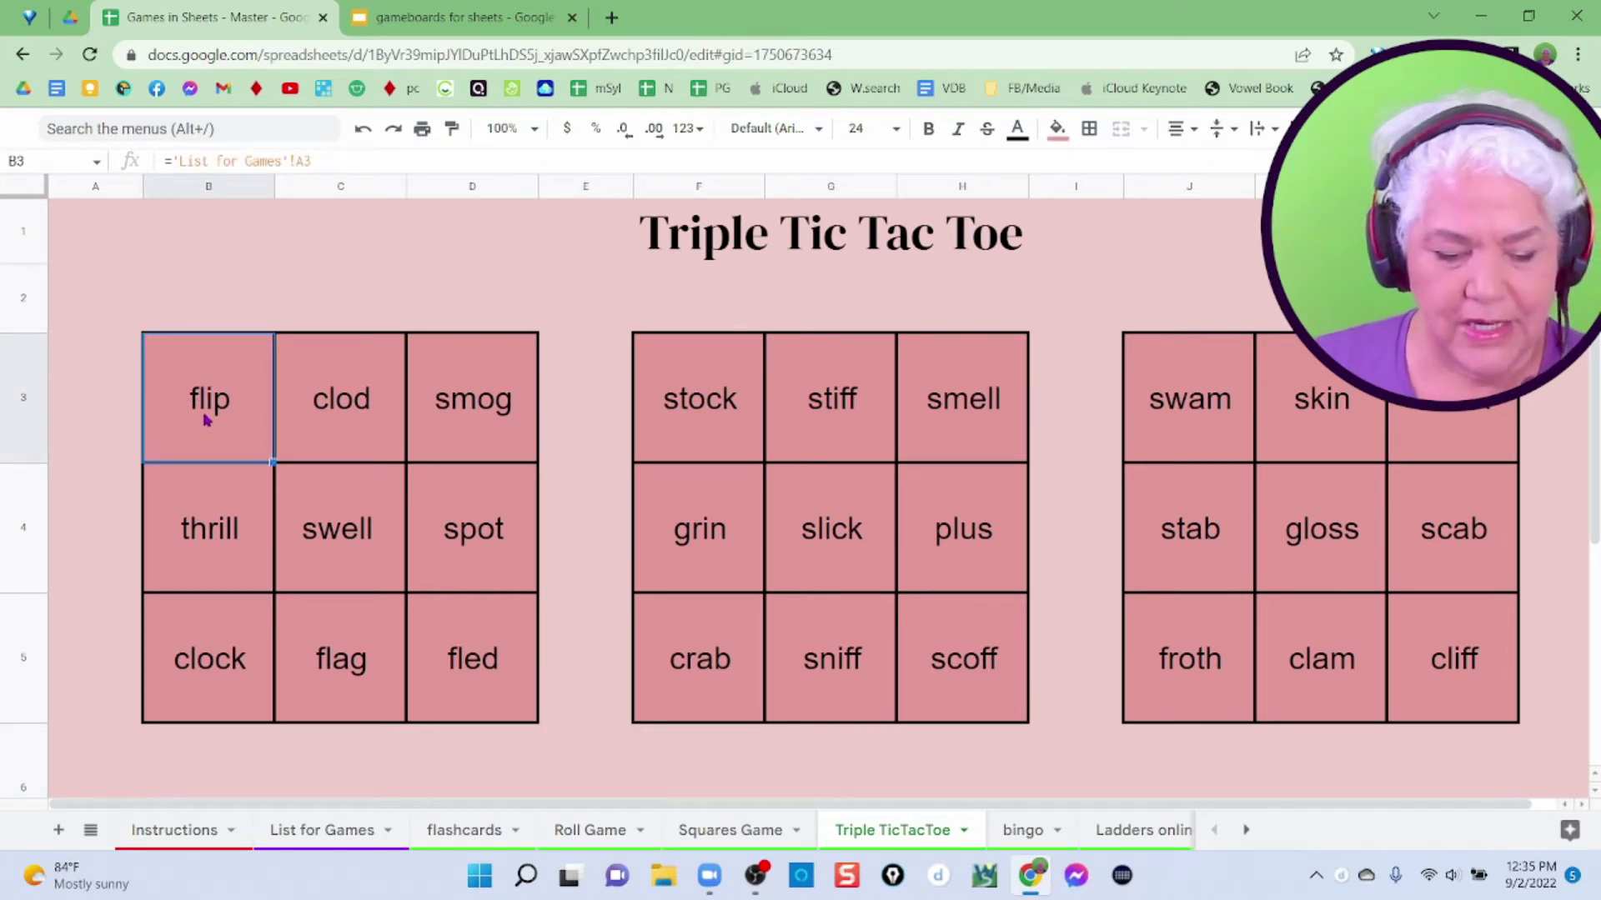
{"action": "left_click_drag", "start_coordinate": [177, 399], "coordinate": [226, 358]}
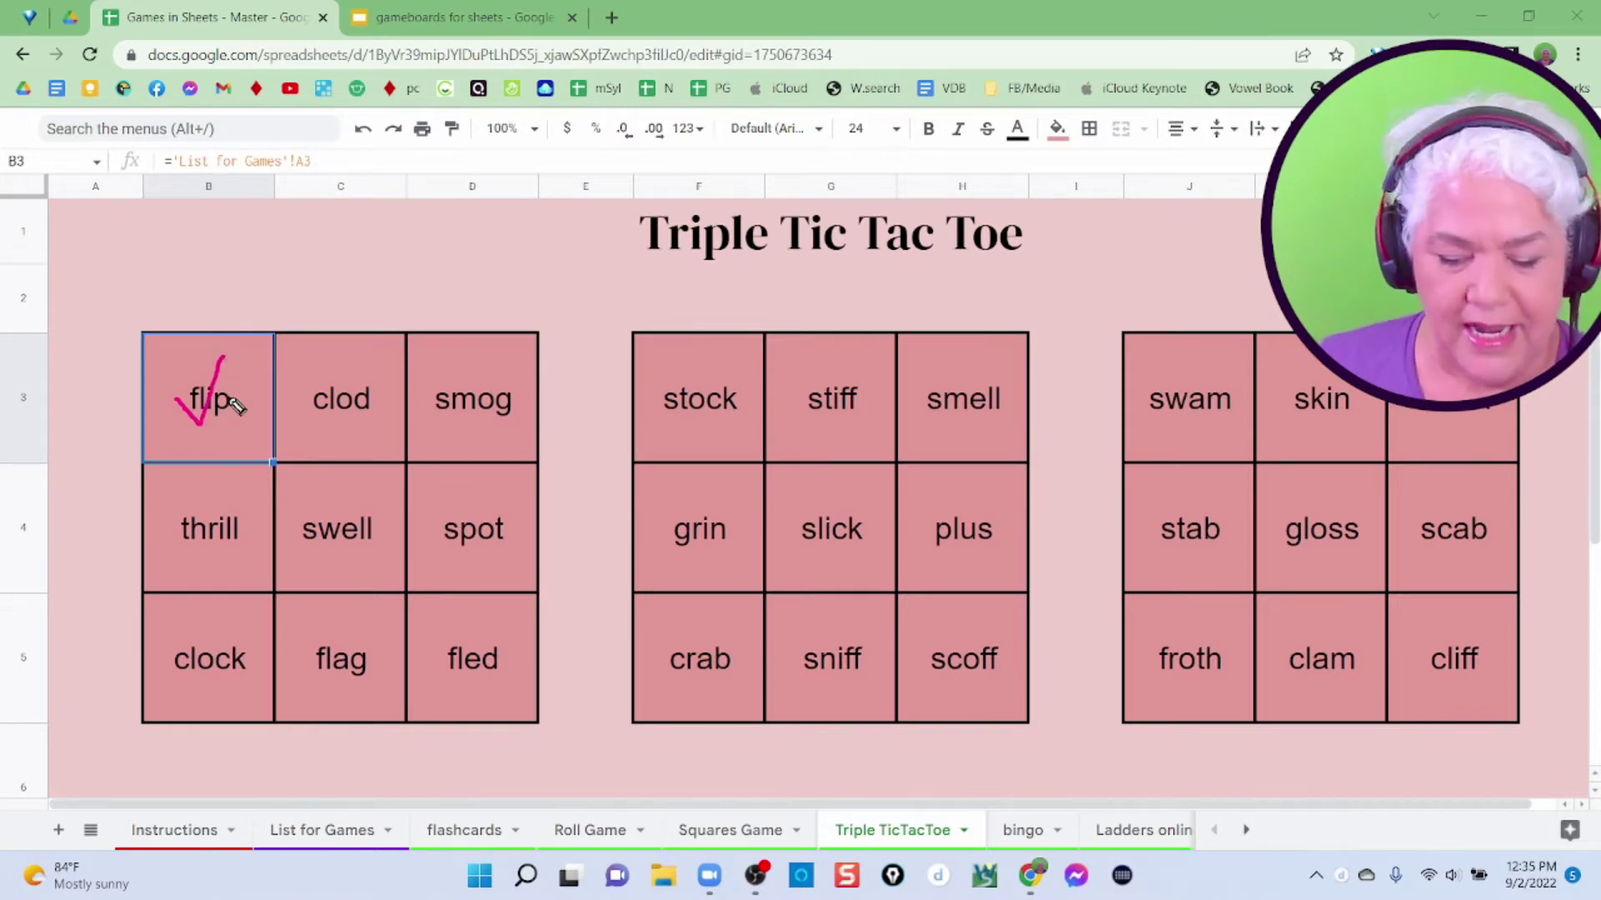
{"action": "mouse_move", "coordinate": [818, 526]}
{"action": "left_mouse_down"}
{"action": "mouse_move", "coordinate": [842, 565]}
{"action": "mouse_move", "coordinate": [875, 492]}
{"action": "left_mouse_up"}
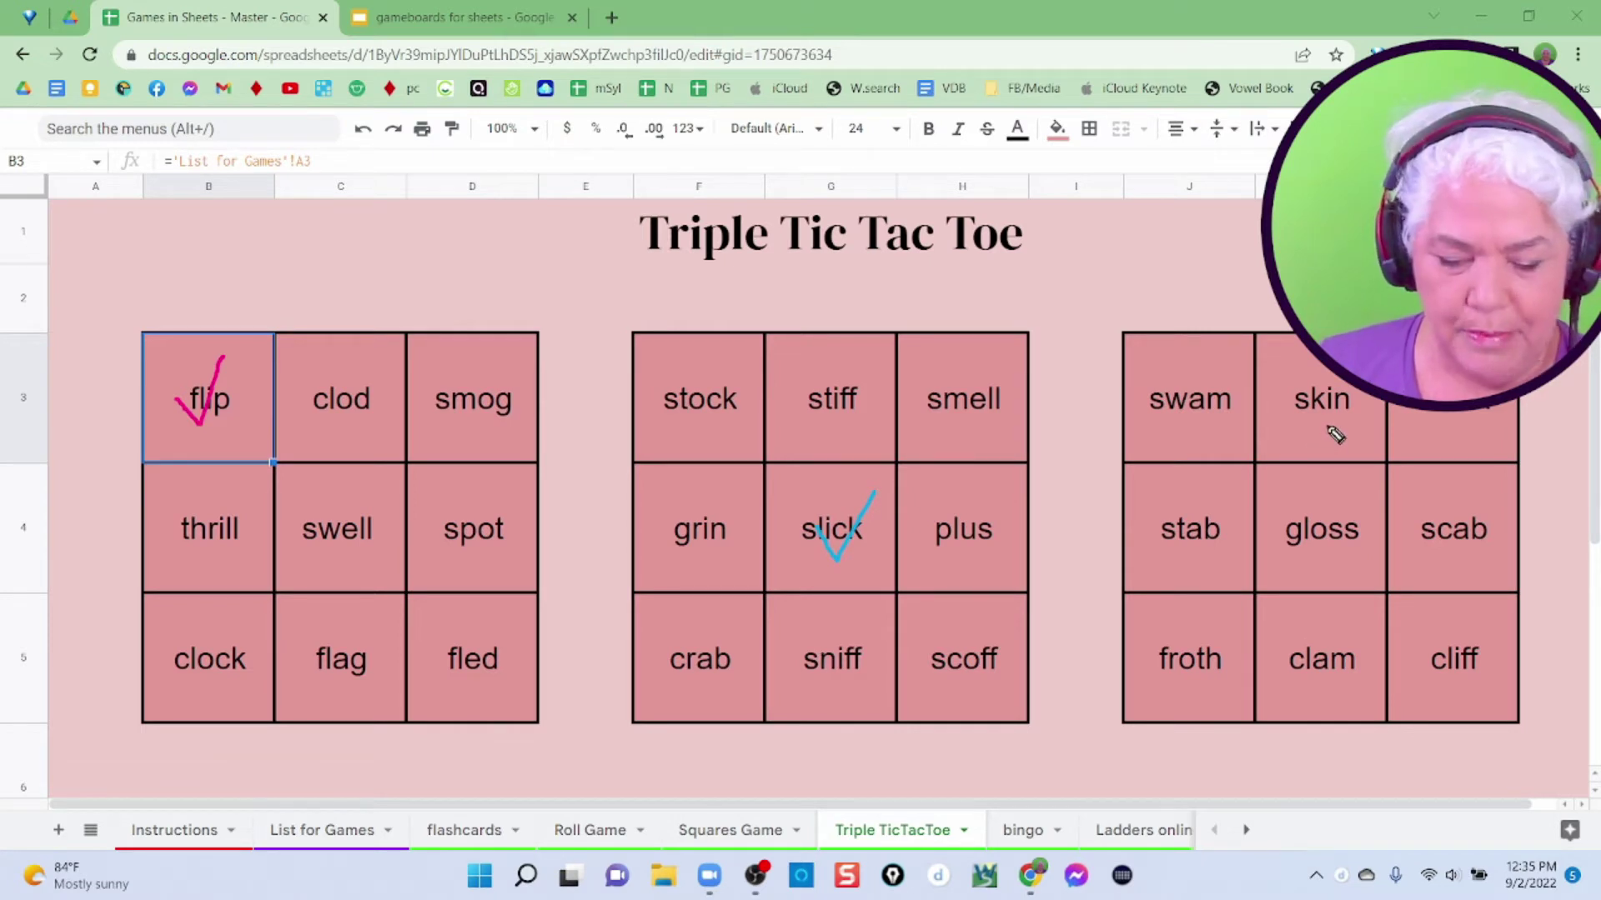
{"action": "left_click_drag", "start_coordinate": [1451, 423], "coordinate": [1453, 434]}
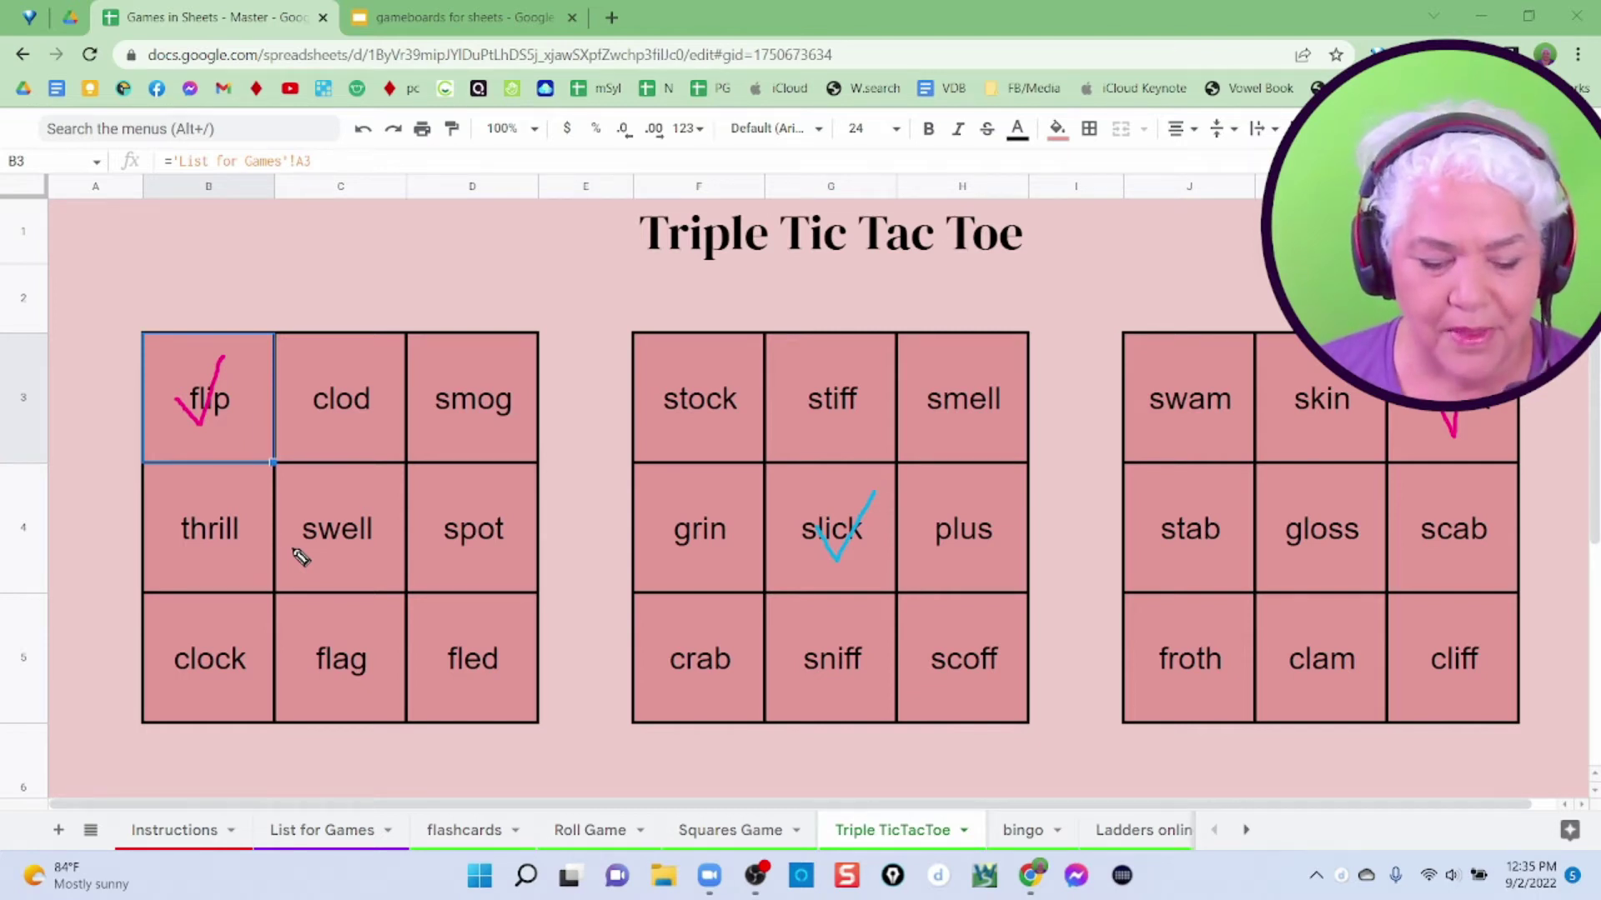
{"action": "key", "text": "Escape"}
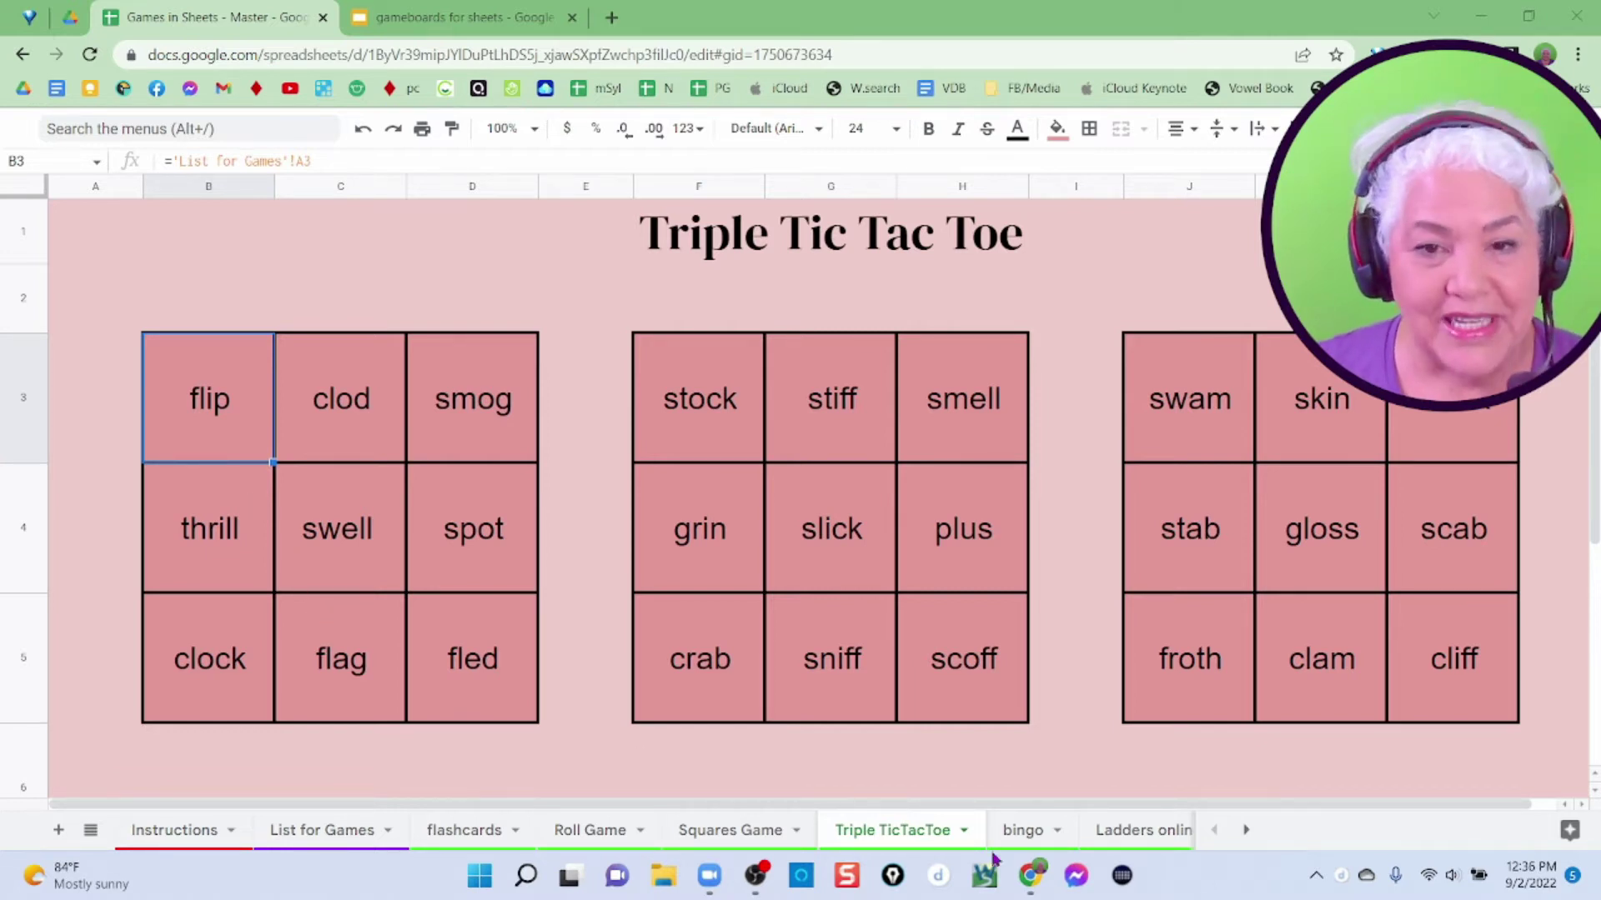
- View the bingo sheet and open the Ladders online sheet
{"action": "left_click", "coordinate": [1023, 842]}
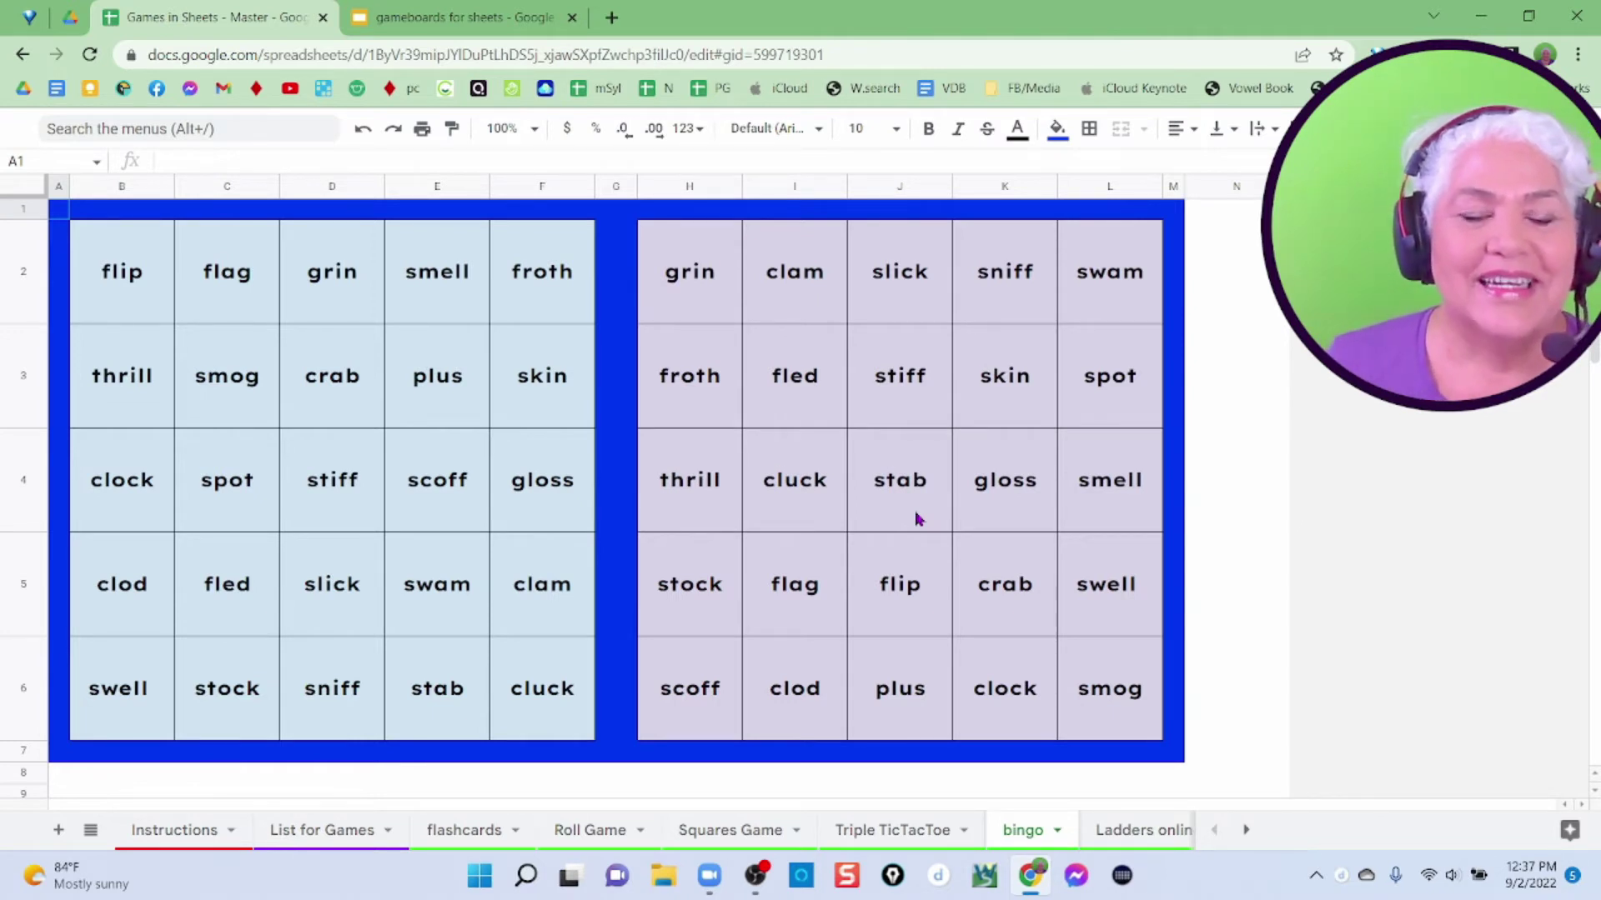
{"action": "left_click", "coordinate": [1124, 834]}
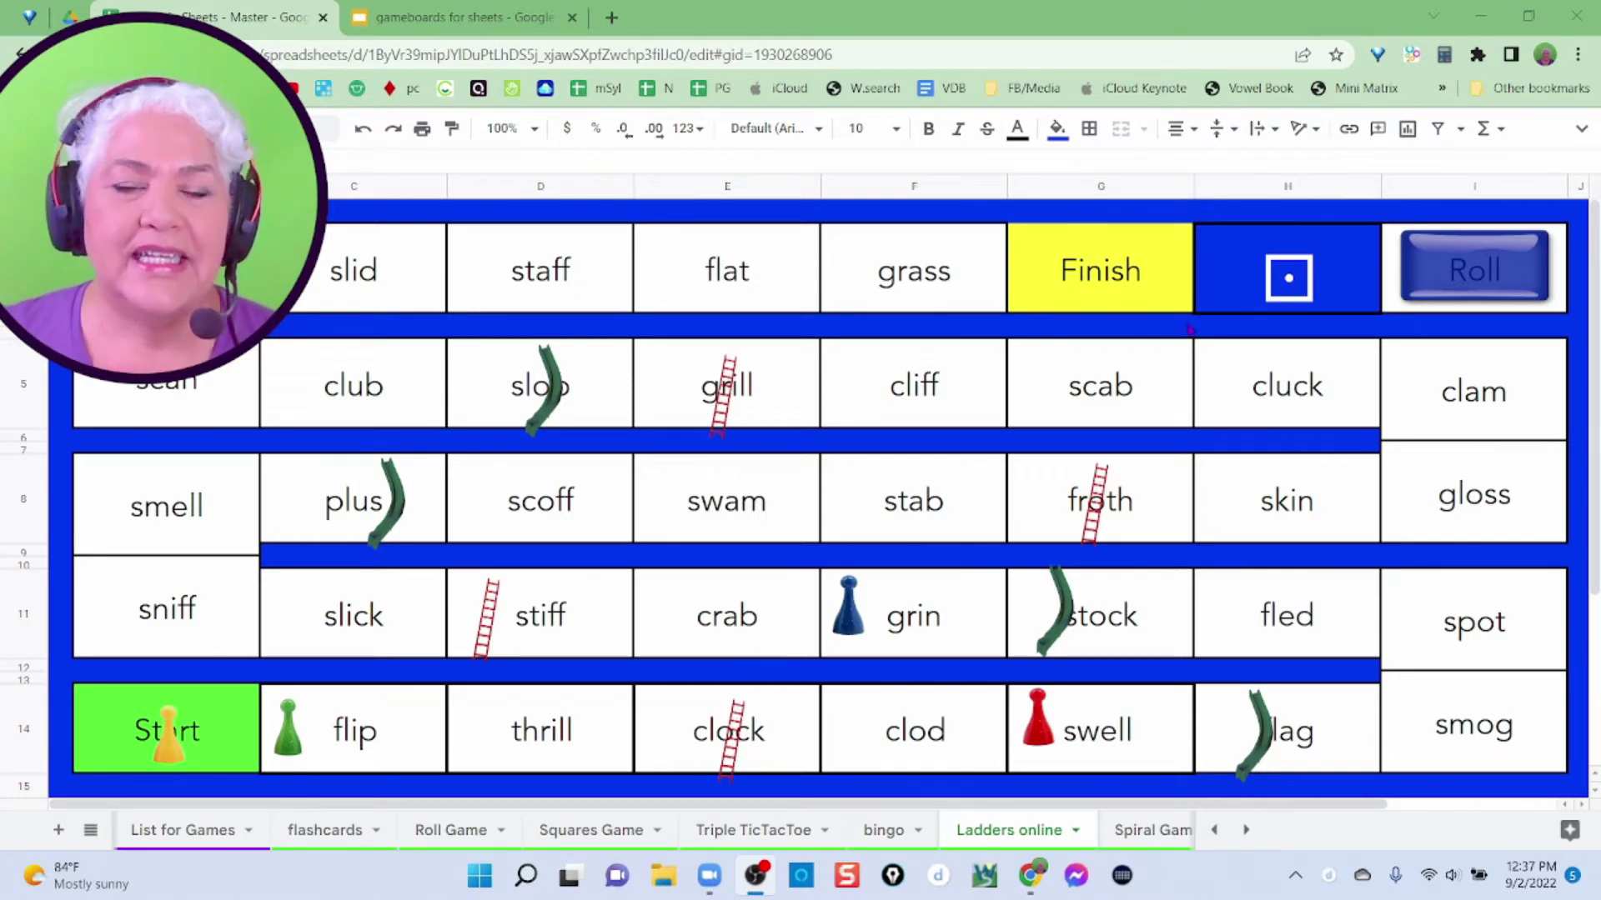
- Play two turns, rolling the die each time and moving the green pawn to clod and the red pawn to smog
{"action": "left_click", "coordinate": [1481, 273]}
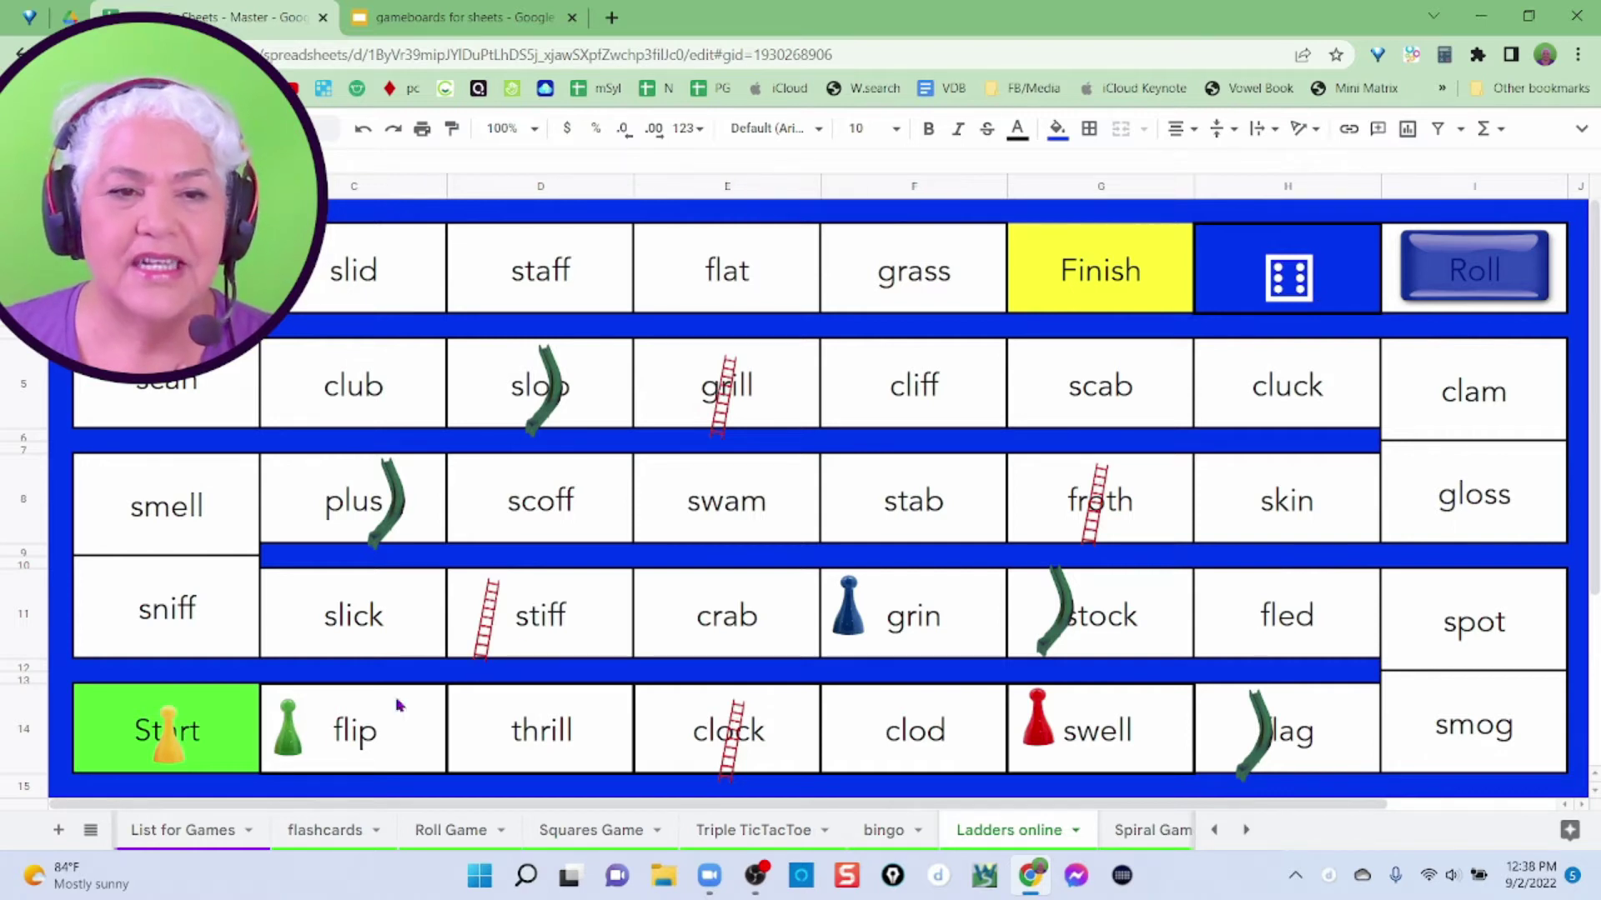
{"action": "left_click", "coordinate": [282, 738]}
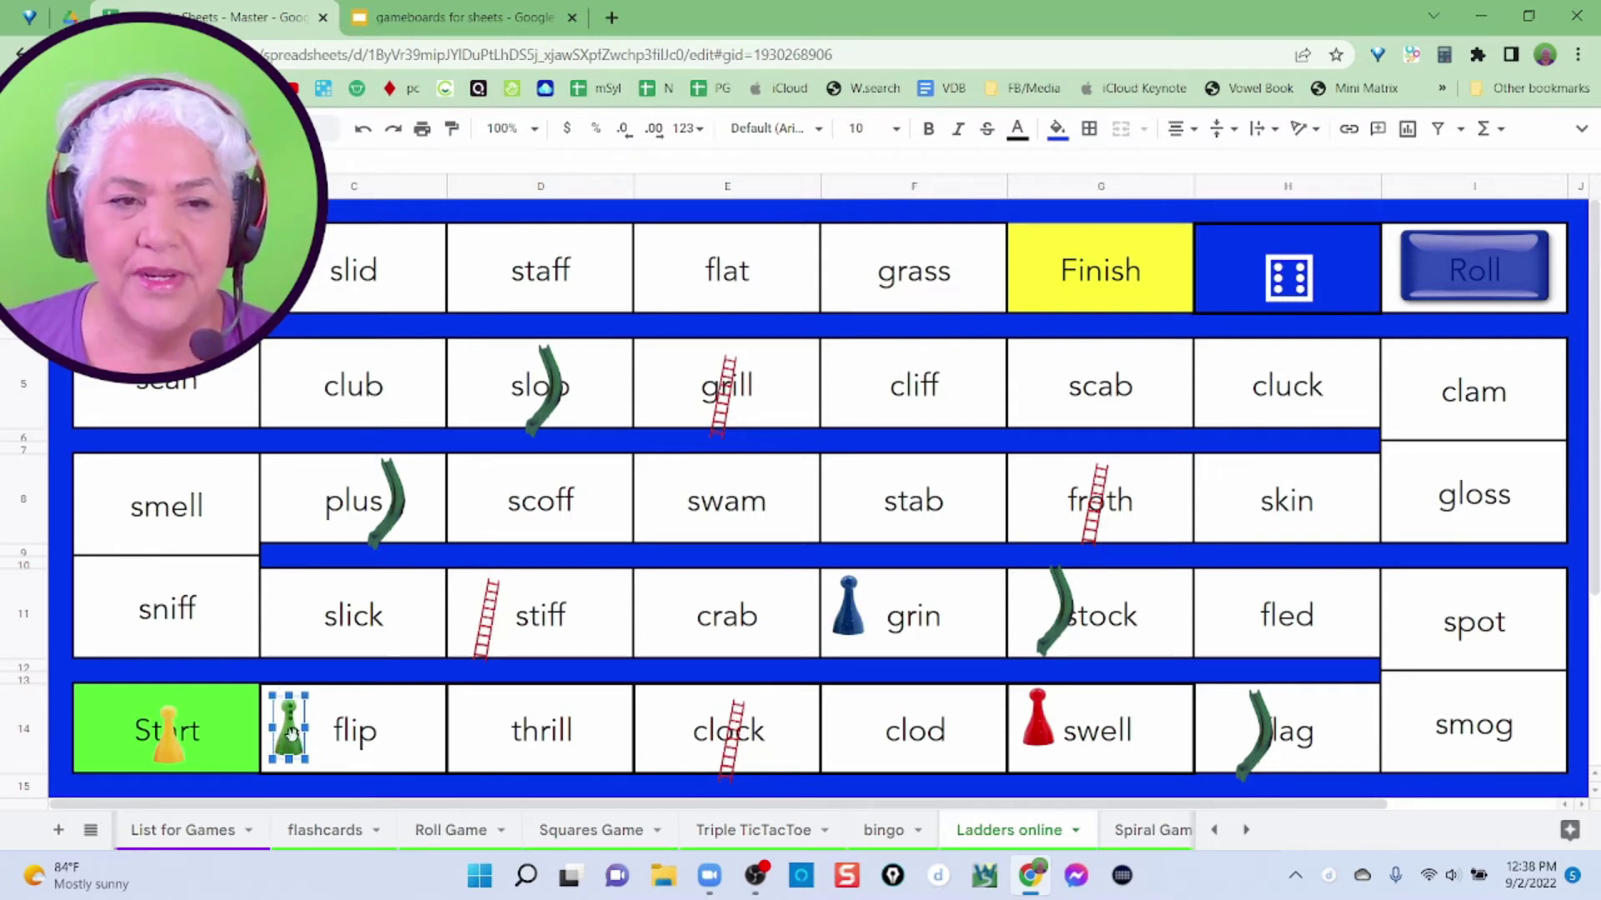
{"action": "left_click_drag", "start_coordinate": [283, 732], "coordinate": [770, 747]}
{"action": "left_click_drag", "start_coordinate": [884, 748], "coordinate": [888, 749]}
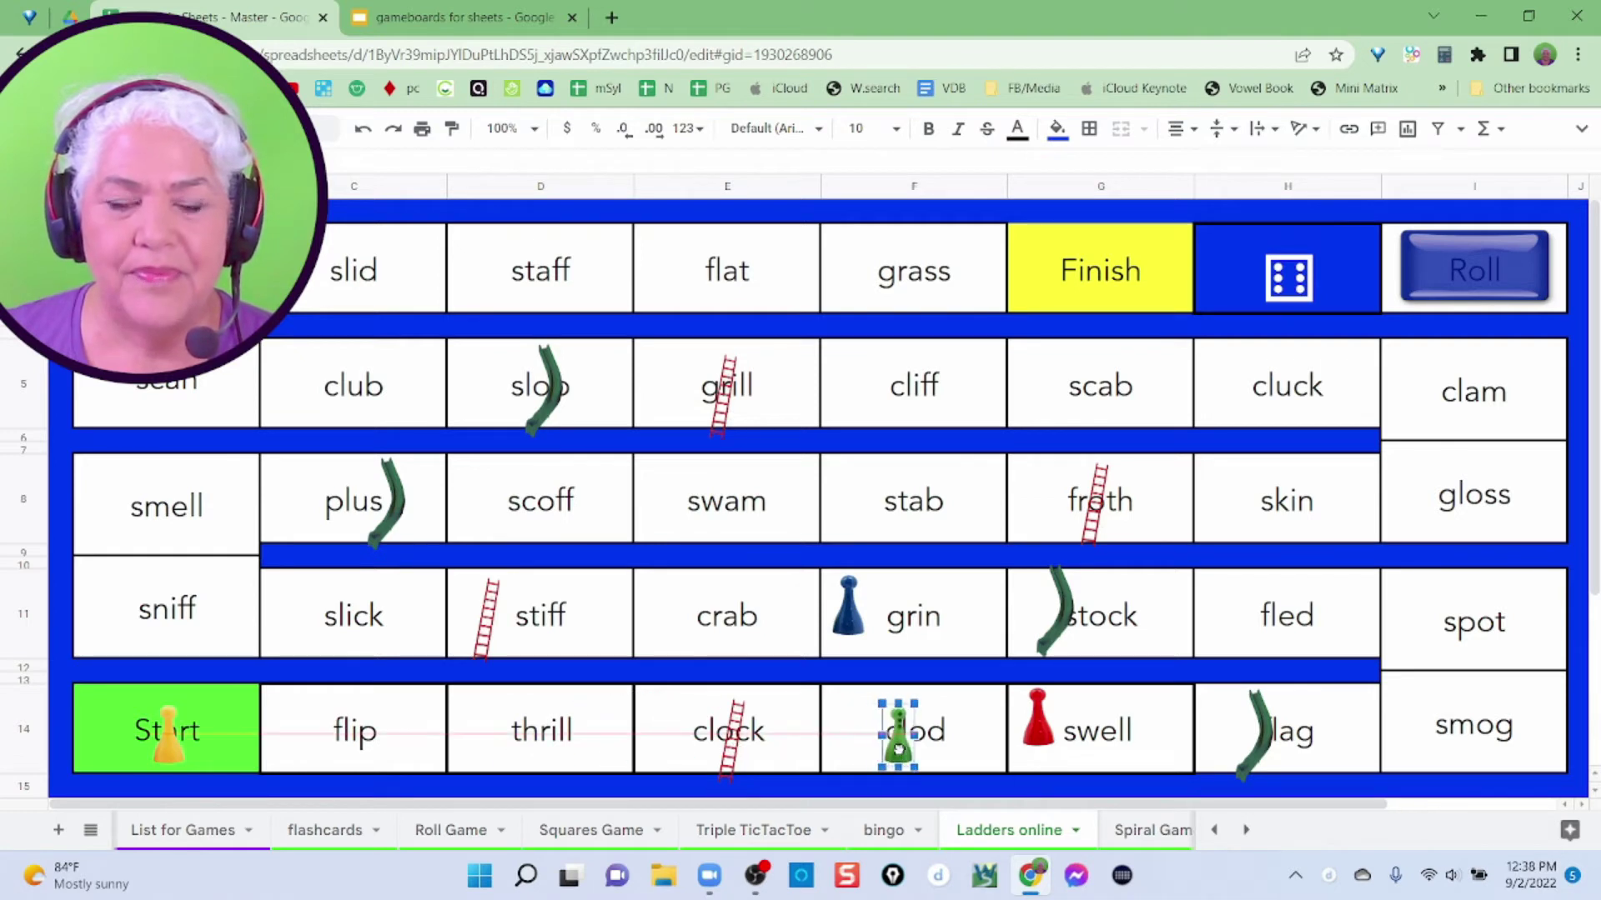
{"action": "left_click", "coordinate": [1530, 261]}
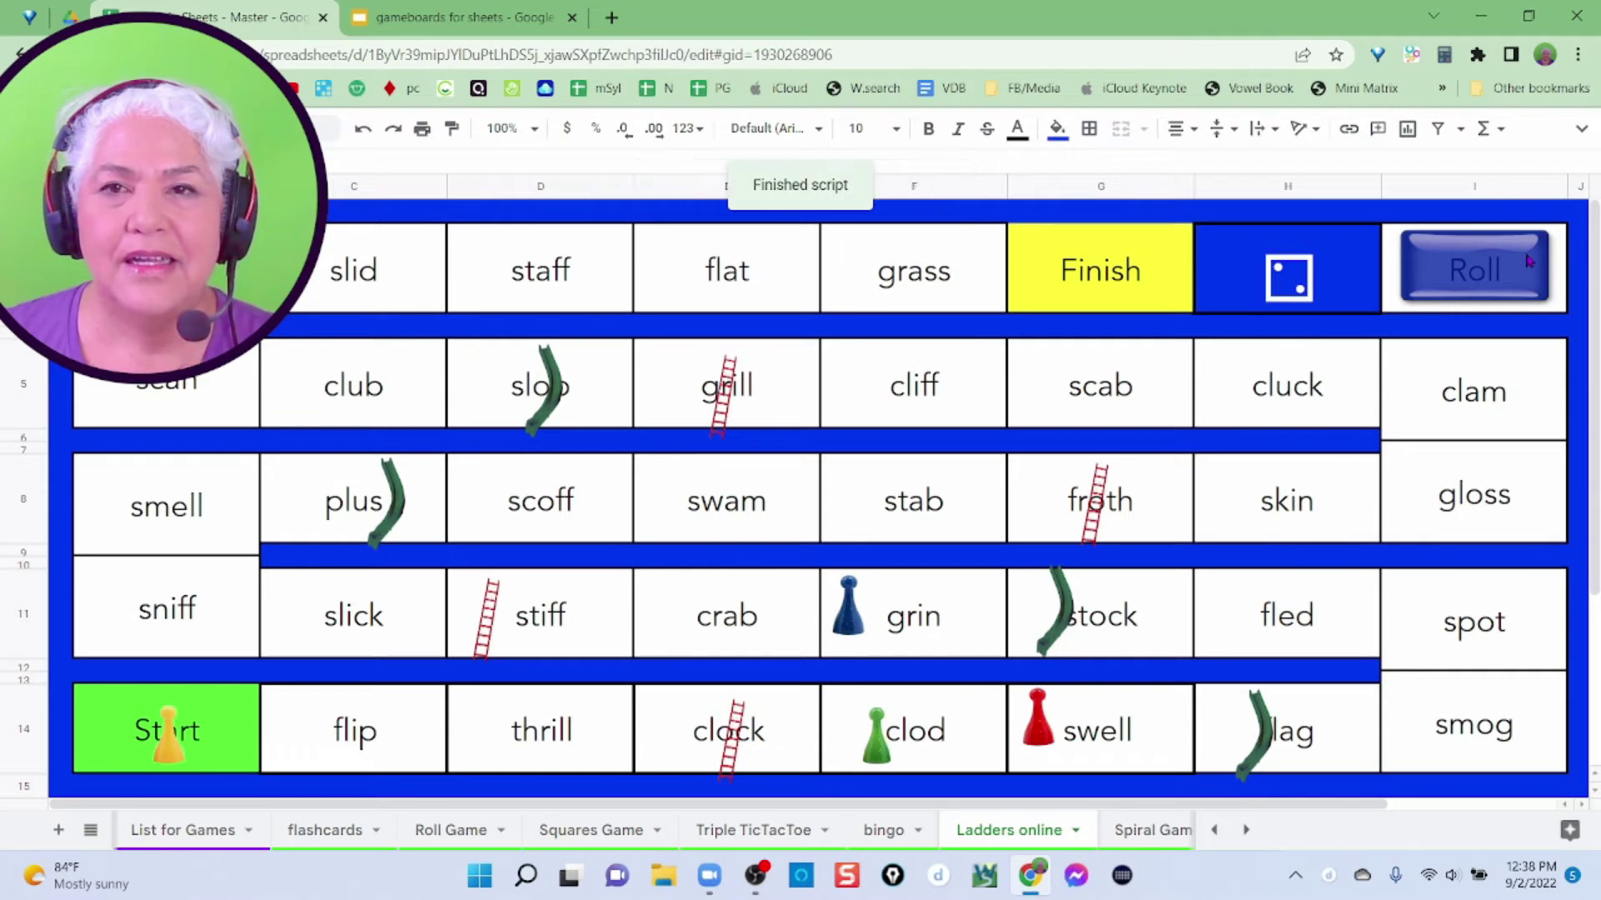
{"action": "left_click", "coordinate": [1036, 722]}
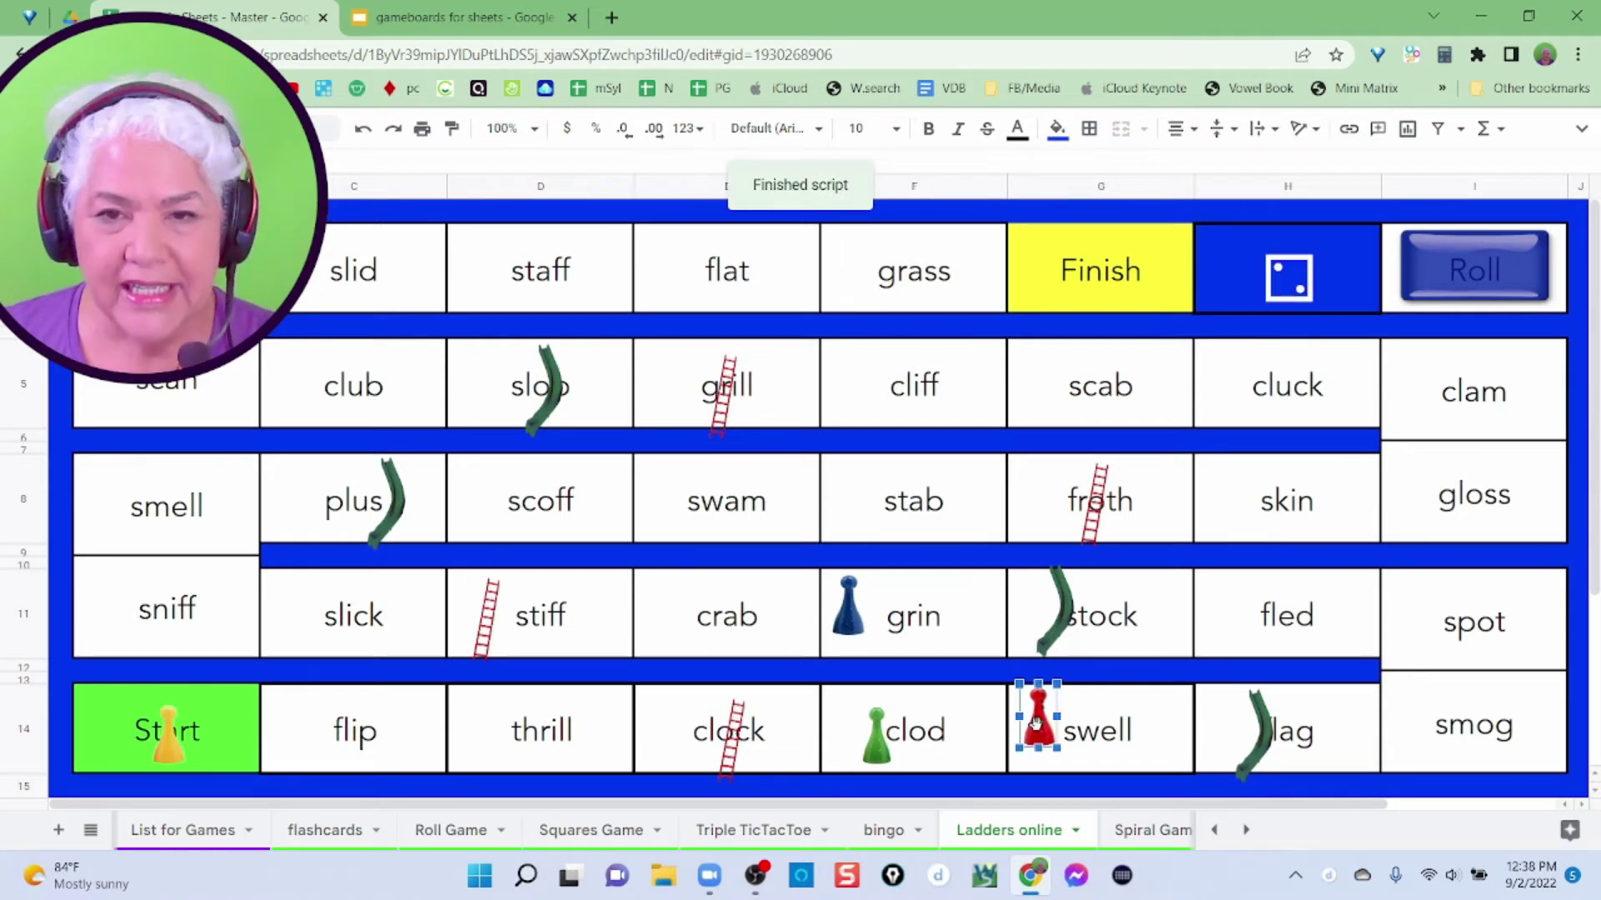
{"action": "left_click_drag", "start_coordinate": [1036, 722], "coordinate": [1446, 734]}
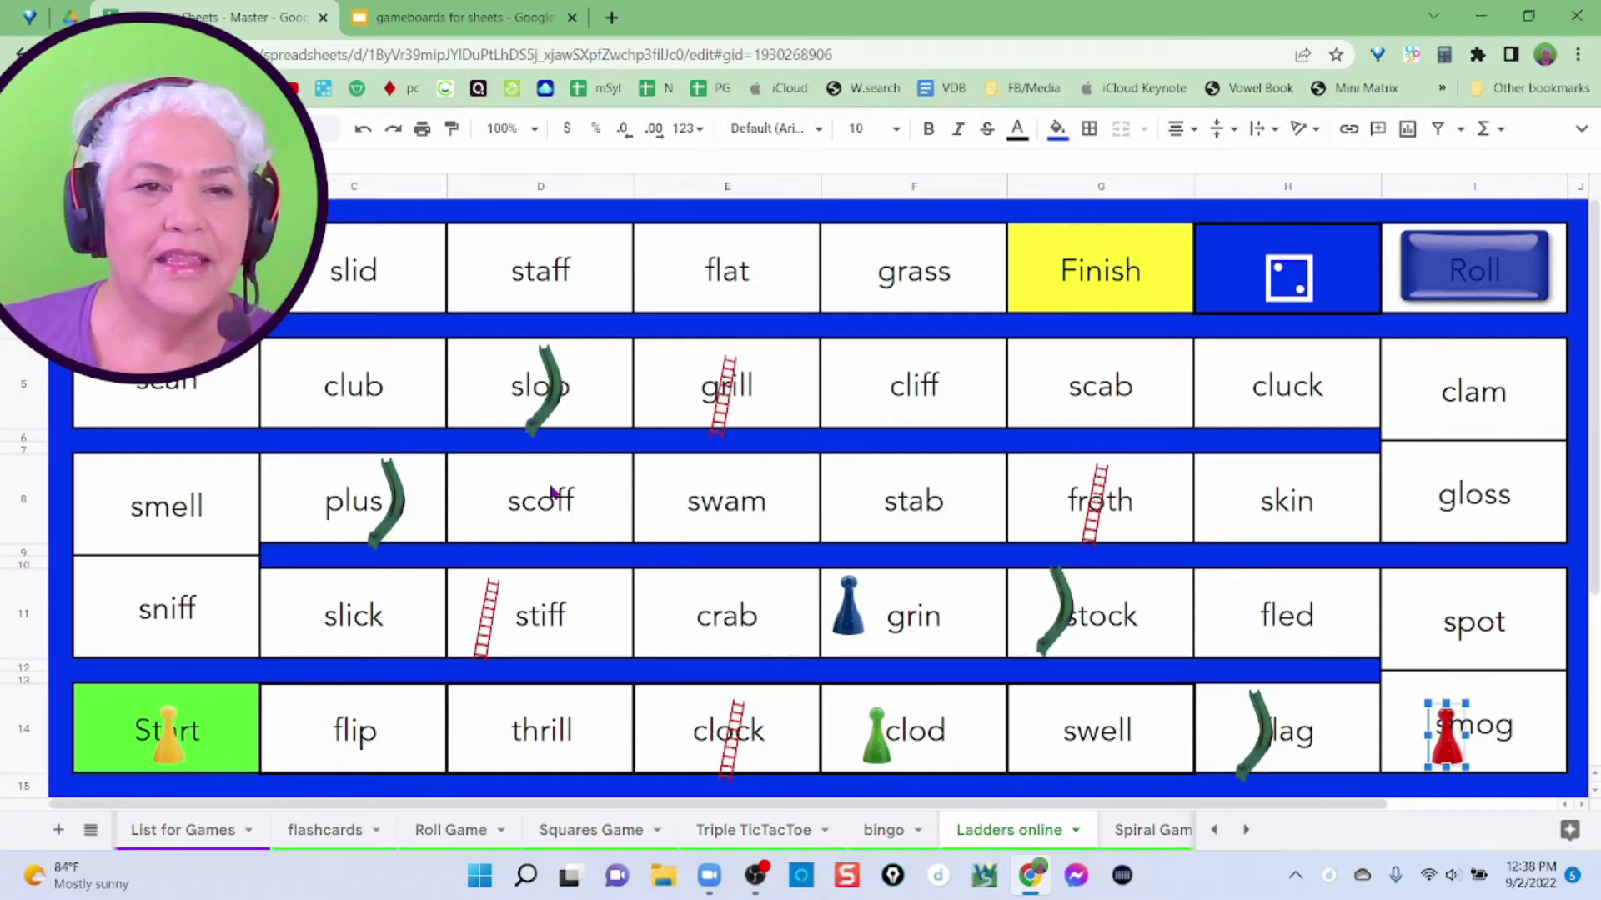
- Reposition the chute on plus to link club and plus, and the chute on slop to link staff and slop
{"action": "left_click", "coordinate": [395, 503]}
{"action": "left_click_drag", "start_coordinate": [396, 502], "coordinate": [407, 442]}
{"action": "left_click", "coordinate": [552, 388]}
{"action": "left_click_drag", "start_coordinate": [552, 388], "coordinate": [600, 335]}
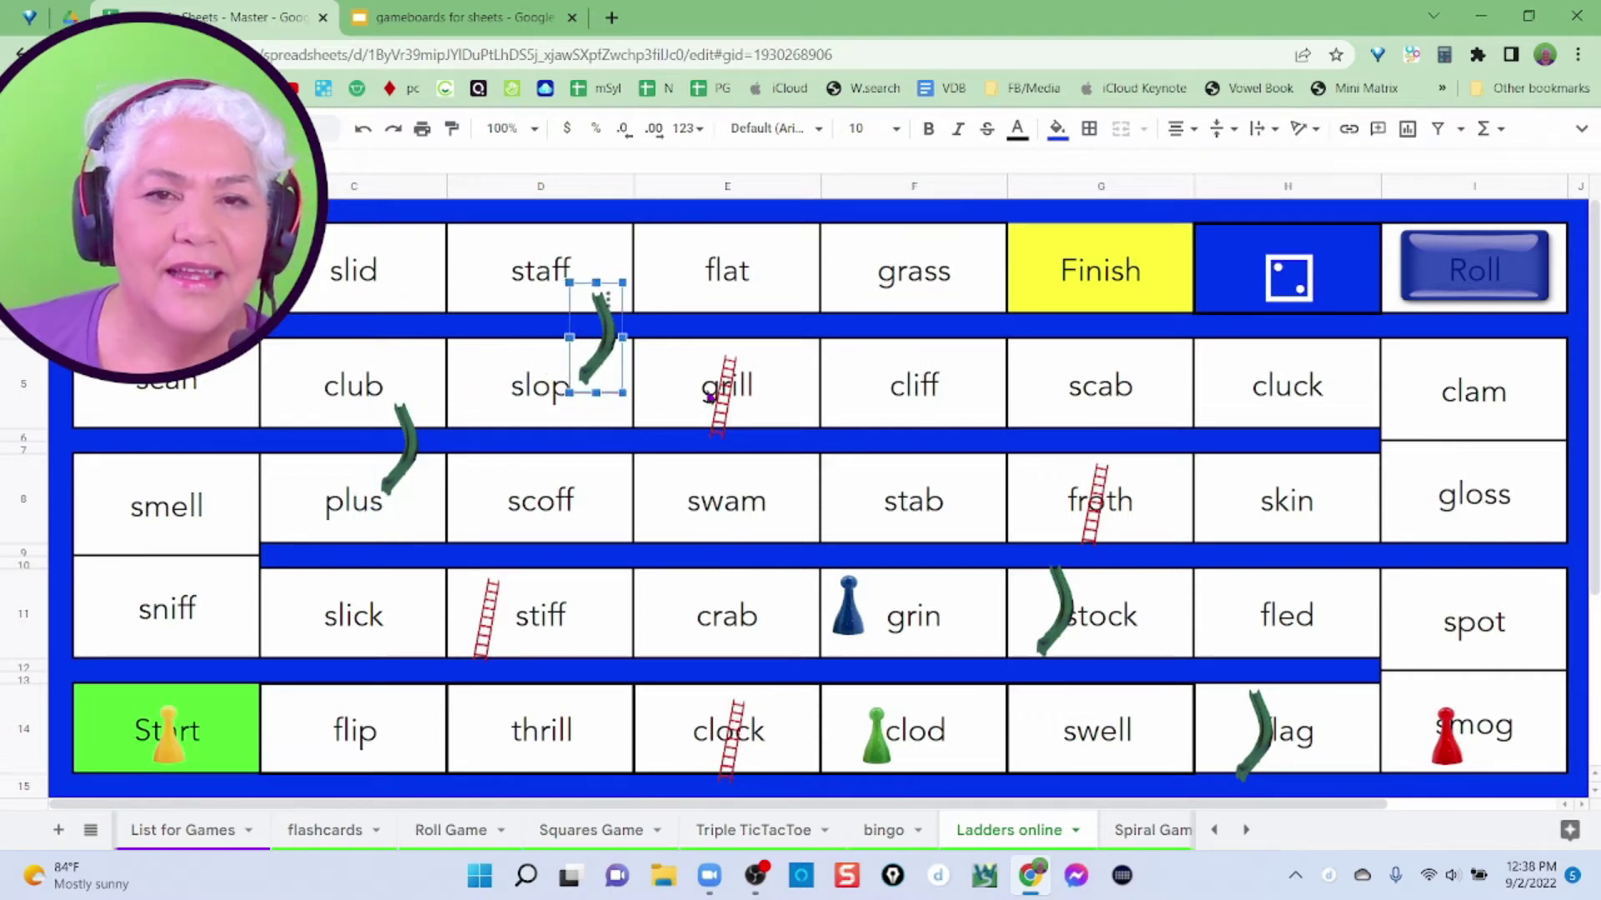
- Shift the ladders on grill, froth, stiff and clock upward so that each bridges its row and the row above
{"action": "left_click_drag", "start_coordinate": [724, 399], "coordinate": [788, 325]}
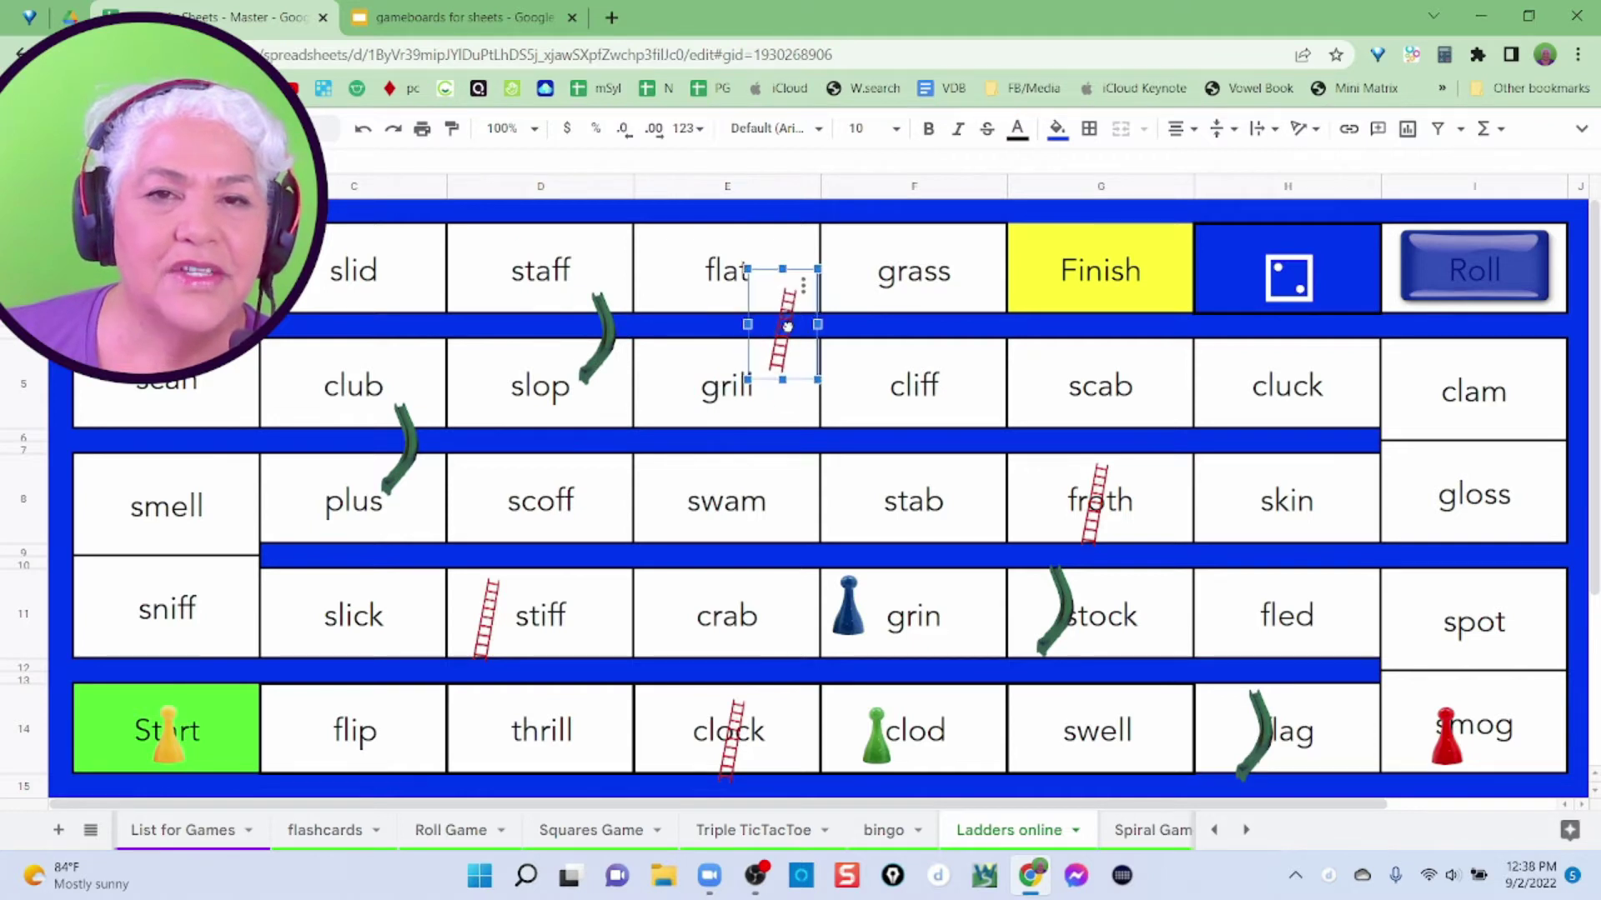
{"action": "left_click_drag", "start_coordinate": [1097, 501], "coordinate": [1166, 432]}
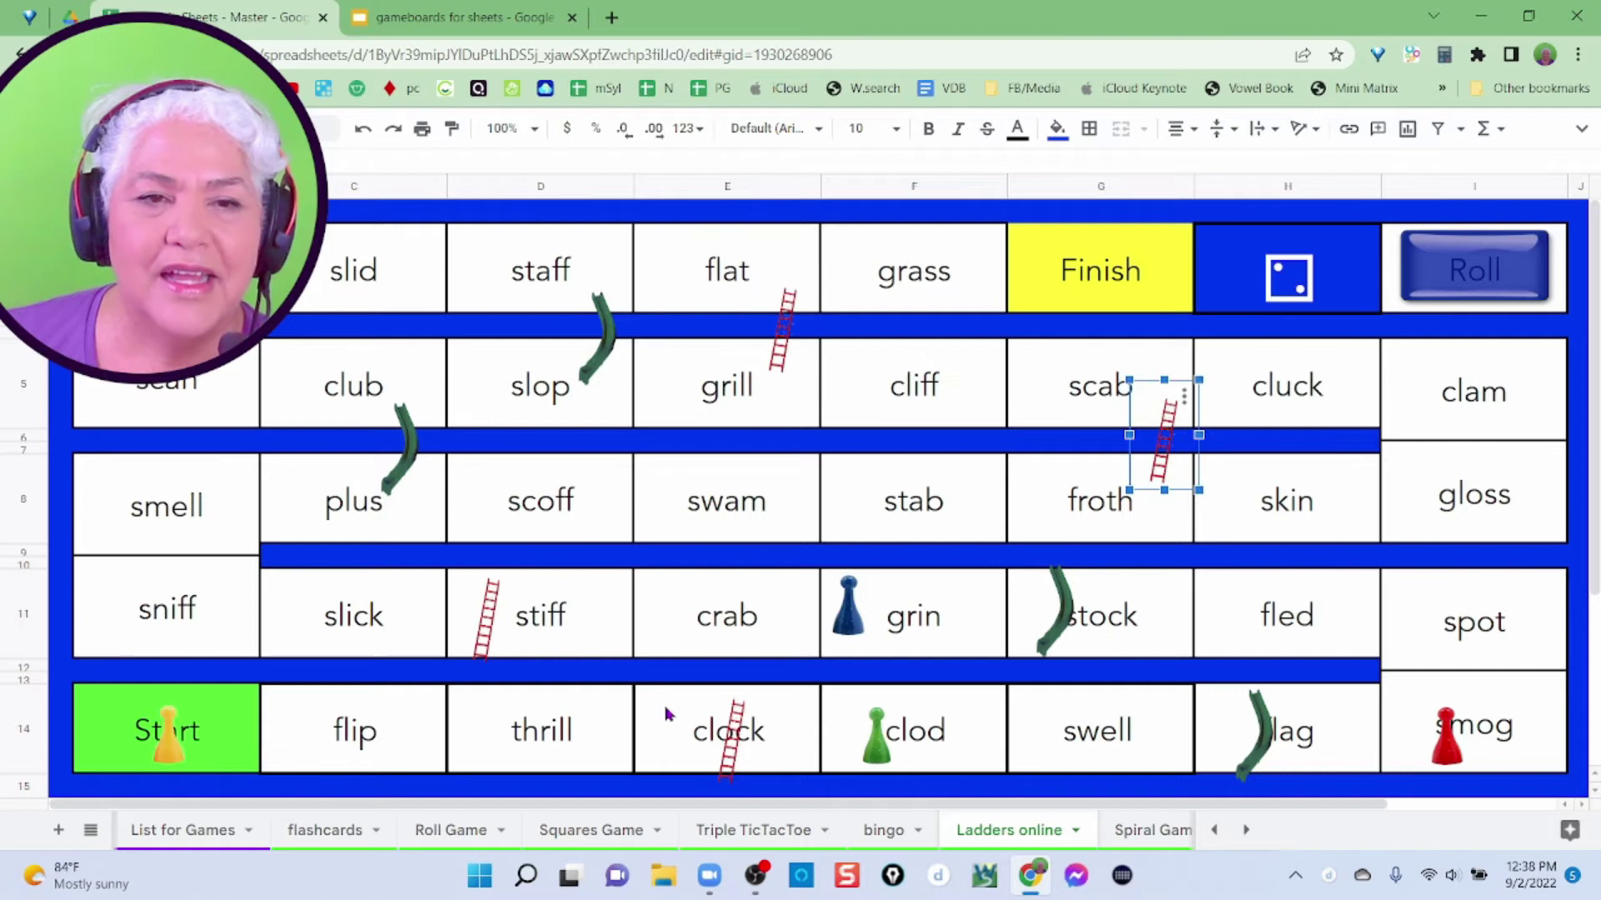
{"action": "left_click_drag", "start_coordinate": [485, 618], "coordinate": [475, 551]}
{"action": "left_click_drag", "start_coordinate": [729, 760], "coordinate": [787, 700]}
- Place the stock chute between stock and swell, the flag chute between cliff and stab, and the ladder near scab between cluck and skin
{"action": "left_click_drag", "start_coordinate": [1055, 627], "coordinate": [1050, 690]}
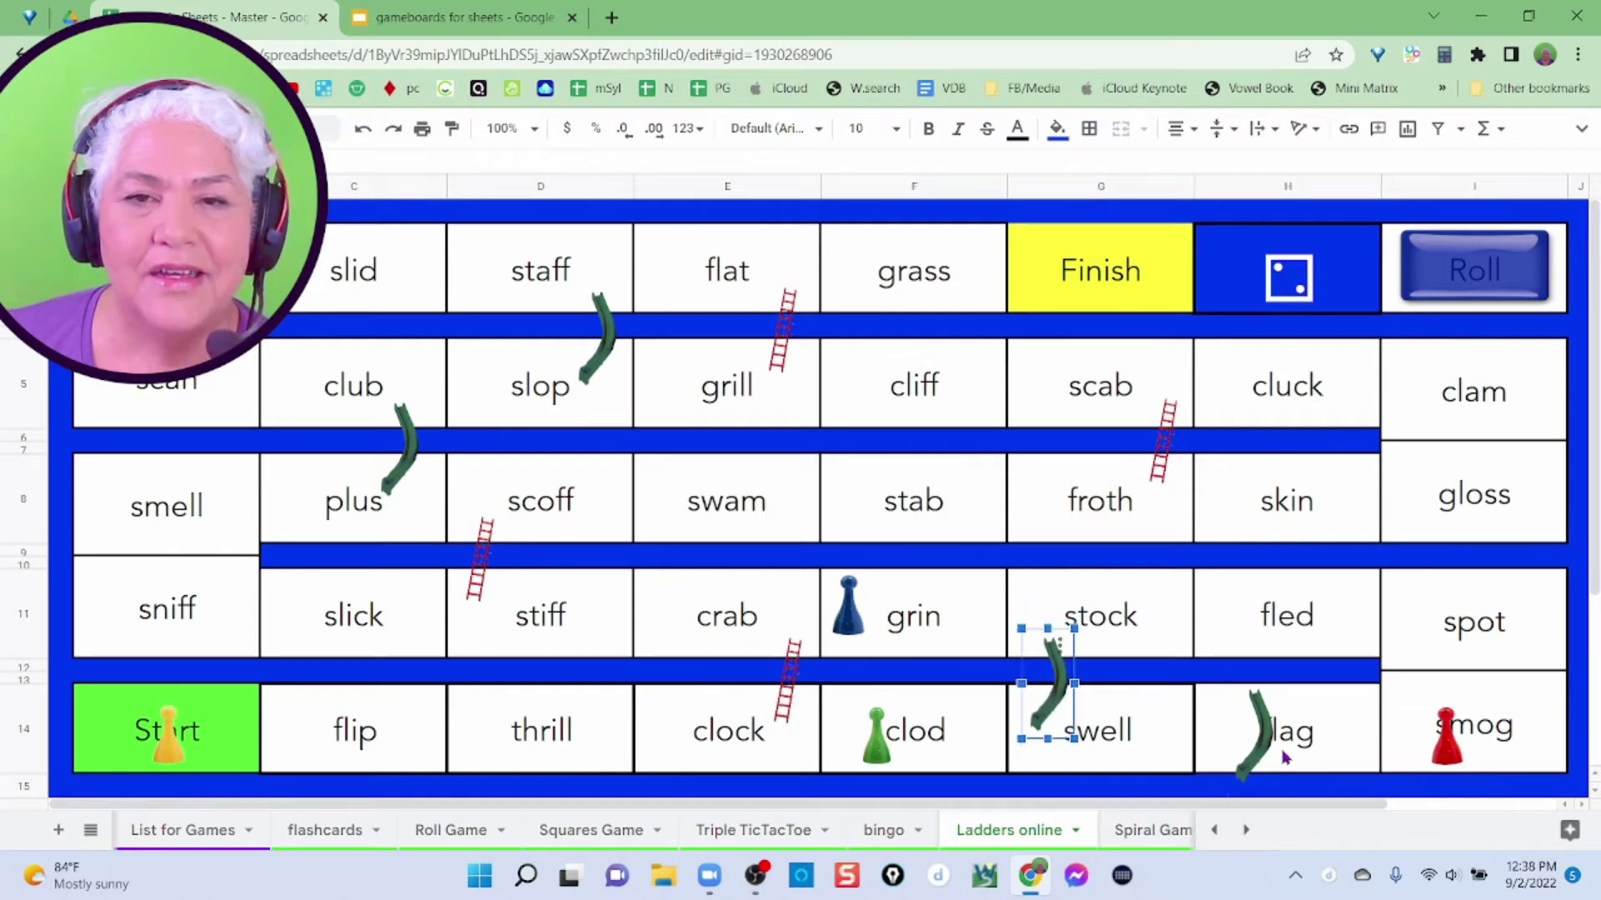
{"action": "left_click", "coordinate": [1255, 735]}
{"action": "left_click_drag", "start_coordinate": [1255, 735], "coordinate": [970, 439]}
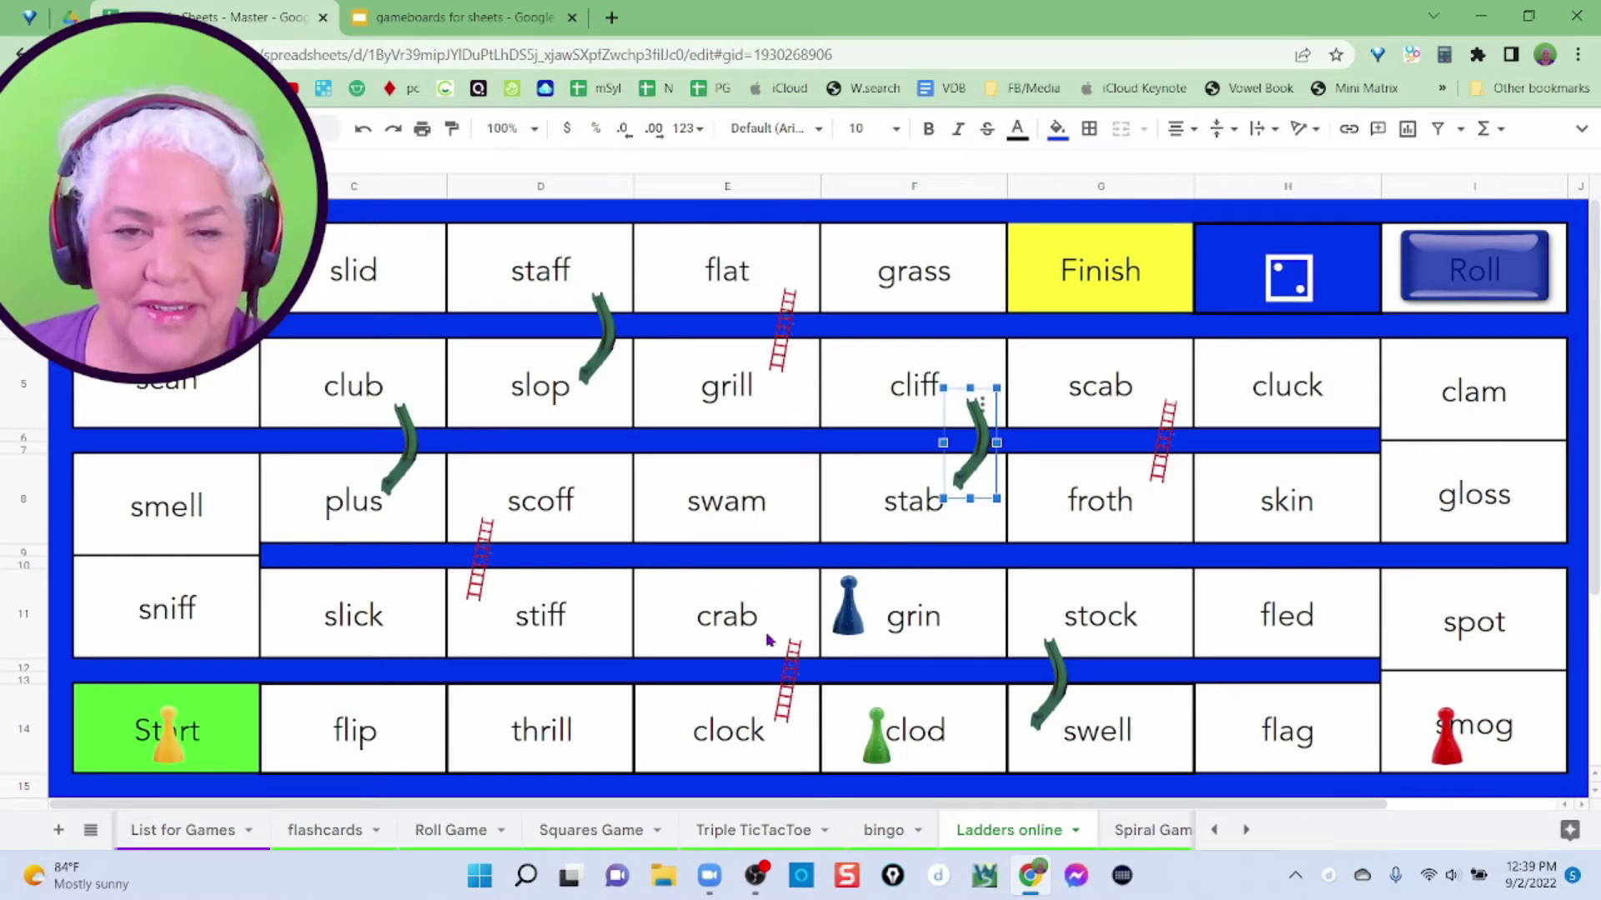
{"action": "left_click", "coordinate": [912, 422]}
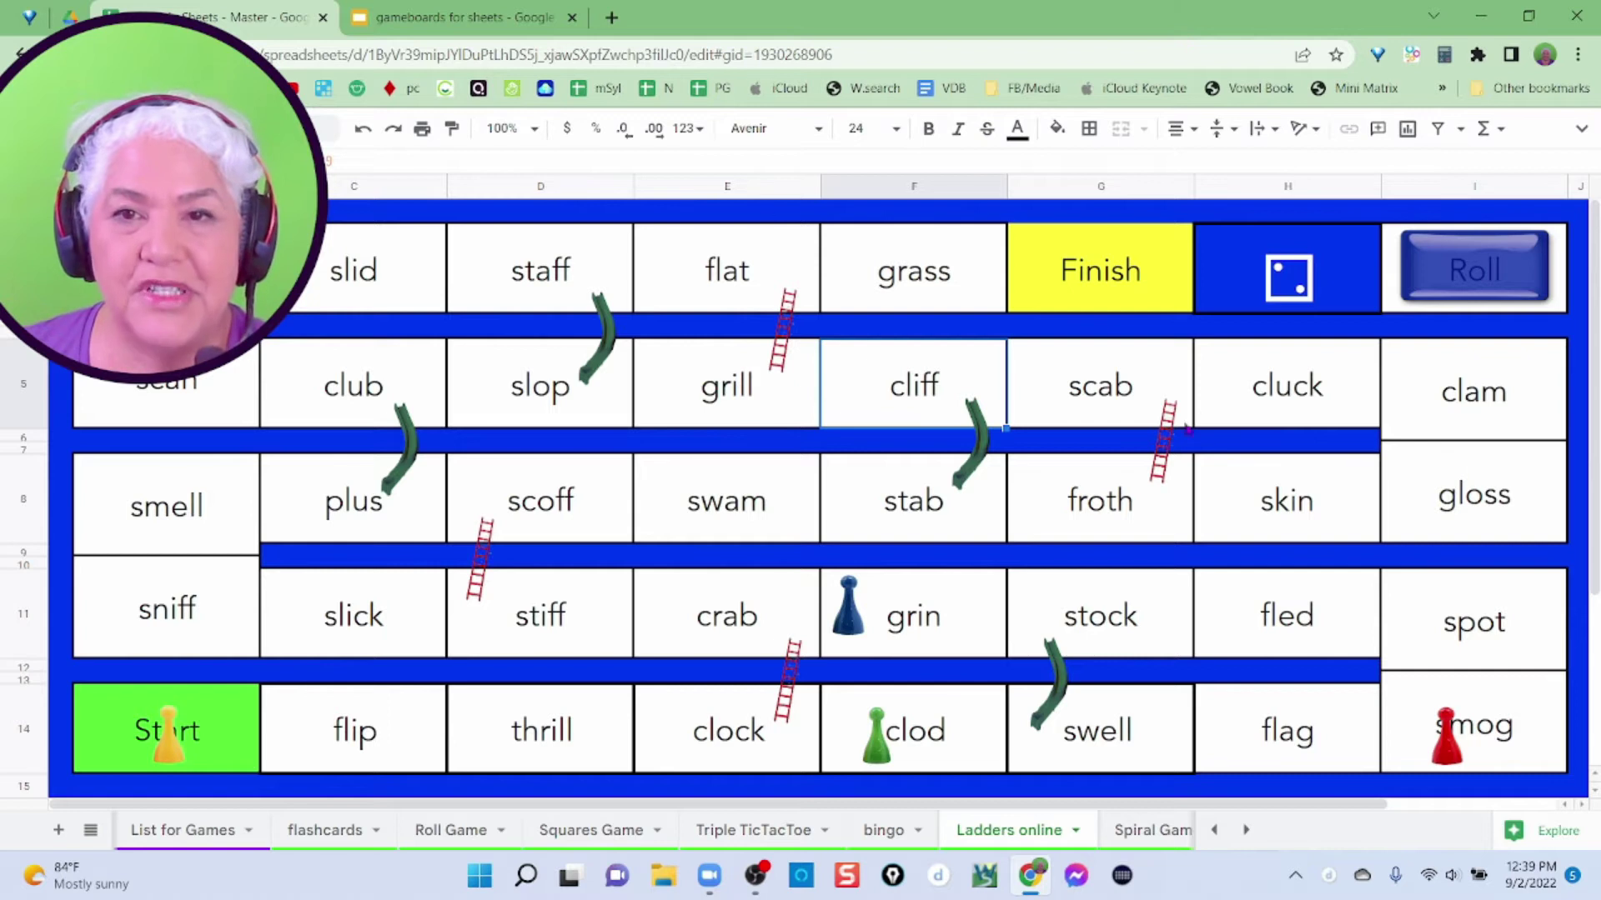
{"action": "left_click_drag", "start_coordinate": [1164, 435], "coordinate": [1221, 426]}
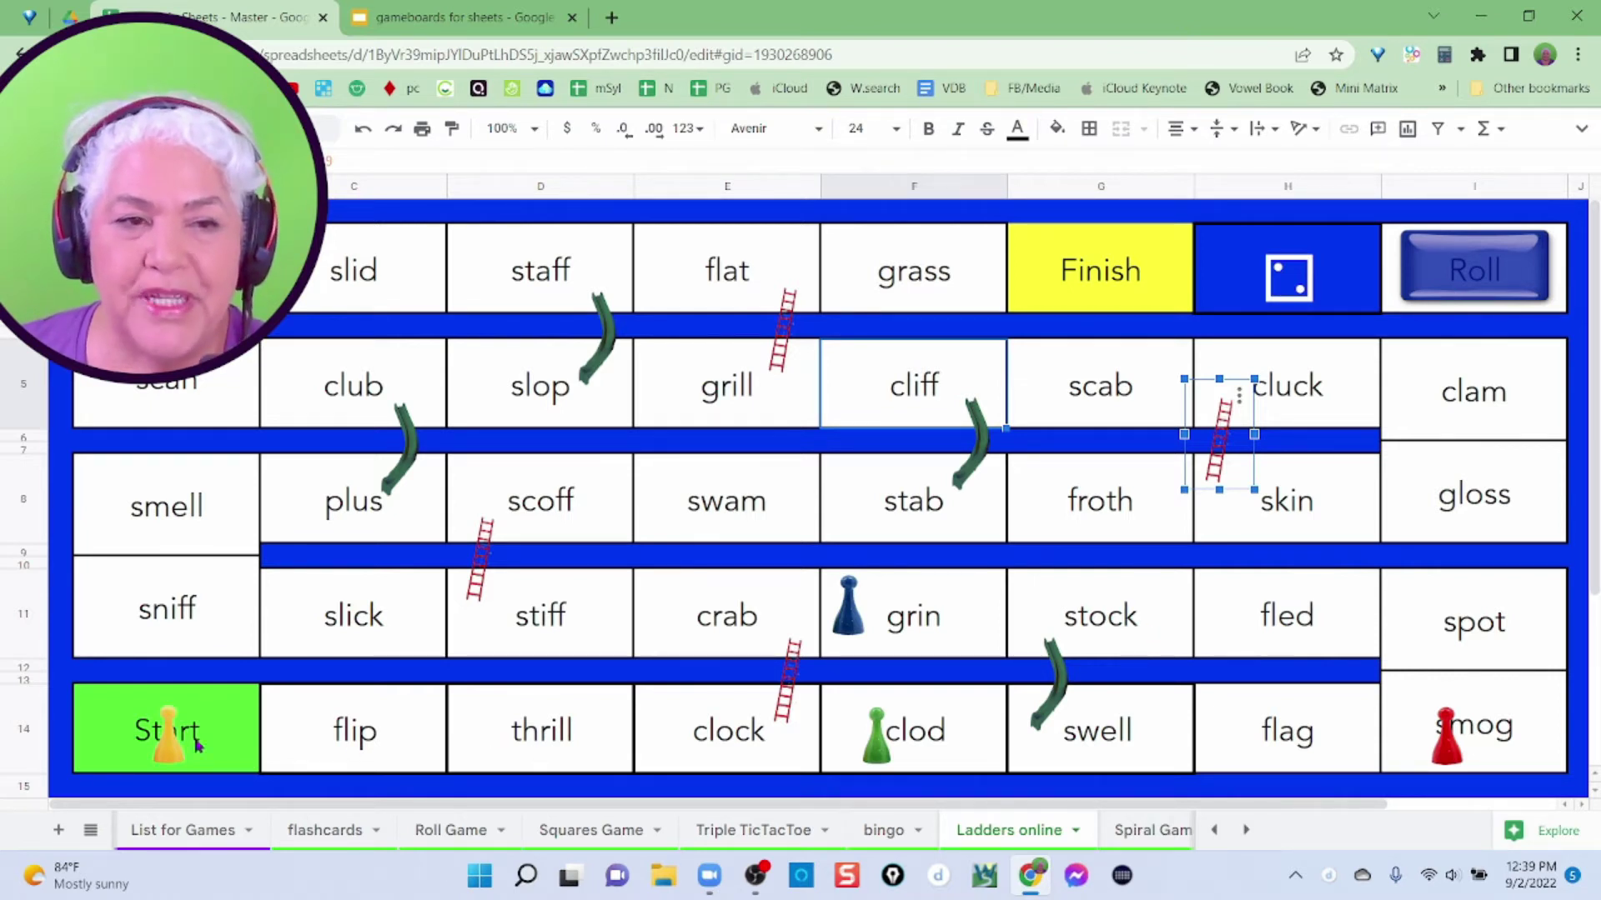
- Show the yellow pawn's image options, dismiss them, and shift the pawn slightly within the Start square
{"action": "left_click", "coordinate": [168, 739]}
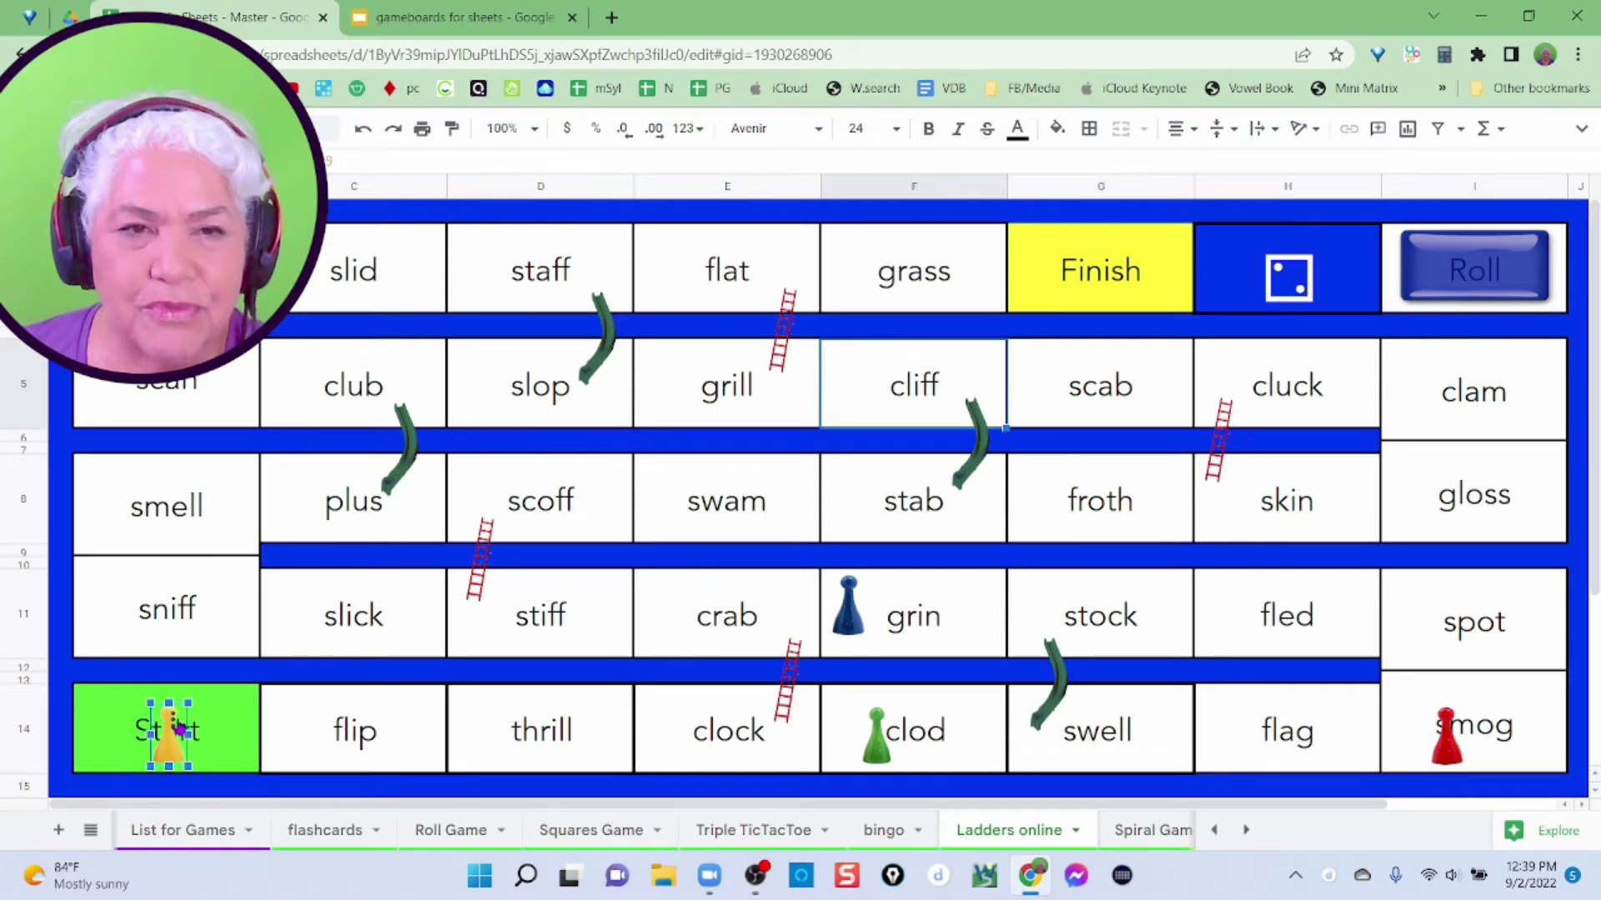
{"action": "right_click", "coordinate": [169, 732]}
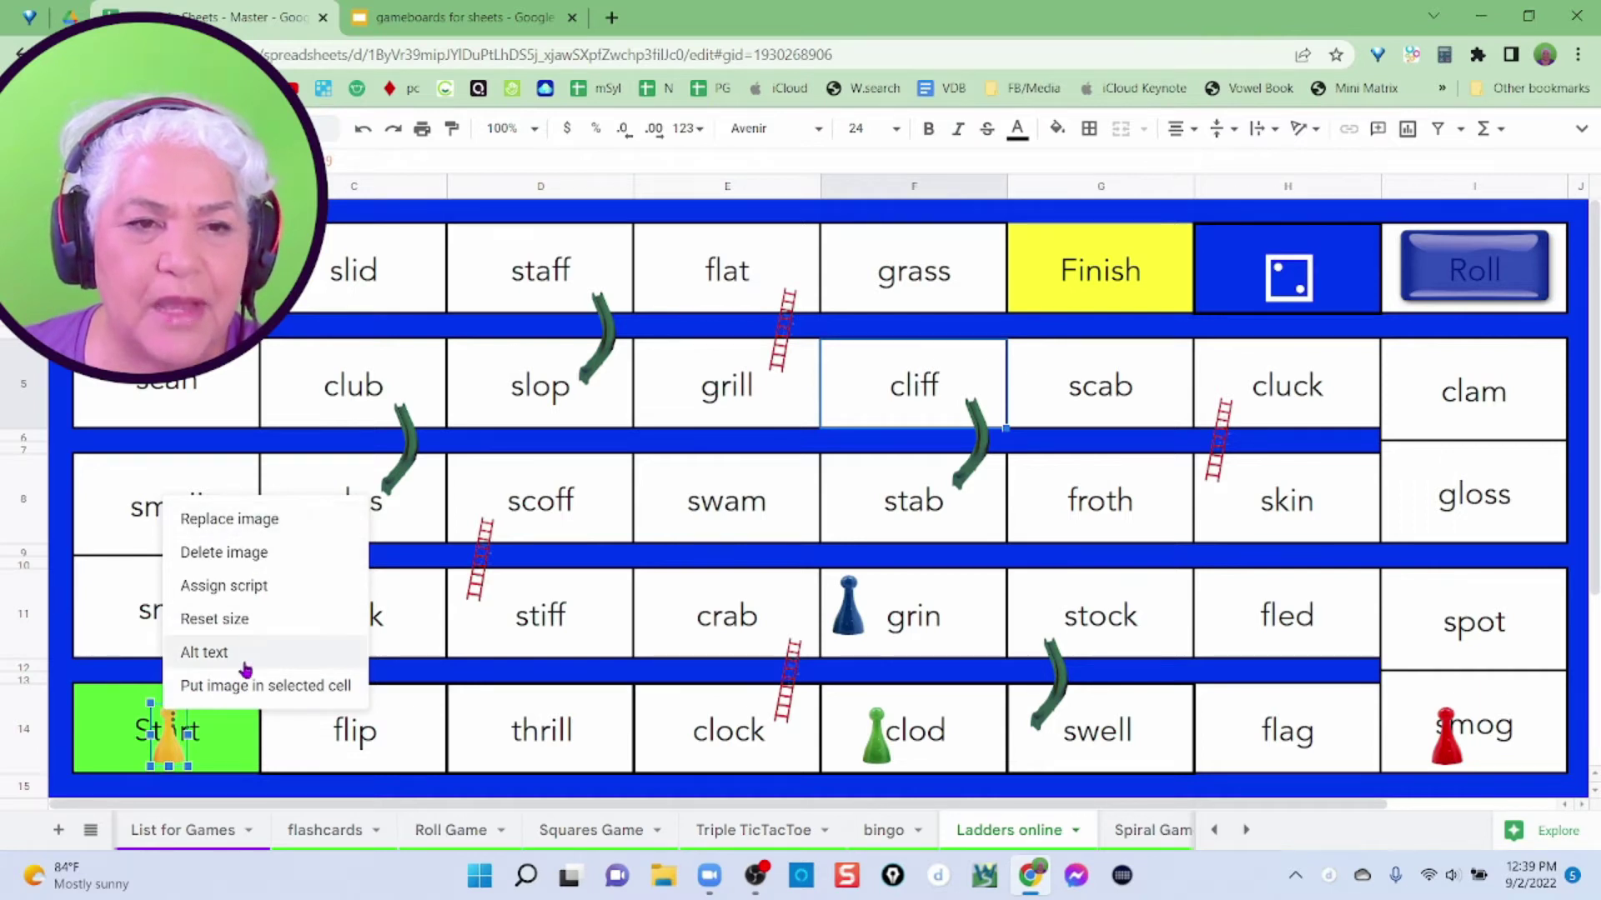
{"action": "left_click", "coordinate": [230, 762]}
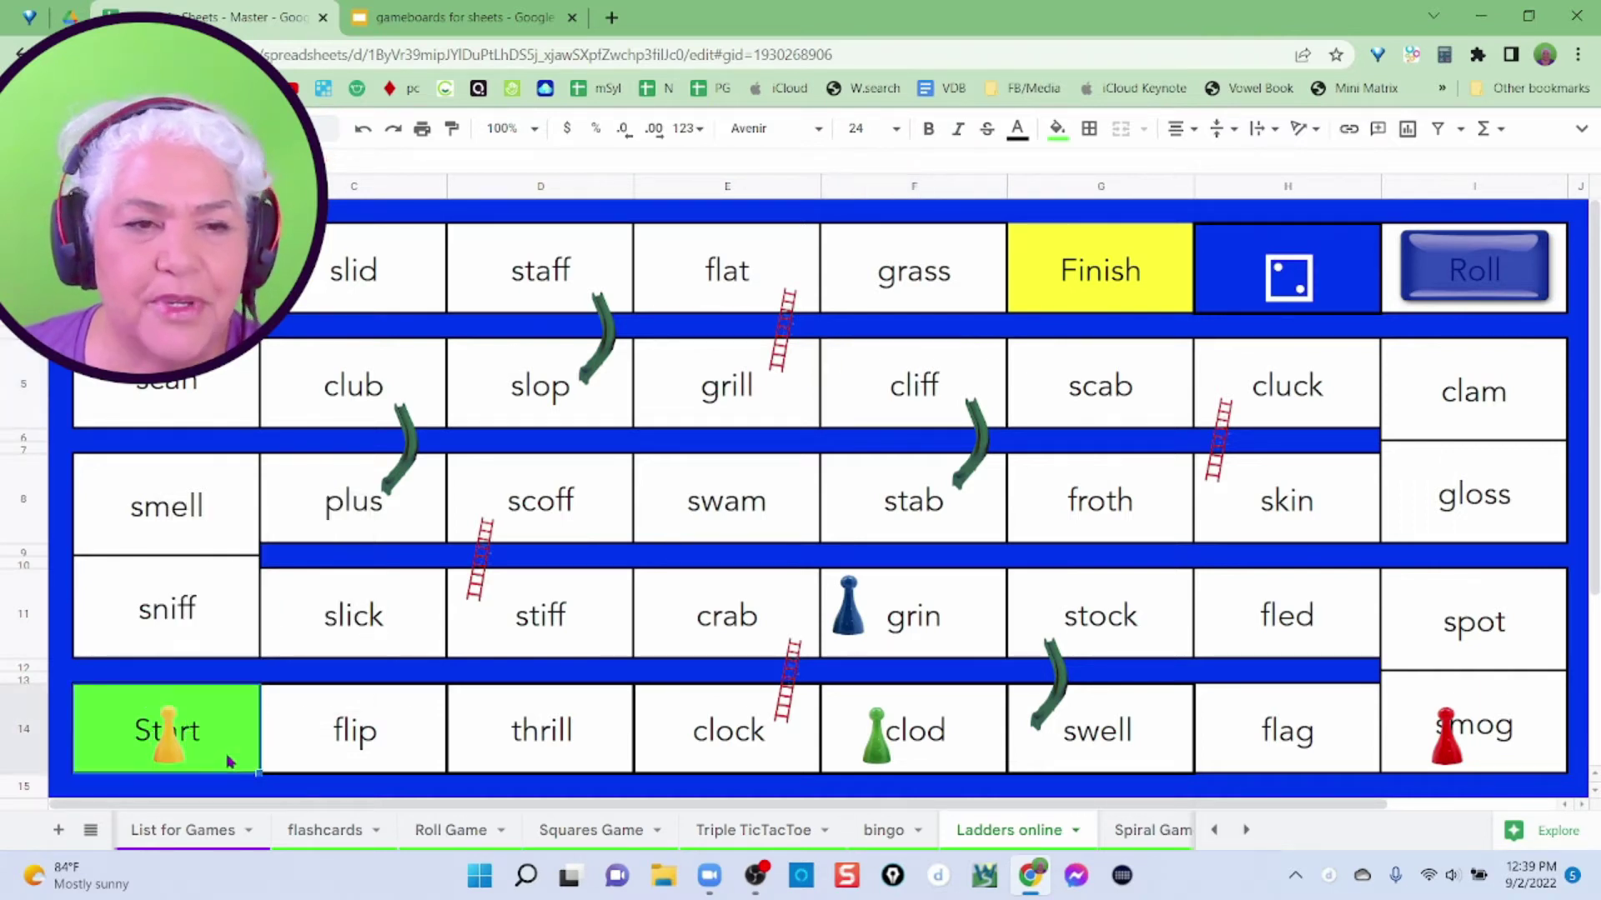
{"action": "left_click", "coordinate": [168, 757]}
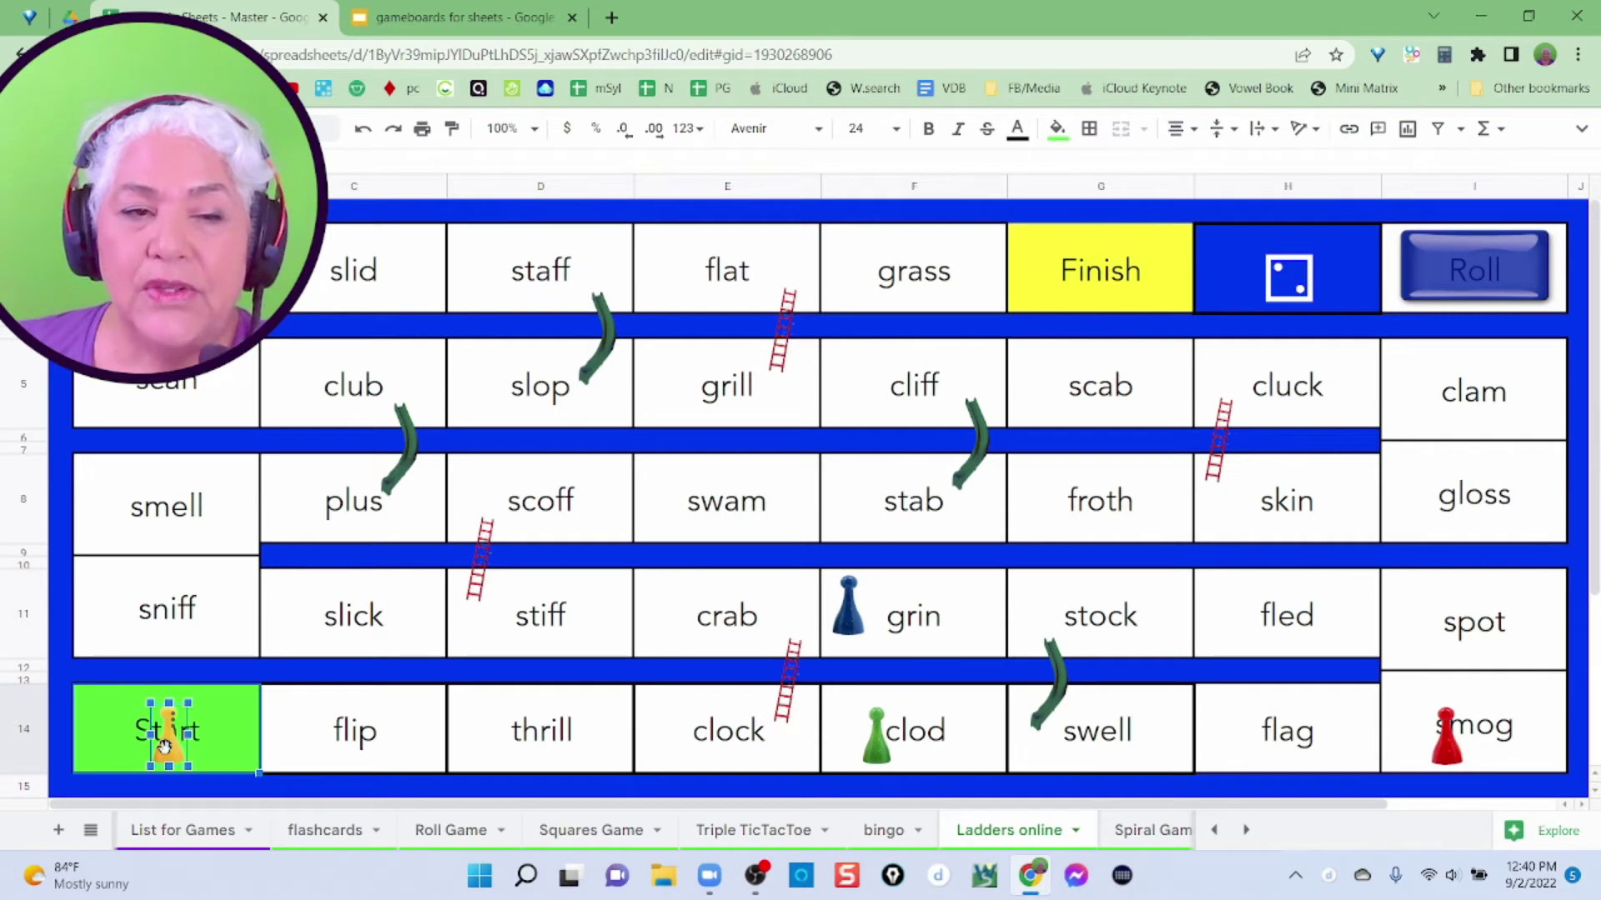
{"action": "left_click_drag", "start_coordinate": [165, 746], "coordinate": [191, 726]}
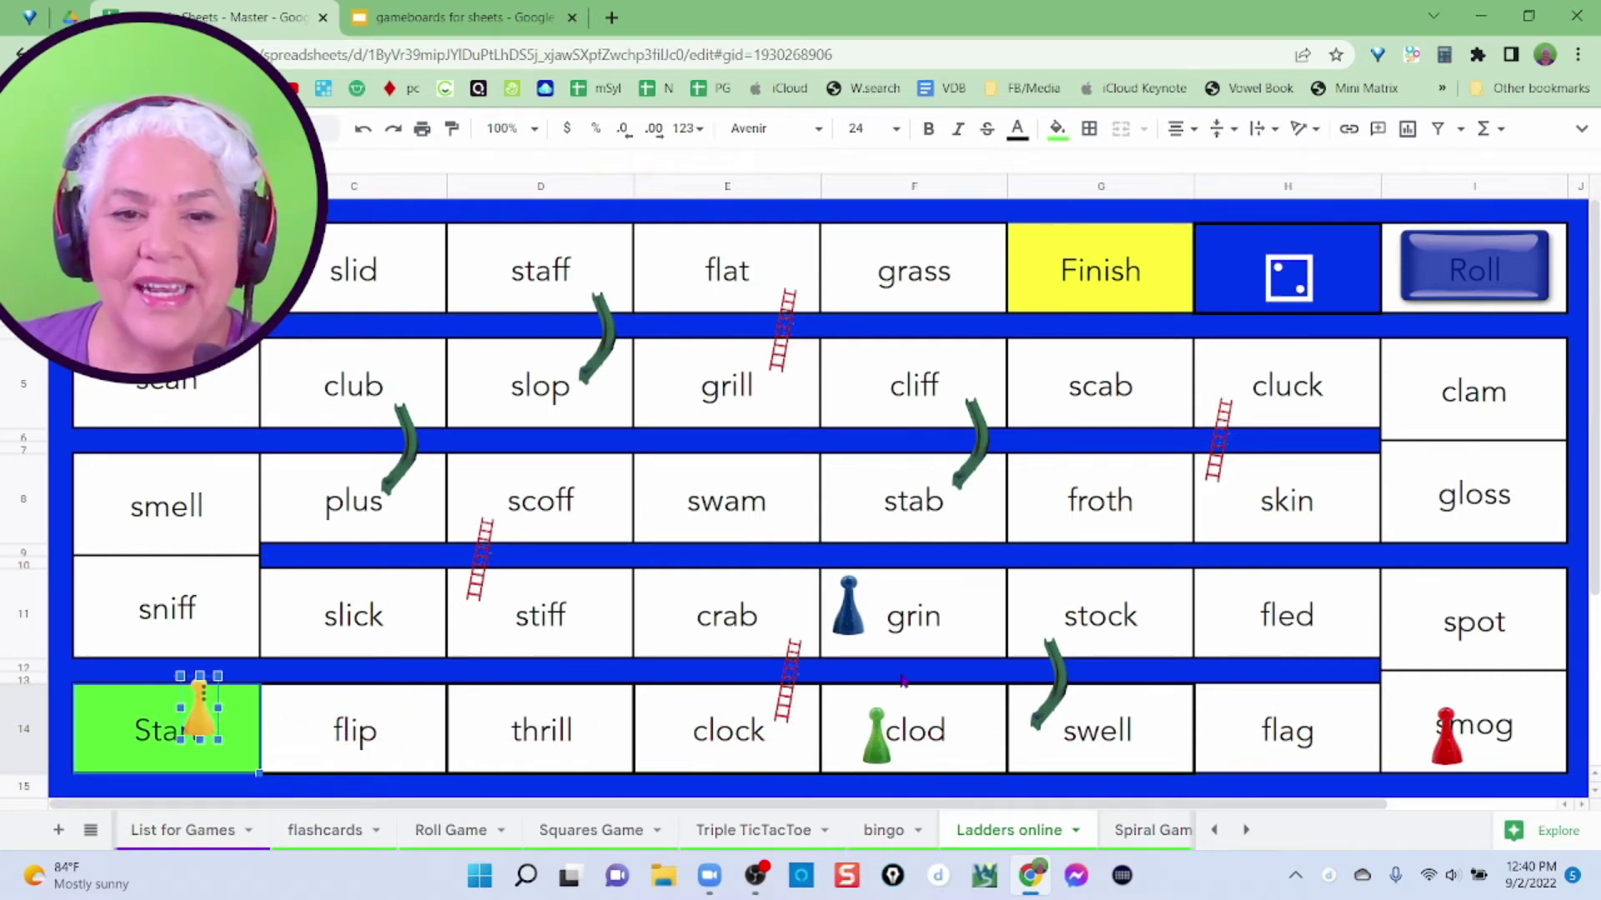
- Open the Spiral Game sheet, roll the die and move the green pawn three spaces to swell
{"action": "left_click", "coordinate": [1125, 832]}
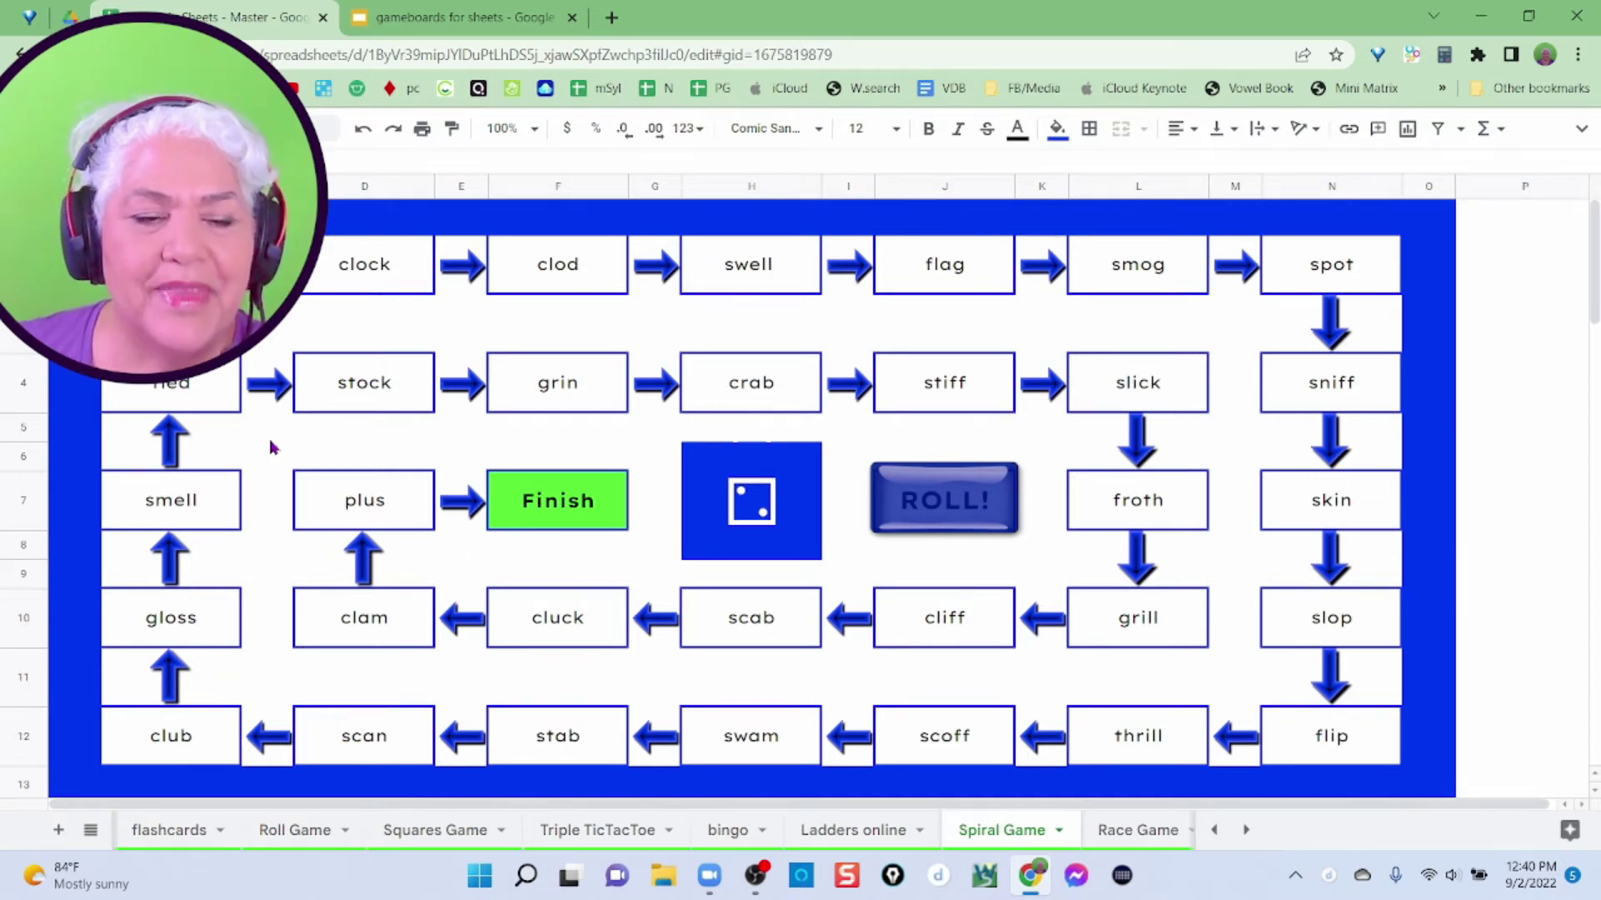
{"action": "left_click", "coordinate": [971, 514]}
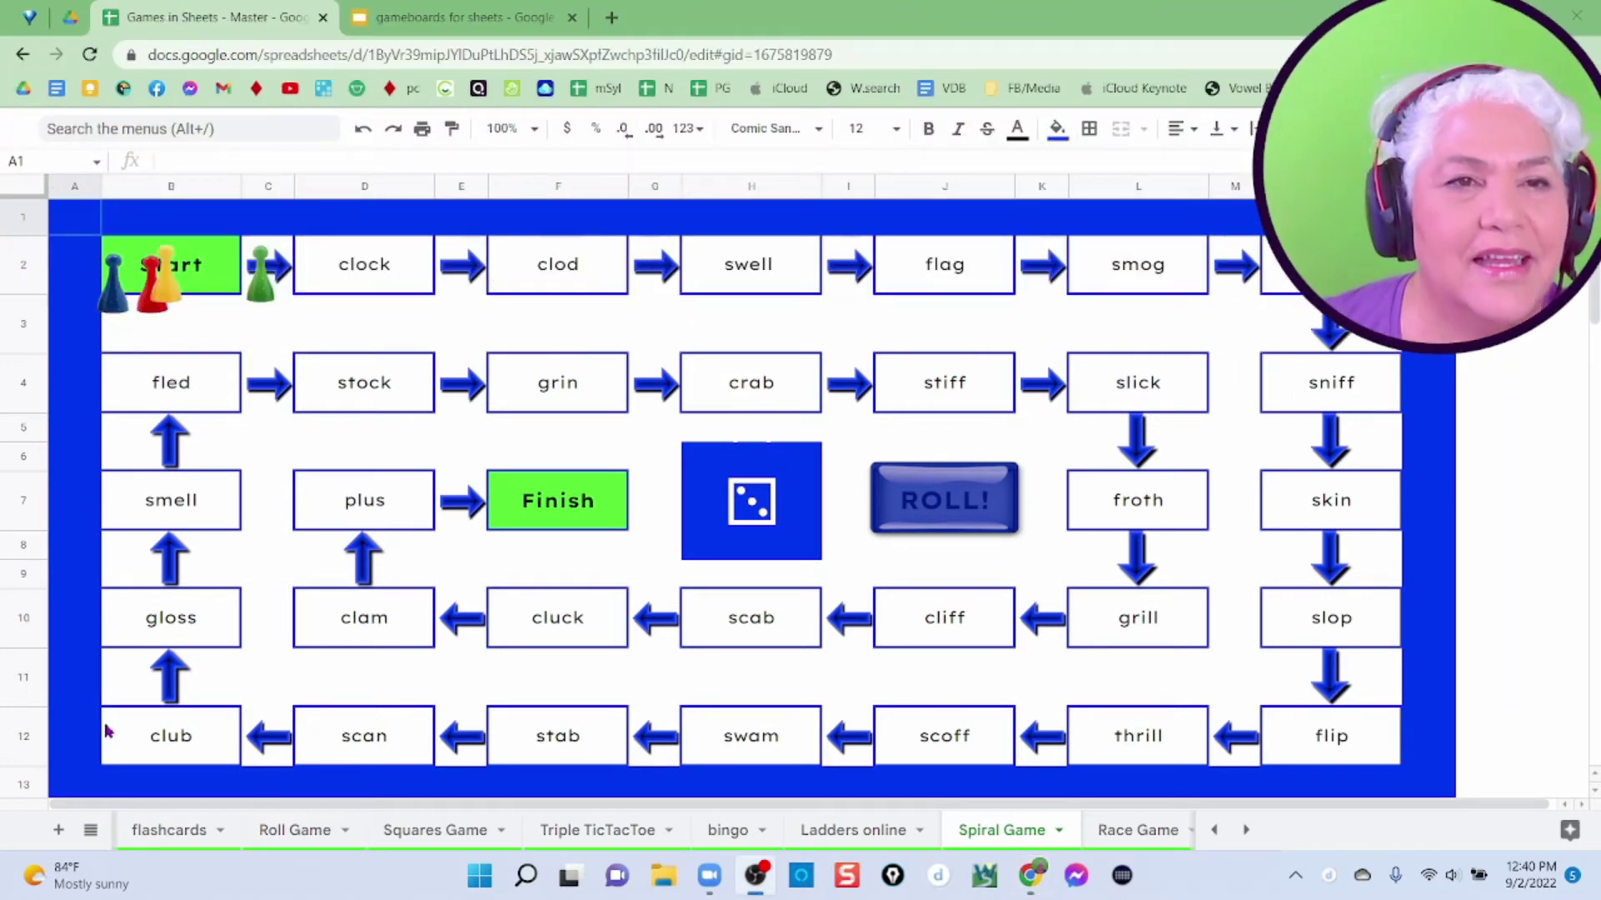
{"action": "left_click", "coordinate": [261, 287]}
{"action": "left_click_drag", "start_coordinate": [261, 287], "coordinate": [766, 282]}
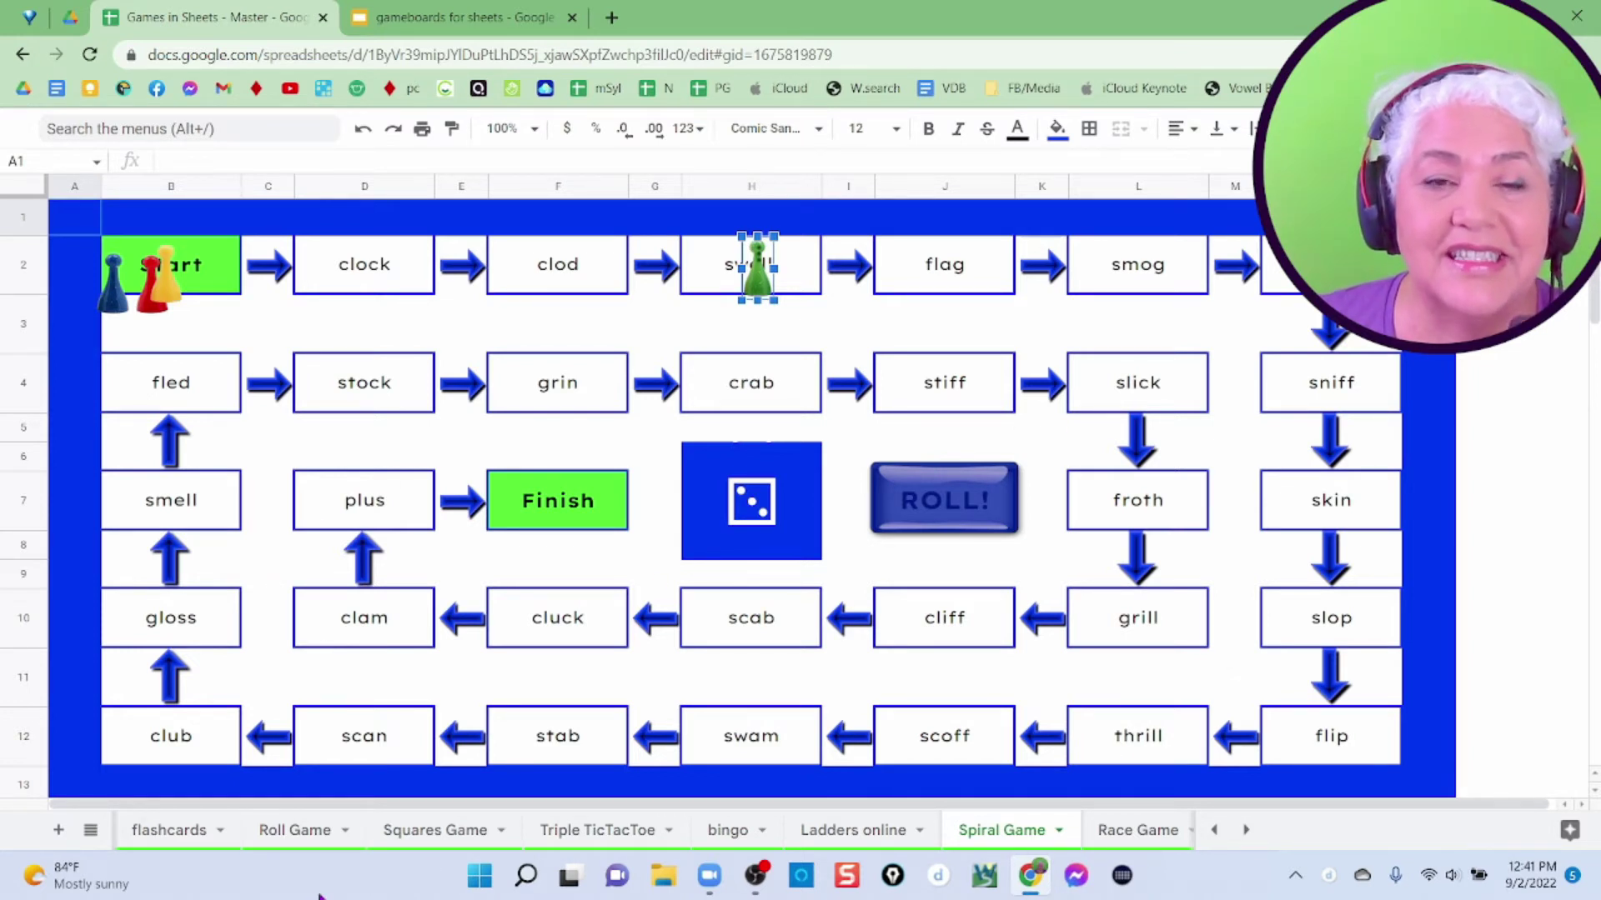
- Open the Race Game sheet and move the red and yellow pawns back to the START square
{"action": "left_click", "coordinate": [1134, 833]}
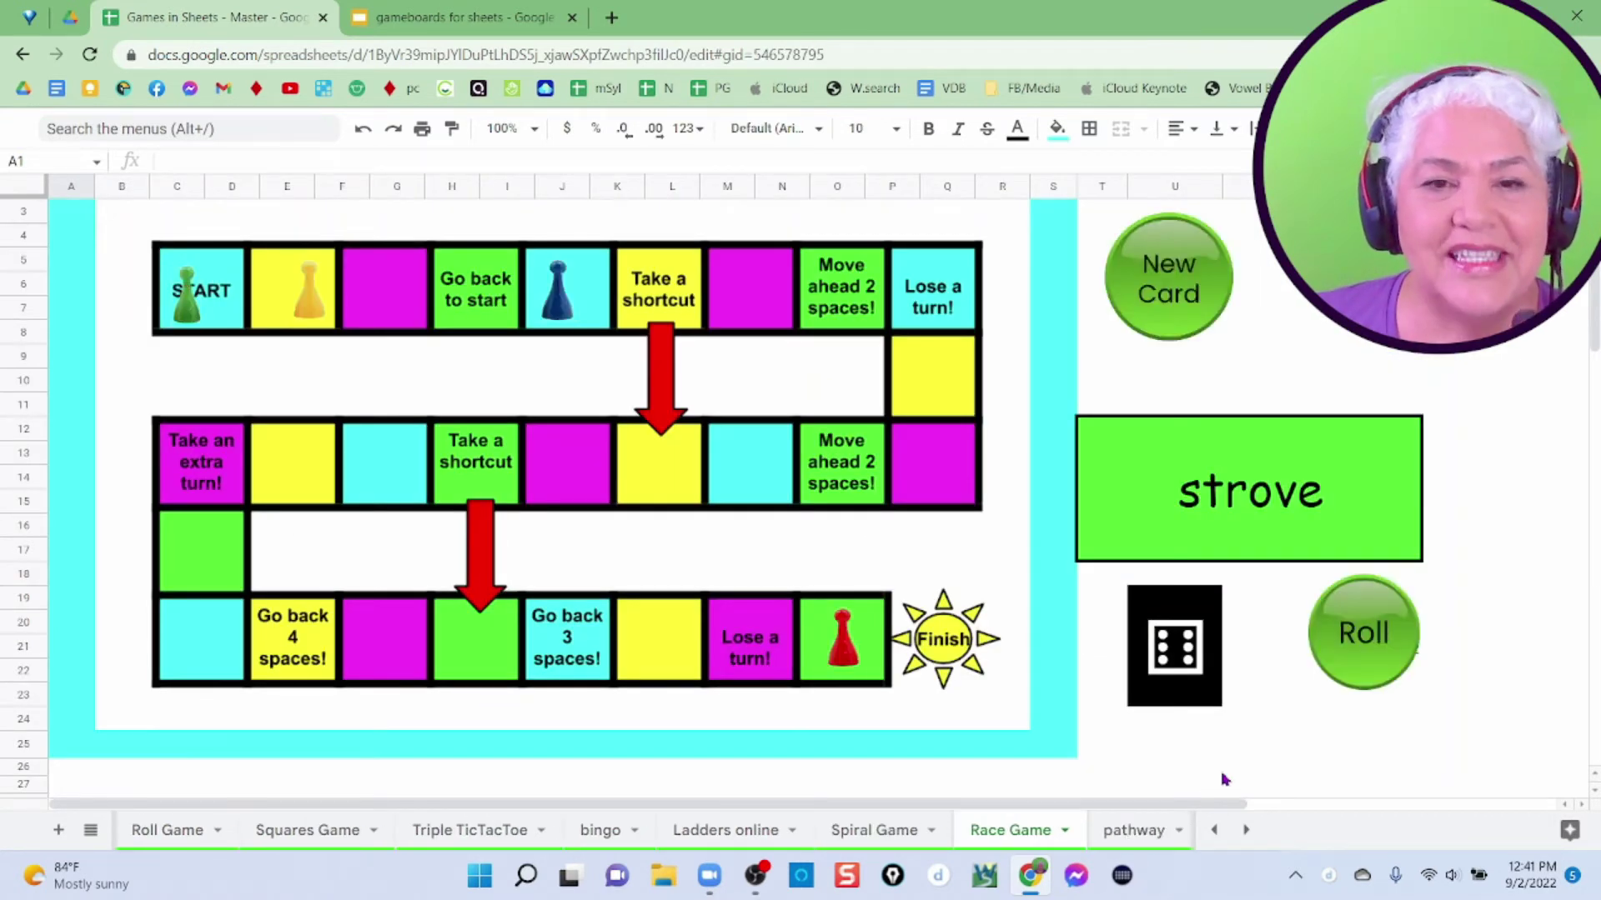
{"action": "left_click", "coordinate": [836, 641]}
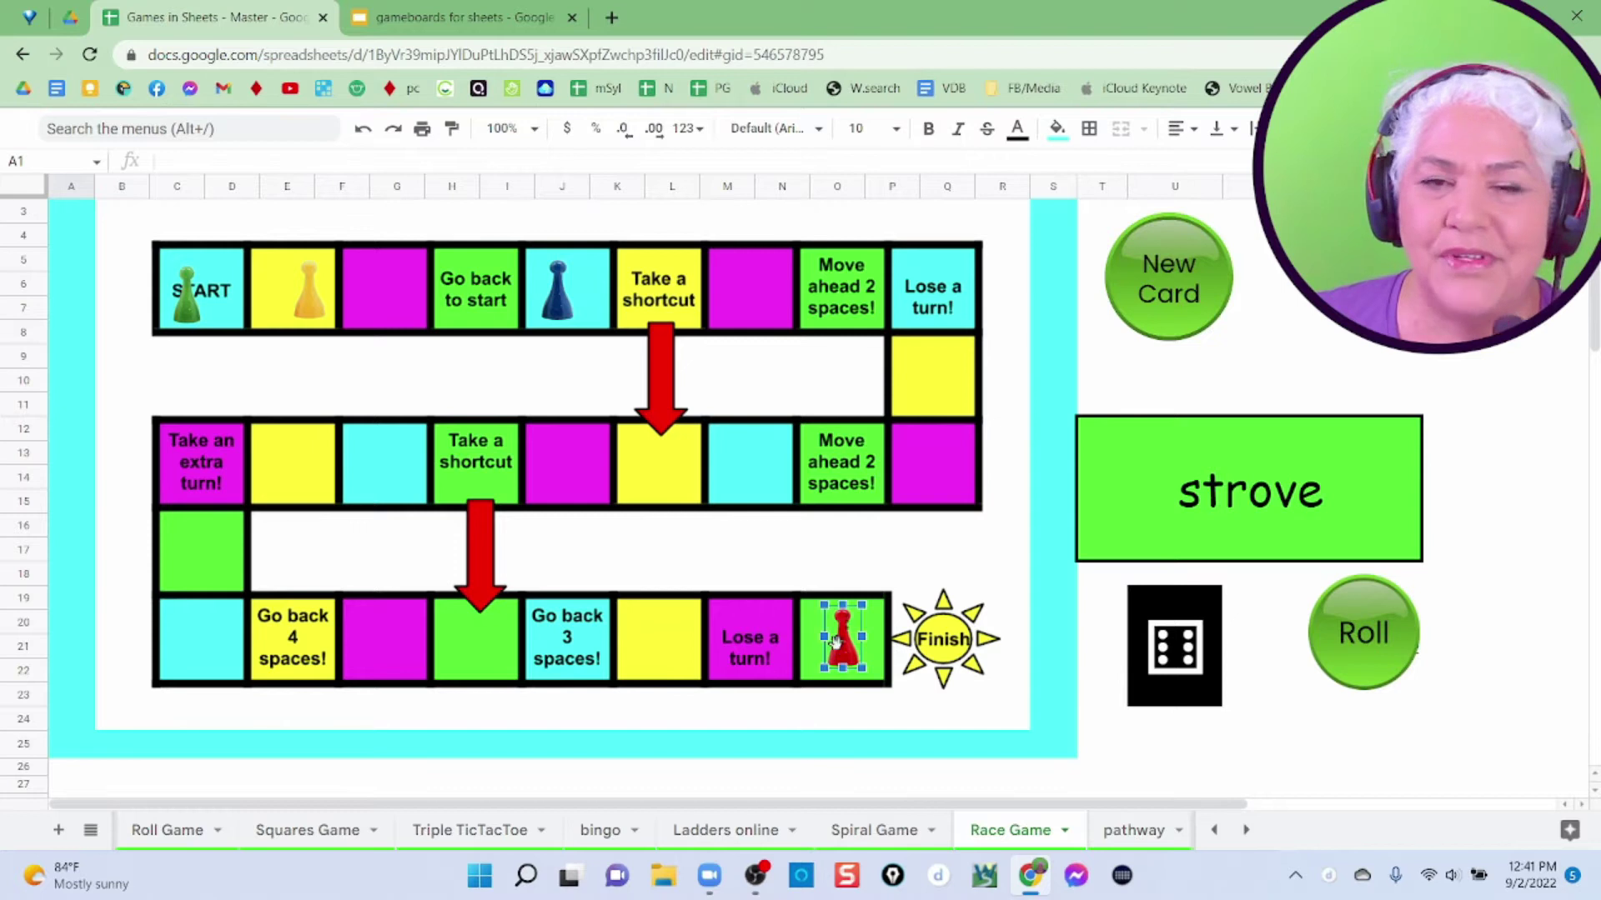
{"action": "left_click_drag", "start_coordinate": [836, 640], "coordinate": [209, 288]}
{"action": "left_click", "coordinate": [304, 294]}
{"action": "left_click_drag", "start_coordinate": [305, 293], "coordinate": [209, 282]}
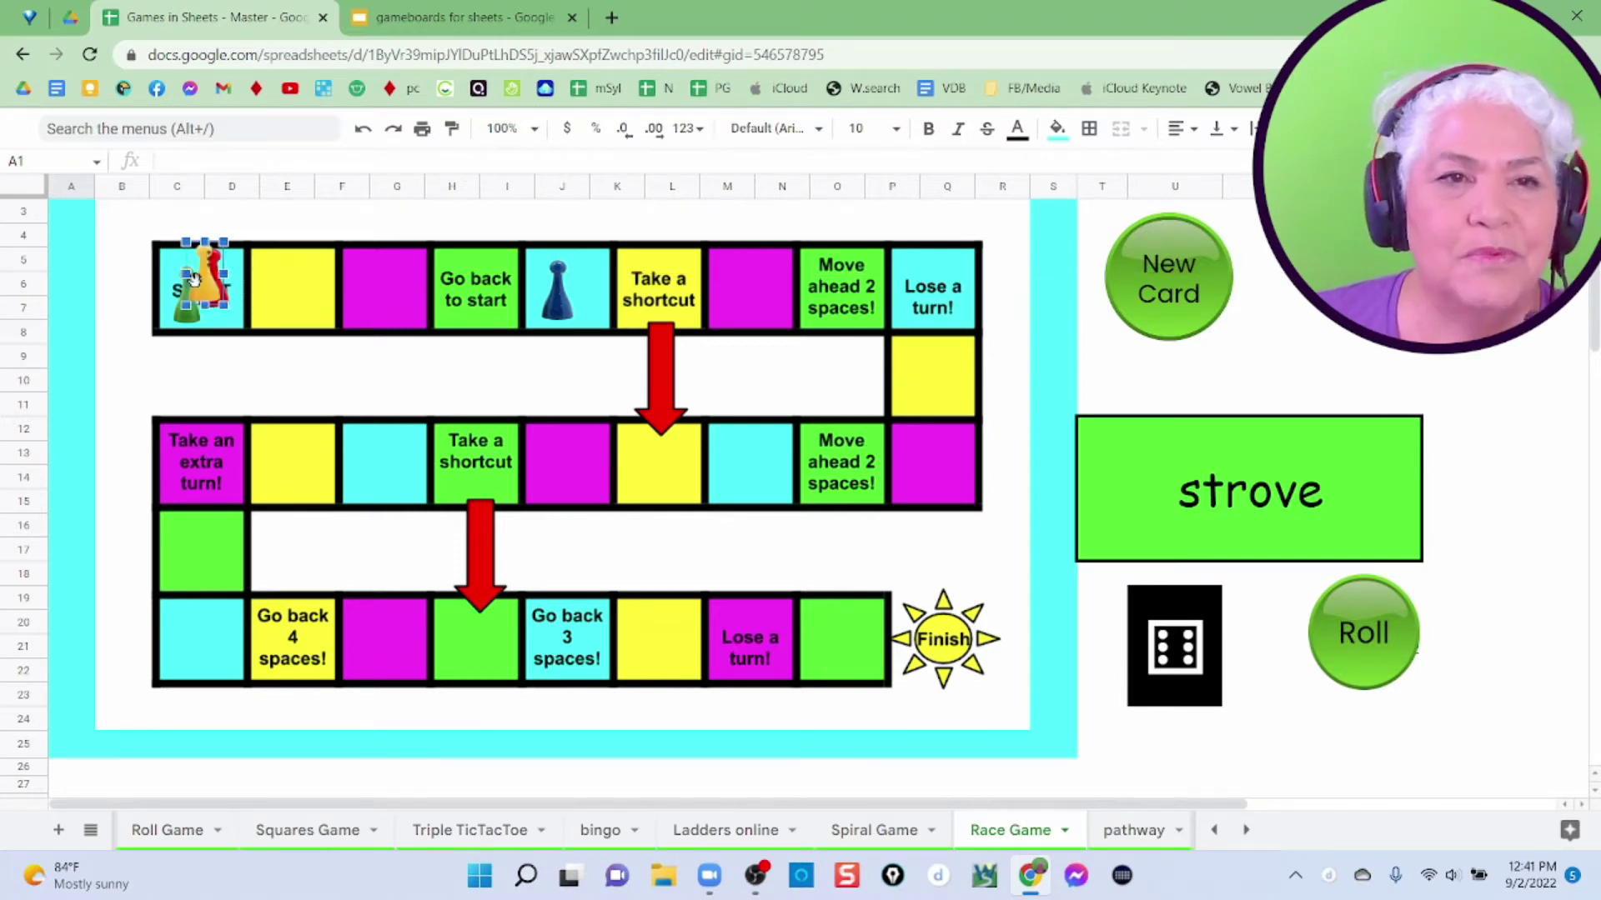
- Move the blue pawn back to the START square on the Race Game board
{"action": "left_click", "coordinate": [559, 308]}
{"action": "left_click_drag", "start_coordinate": [558, 308], "coordinate": [230, 325]}
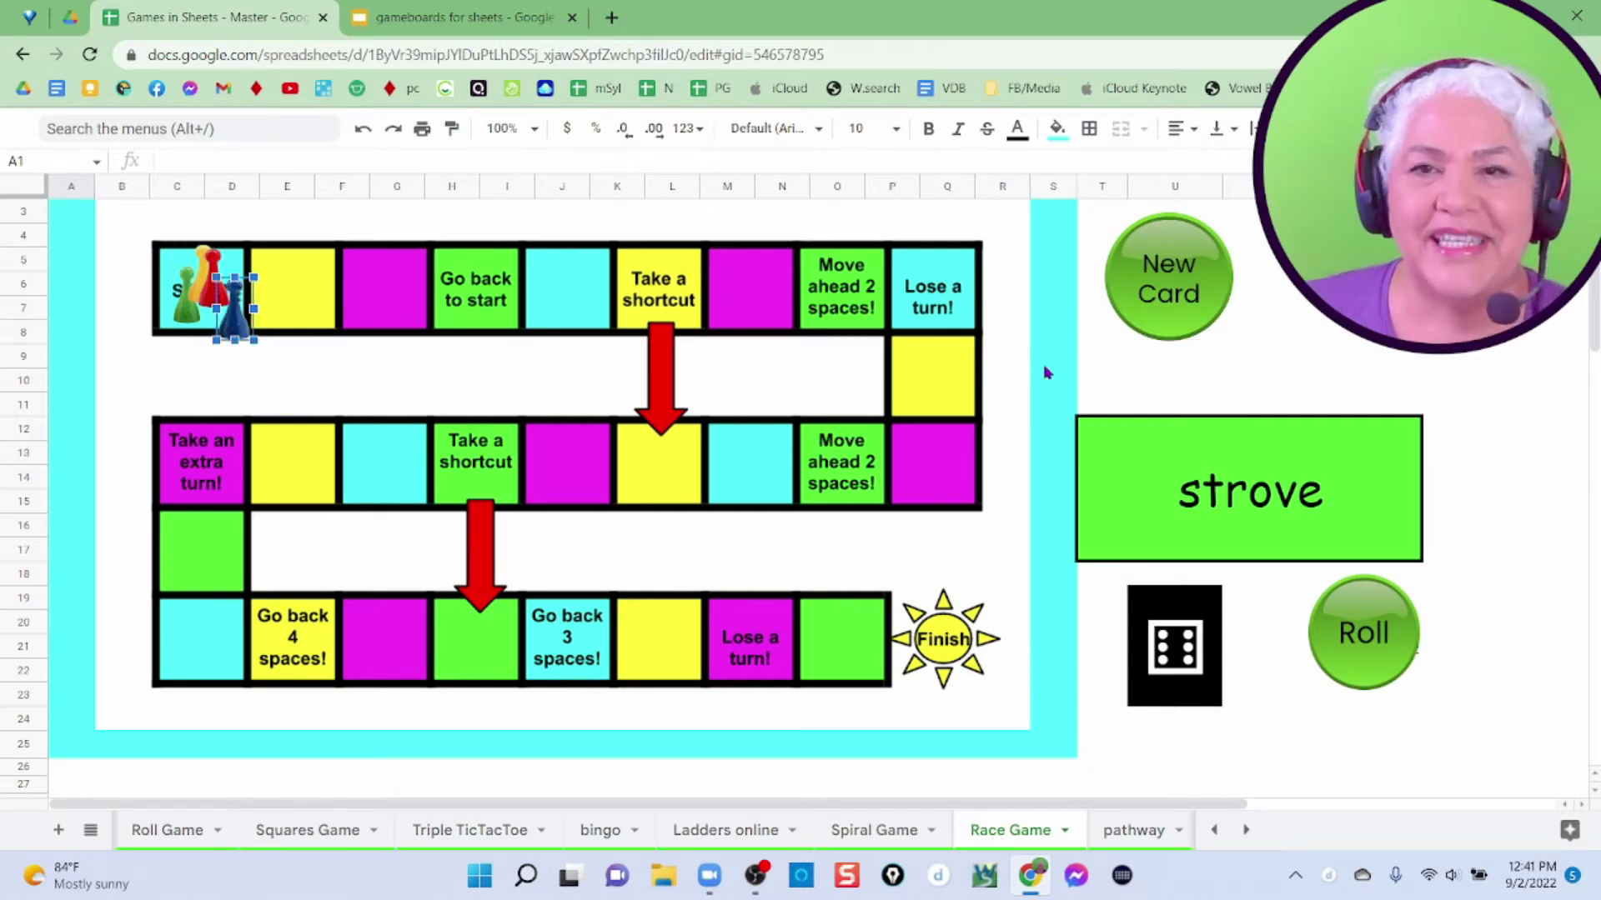
- Draw a new card, roll the die and move the blue pawn down the first shortcut to the yellow square below the arrow
{"action": "left_click", "coordinate": [1158, 286]}
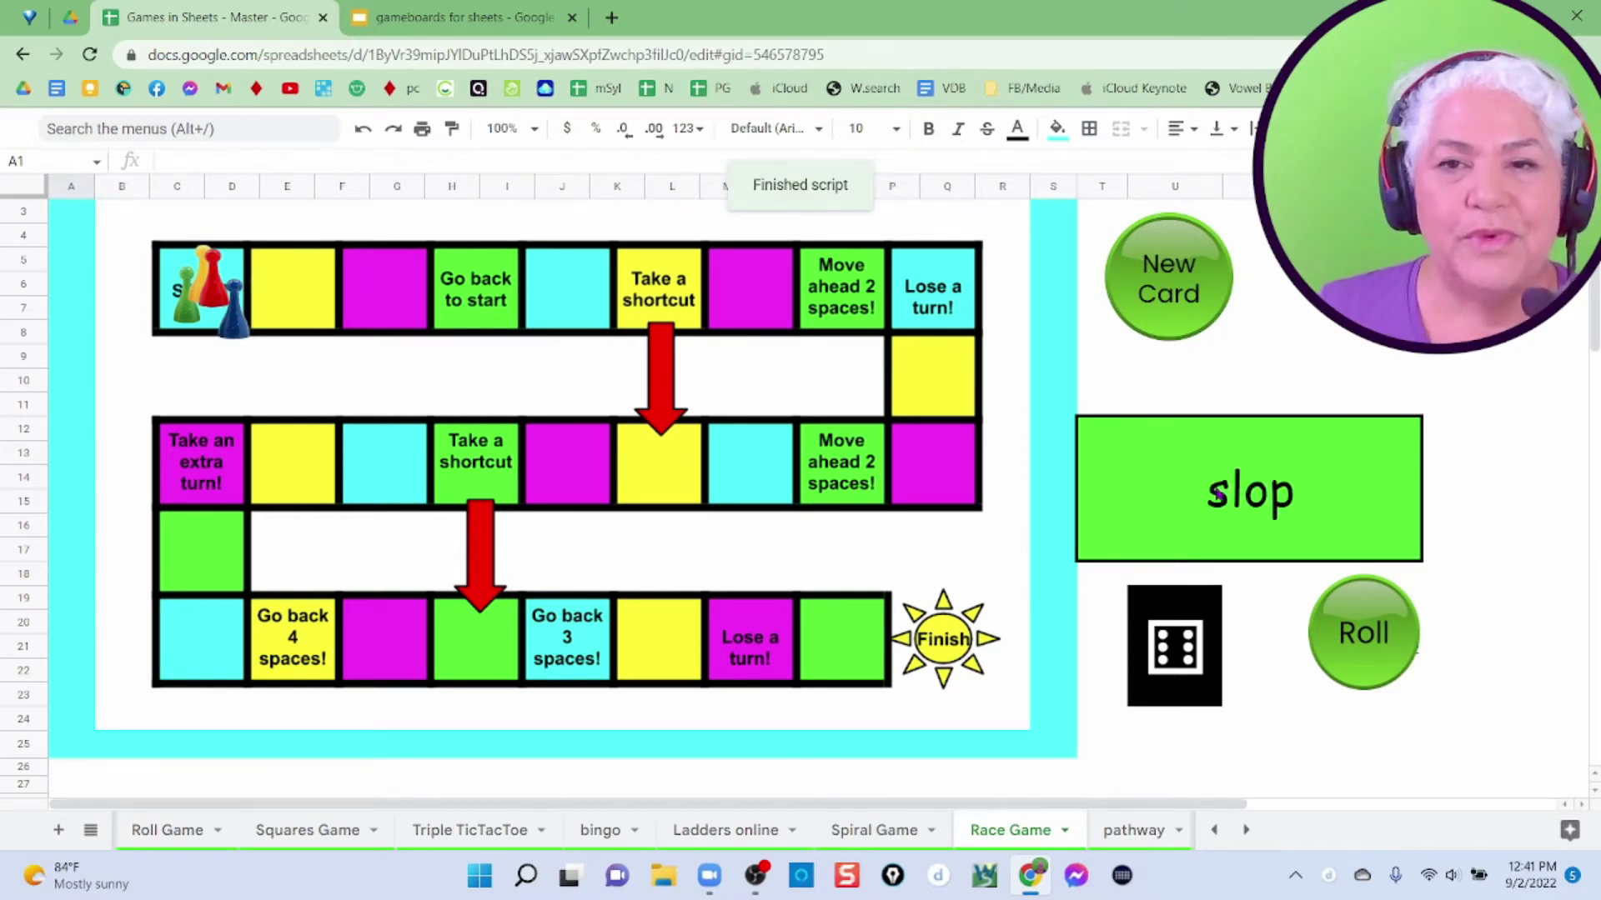
{"action": "left_click", "coordinate": [1377, 651]}
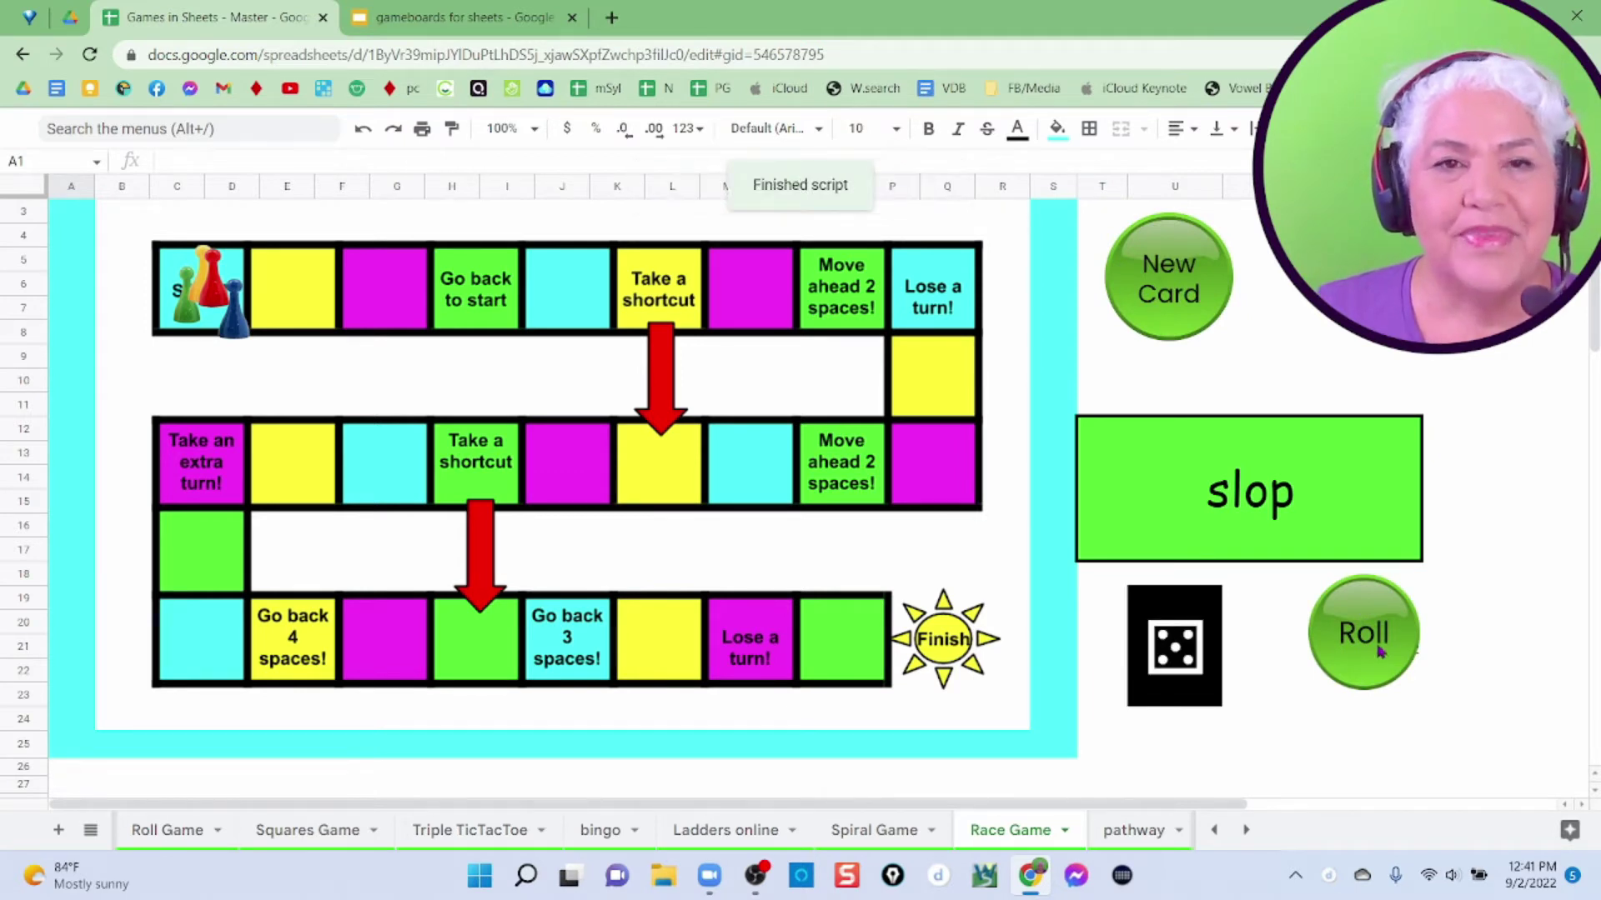
{"action": "left_click", "coordinate": [228, 313]}
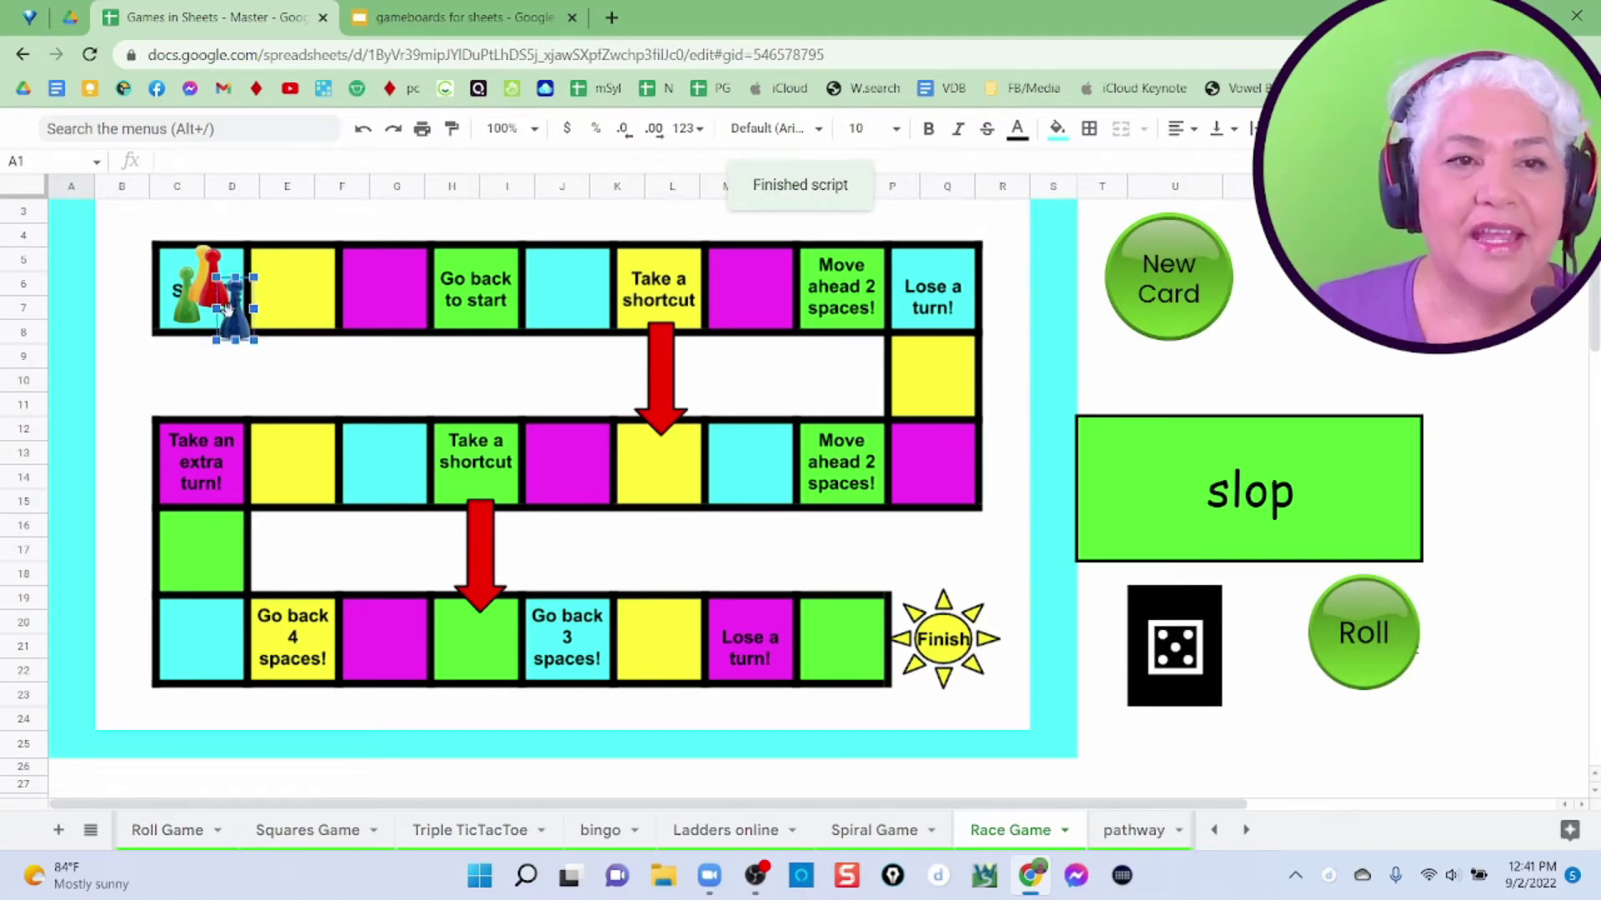
{"action": "left_click_drag", "start_coordinate": [228, 313], "coordinate": [661, 475]}
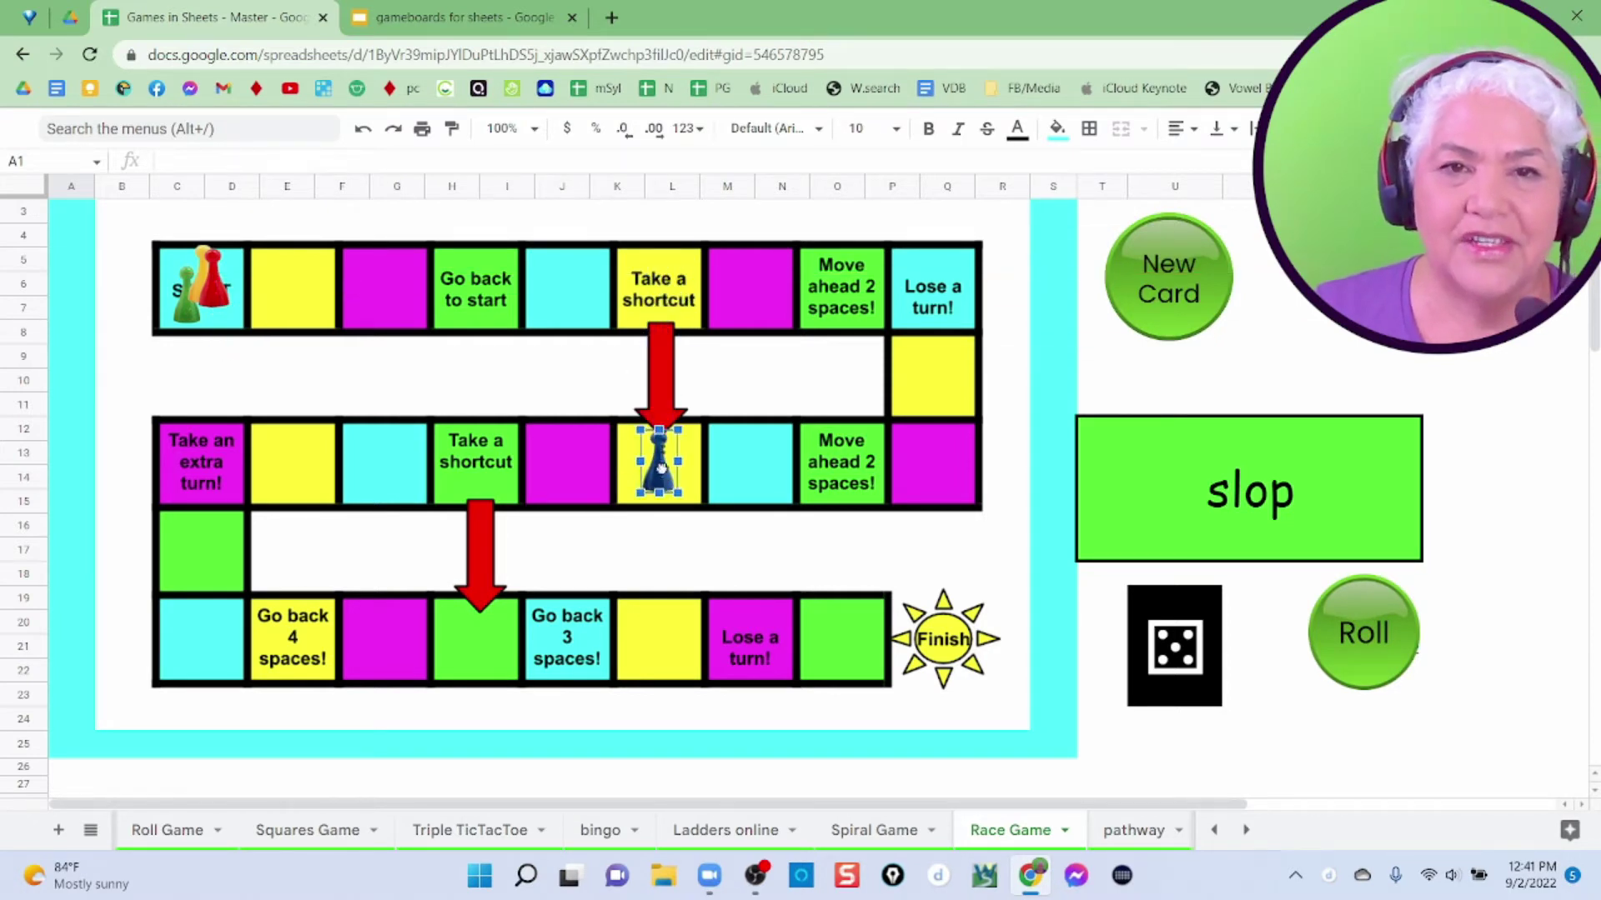
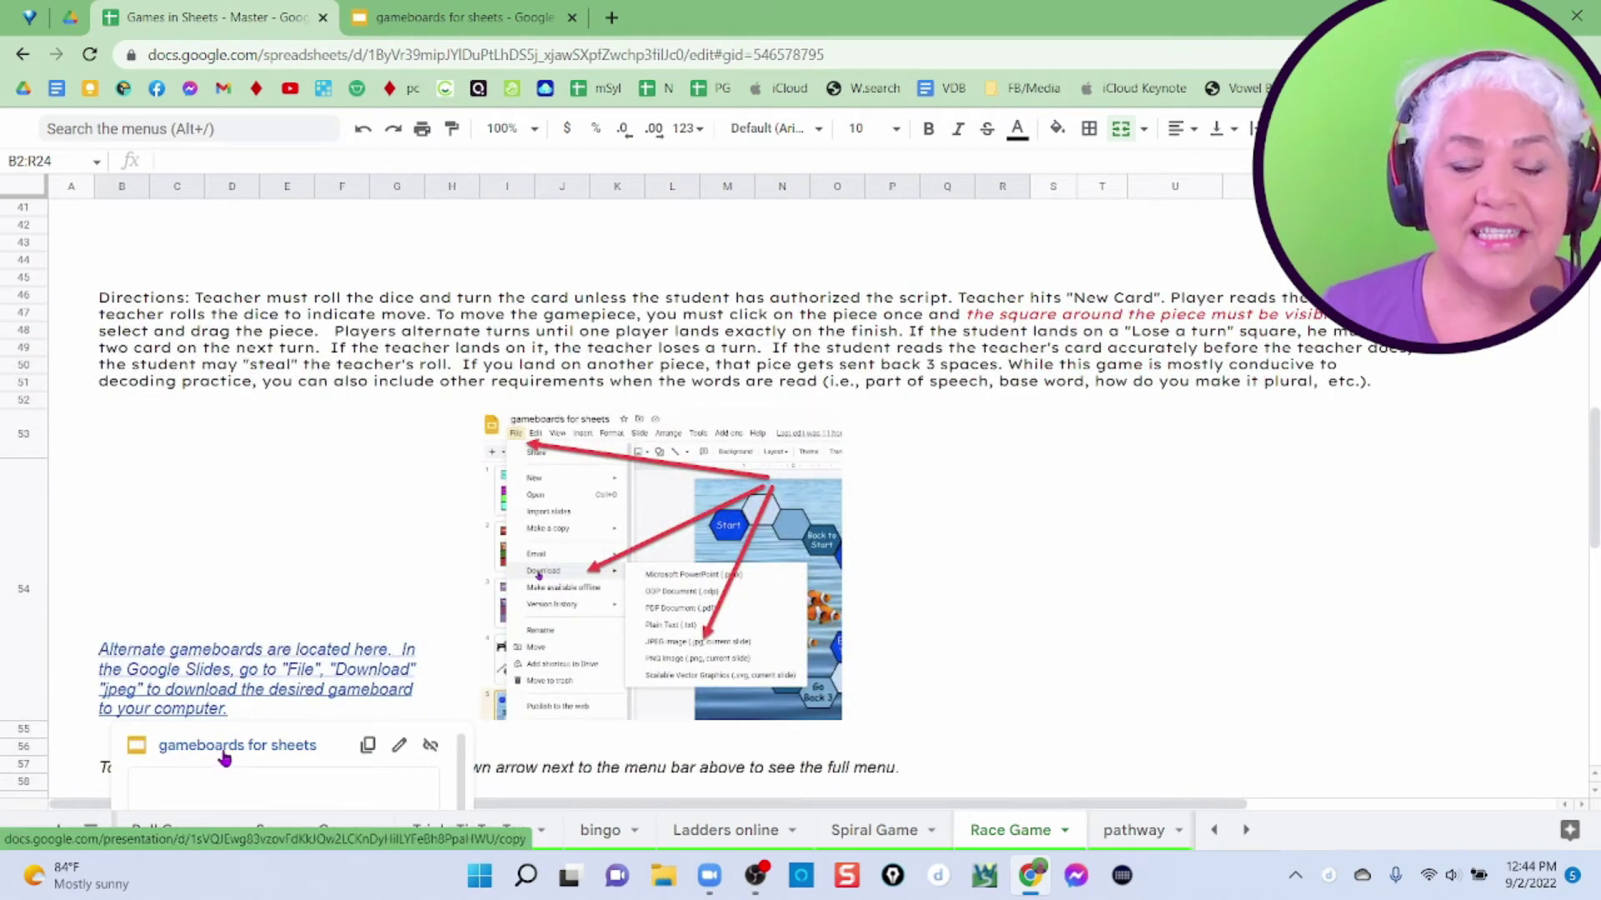
- Preview the linked gameboards for sheets presentation below the directions, and return to the Race Game board
{"action": "scroll", "coordinate": [224, 756], "scroll_direction": "down", "scroll_amount": 1}
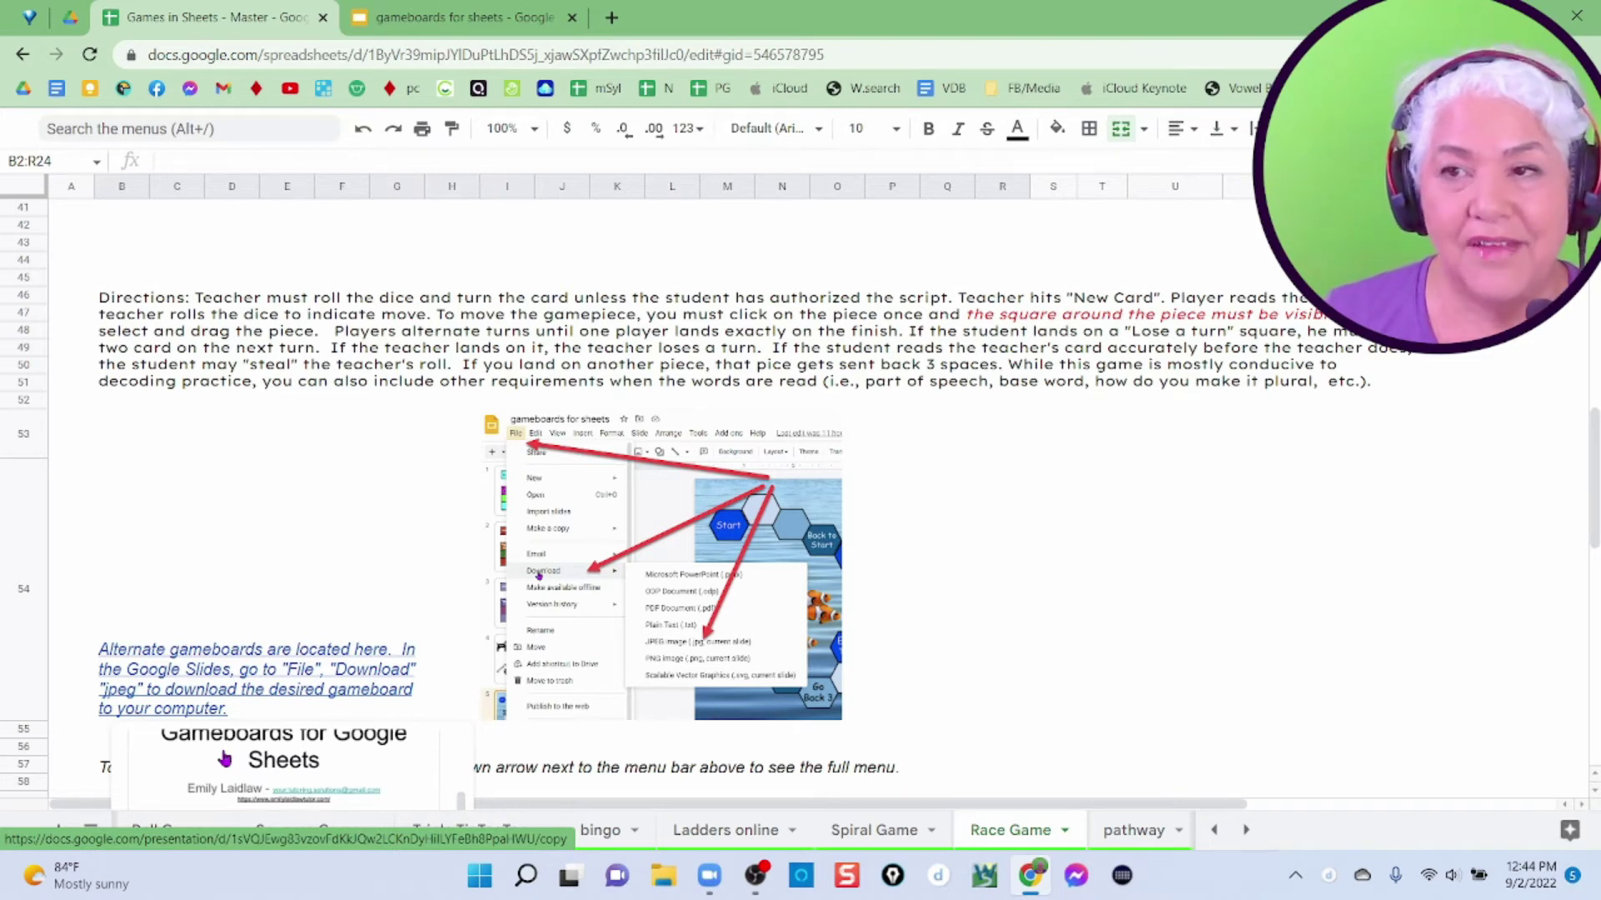
{"action": "scroll", "coordinate": [224, 757], "scroll_direction": "up", "scroll_amount": 10}
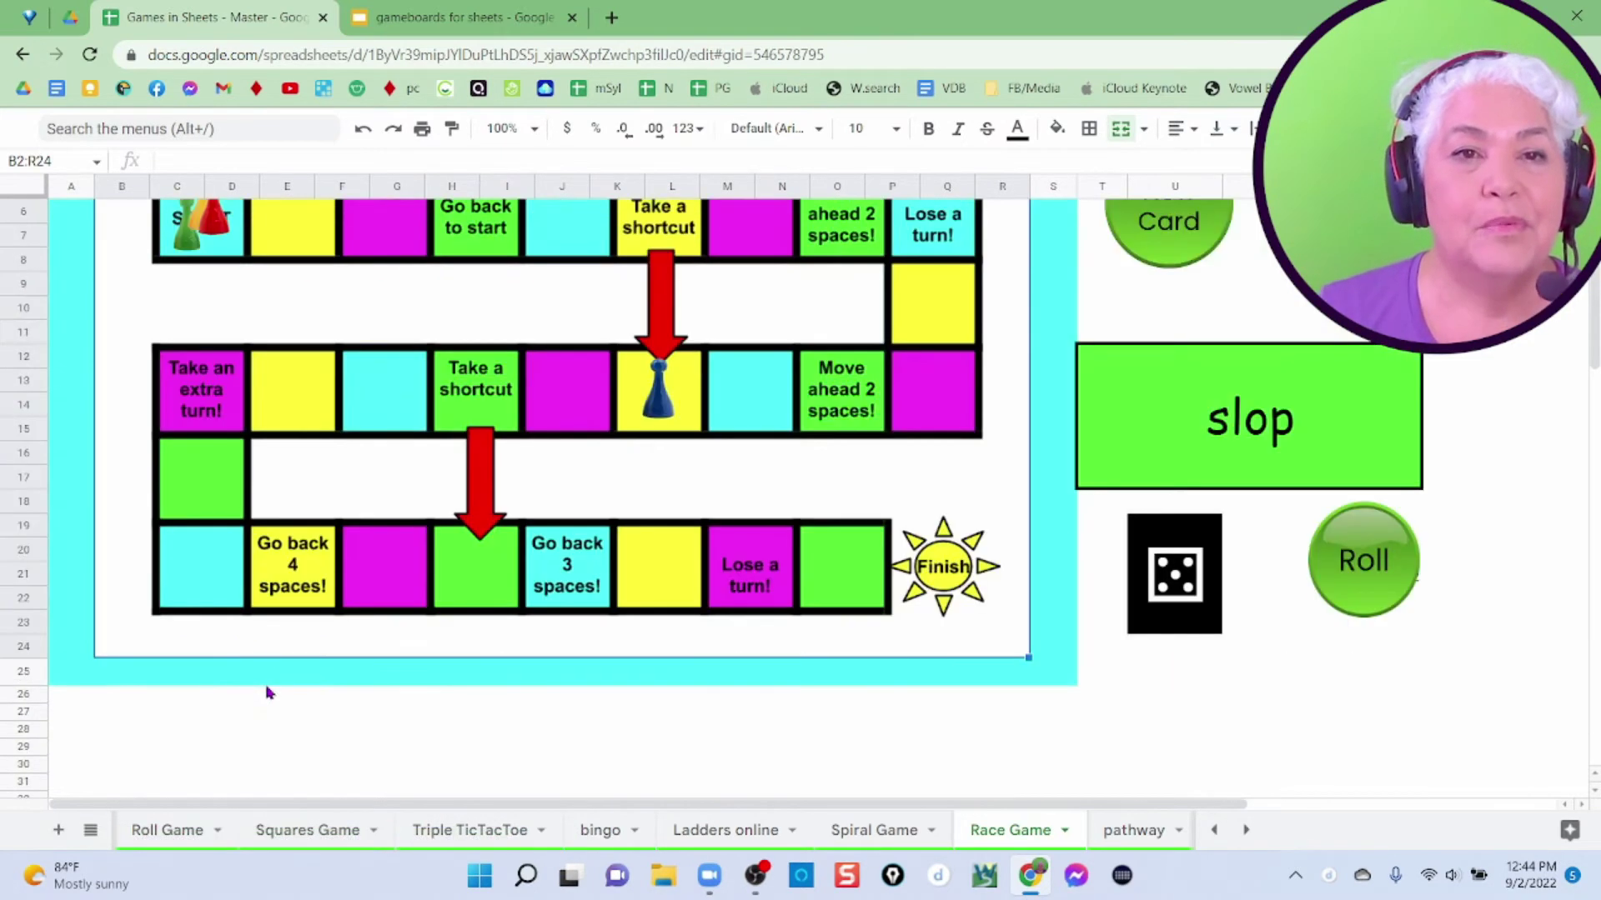
{"action": "scroll", "coordinate": [81, 459], "scroll_direction": "up", "scroll_amount": 2}
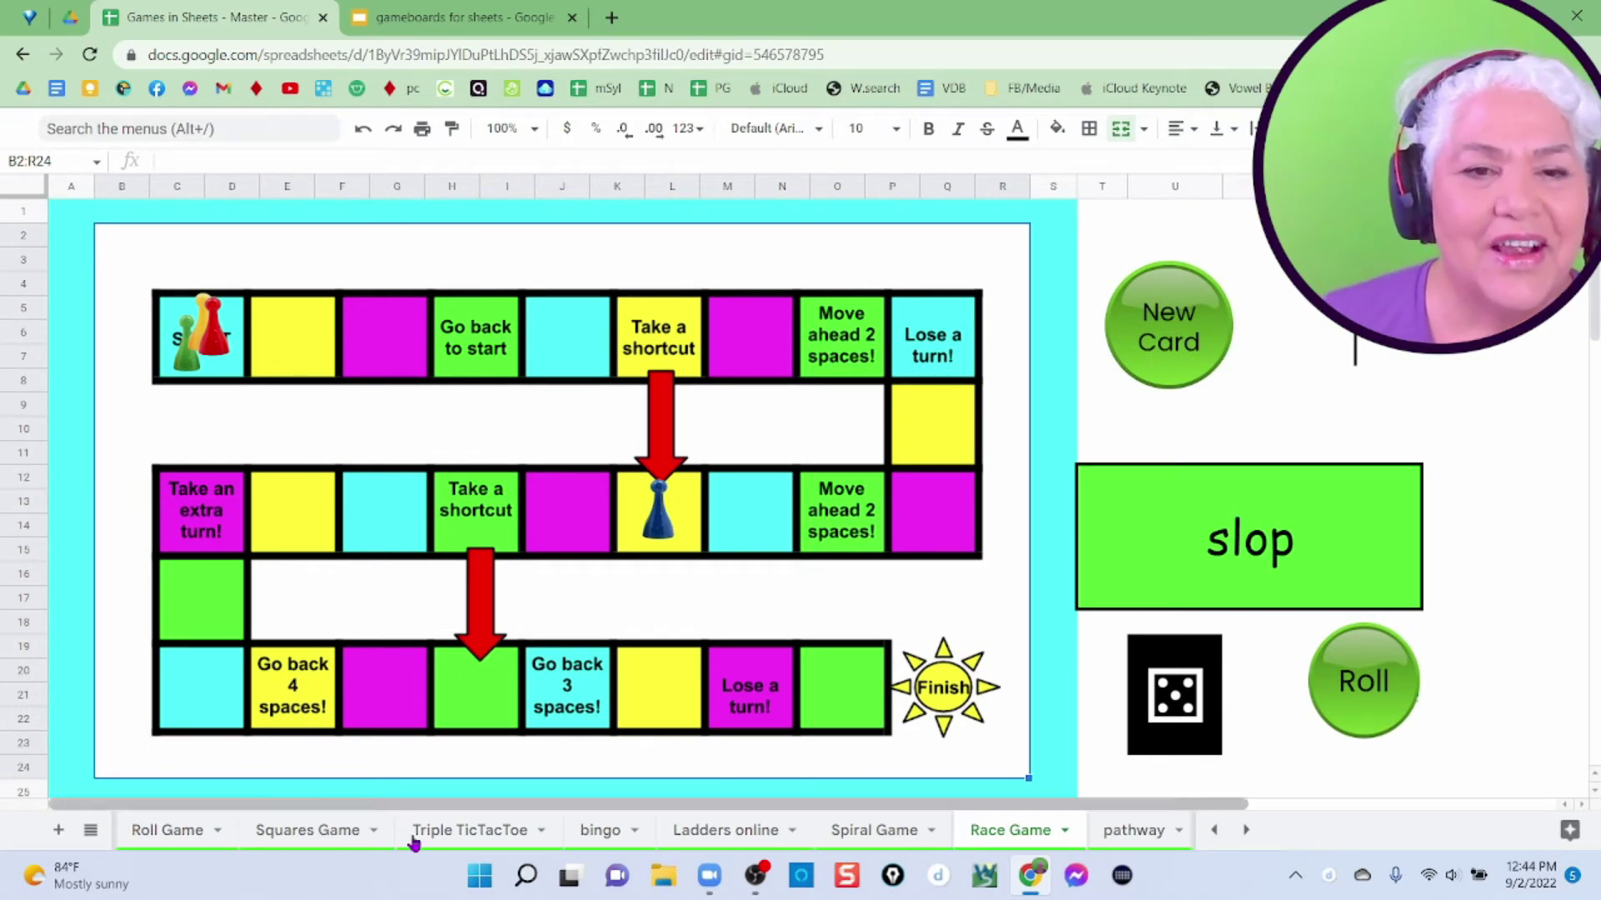
- Open the pathway sheet and place a blue marker on the 5 hexagon just before the last blue marker in row 15
{"action": "left_click", "coordinate": [1111, 833]}
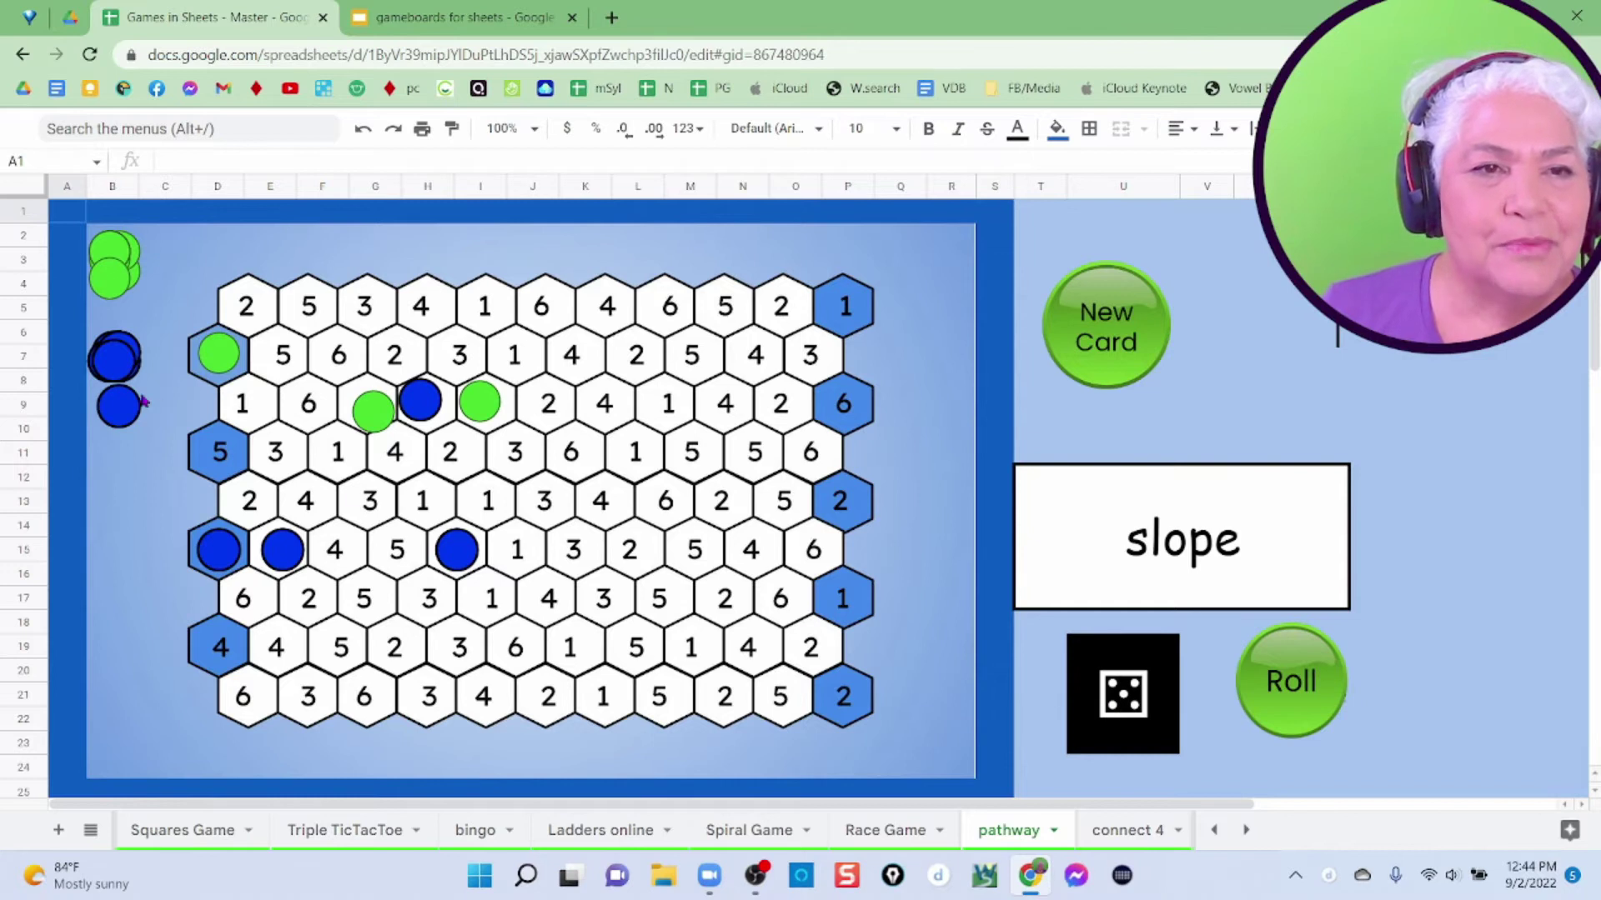
{"action": "right_click", "coordinate": [117, 365]}
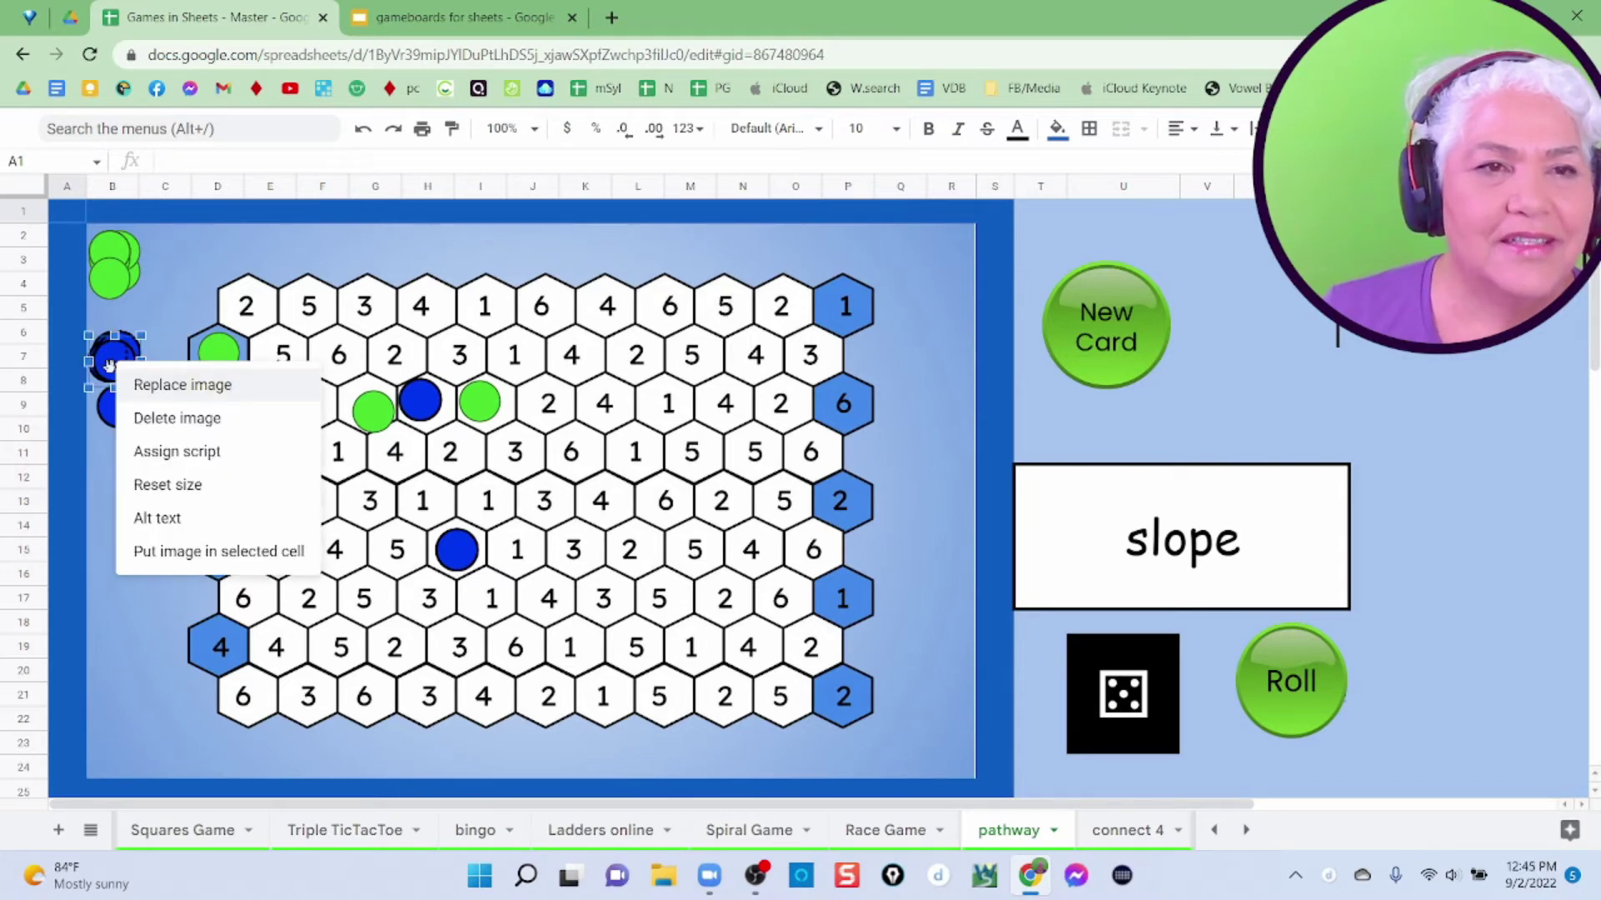
{"action": "left_click", "coordinate": [118, 606]}
{"action": "left_click", "coordinate": [106, 360]}
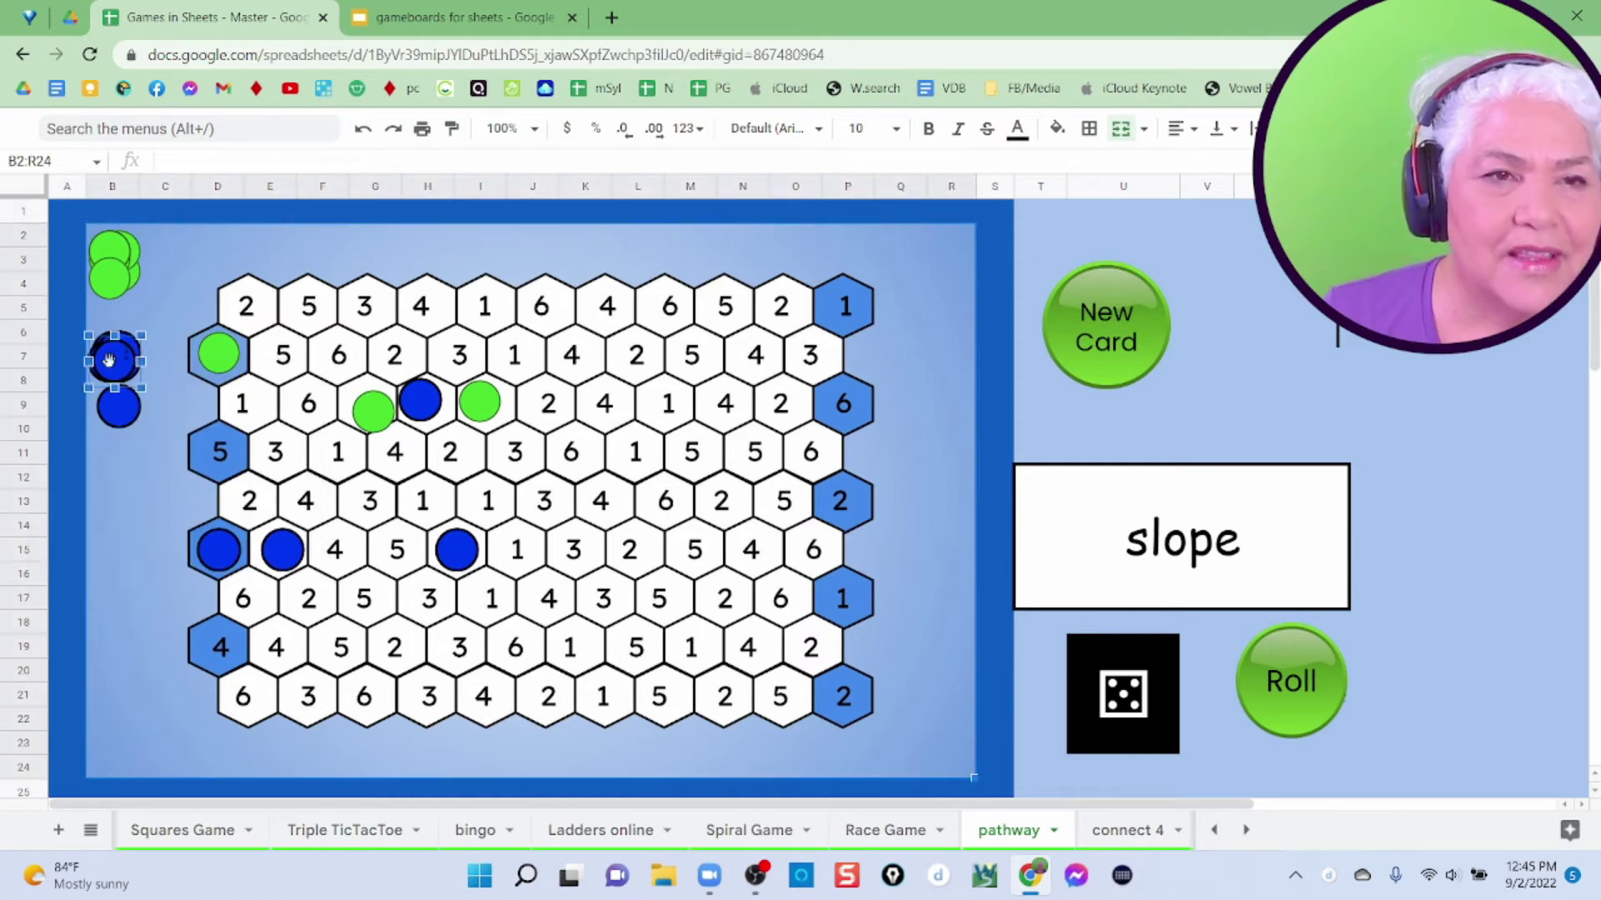
{"action": "left_click_drag", "start_coordinate": [107, 360], "coordinate": [390, 553]}
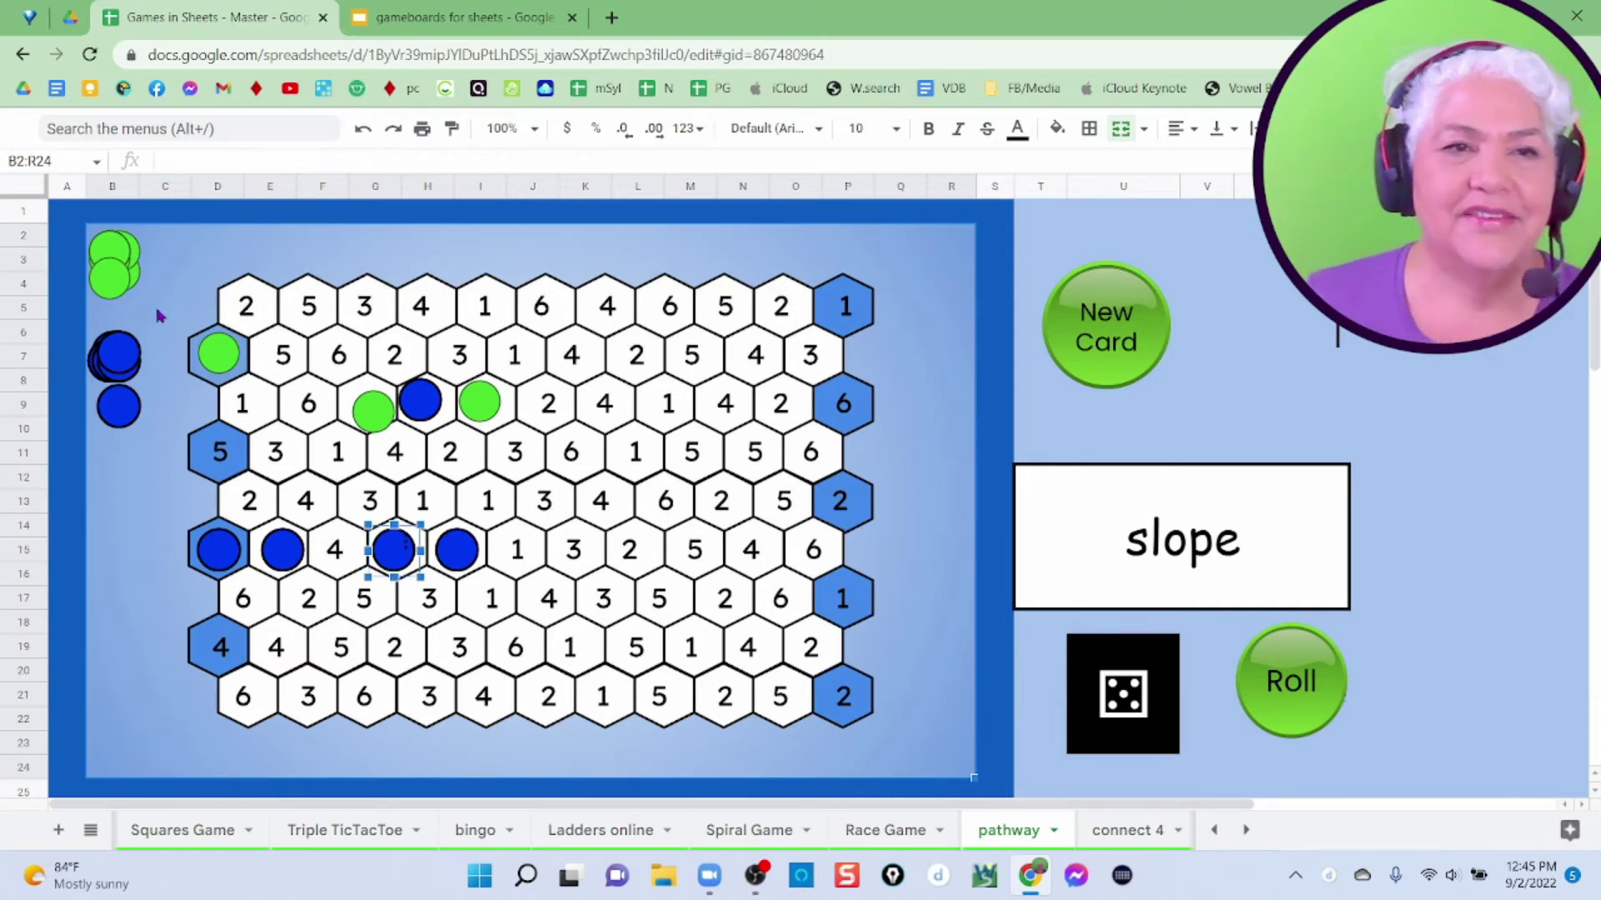
- Draw a new card, roll the die and place a green marker on the 4 hexagon between the blue markers in row 15
{"action": "left_click", "coordinate": [1117, 347]}
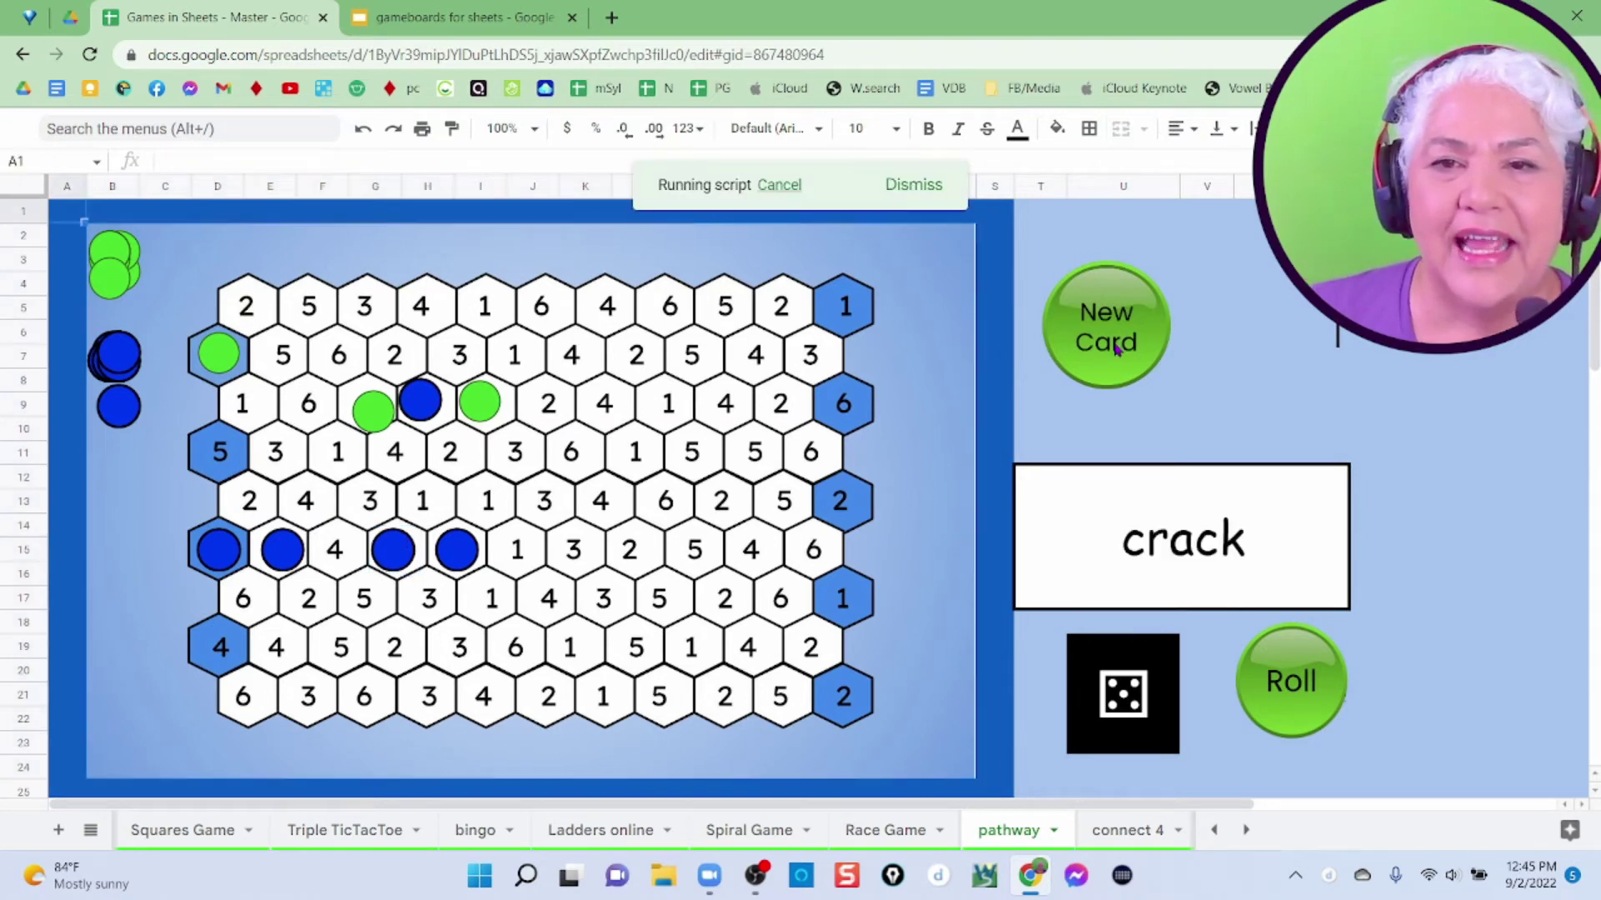
{"action": "left_click", "coordinate": [1290, 691]}
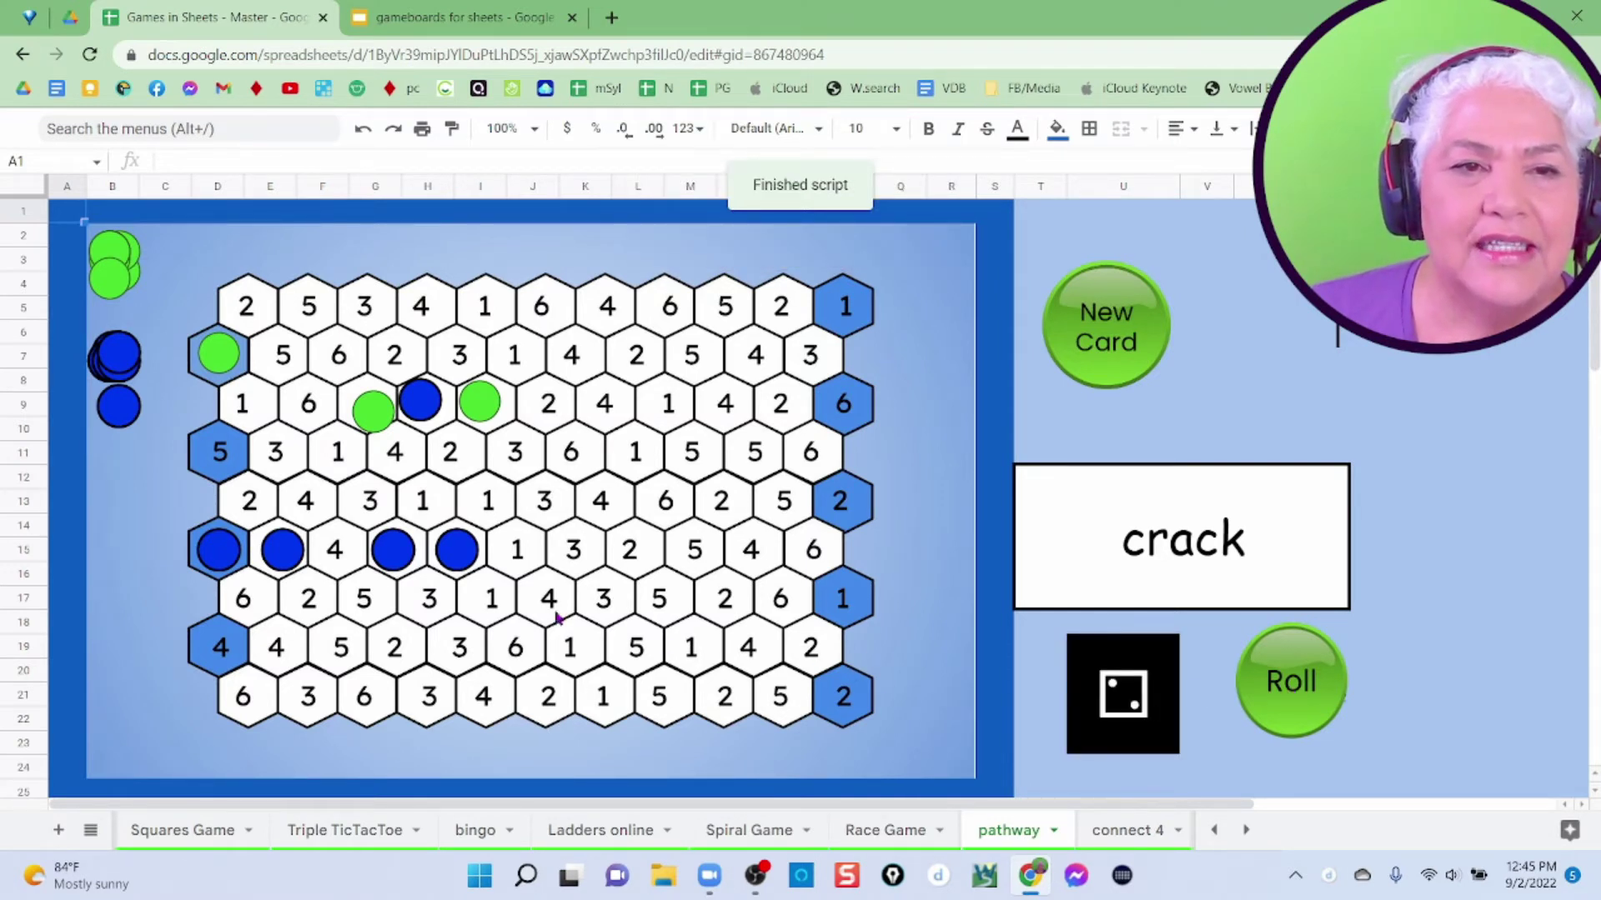
{"action": "left_click_drag", "start_coordinate": [108, 280], "coordinate": [334, 546]}
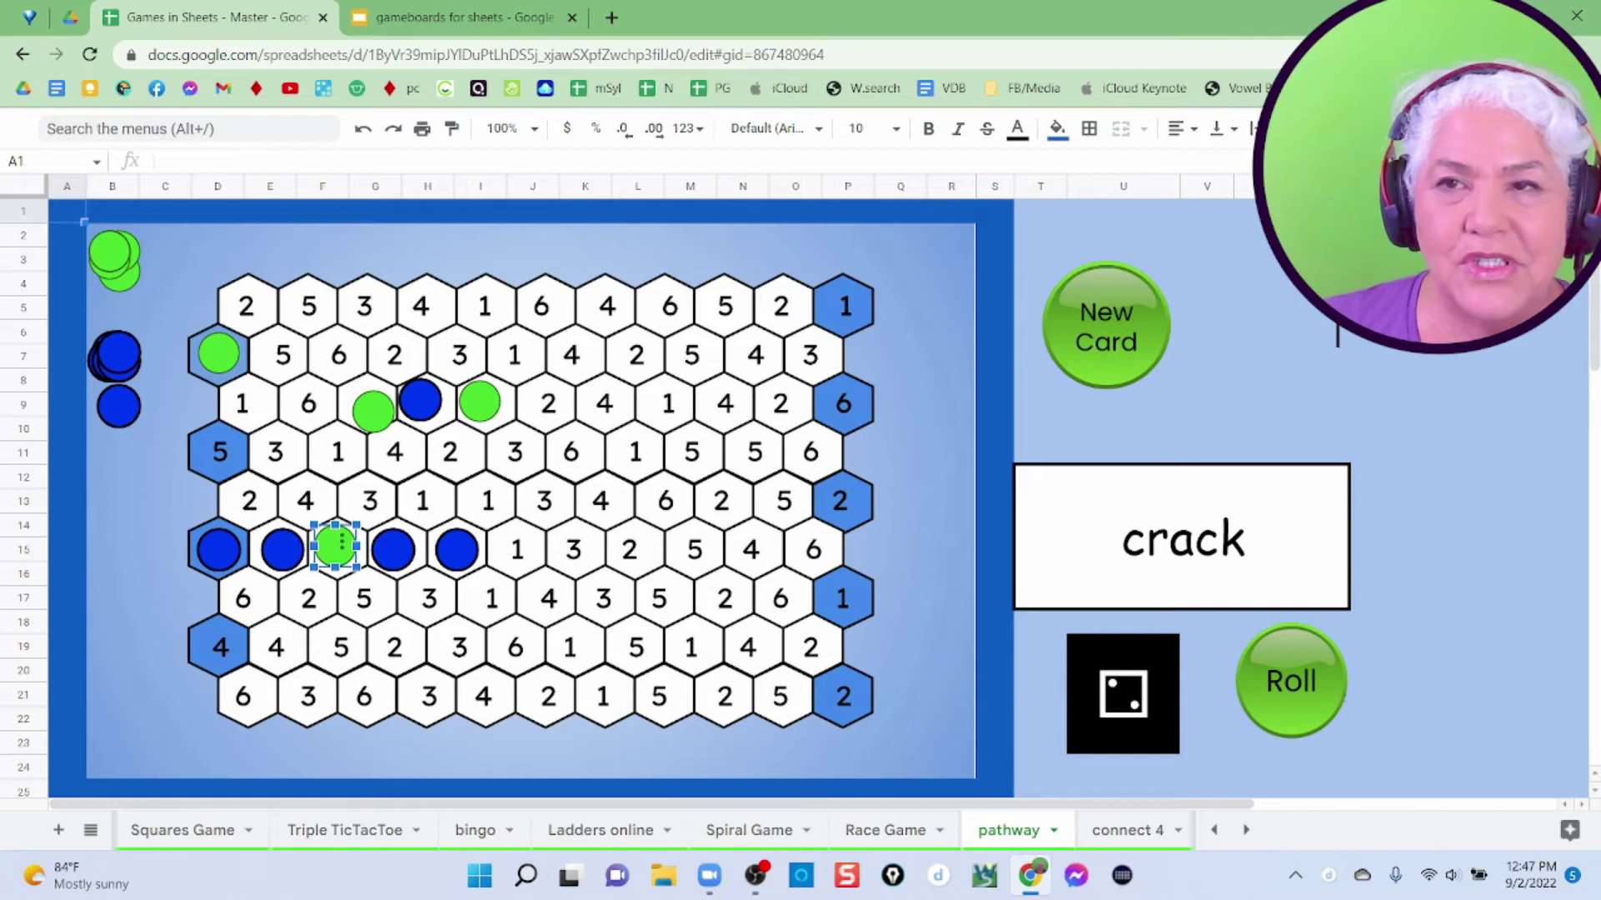
- Restore the hidden menus, review the spreadsheet's general access settings for sharing, and hide the menus again
{"action": "left_click", "coordinate": [1570, 129]}
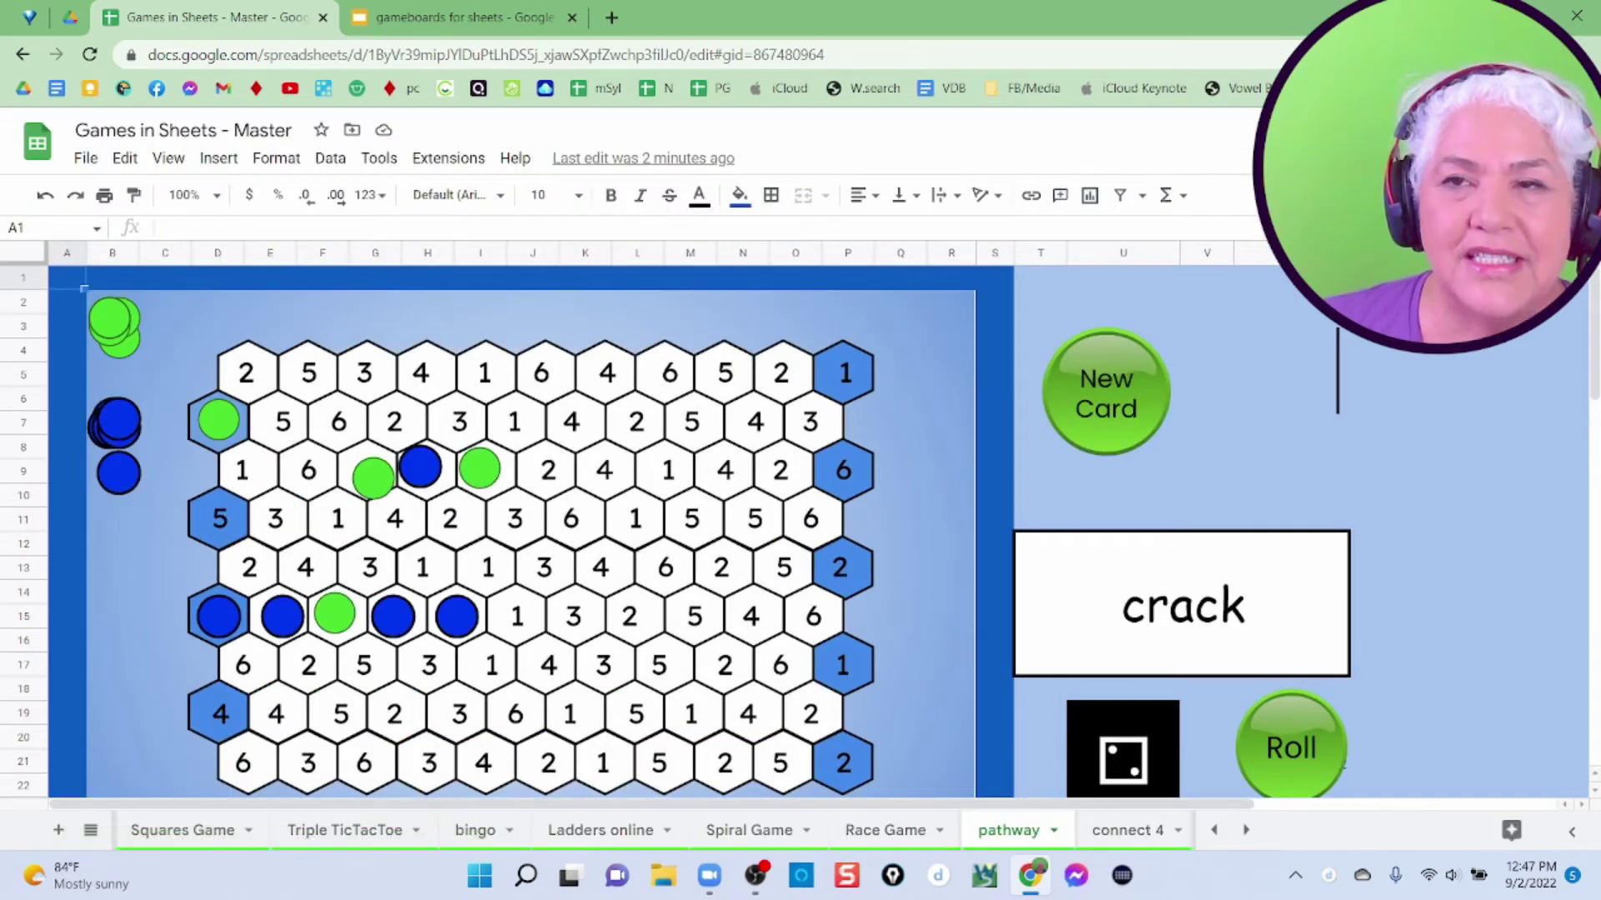
{"action": "left_click", "coordinate": [1474, 142]}
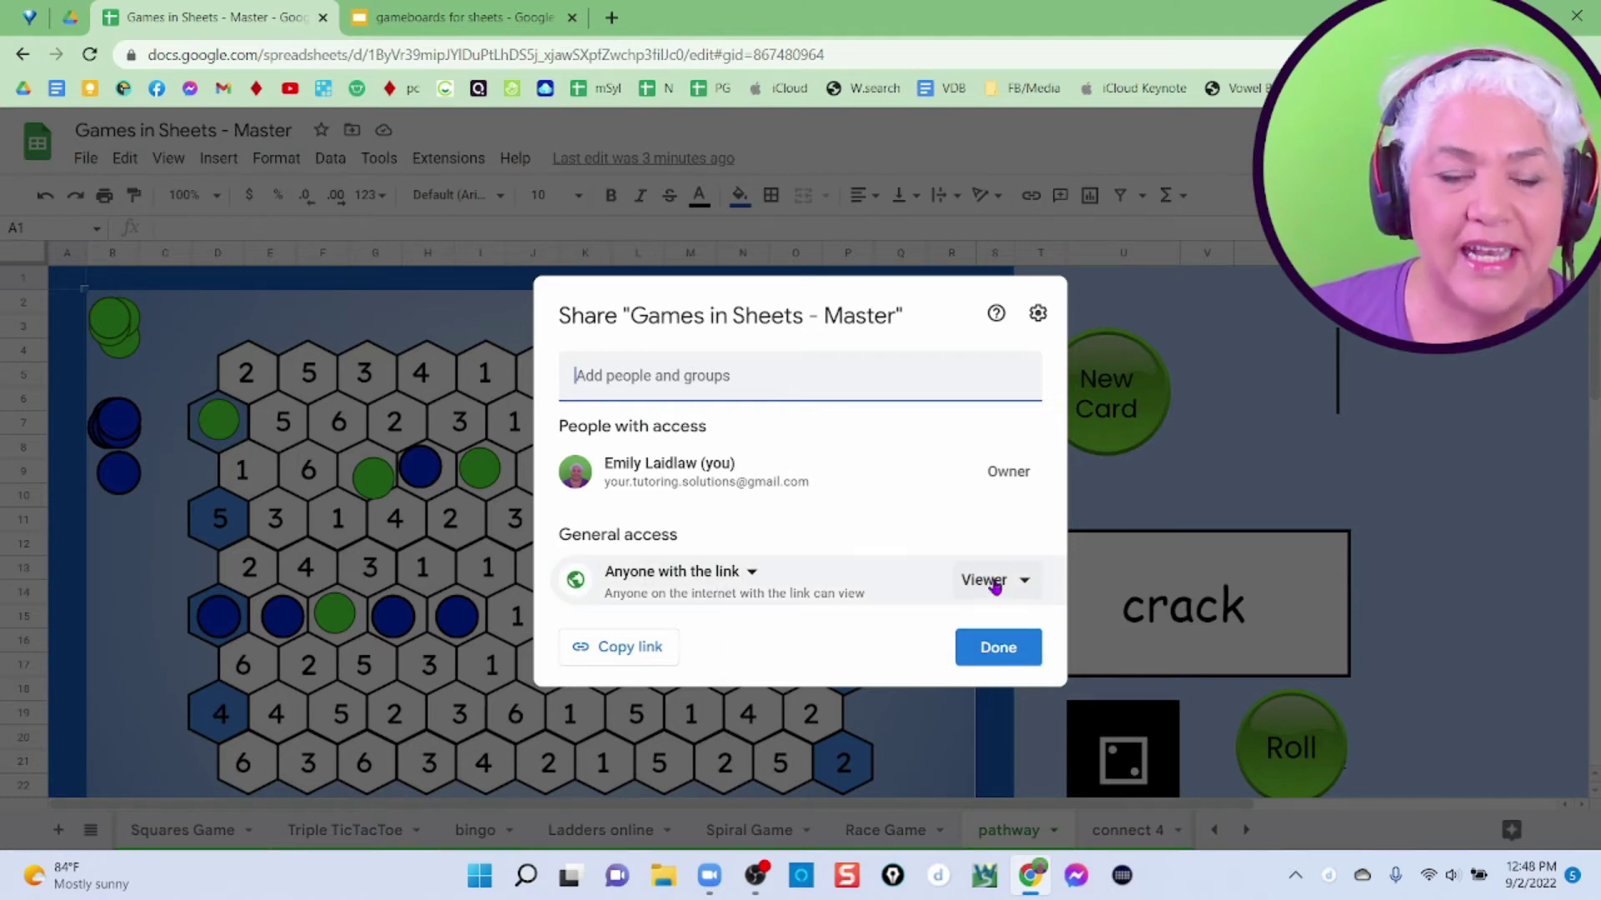
{"action": "left_click", "coordinate": [999, 658]}
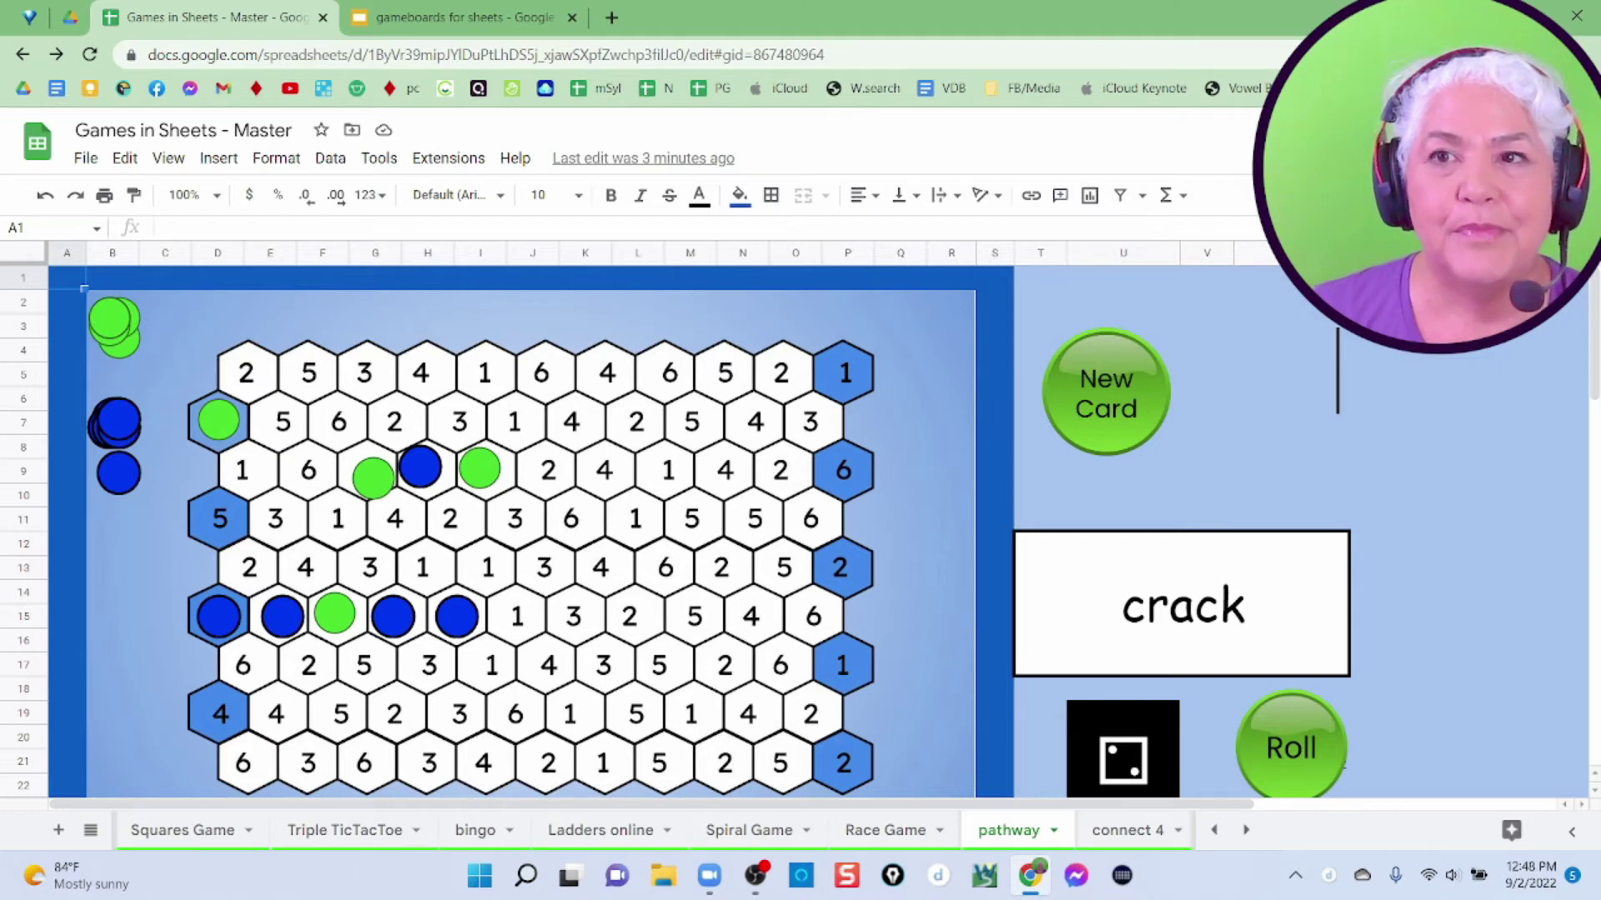
{"action": "key", "text": "ctrl+shift+f"}
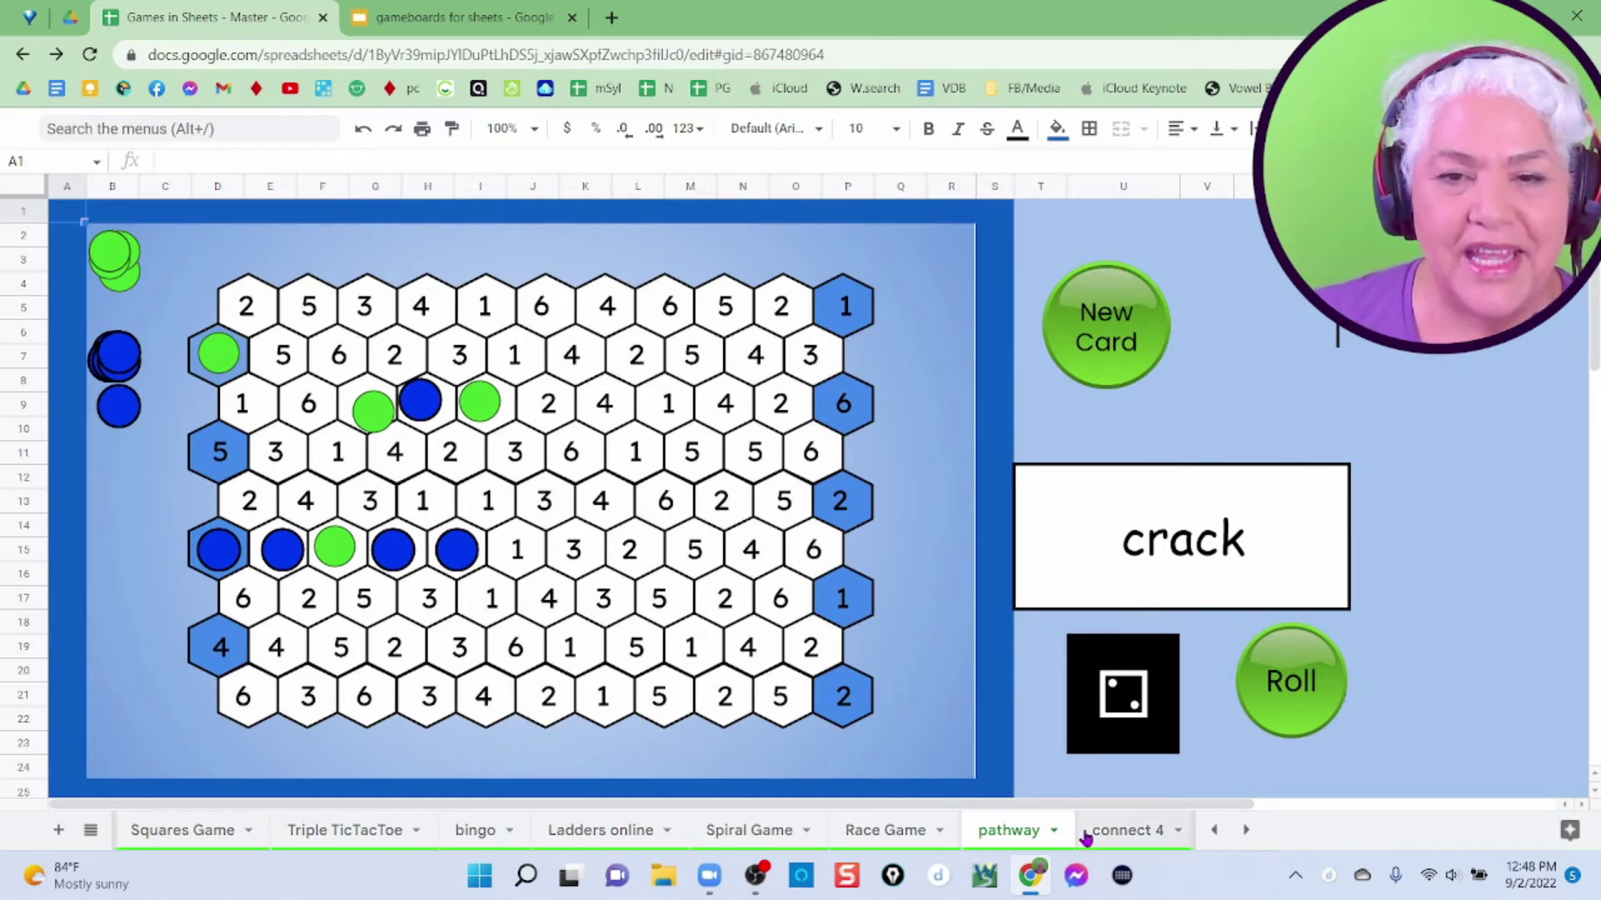
- Open the connect 4 sheet, draw a new card and move a red checker from the pile onto the board
{"action": "left_click", "coordinate": [1115, 845]}
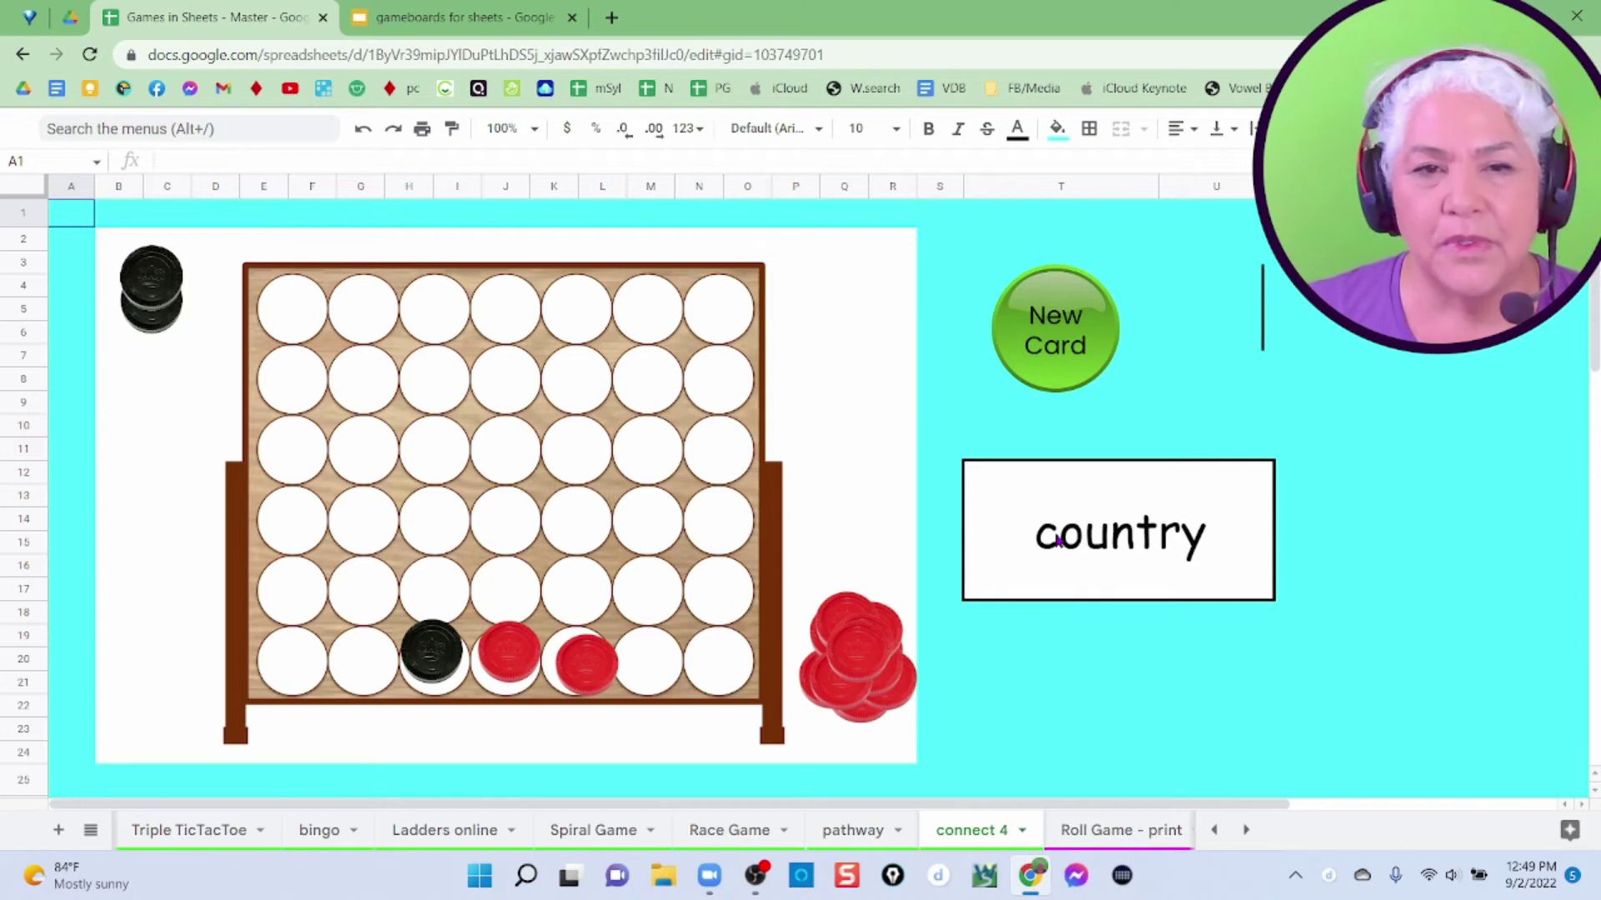
{"action": "left_click", "coordinate": [1075, 316]}
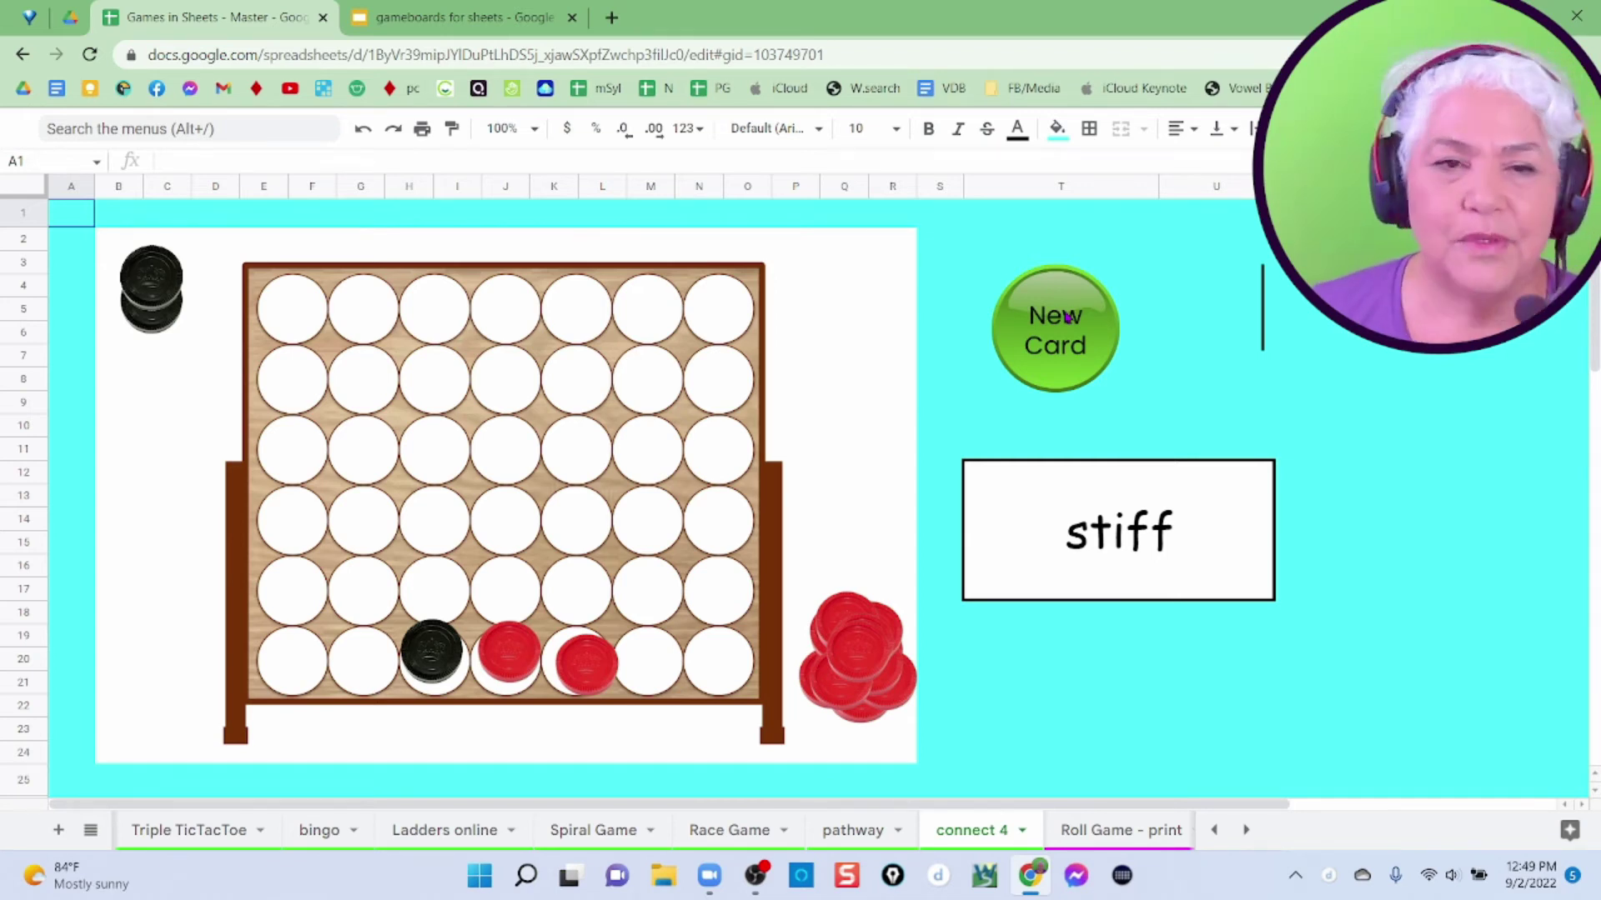
{"action": "left_click", "coordinate": [863, 654]}
{"action": "left_click_drag", "start_coordinate": [853, 640], "coordinate": [606, 510]}
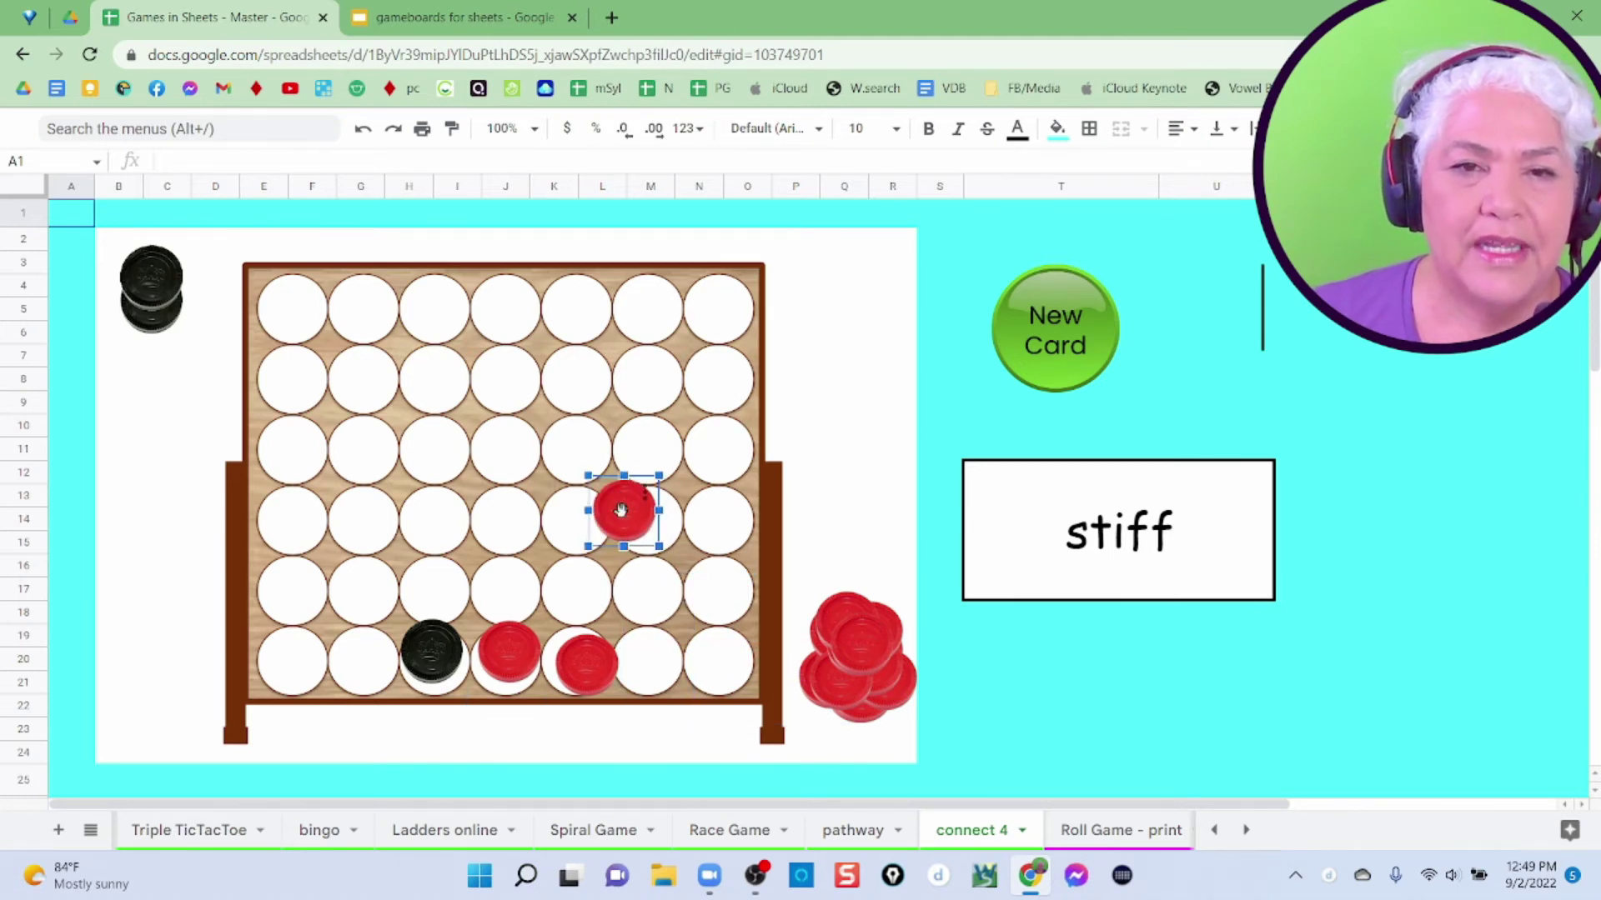
- Clear the connect 4 board by returning the three red checkers to their pile and setting the black checker beside the board
{"action": "left_click_drag", "start_coordinate": [620, 510], "coordinate": [862, 662]}
{"action": "left_click_drag", "start_coordinate": [583, 680], "coordinate": [832, 682]}
{"action": "left_click_drag", "start_coordinate": [492, 665], "coordinate": [823, 657]}
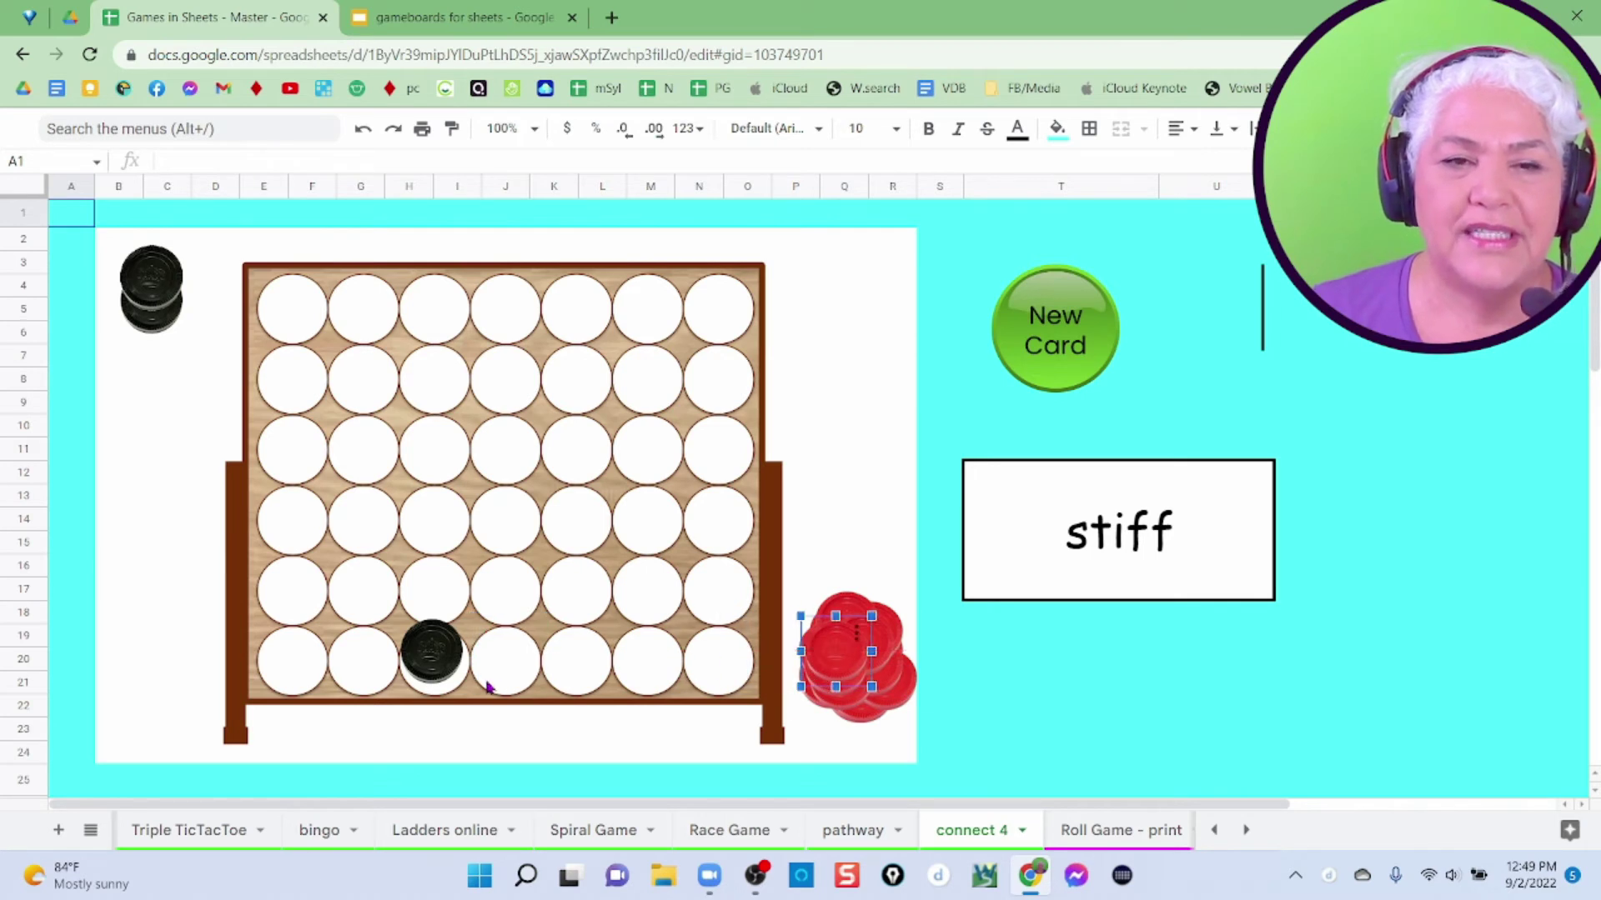
{"action": "left_click_drag", "start_coordinate": [423, 656], "coordinate": [136, 637]}
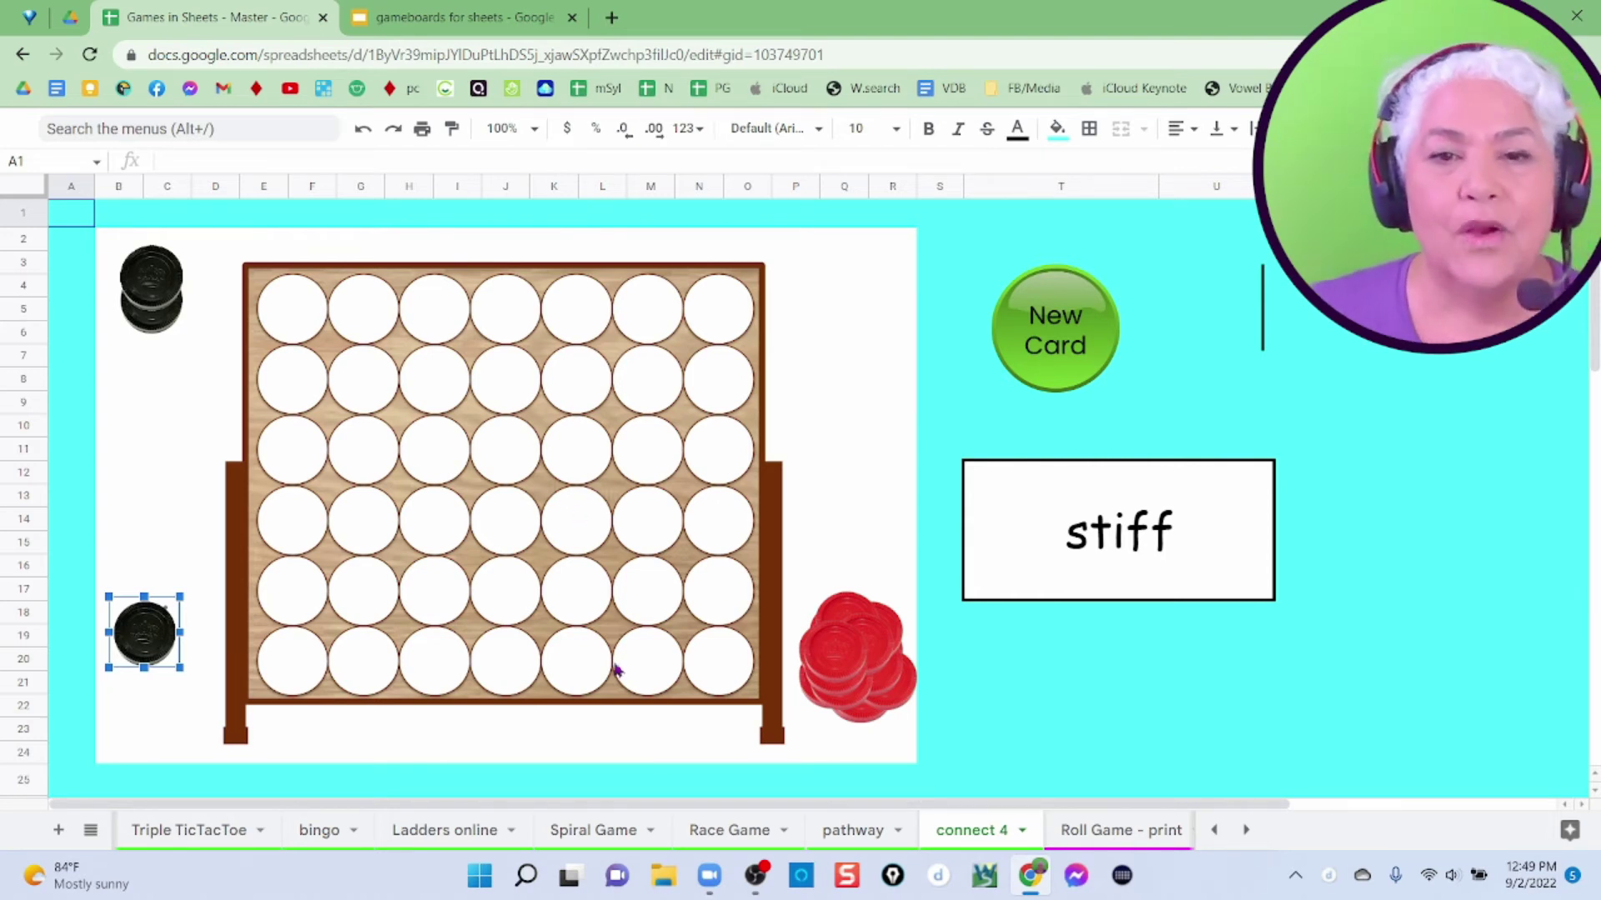
- Duplicate the cleared connect 4 sheet and delete the copy
{"action": "right_click", "coordinate": [972, 847]}
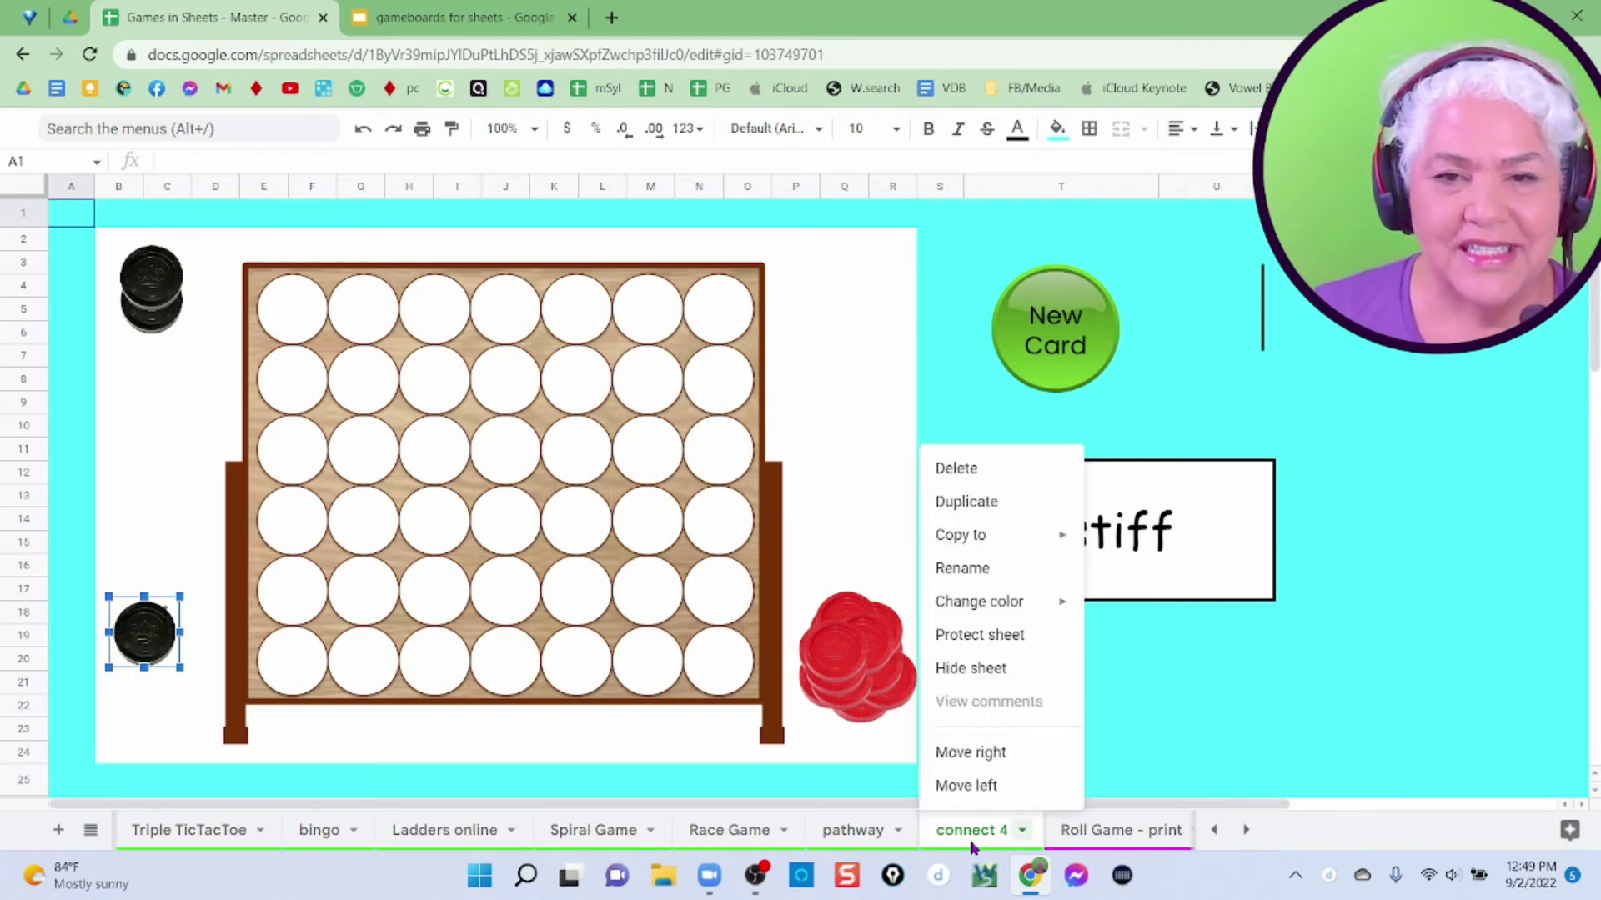
{"action": "left_click", "coordinate": [964, 507]}
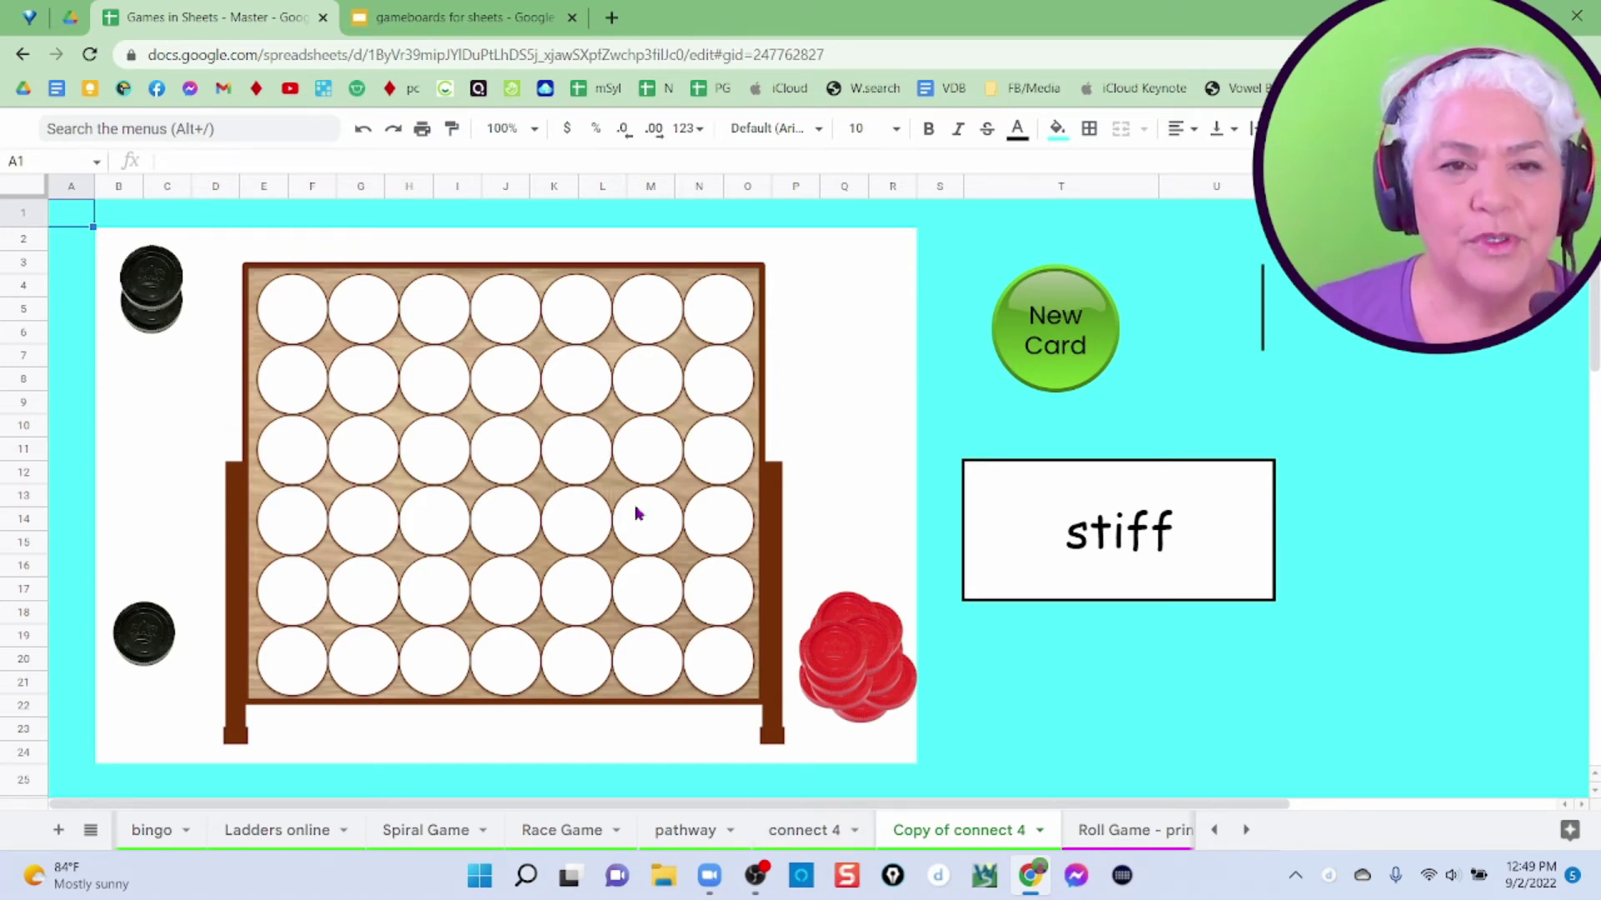
{"action": "left_click", "coordinate": [1040, 832]}
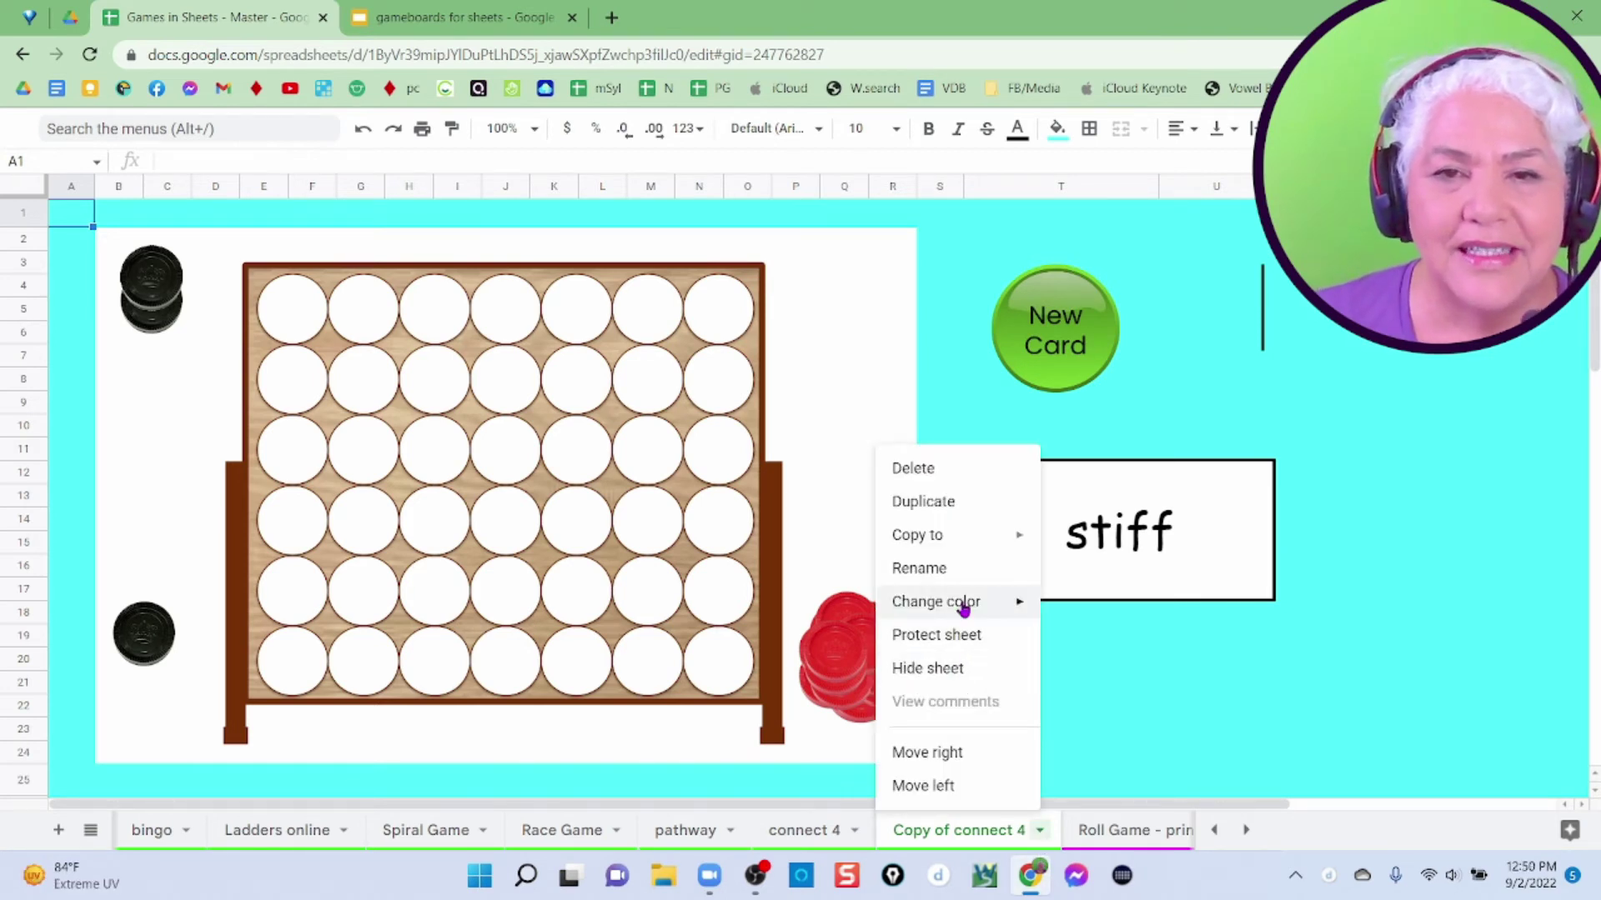
{"action": "left_click", "coordinate": [960, 485]}
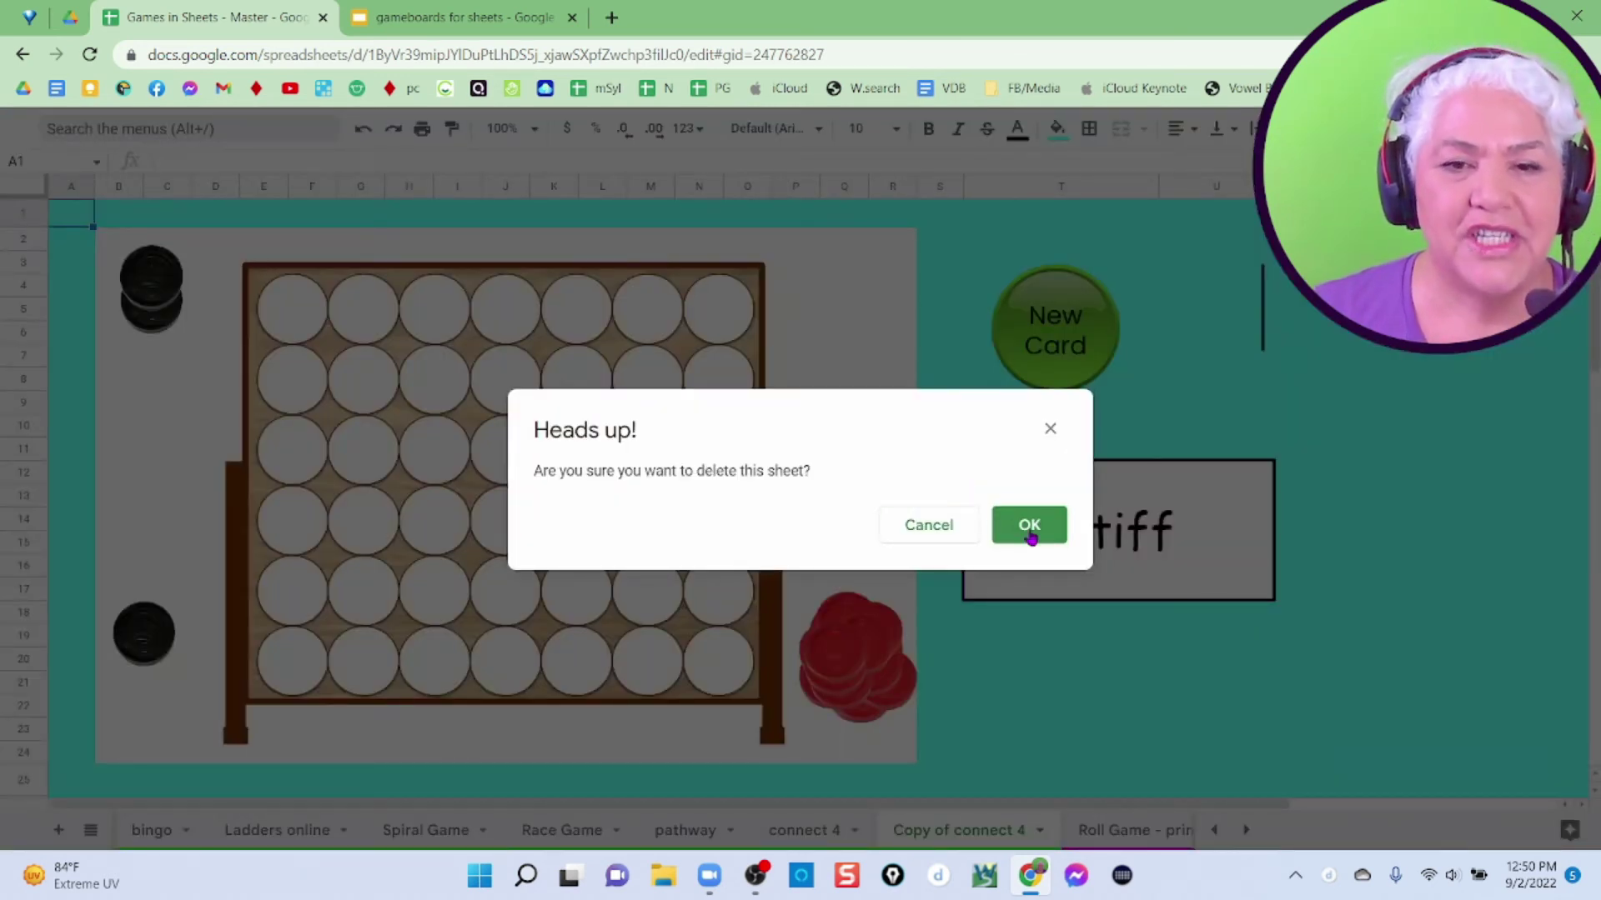
{"action": "left_click", "coordinate": [1031, 531]}
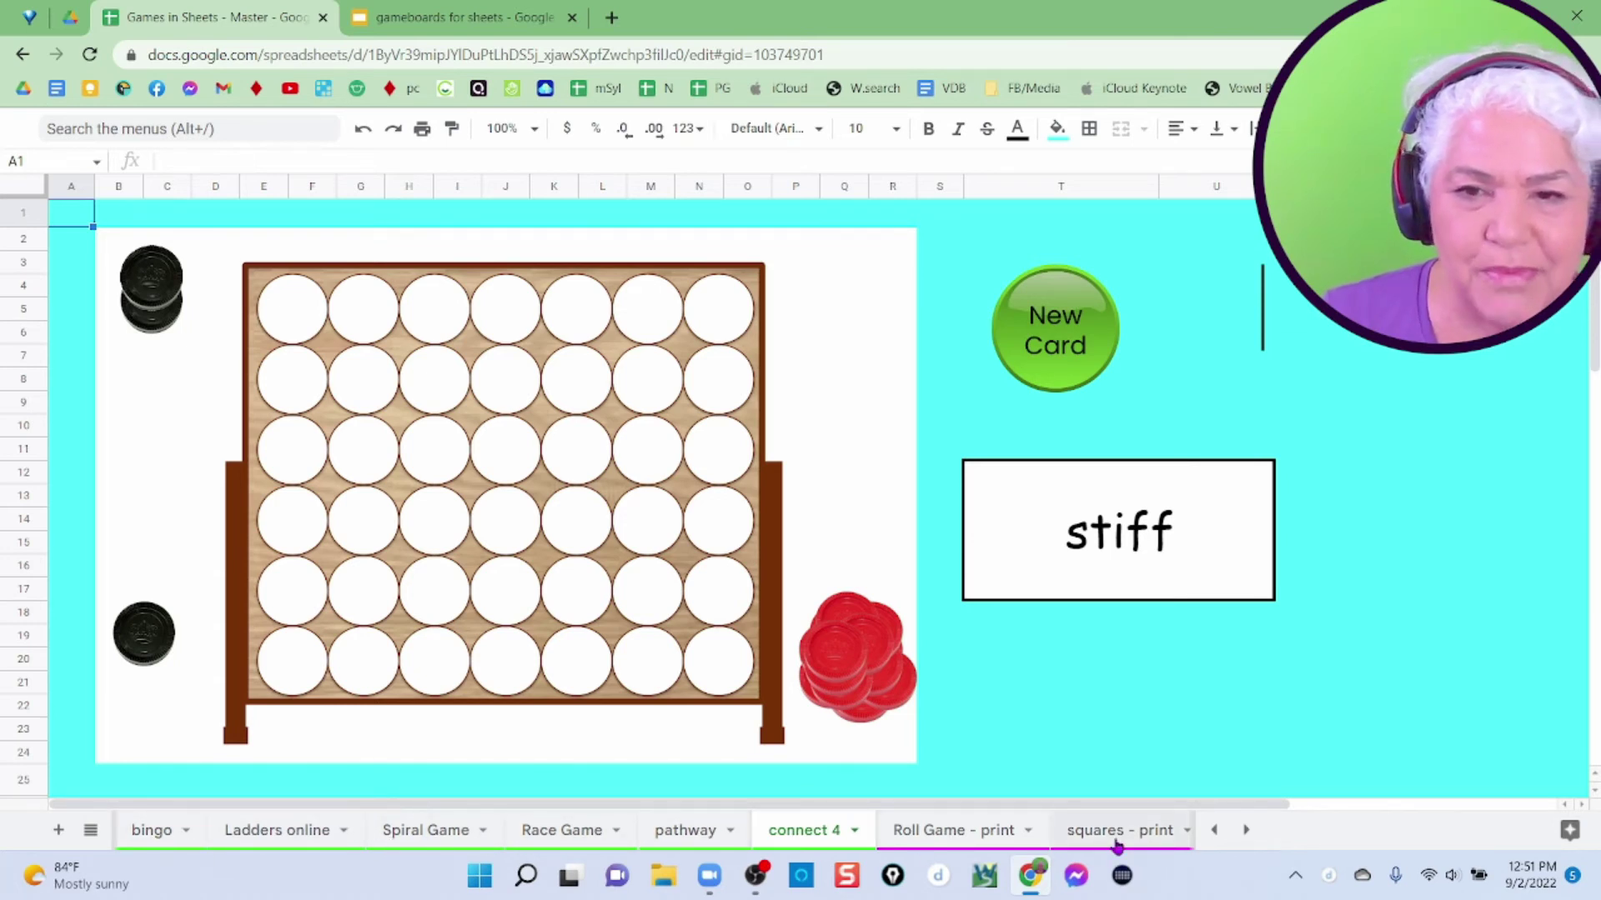
- Find Race Game in the list of all sheets, open it and show the directions below the board
{"action": "left_click", "coordinate": [87, 841]}
{"action": "scroll", "coordinate": [152, 776], "scroll_direction": "up", "scroll_amount": 3}
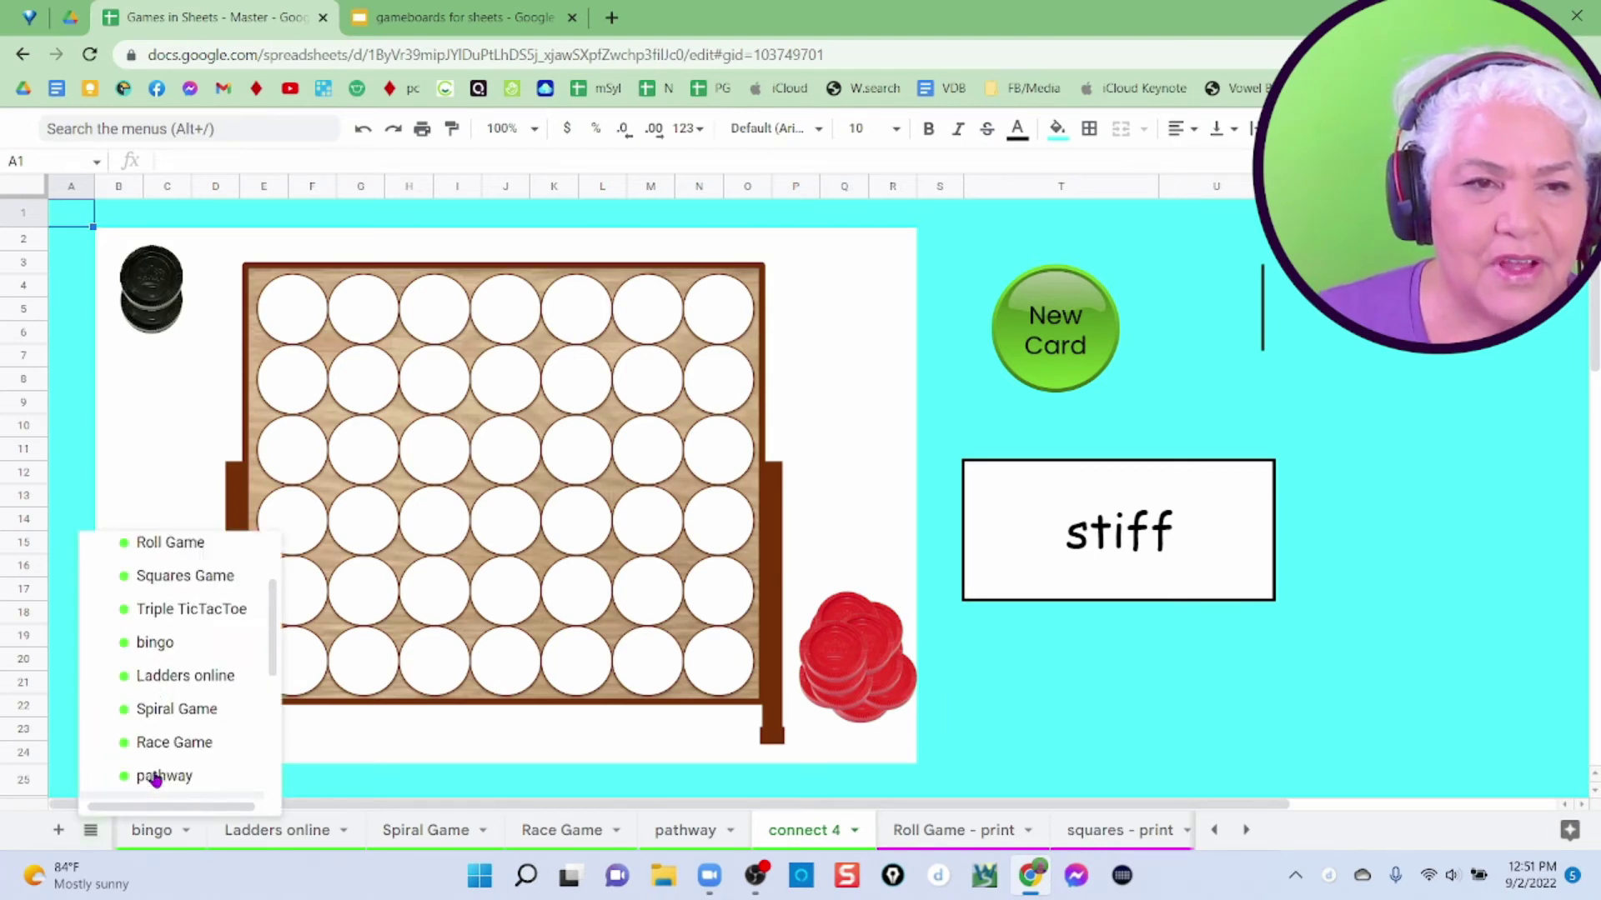
{"action": "scroll", "coordinate": [183, 744], "scroll_direction": "down", "scroll_amount": 2}
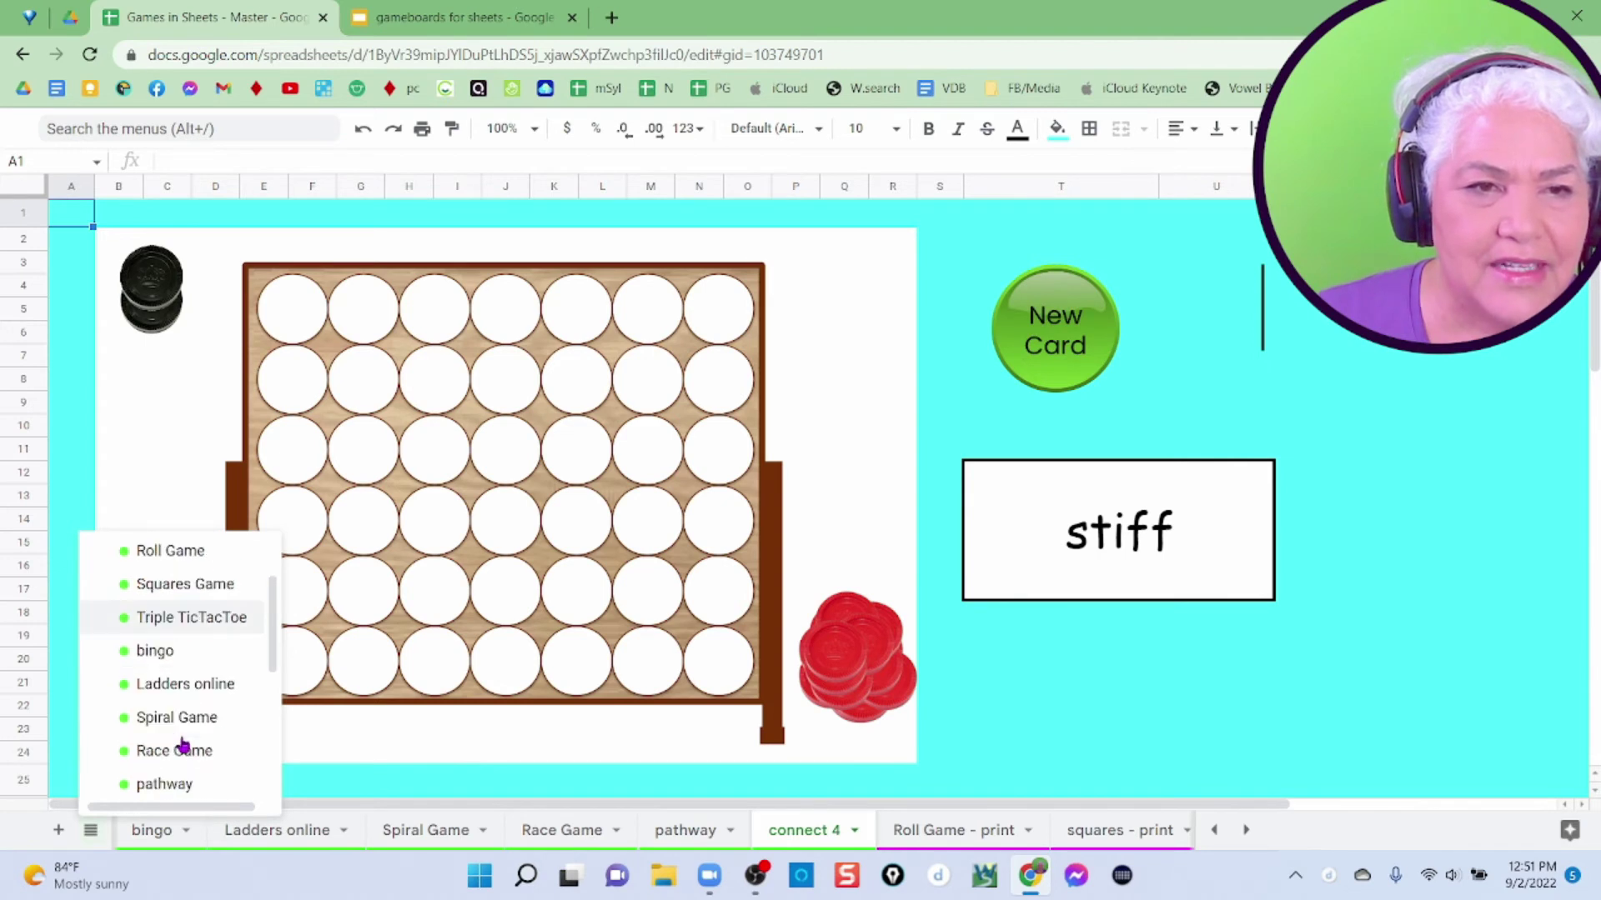
{"action": "scroll", "coordinate": [183, 743], "scroll_direction": "down", "scroll_amount": 2}
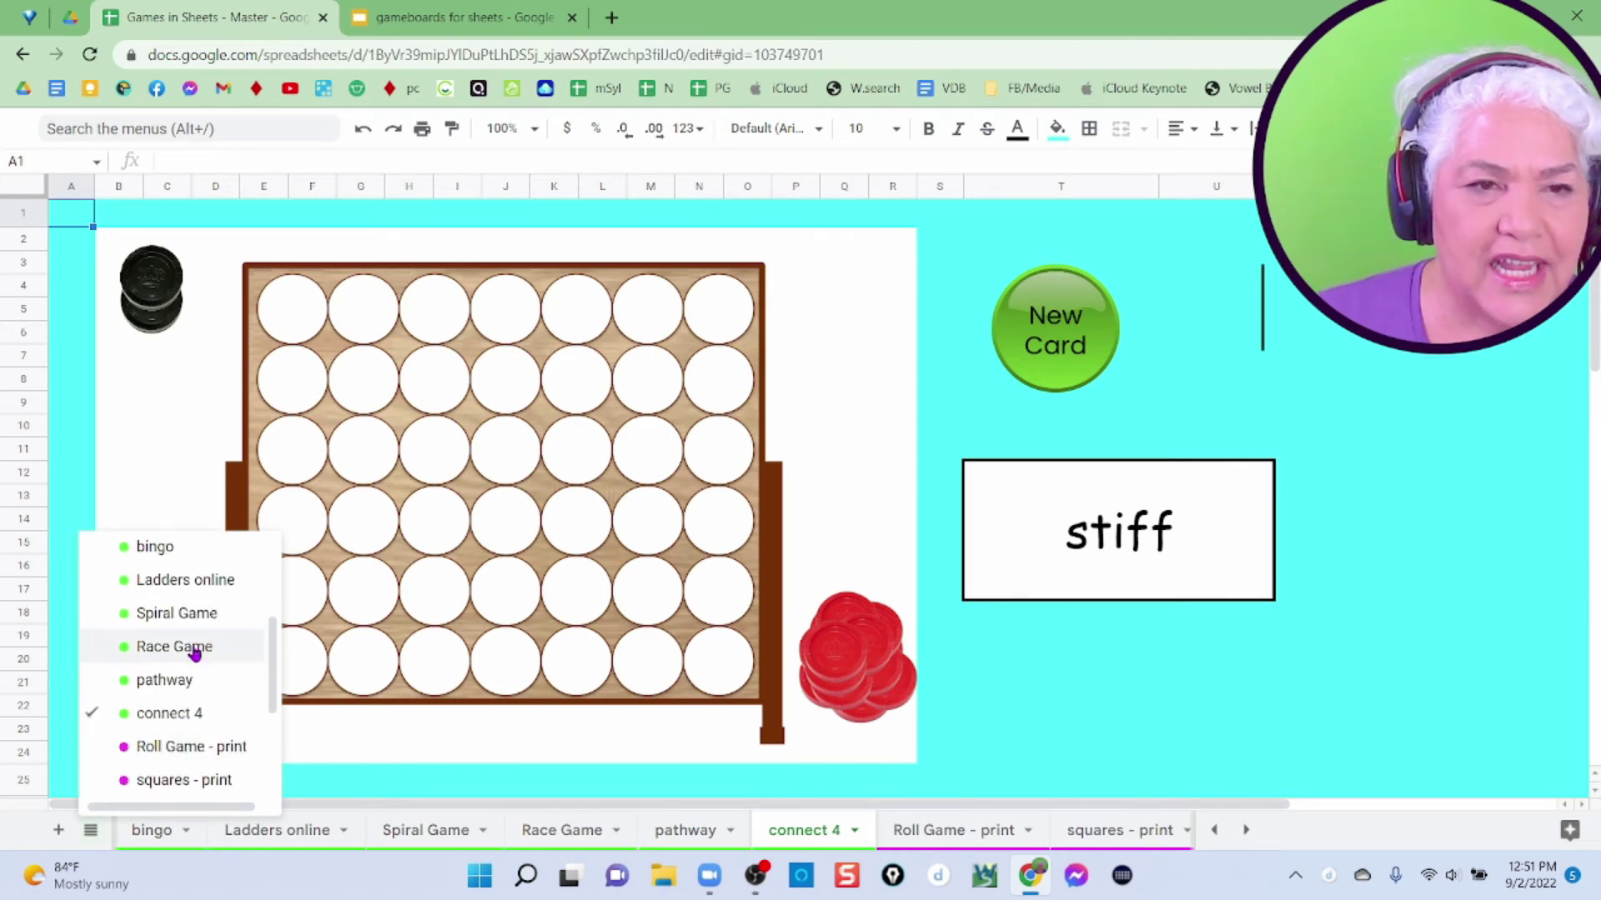
{"action": "left_click", "coordinate": [211, 644]}
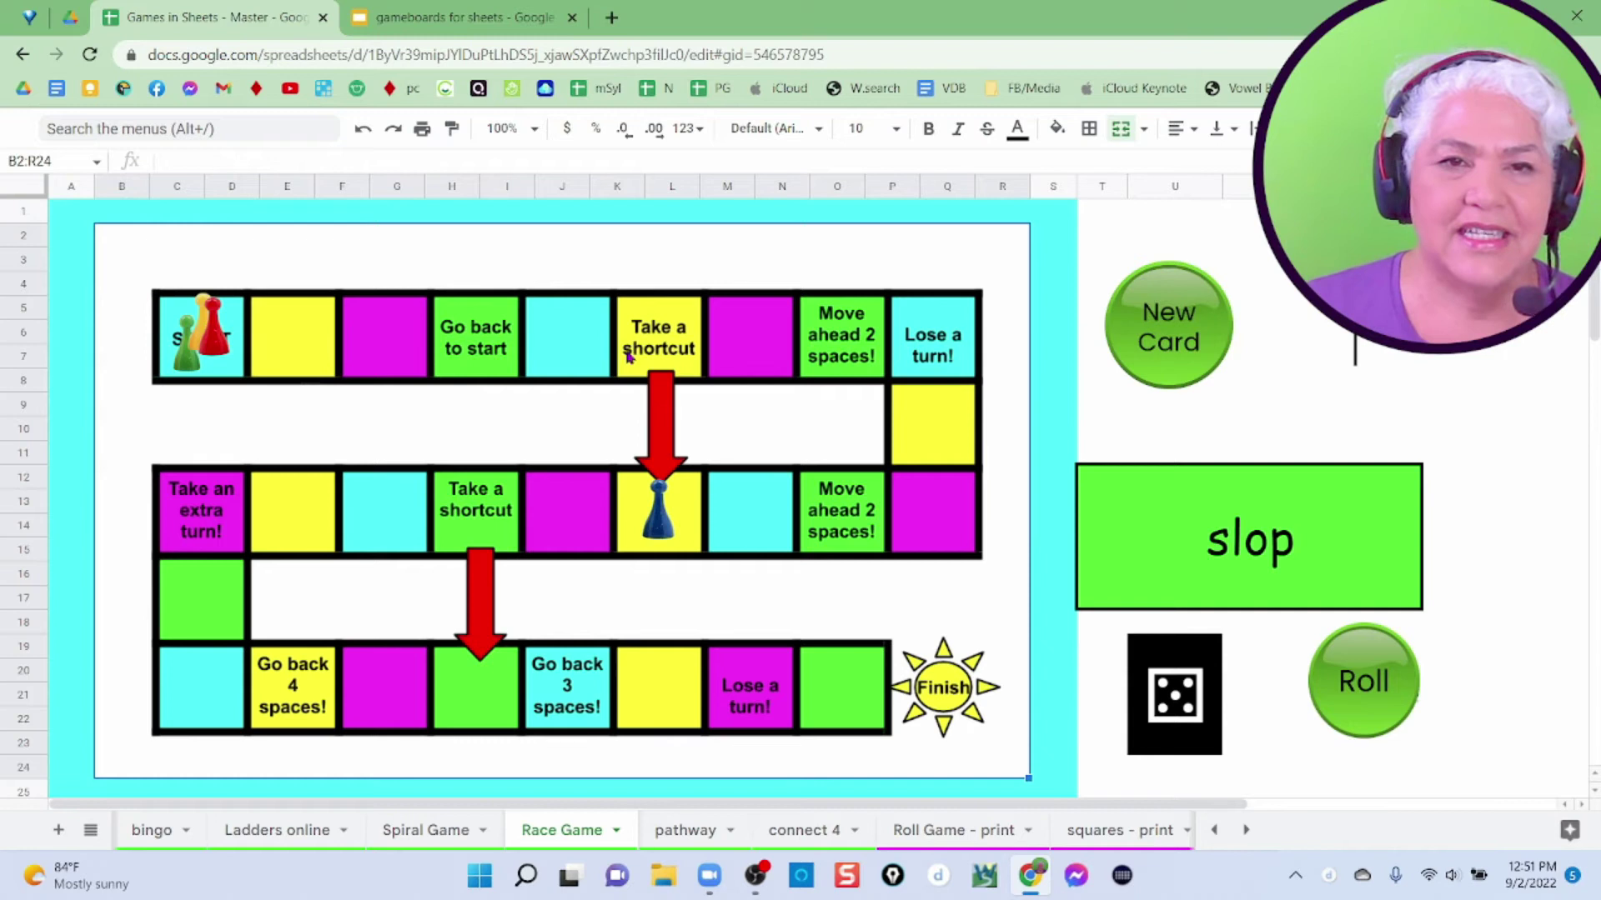
{"action": "scroll", "coordinate": [561, 730], "scroll_direction": "down", "scroll_amount": 10}
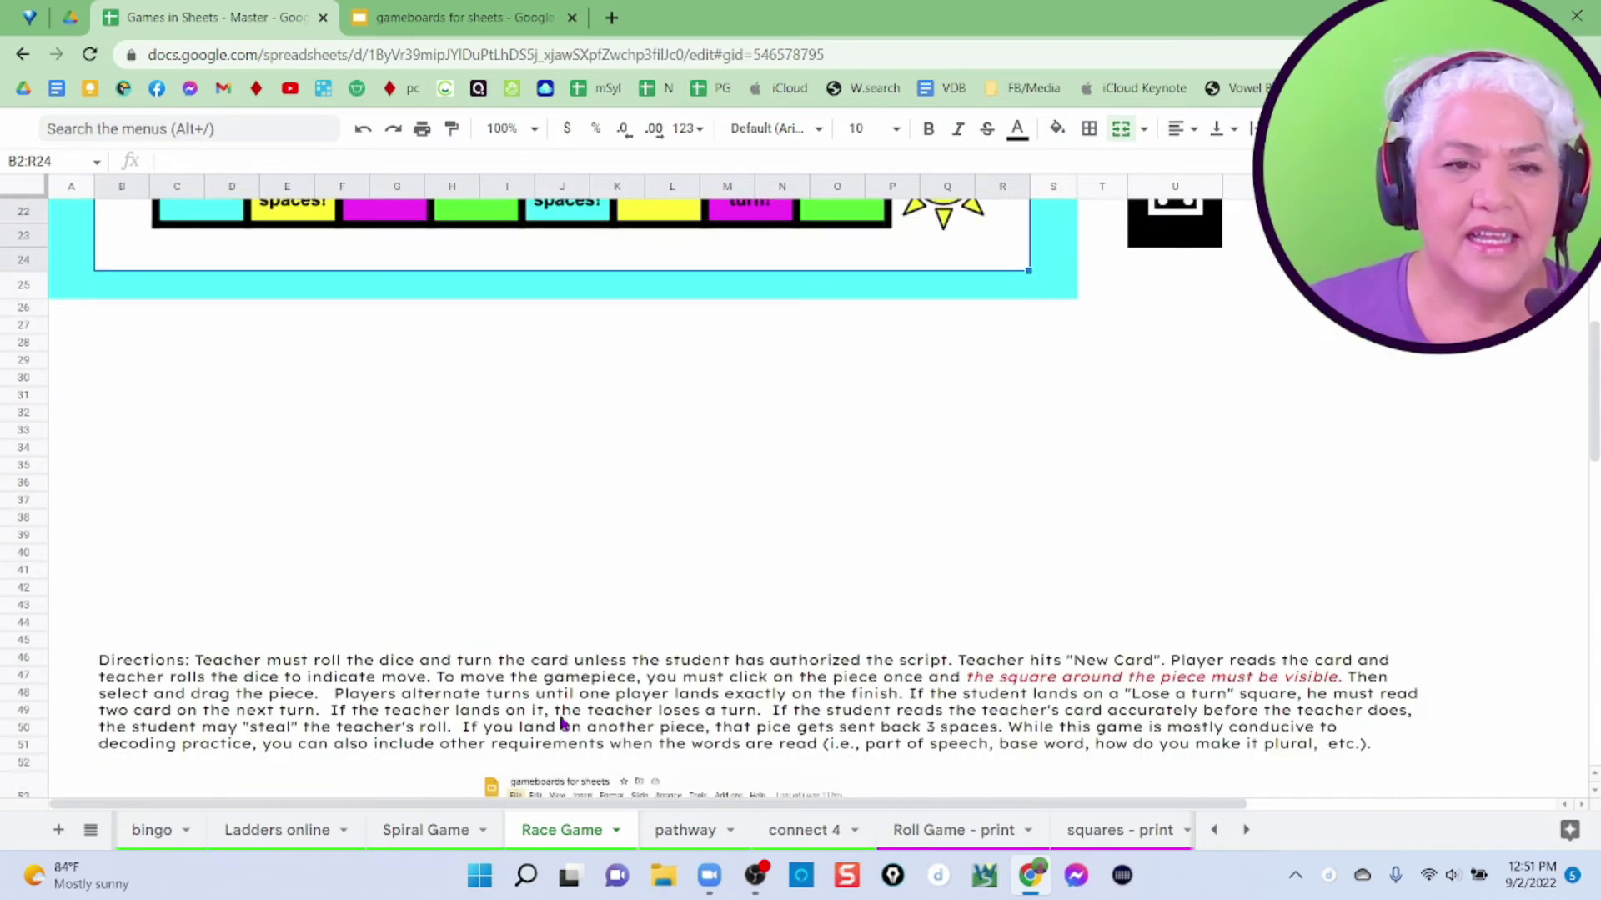
- Review the alternate gameboard instructions below the Race Game directions, and switch to the gameboards for sheets presentation
{"action": "scroll", "coordinate": [703, 732], "scroll_direction": "down", "scroll_amount": 3}
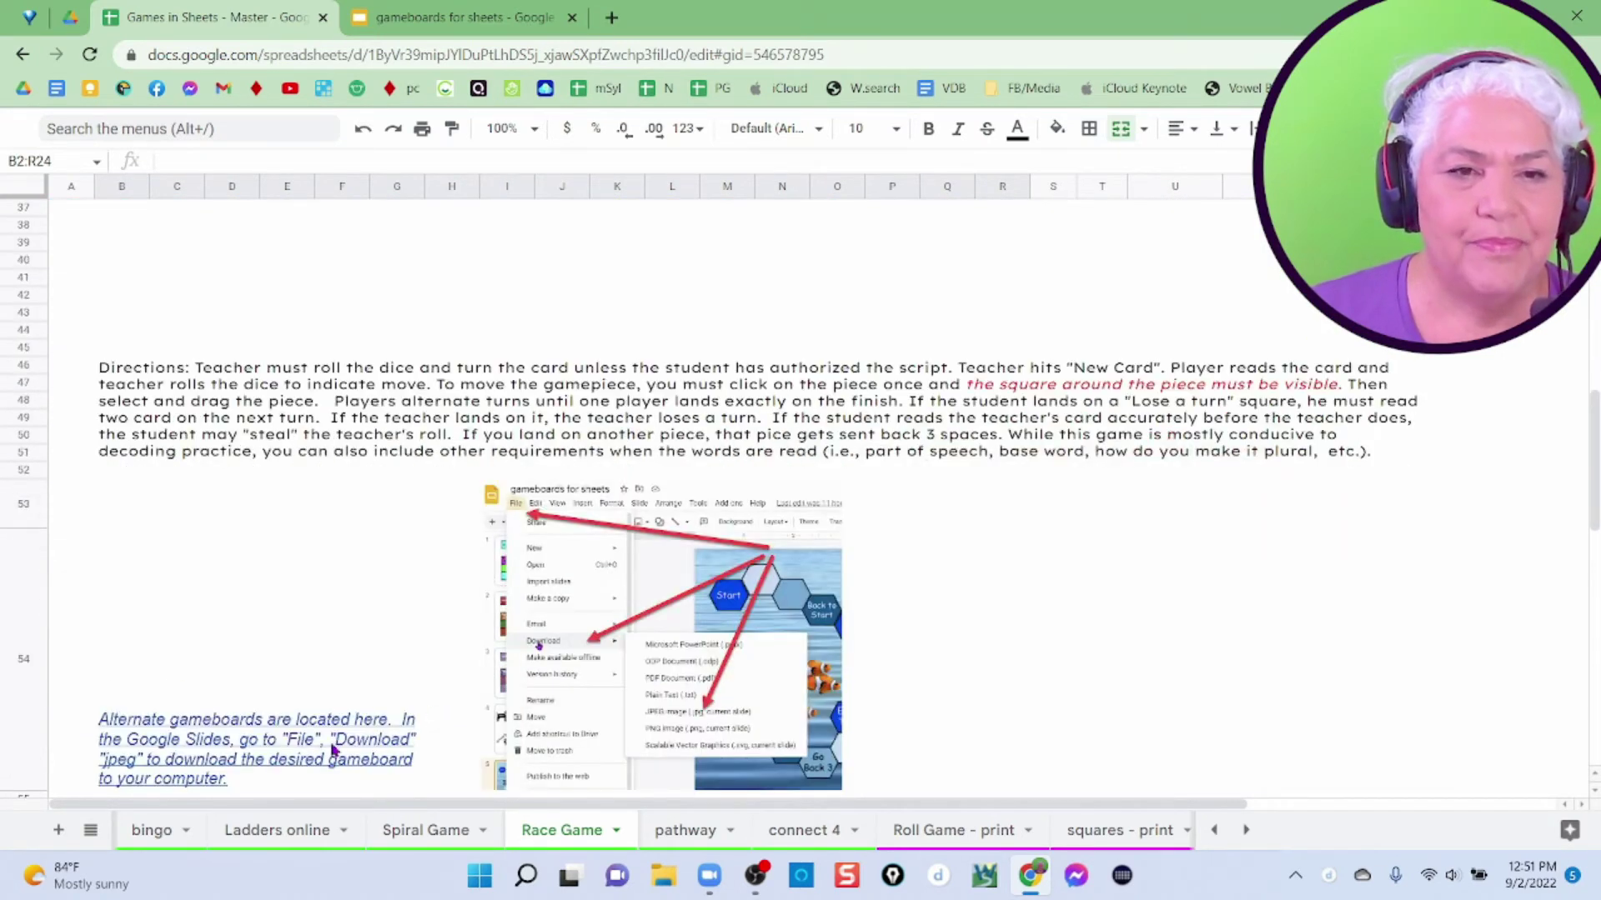
{"action": "scroll", "coordinate": [723, 588], "scroll_direction": "down", "scroll_amount": 3}
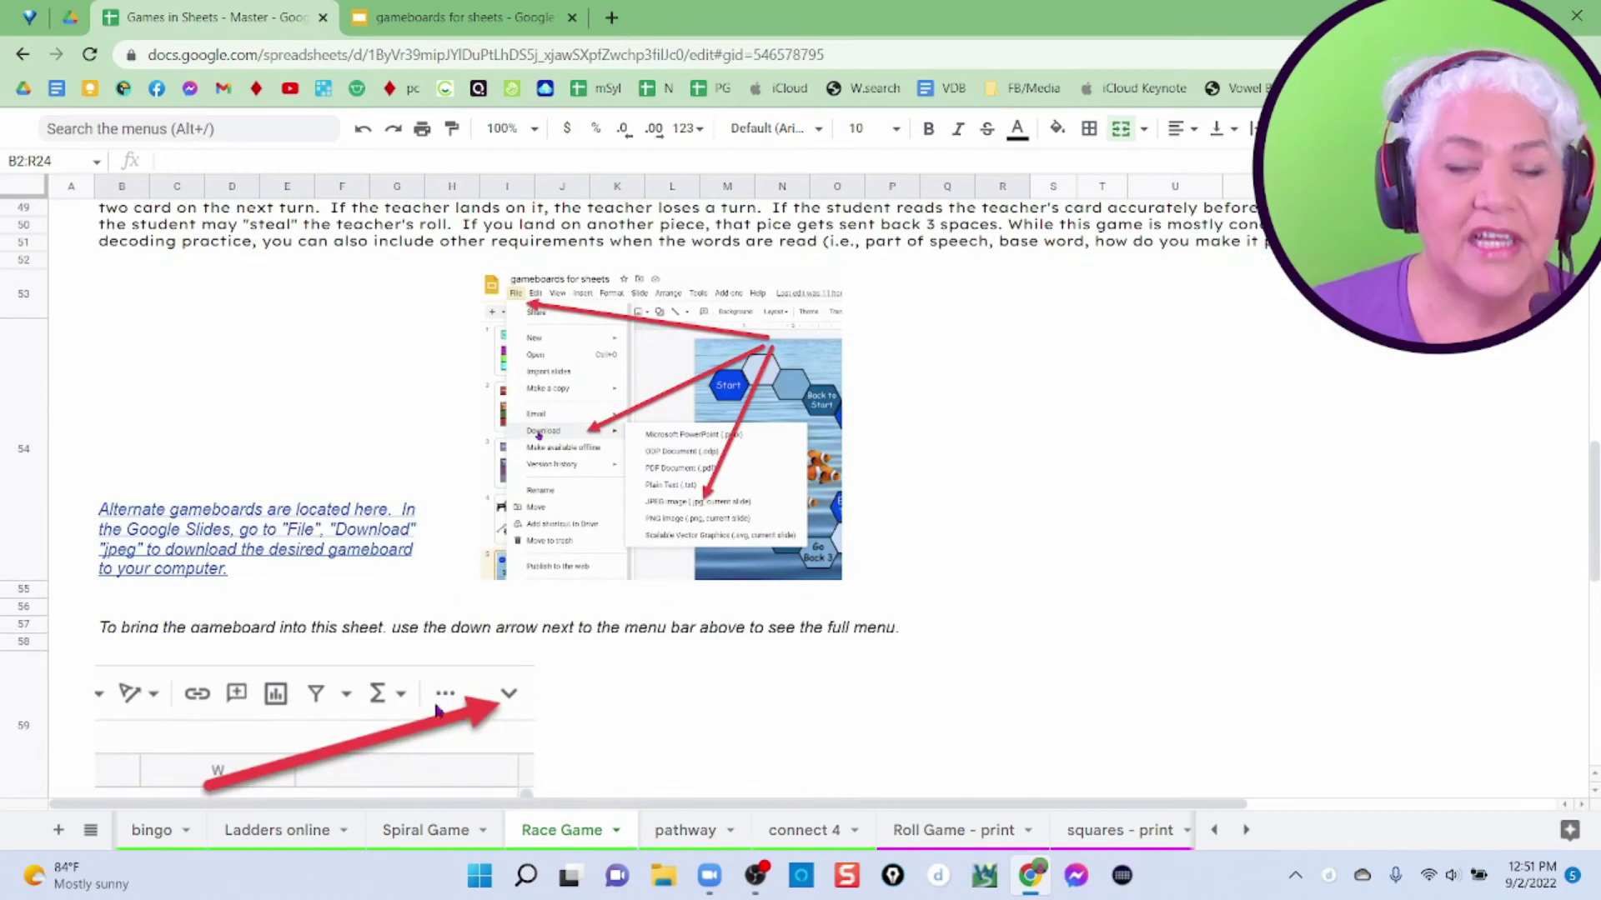
{"action": "scroll", "coordinate": [410, 667], "scroll_direction": "up", "scroll_amount": 3}
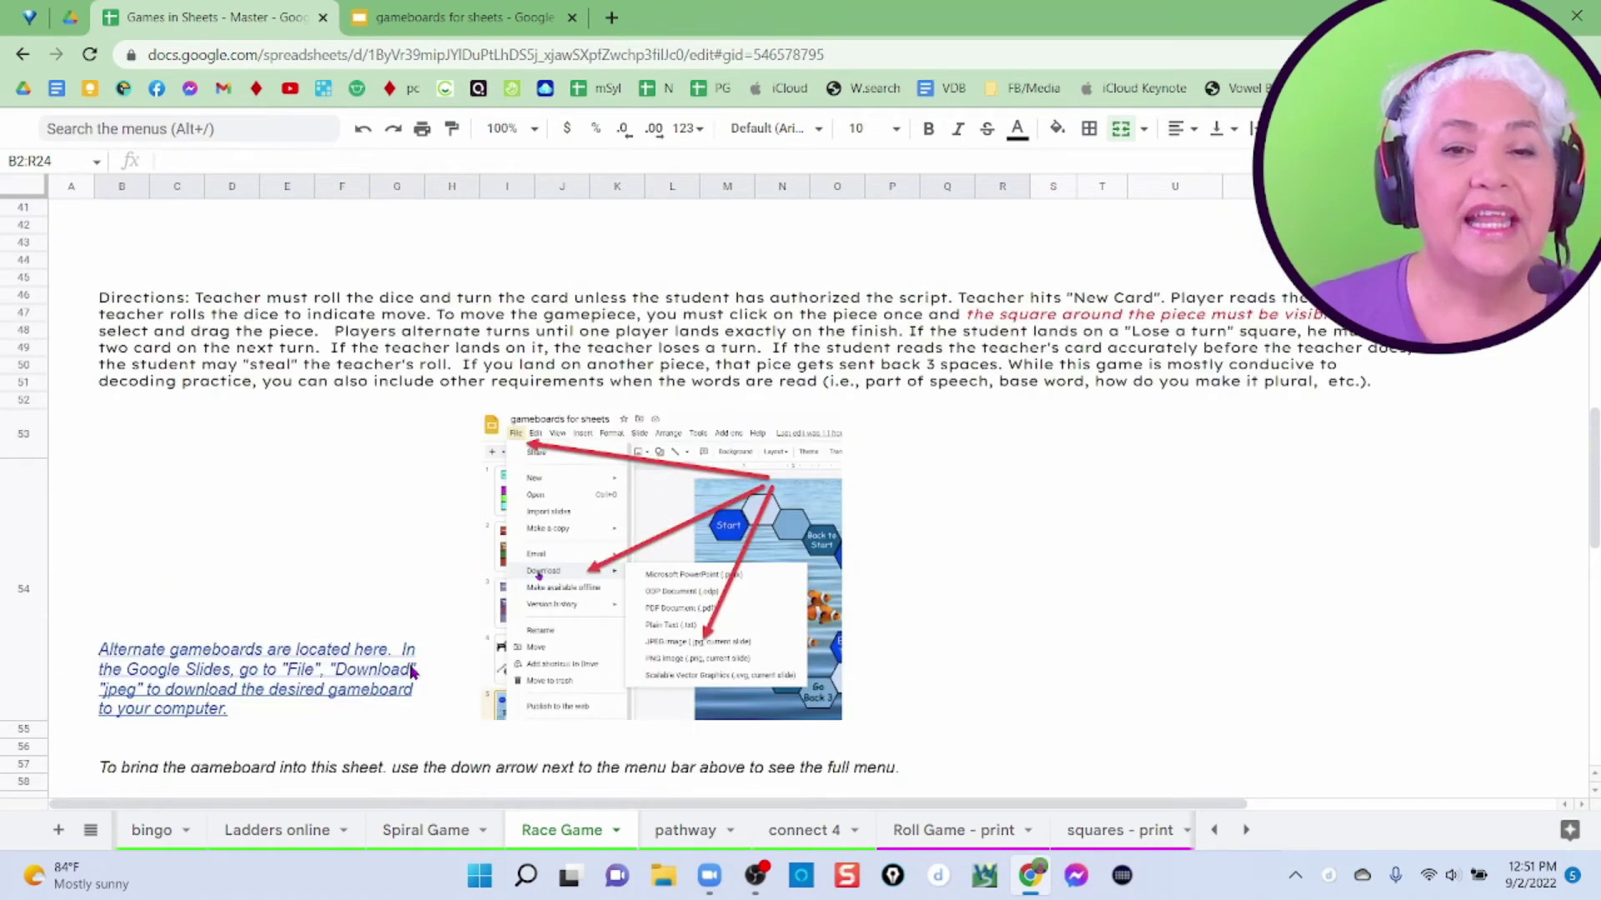
{"action": "scroll", "coordinate": [409, 664], "scroll_direction": "up", "scroll_amount": 5}
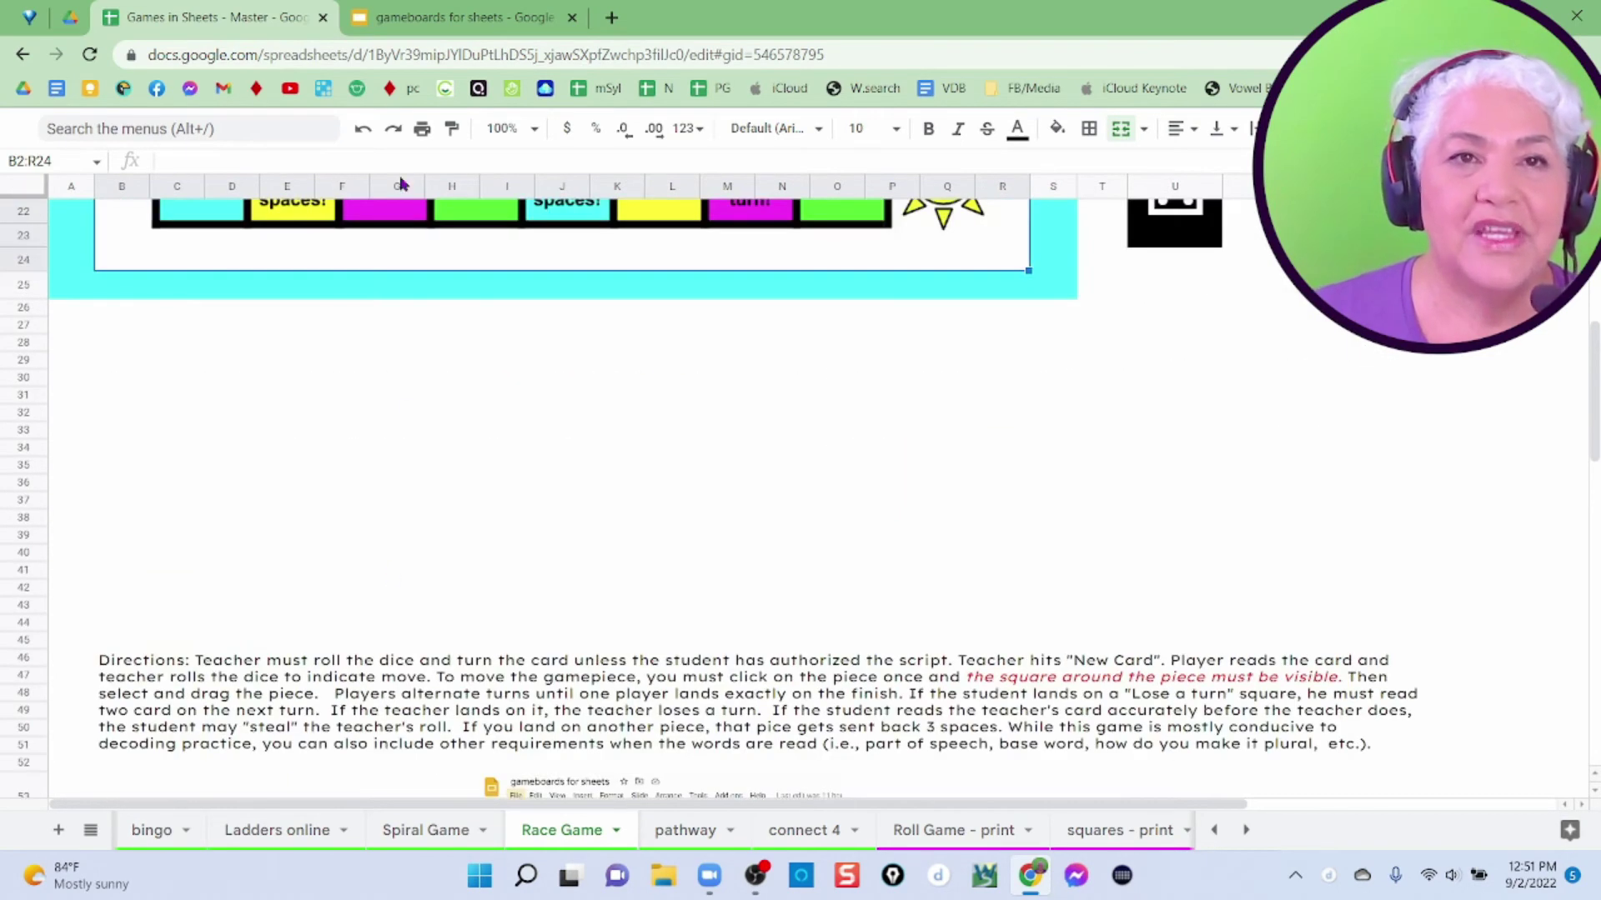
{"action": "scroll", "coordinate": [400, 183], "scroll_direction": "up", "scroll_amount": 5}
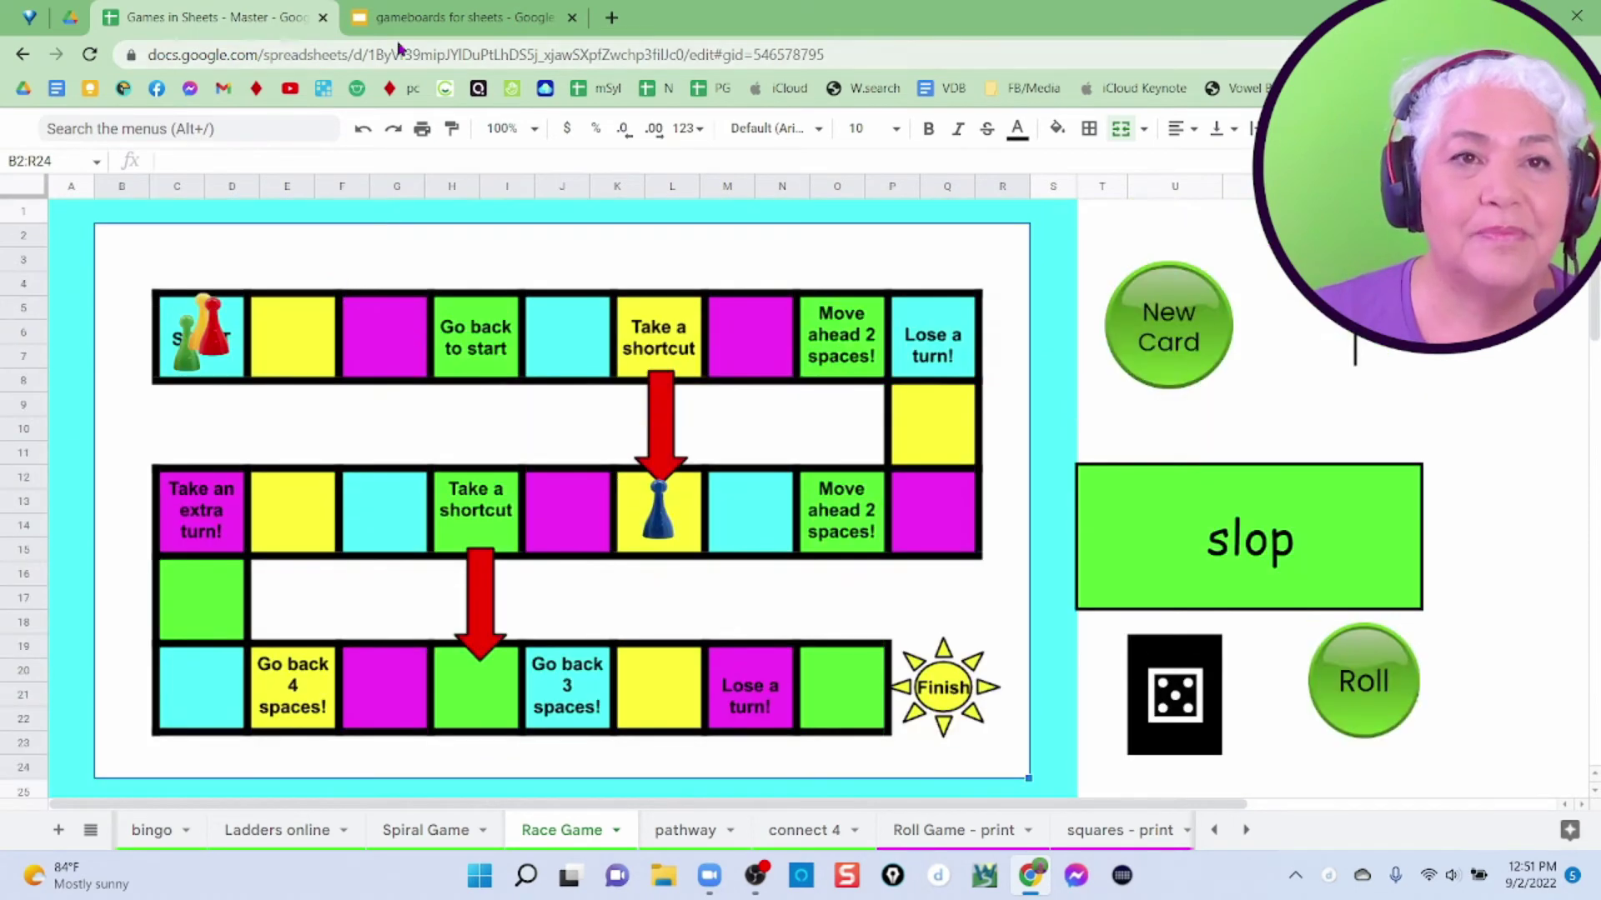
{"action": "left_click", "coordinate": [419, 16]}
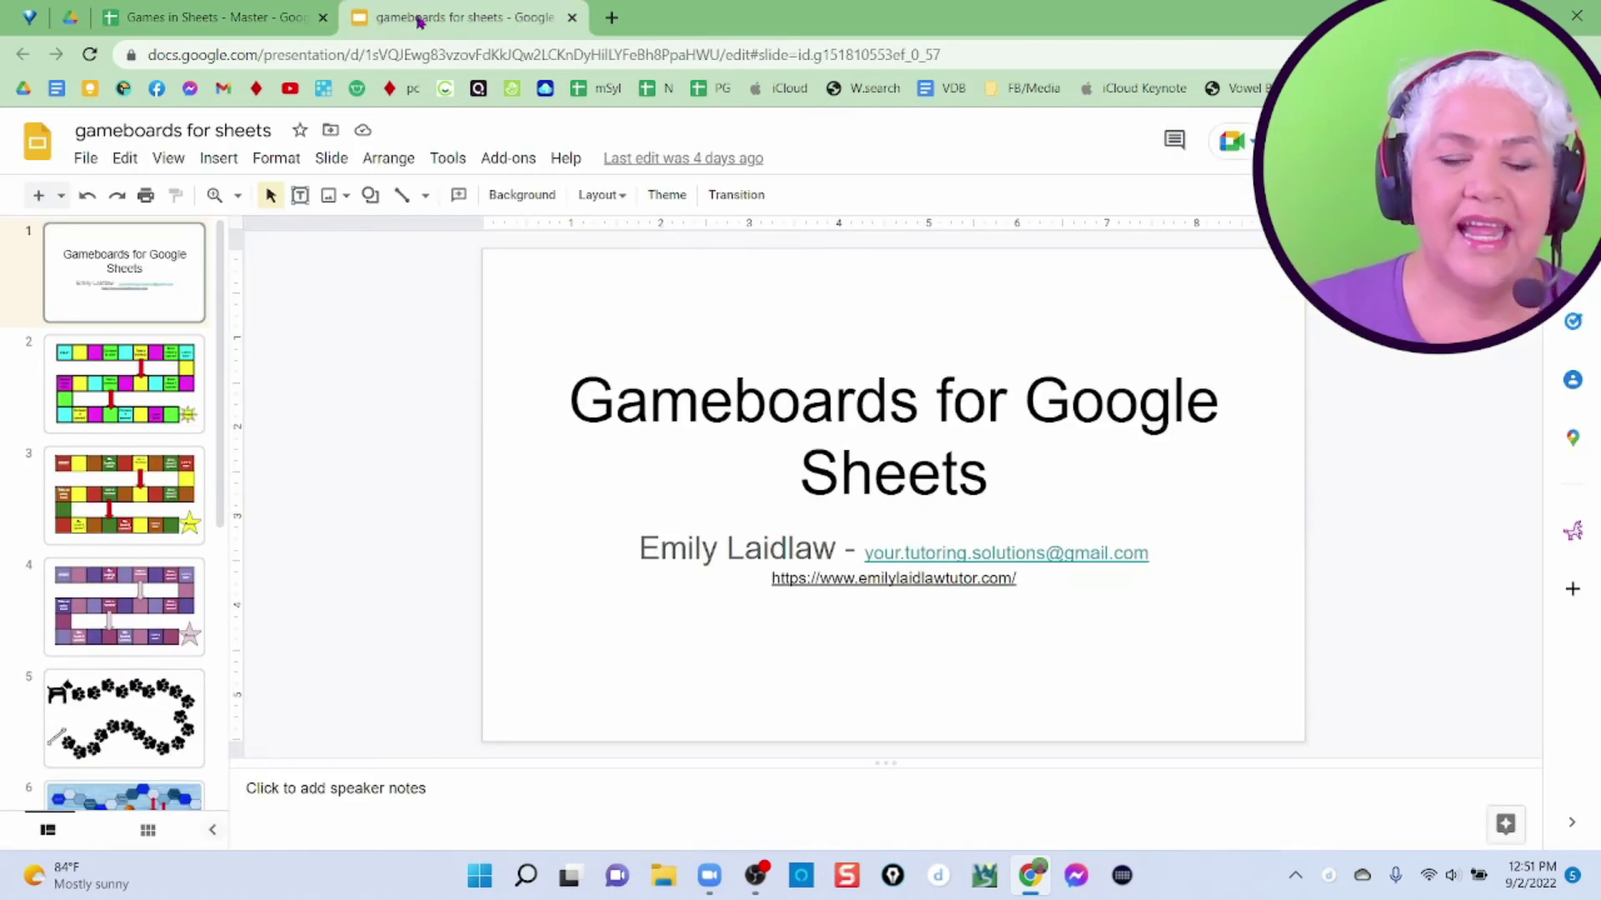
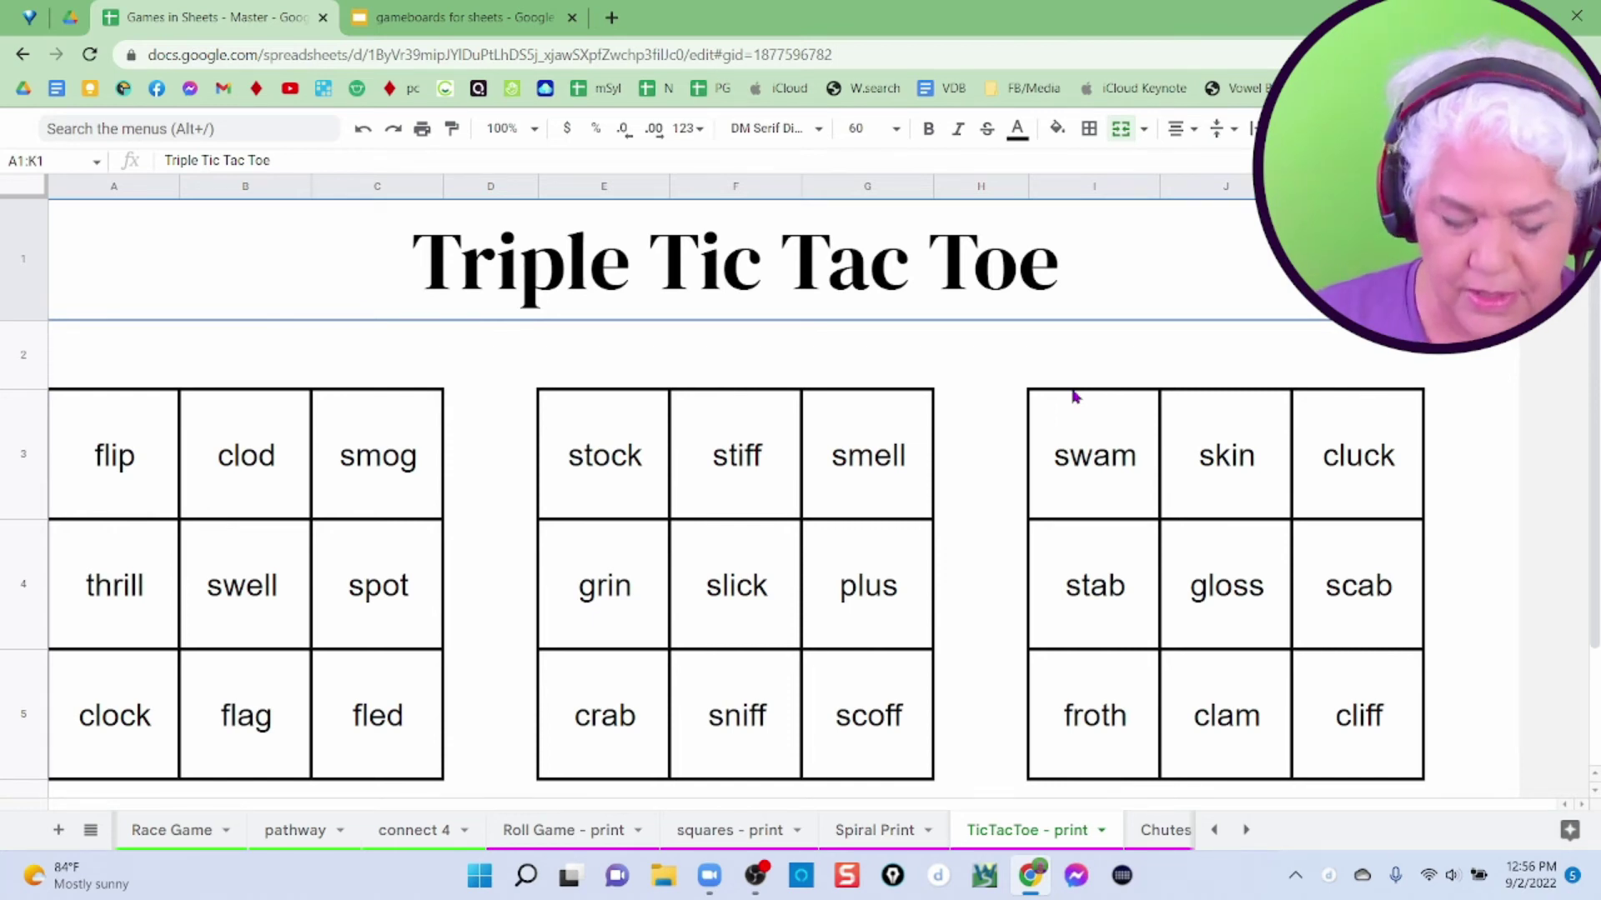
- Preview the Triple Tic Tac Toe sheet's printout and close the preview
{"action": "key", "text": "ctrl+p"}
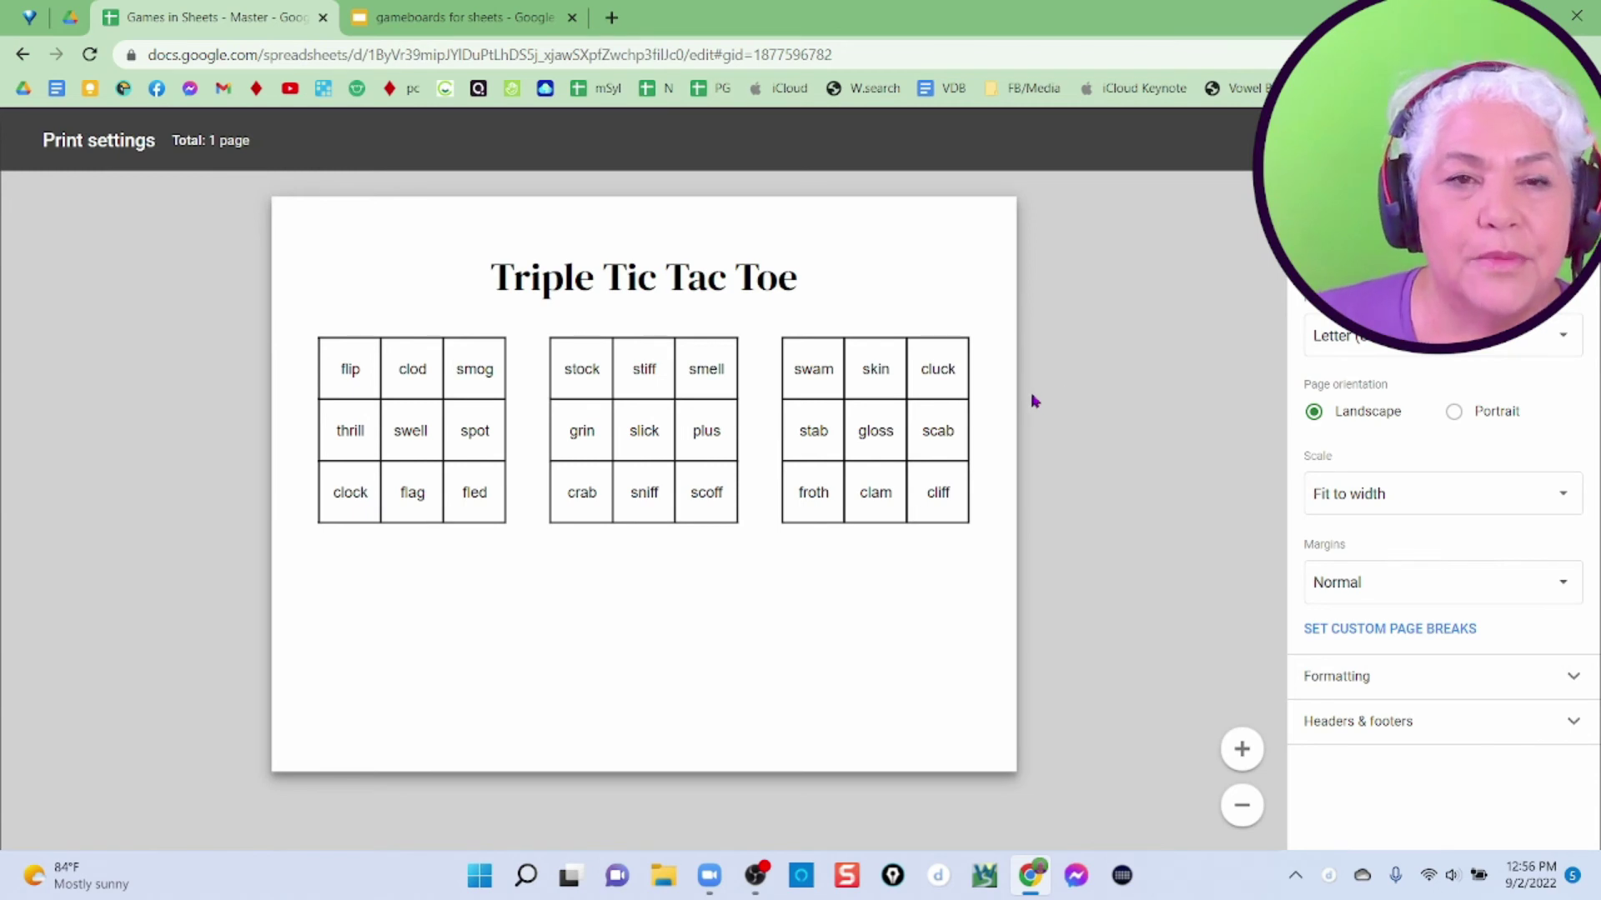
{"action": "key", "text": "Escape"}
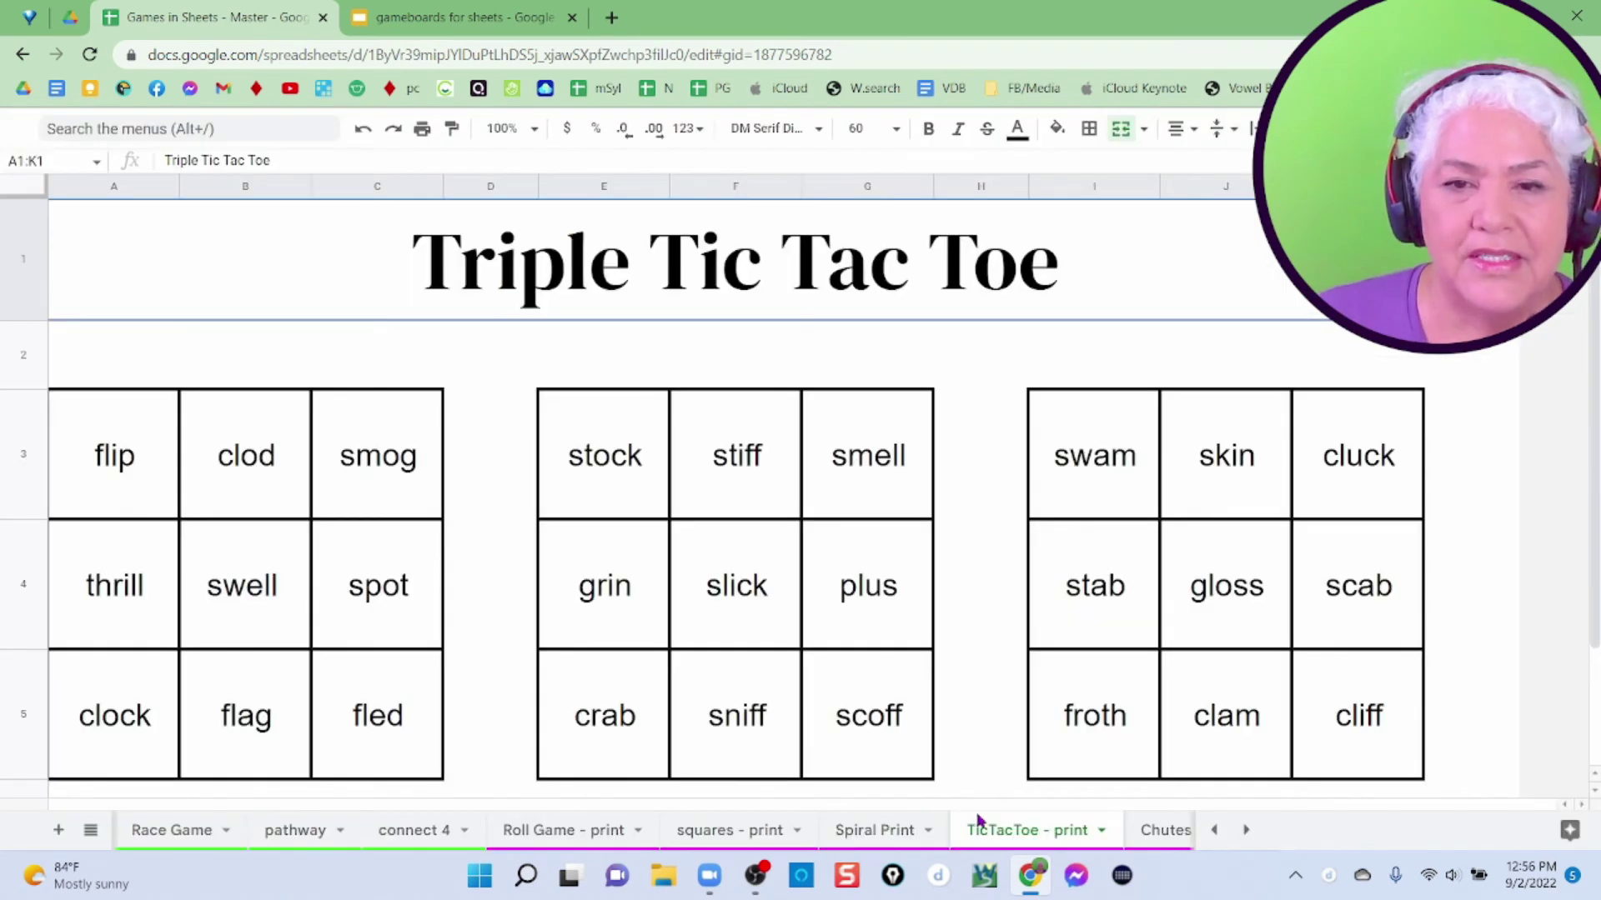
- Open the Chutes - print sheet, look over its board and preview the full page in the print settings
{"action": "left_click", "coordinate": [1169, 838]}
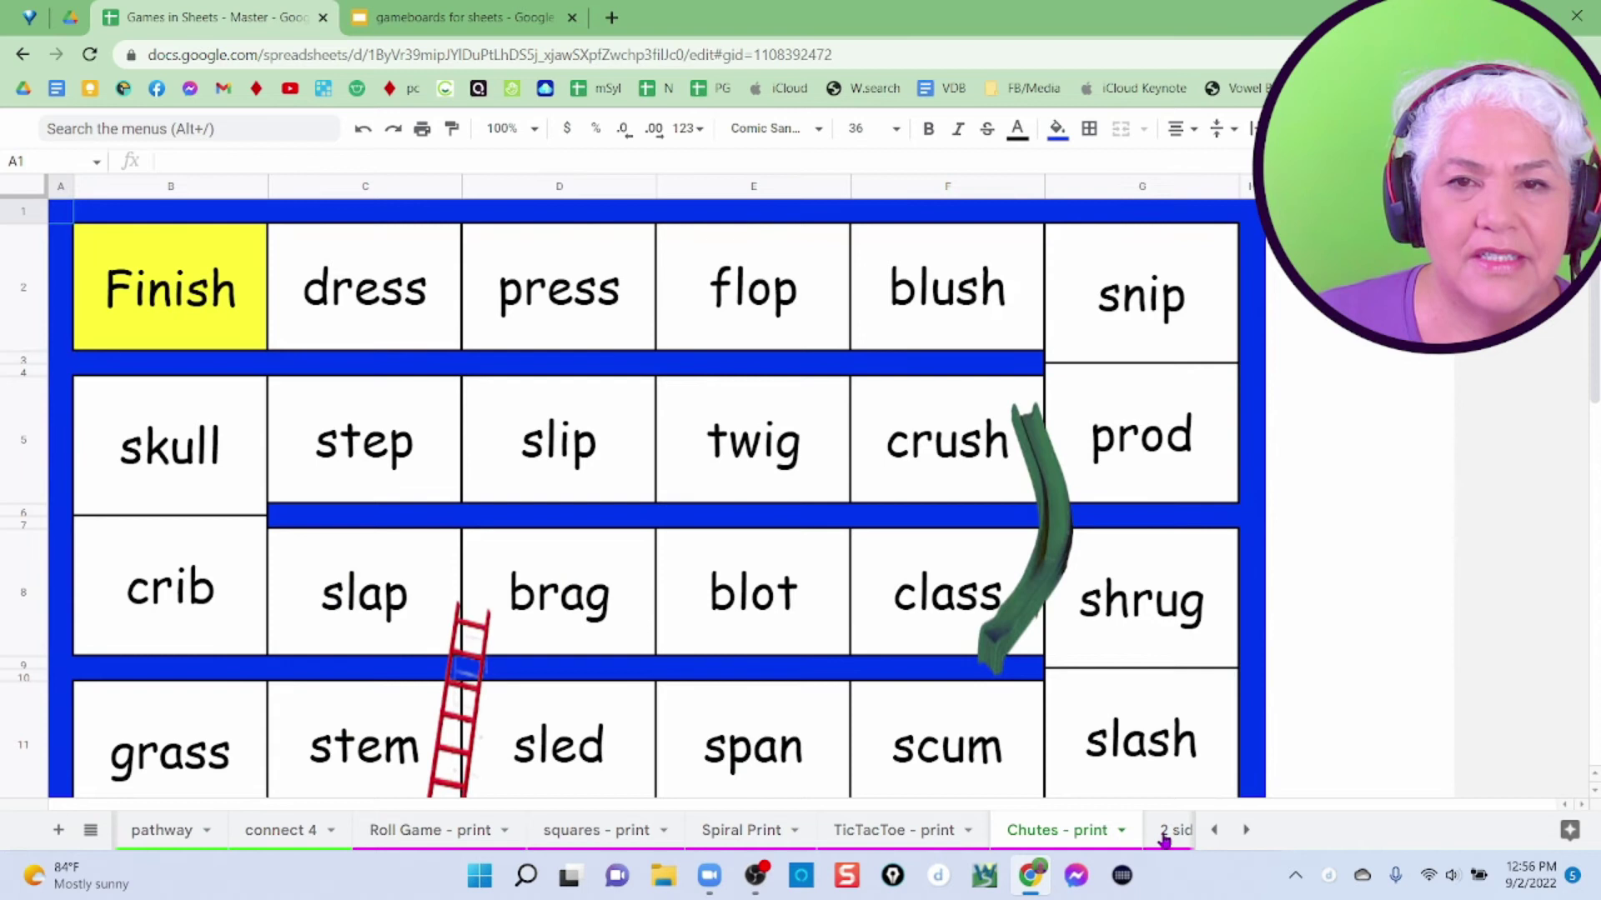
{"action": "scroll", "coordinate": [1210, 709], "scroll_direction": "down", "scroll_amount": 6}
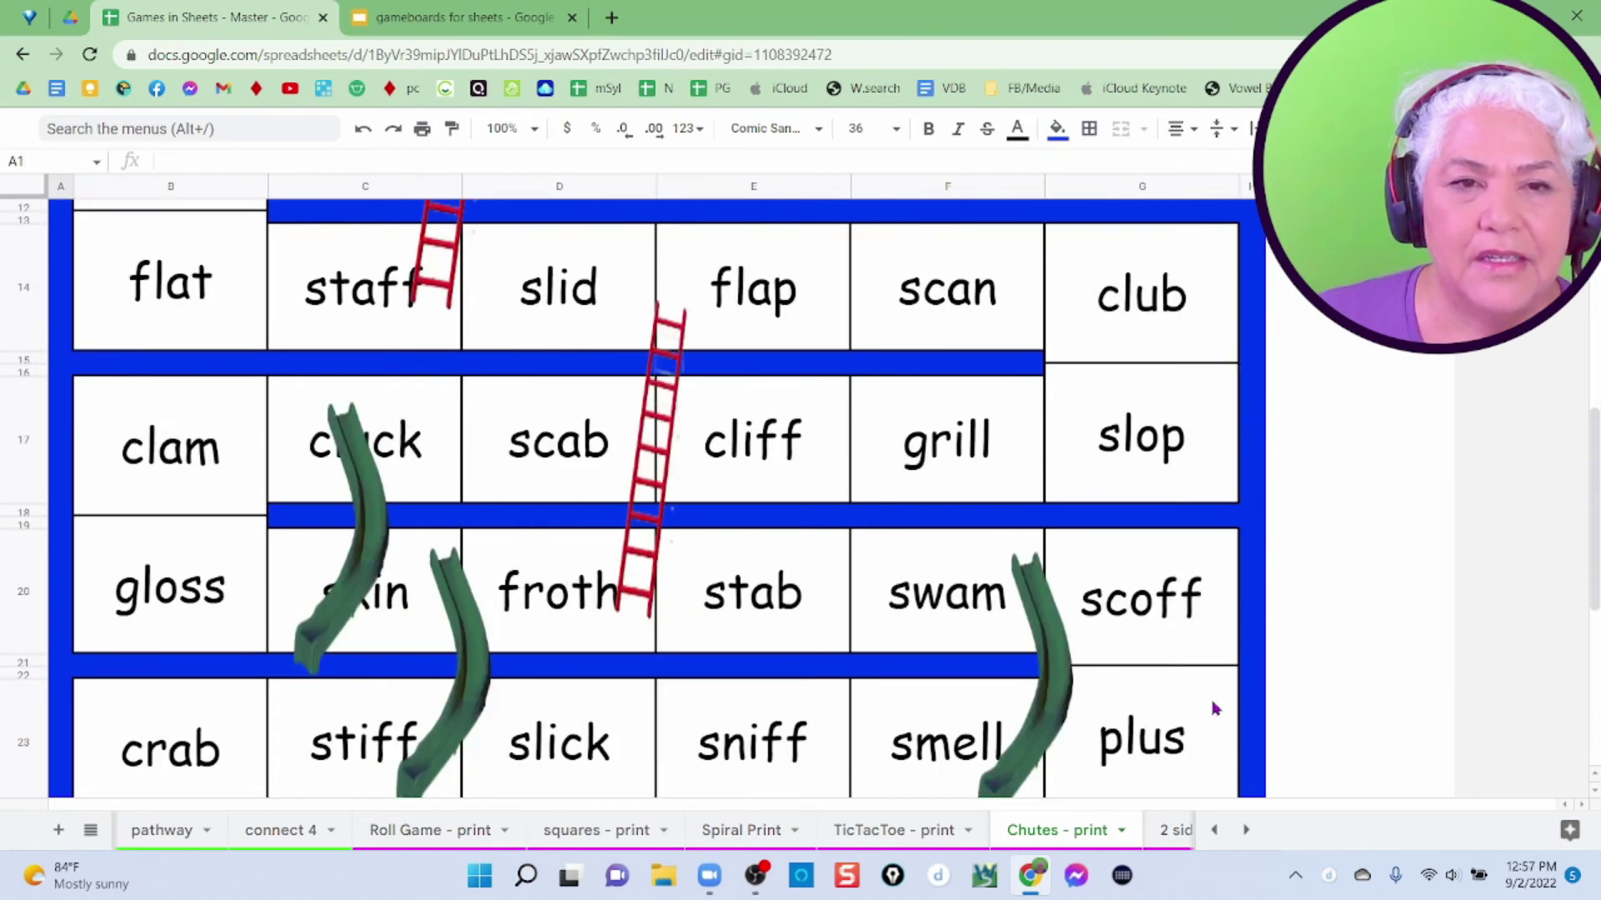
{"action": "scroll", "coordinate": [1216, 710], "scroll_direction": "up", "scroll_amount": 6}
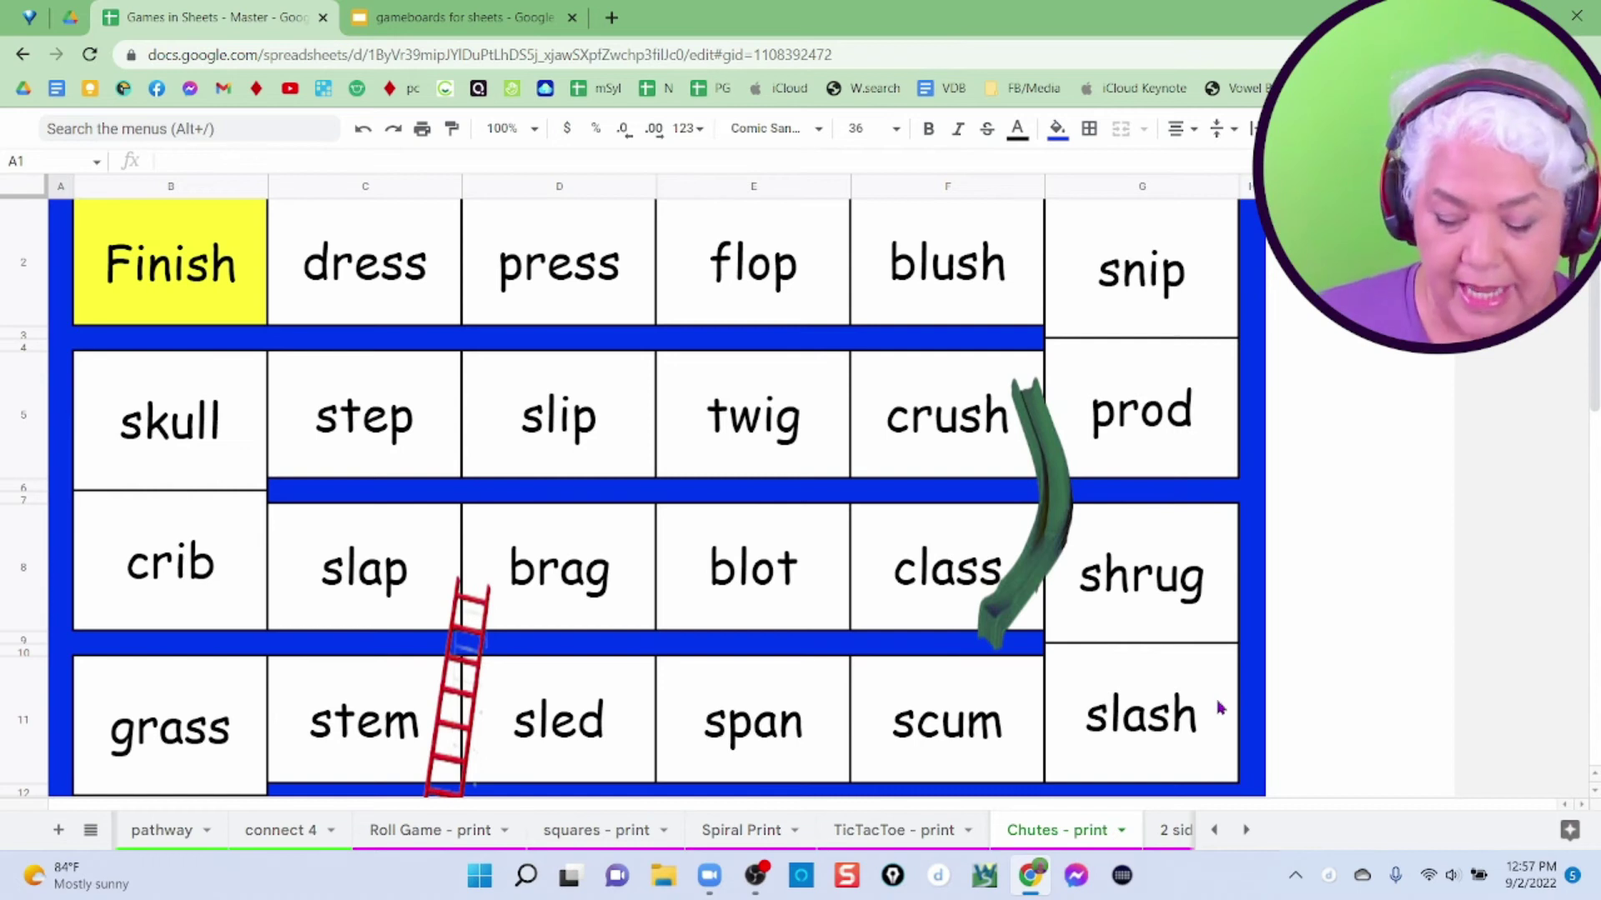
{"action": "key", "text": "ctrl+p"}
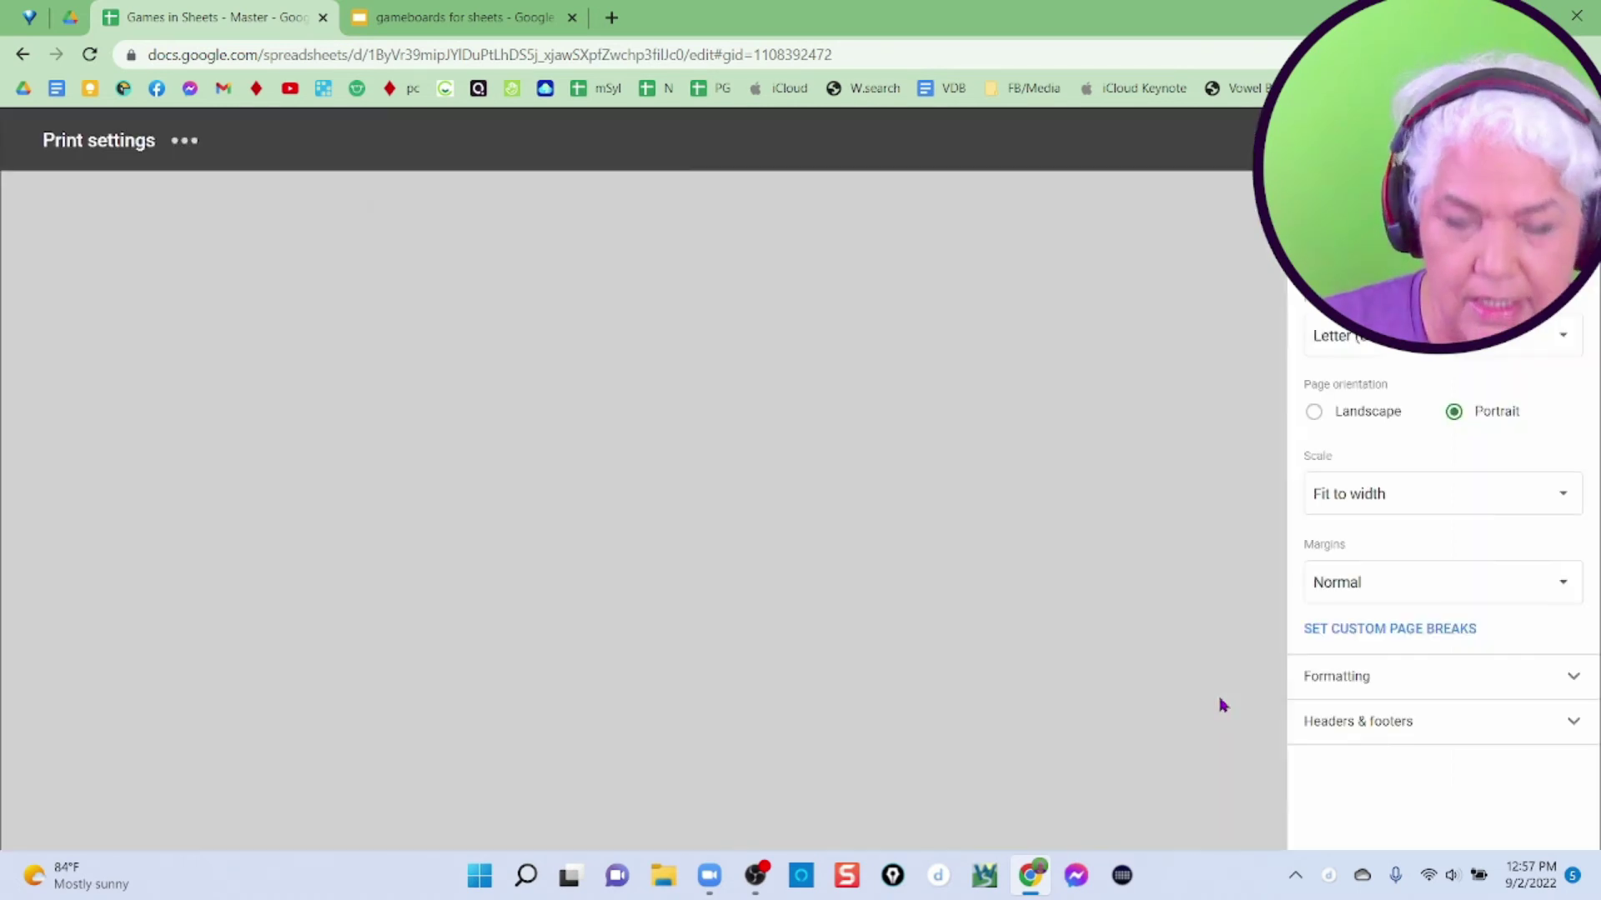
{"action": "scroll", "coordinate": [907, 659], "scroll_direction": "down", "scroll_amount": 2}
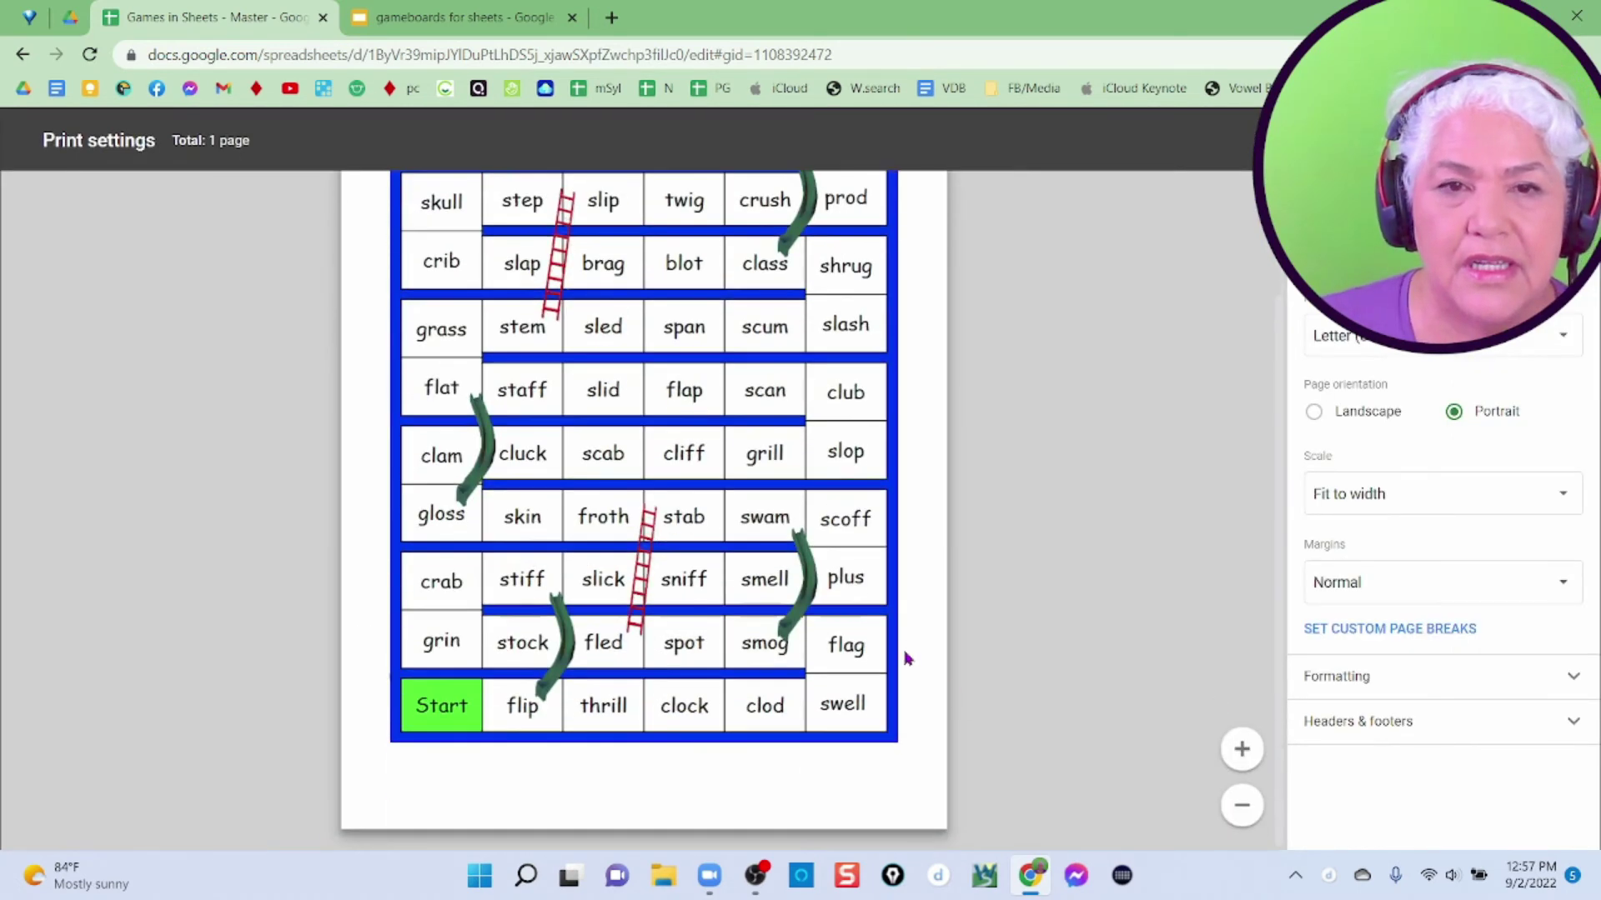
{"action": "scroll", "coordinate": [907, 659], "scroll_direction": "up", "scroll_amount": 2}
{"action": "scroll", "coordinate": [909, 656], "scroll_direction": "down", "scroll_amount": 2}
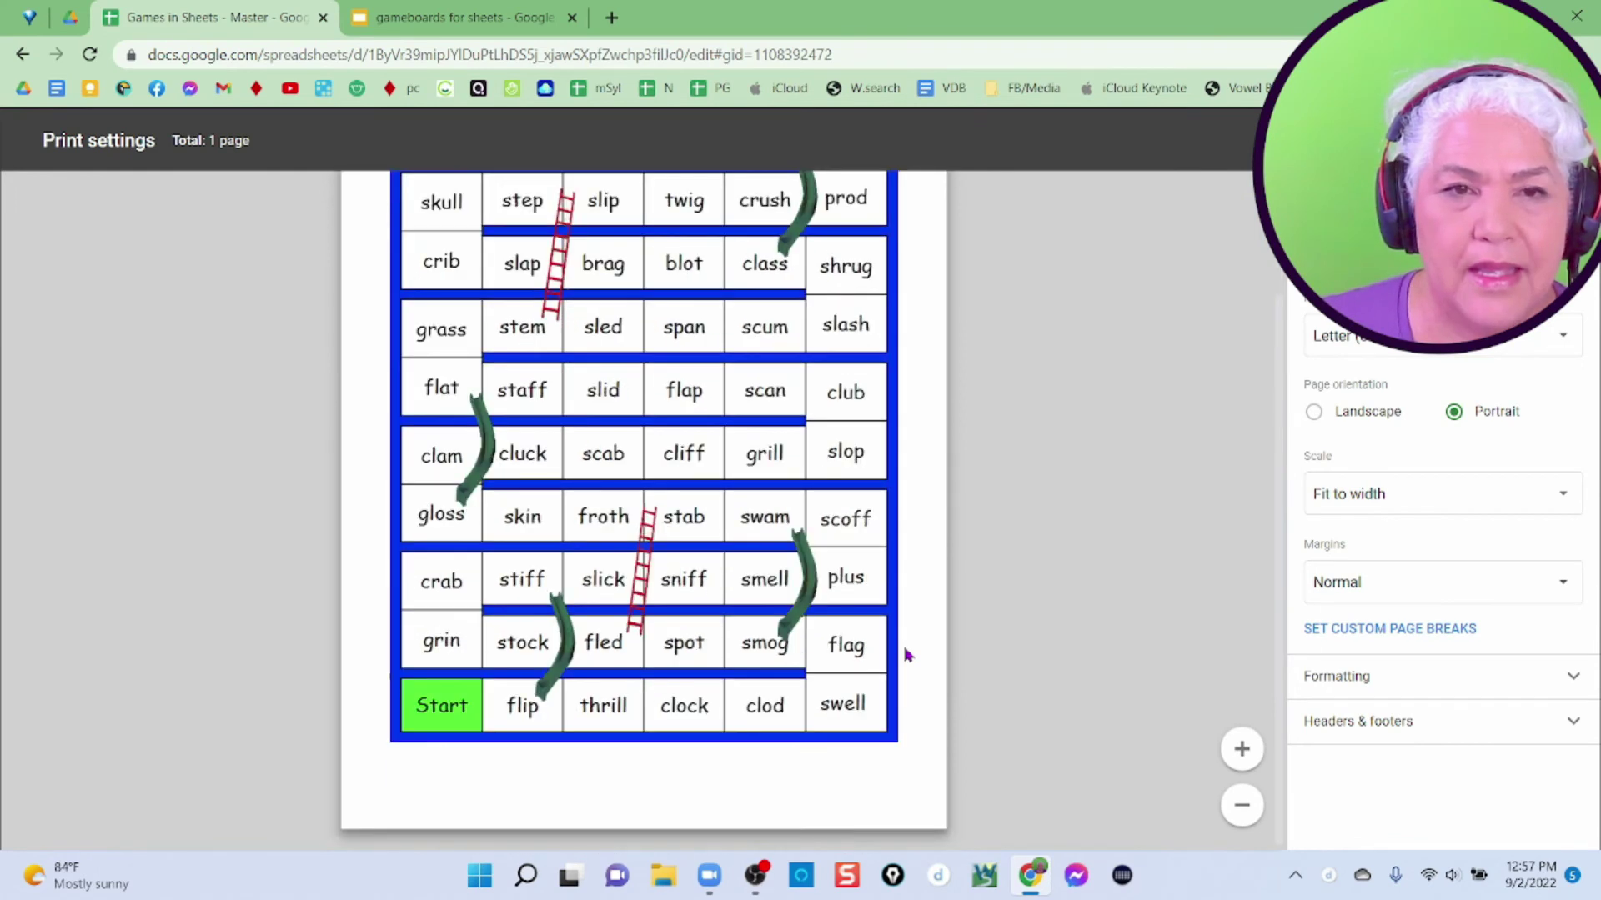
{"action": "scroll", "coordinate": [905, 655], "scroll_direction": "up", "scroll_amount": 2}
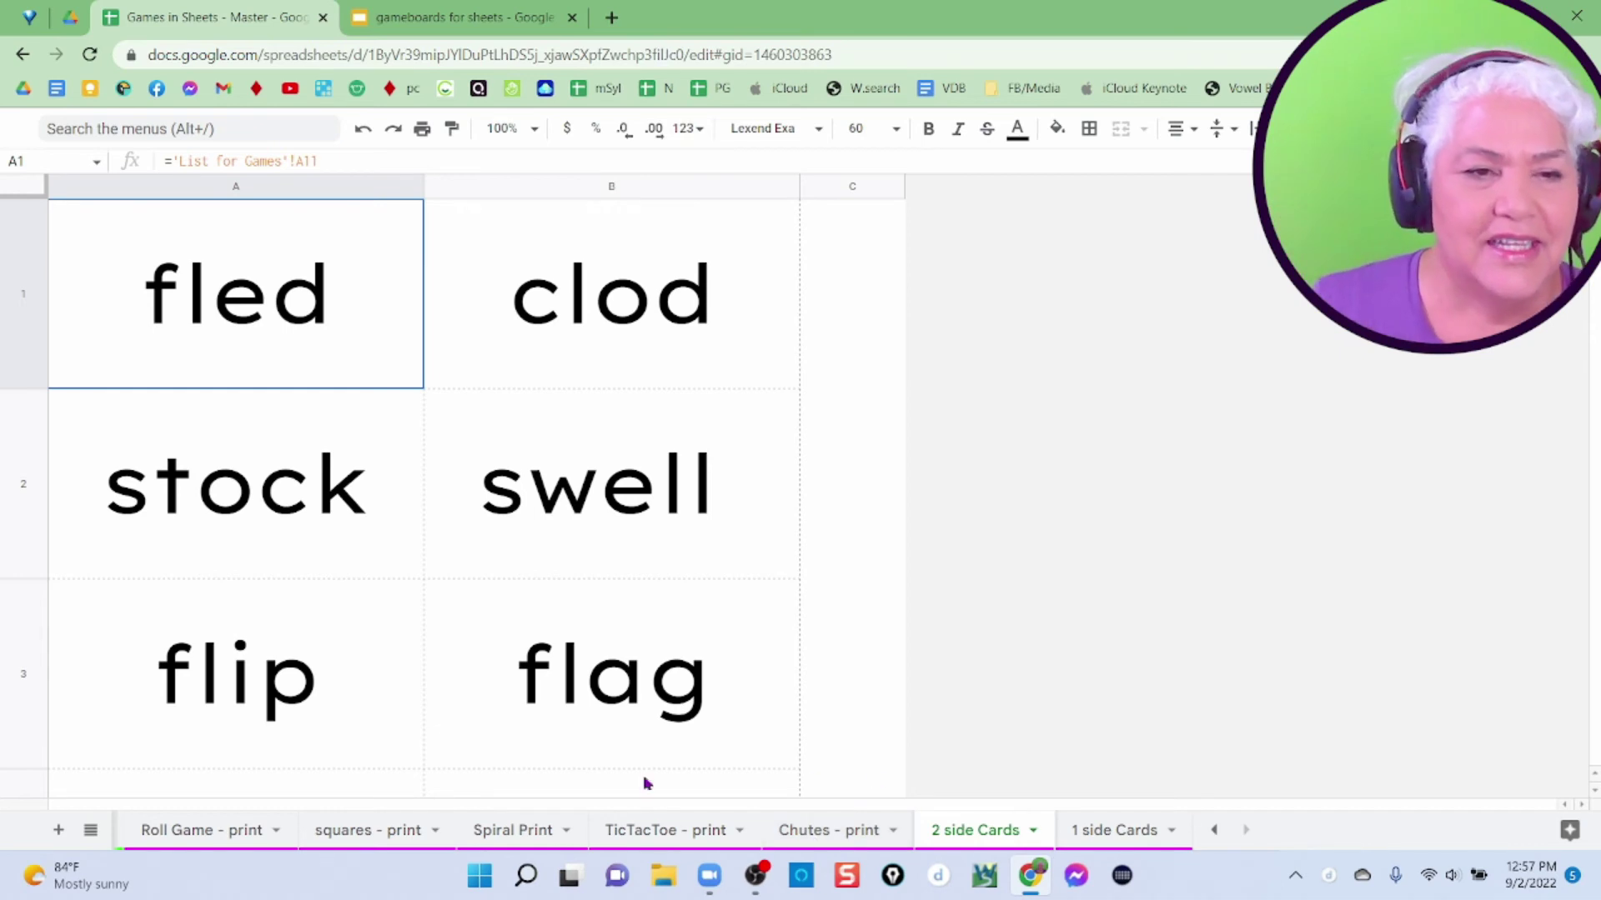
- Find flashcards in the list of all sheets, open it and draw two new cards
{"action": "left_click", "coordinate": [90, 829]}
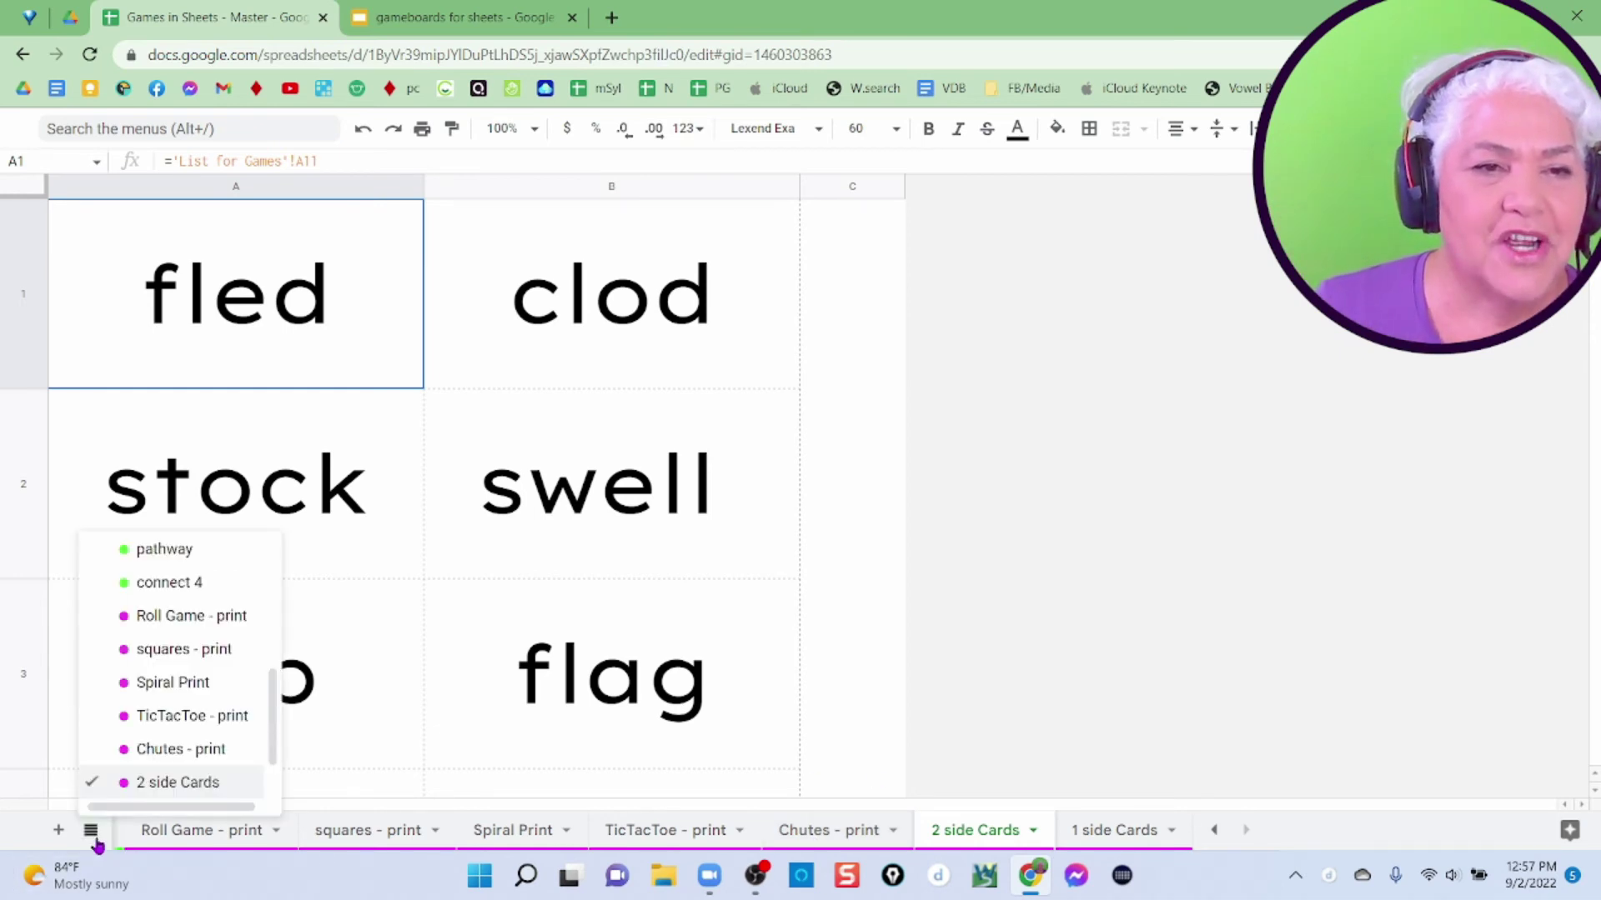
{"action": "scroll", "coordinate": [171, 601], "scroll_direction": "up", "scroll_amount": 5}
{"action": "left_click", "coordinate": [168, 619]}
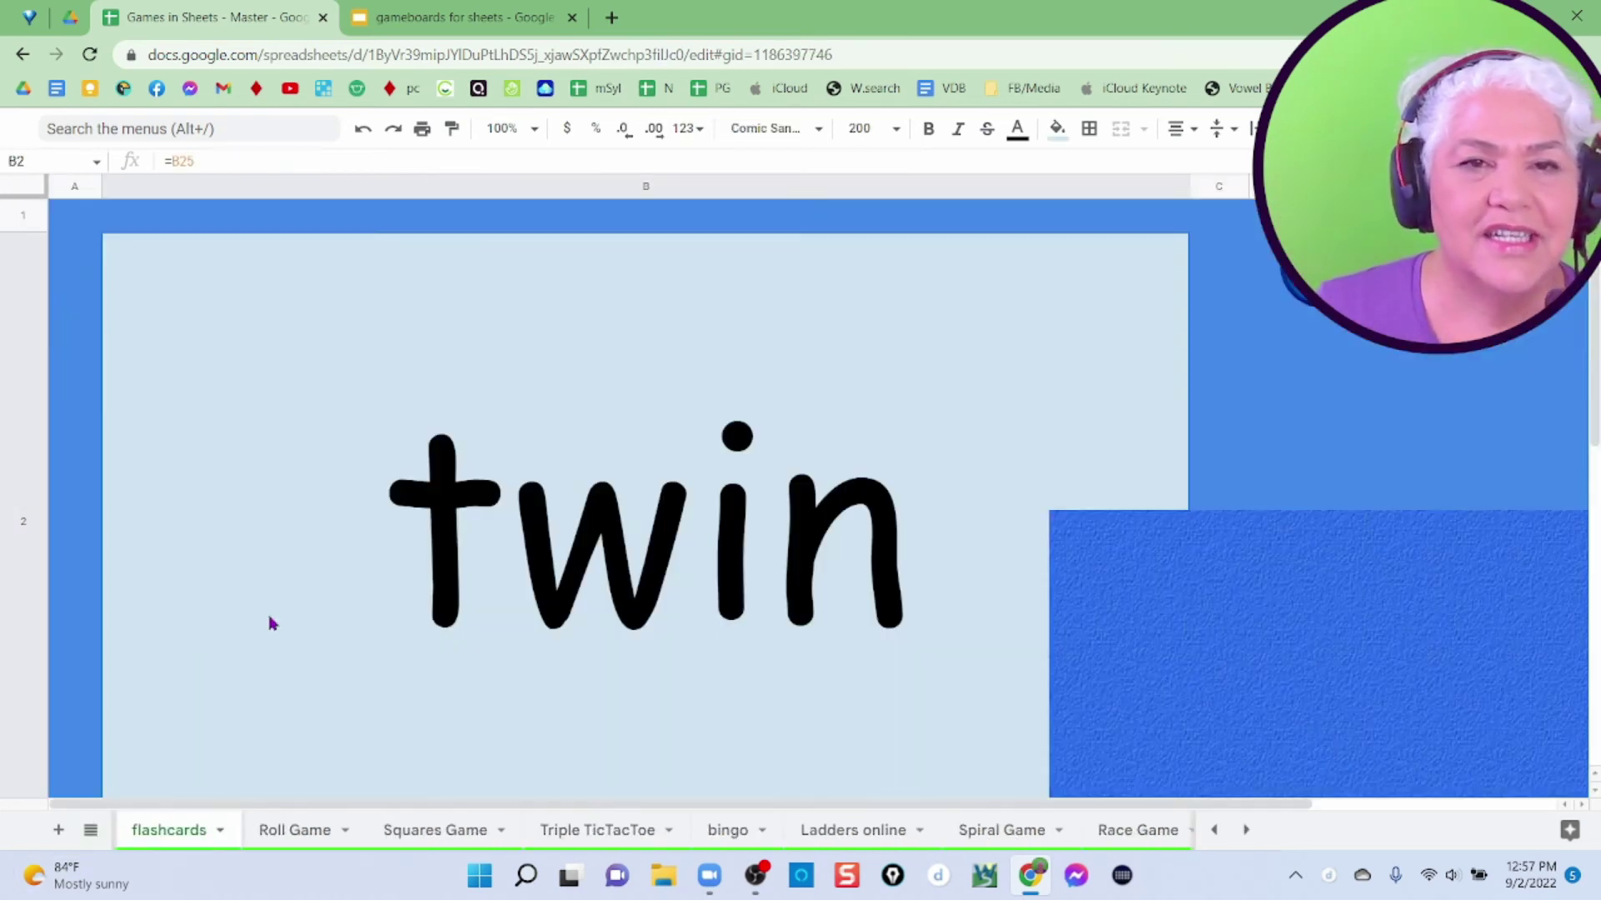
{"action": "left_click", "coordinate": [1338, 250]}
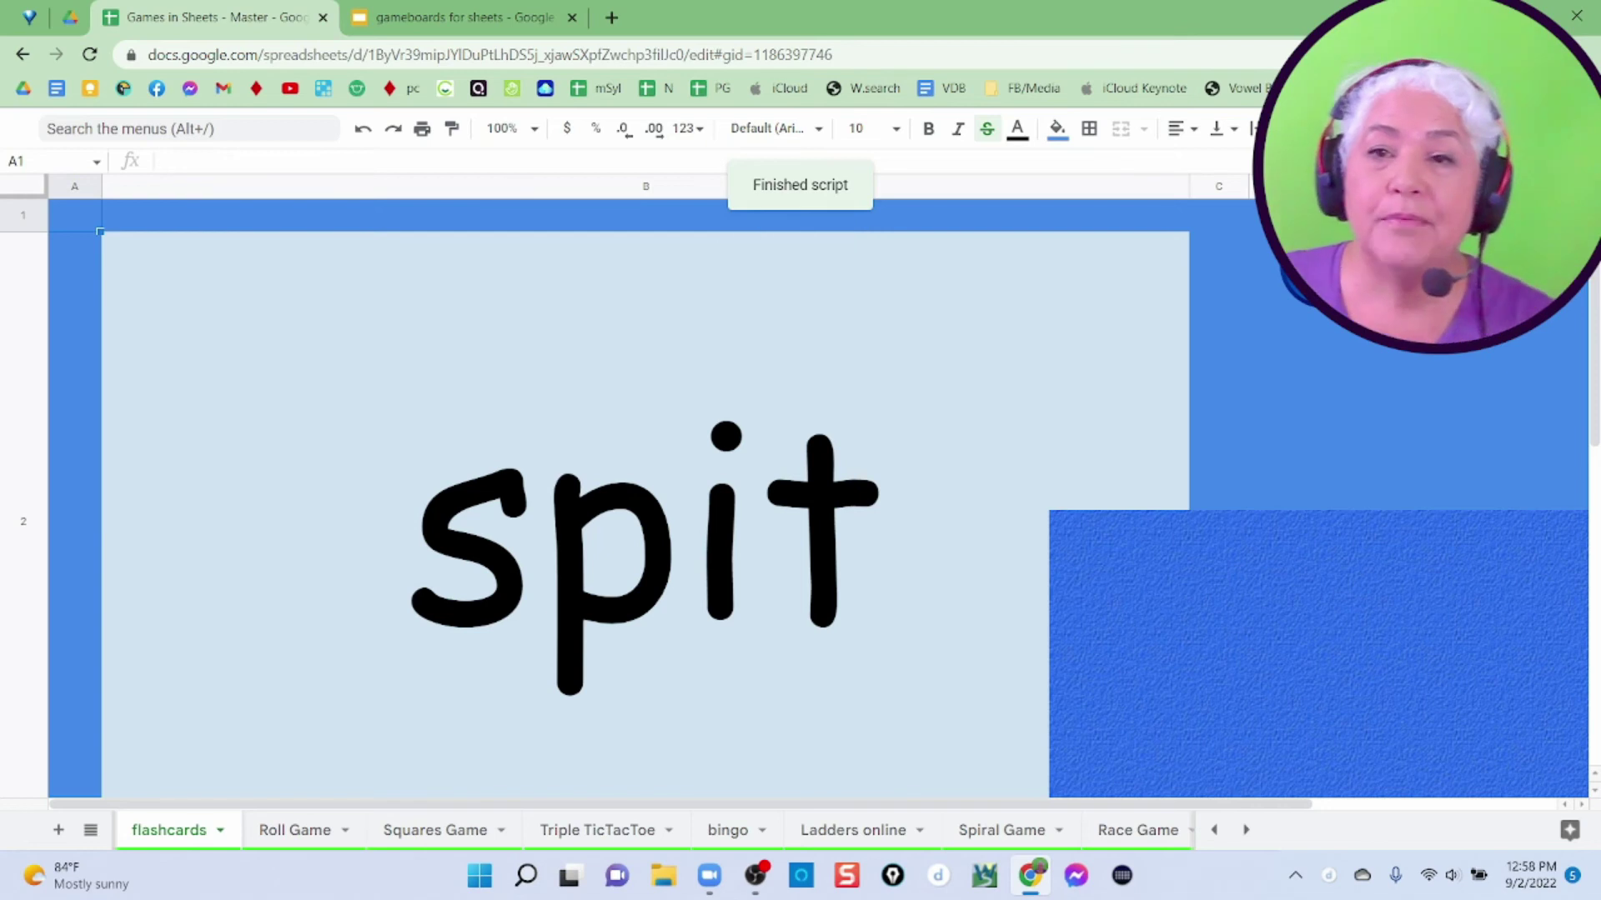
{"action": "left_click", "coordinate": [1338, 250]}
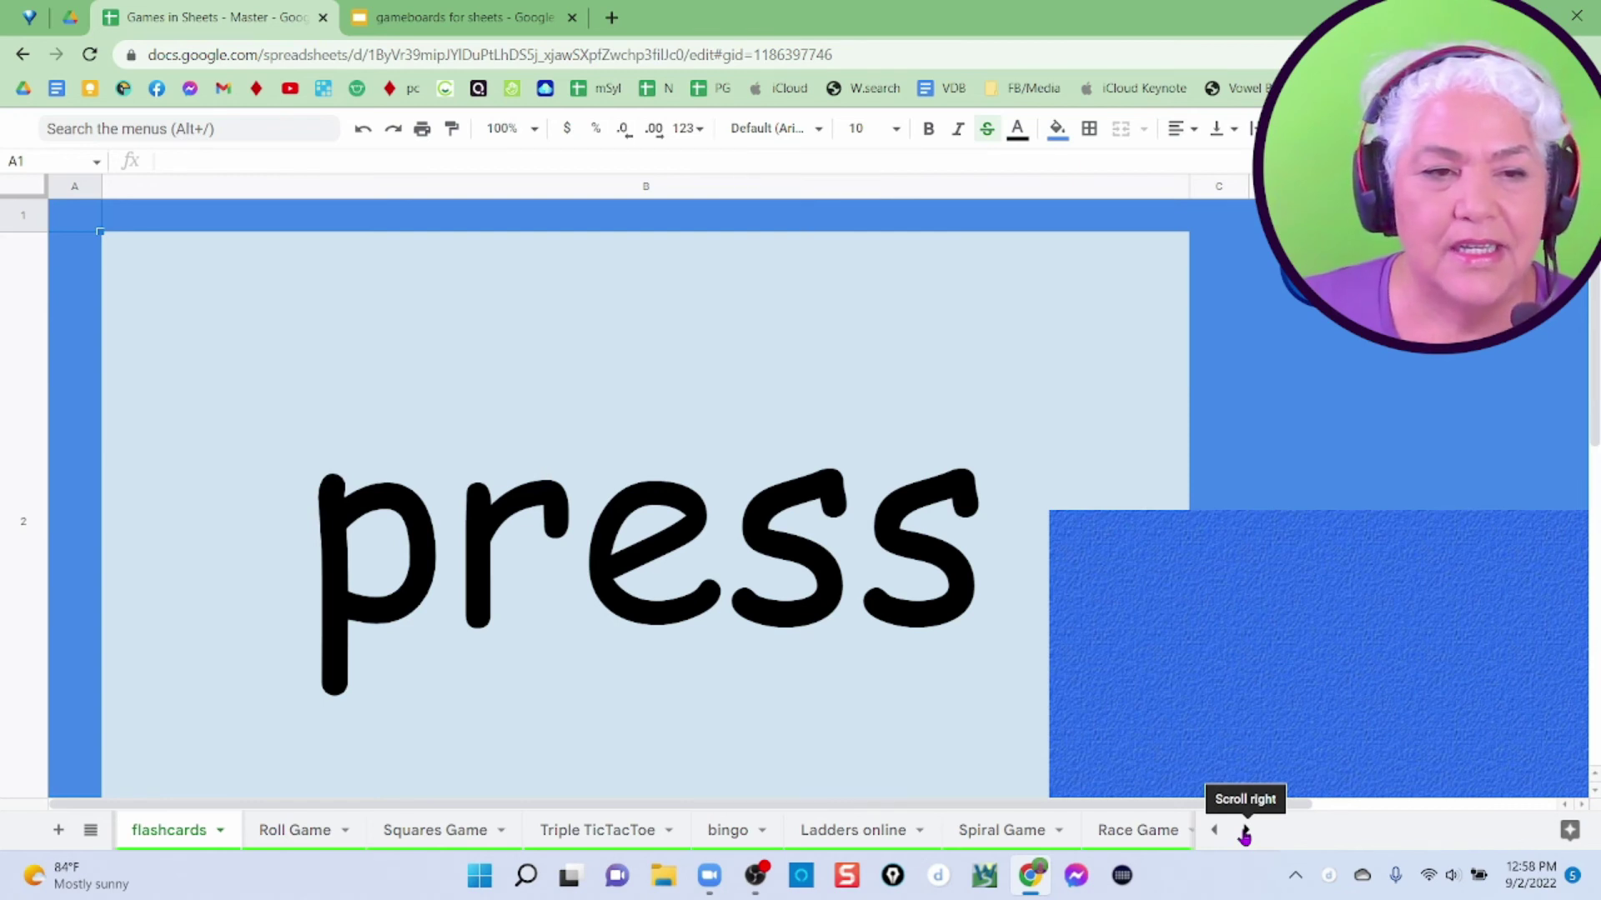
- Open the 2 side Cards sheet and look through its word fronts and CCVC Words card backs
{"action": "left_click", "coordinate": [1243, 832]}
{"action": "left_click", "coordinate": [1243, 832]}
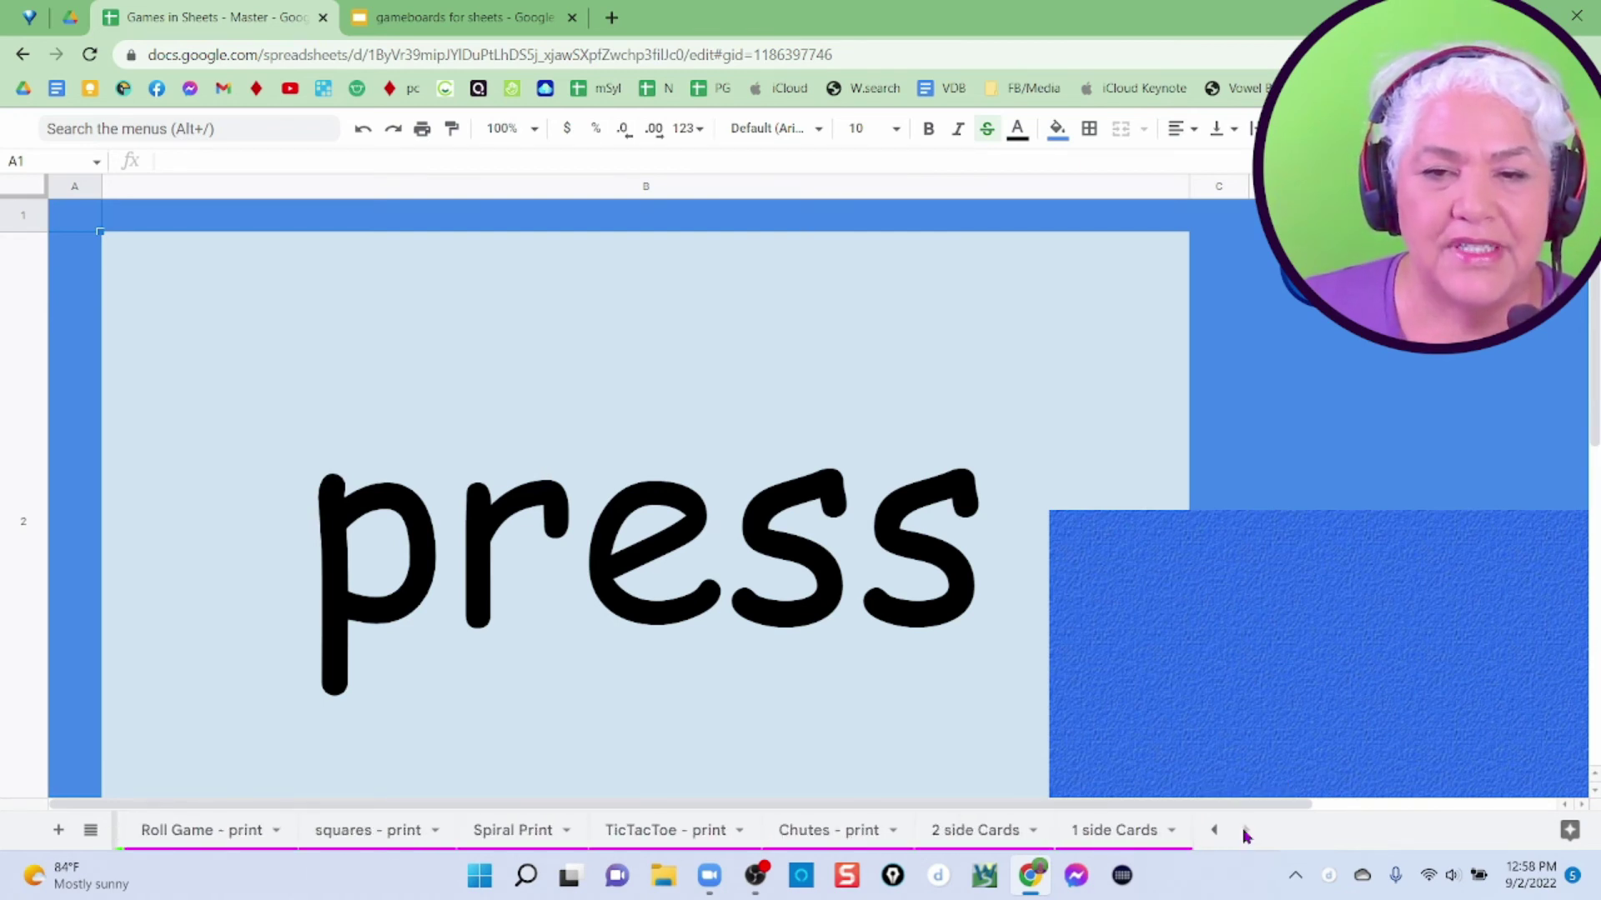
{"action": "left_click", "coordinate": [983, 831]}
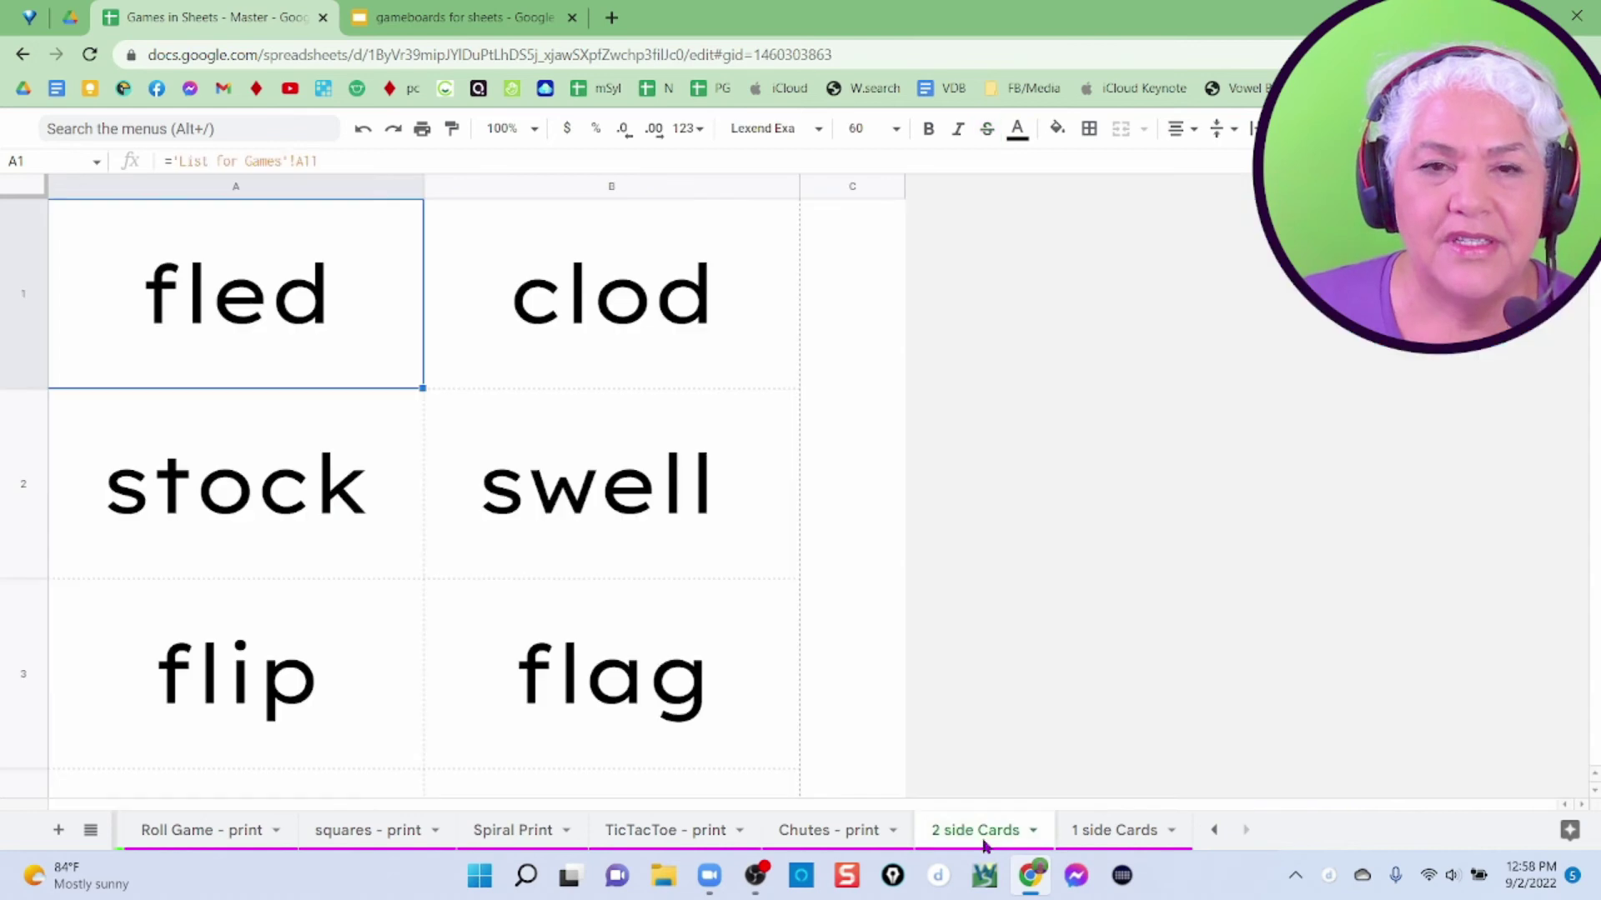
{"action": "scroll", "coordinate": [670, 582], "scroll_direction": "down", "scroll_amount": 6}
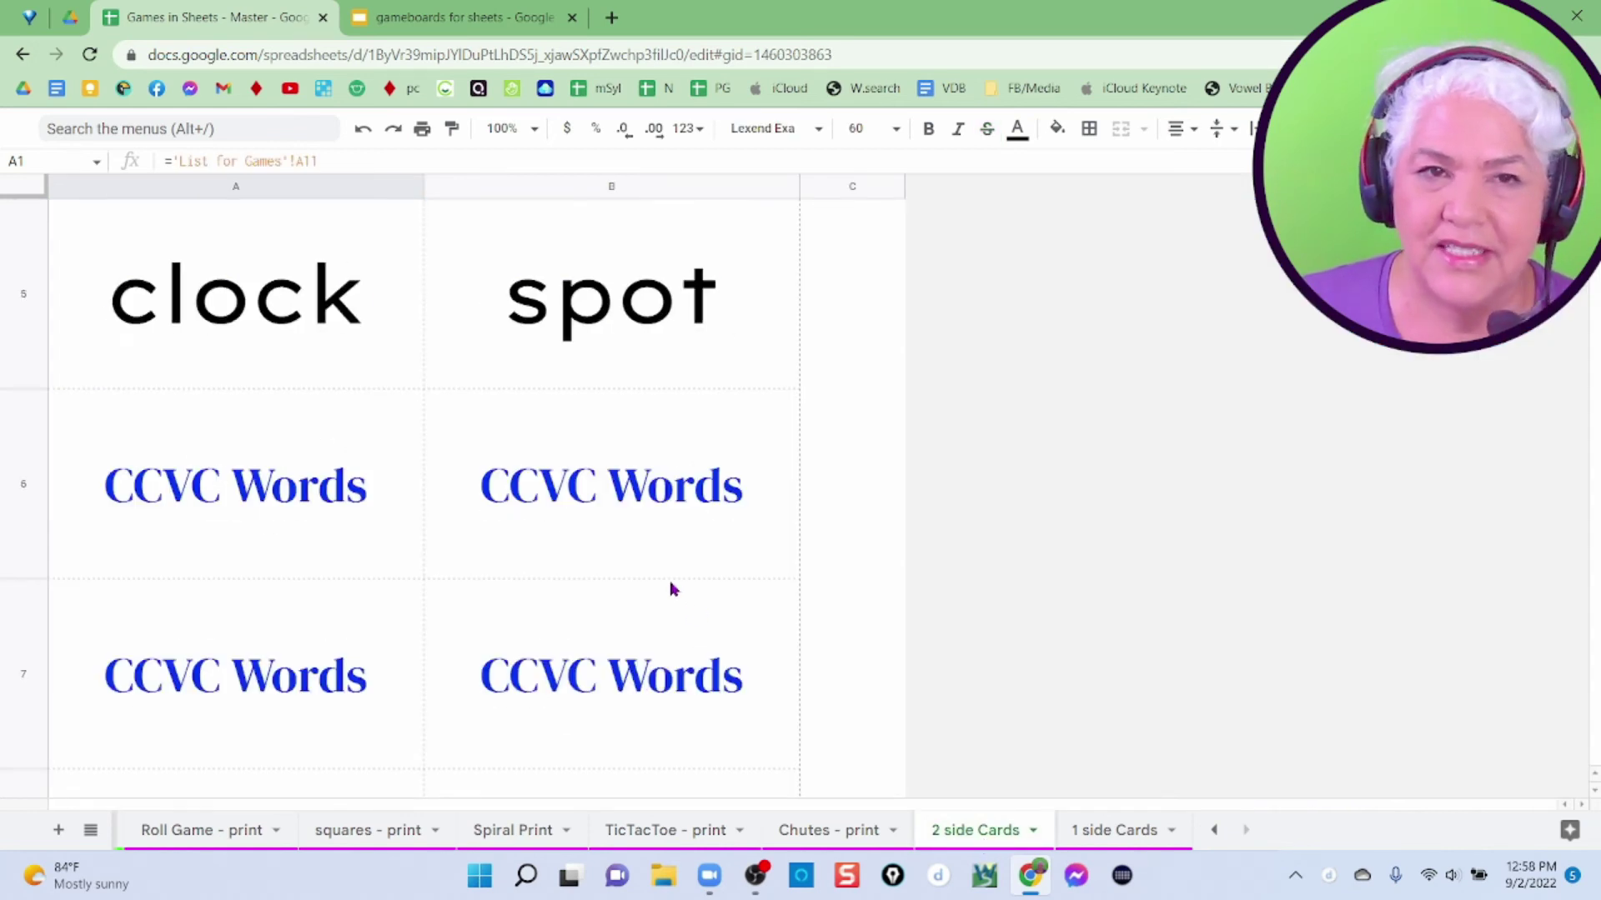
{"action": "scroll", "coordinate": [671, 580], "scroll_direction": "down", "scroll_amount": 12}
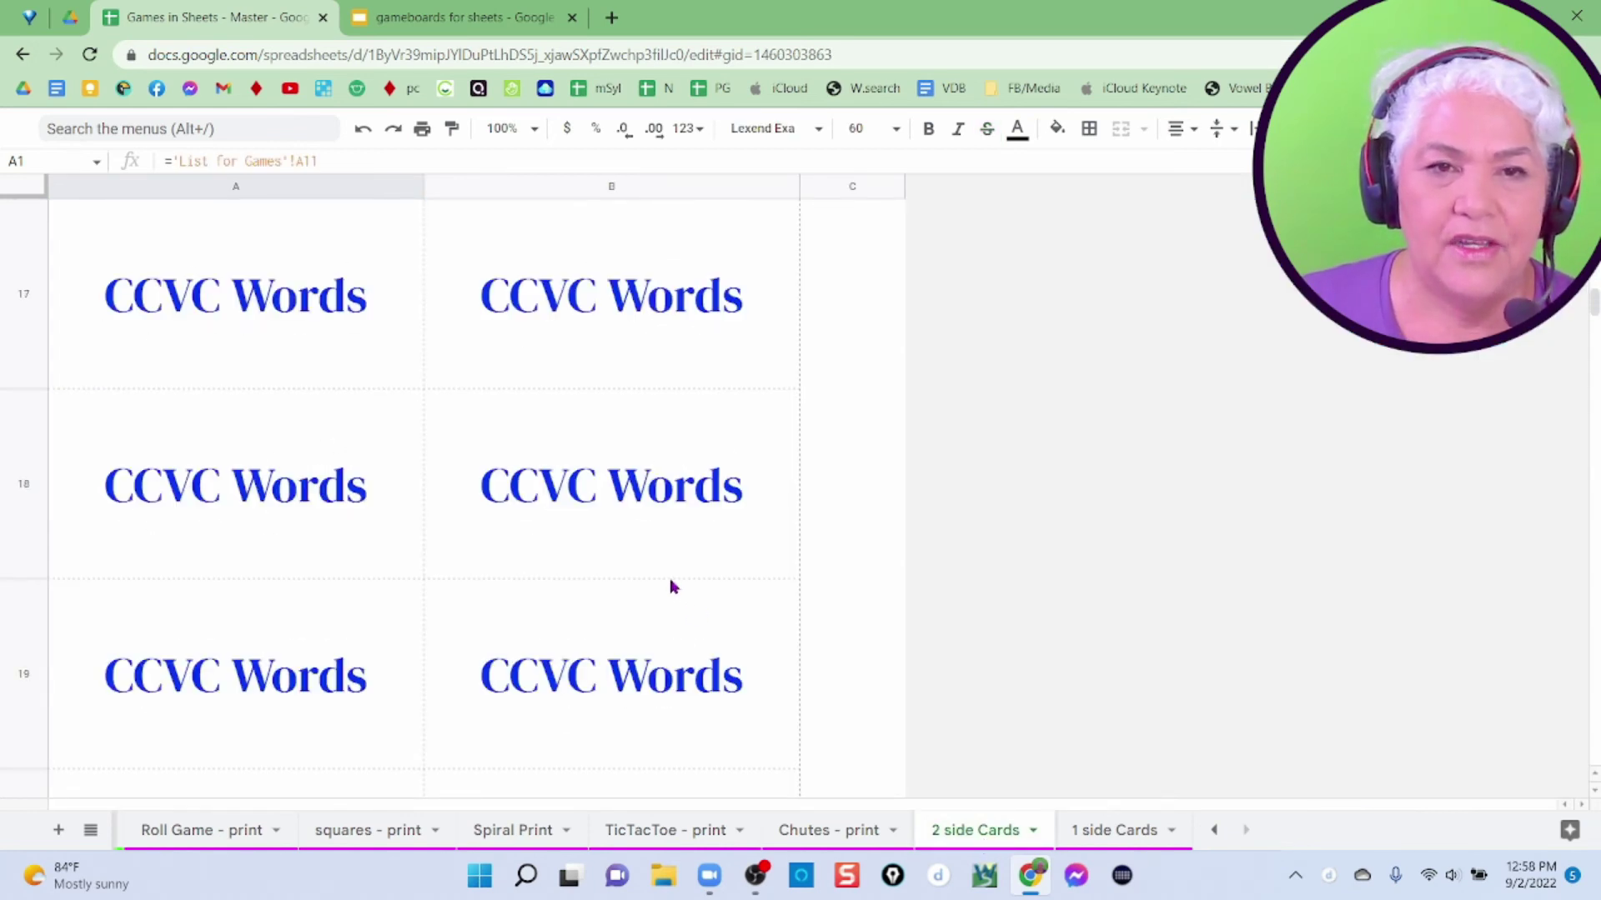
{"action": "scroll", "coordinate": [672, 587], "scroll_direction": "down", "scroll_amount": 3}
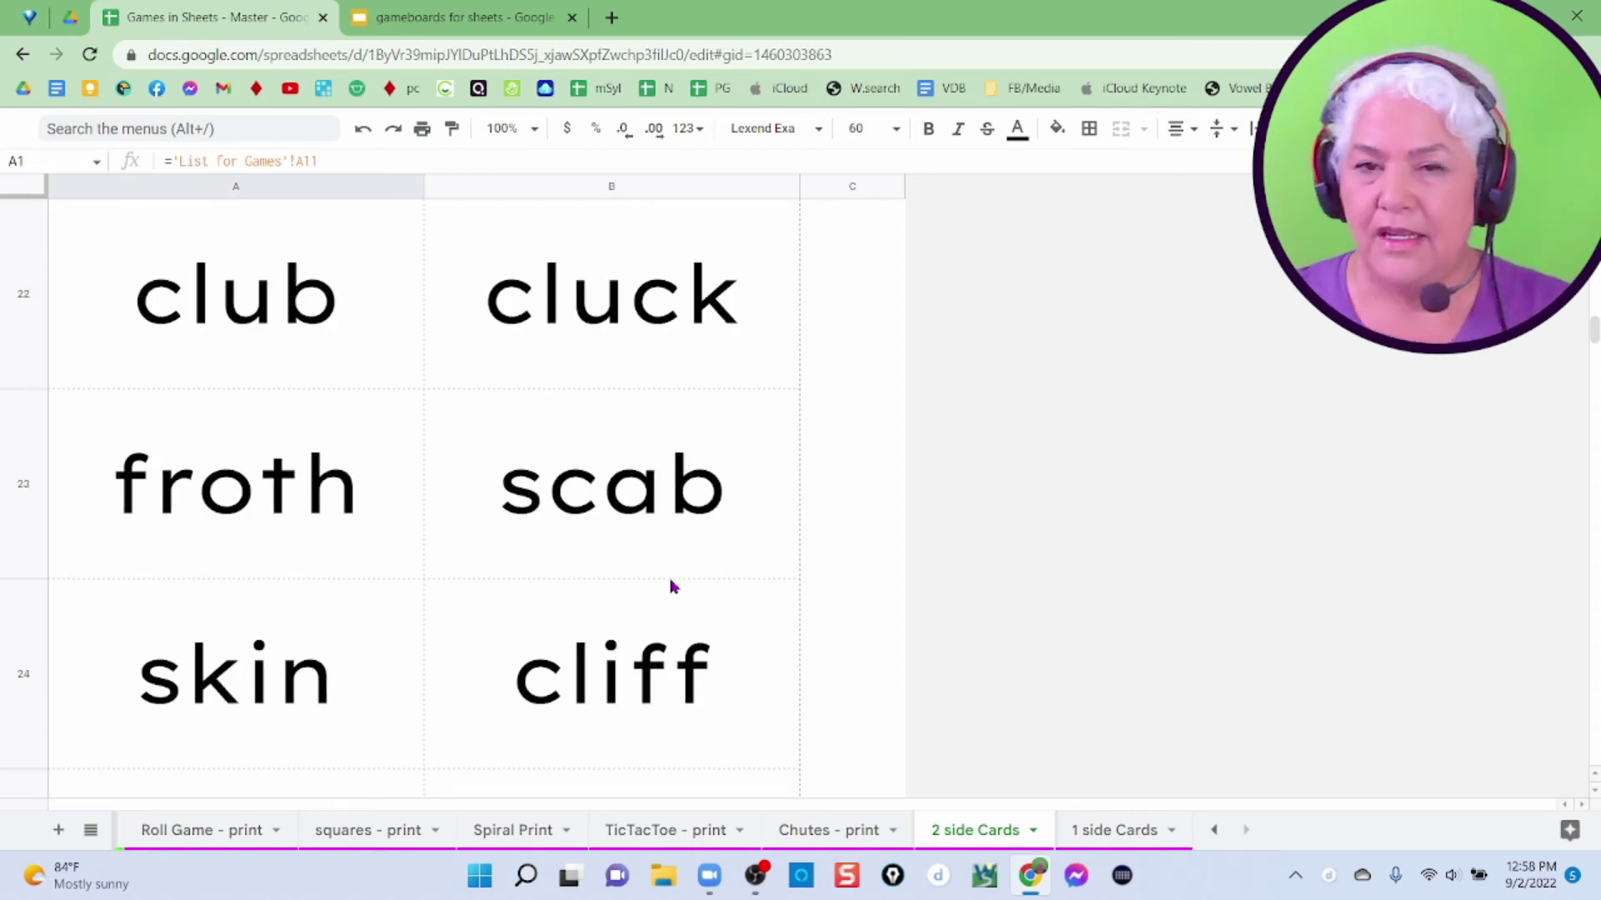
{"action": "scroll", "coordinate": [675, 641], "scroll_direction": "up", "scroll_amount": 5}
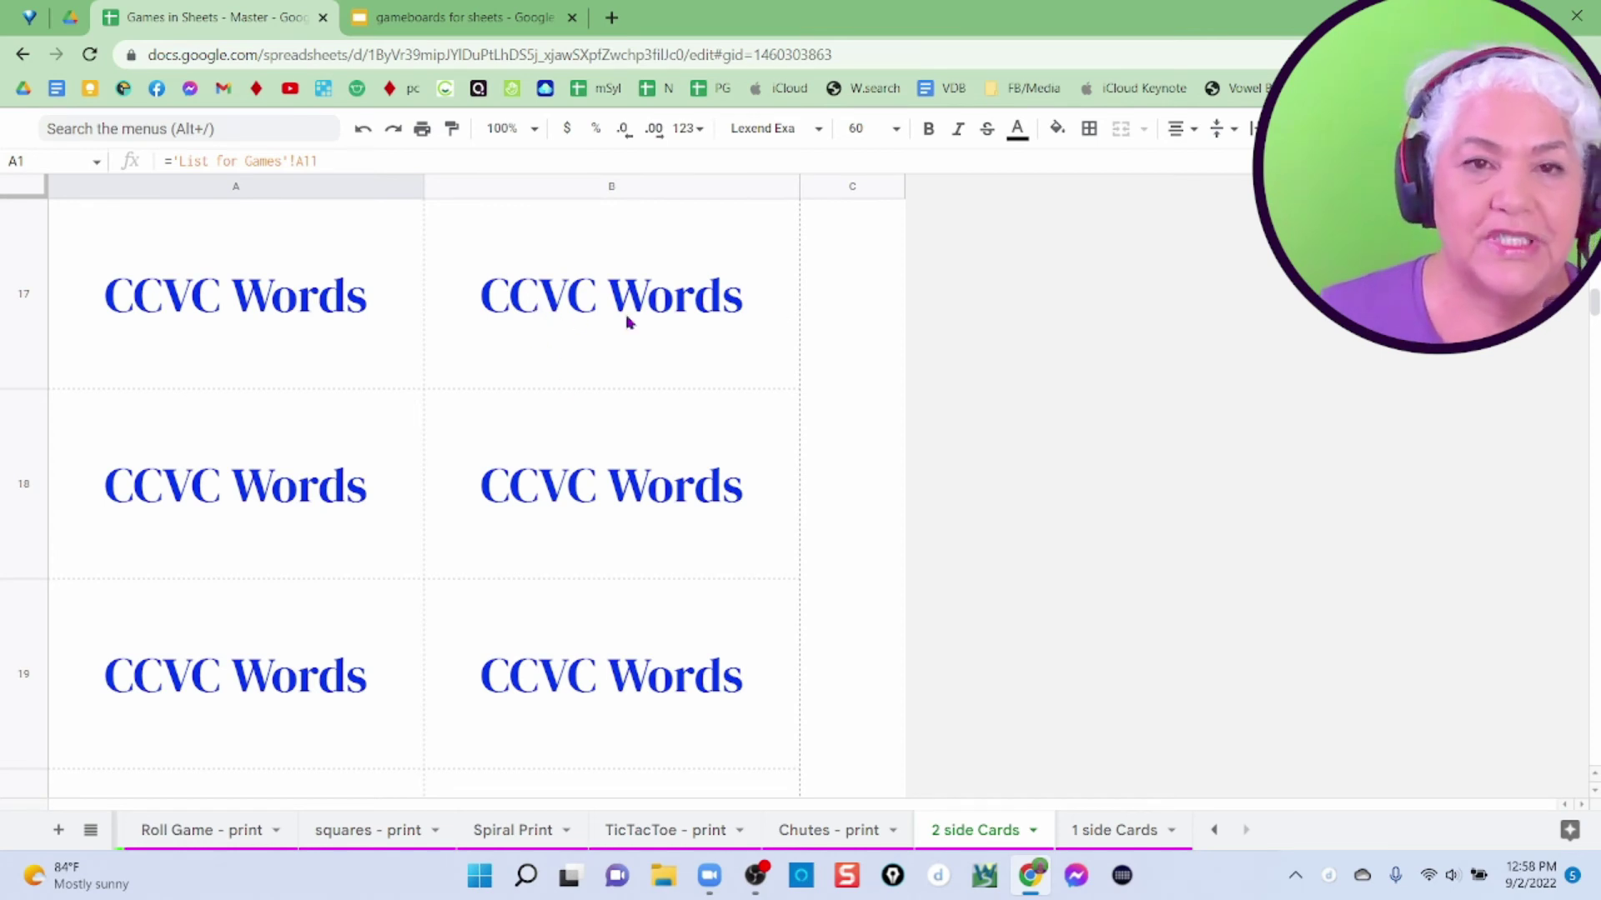
- Open the 1 side Cards sheet and look through its word cards
{"action": "left_click", "coordinate": [1129, 841]}
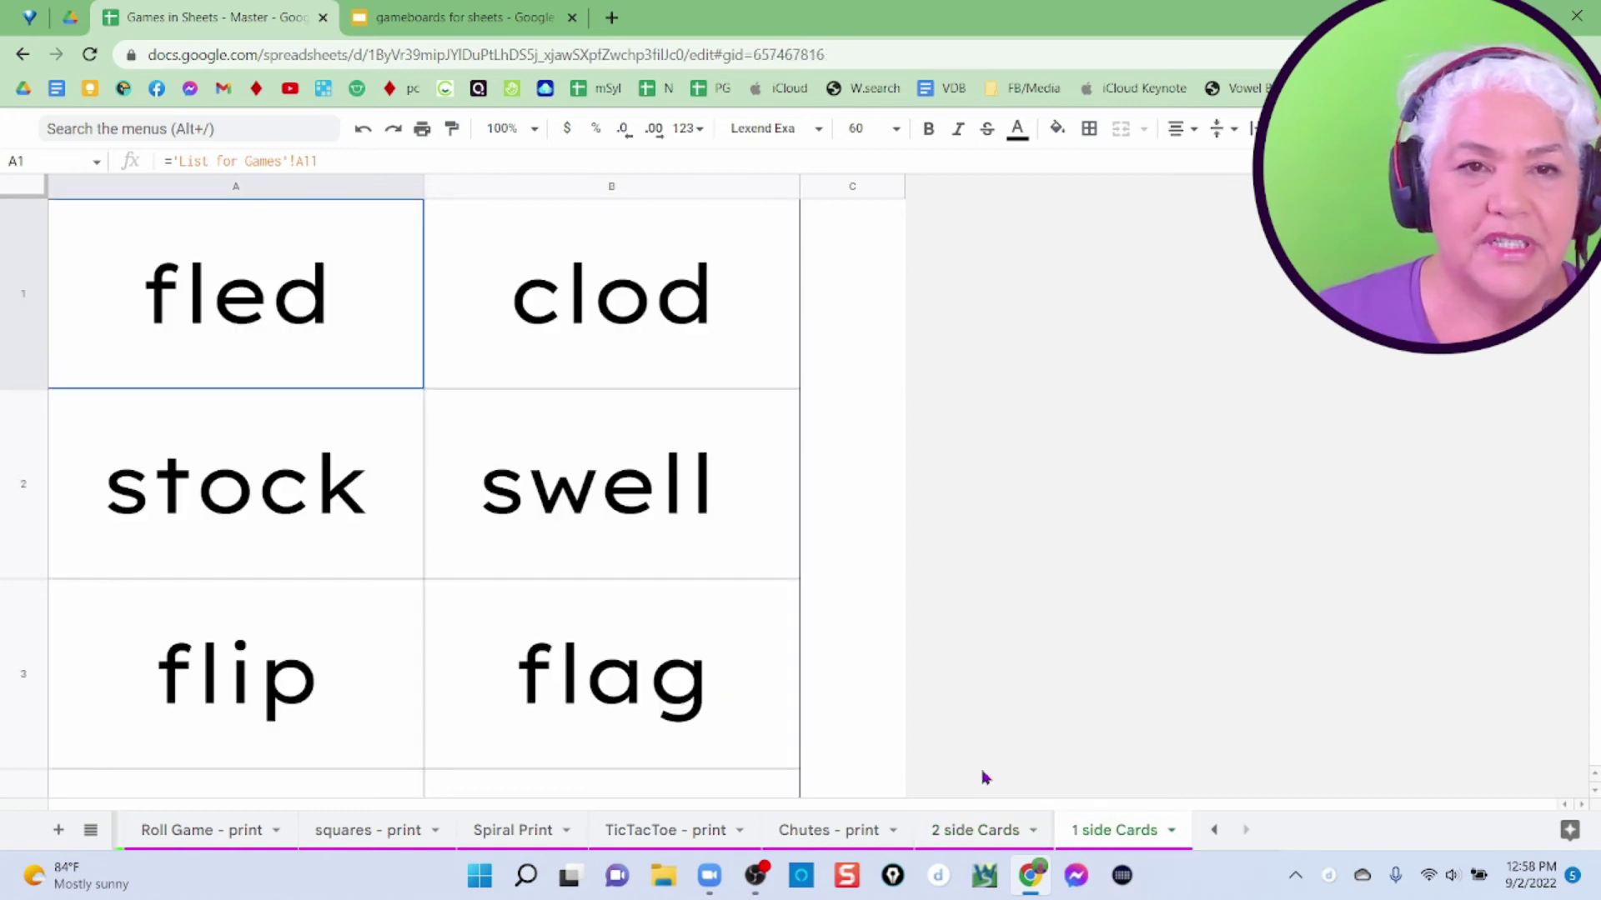
{"action": "scroll", "coordinate": [679, 671], "scroll_direction": "down", "scroll_amount": 20}
{"action": "scroll", "coordinate": [680, 671], "scroll_direction": "up", "scroll_amount": 20}
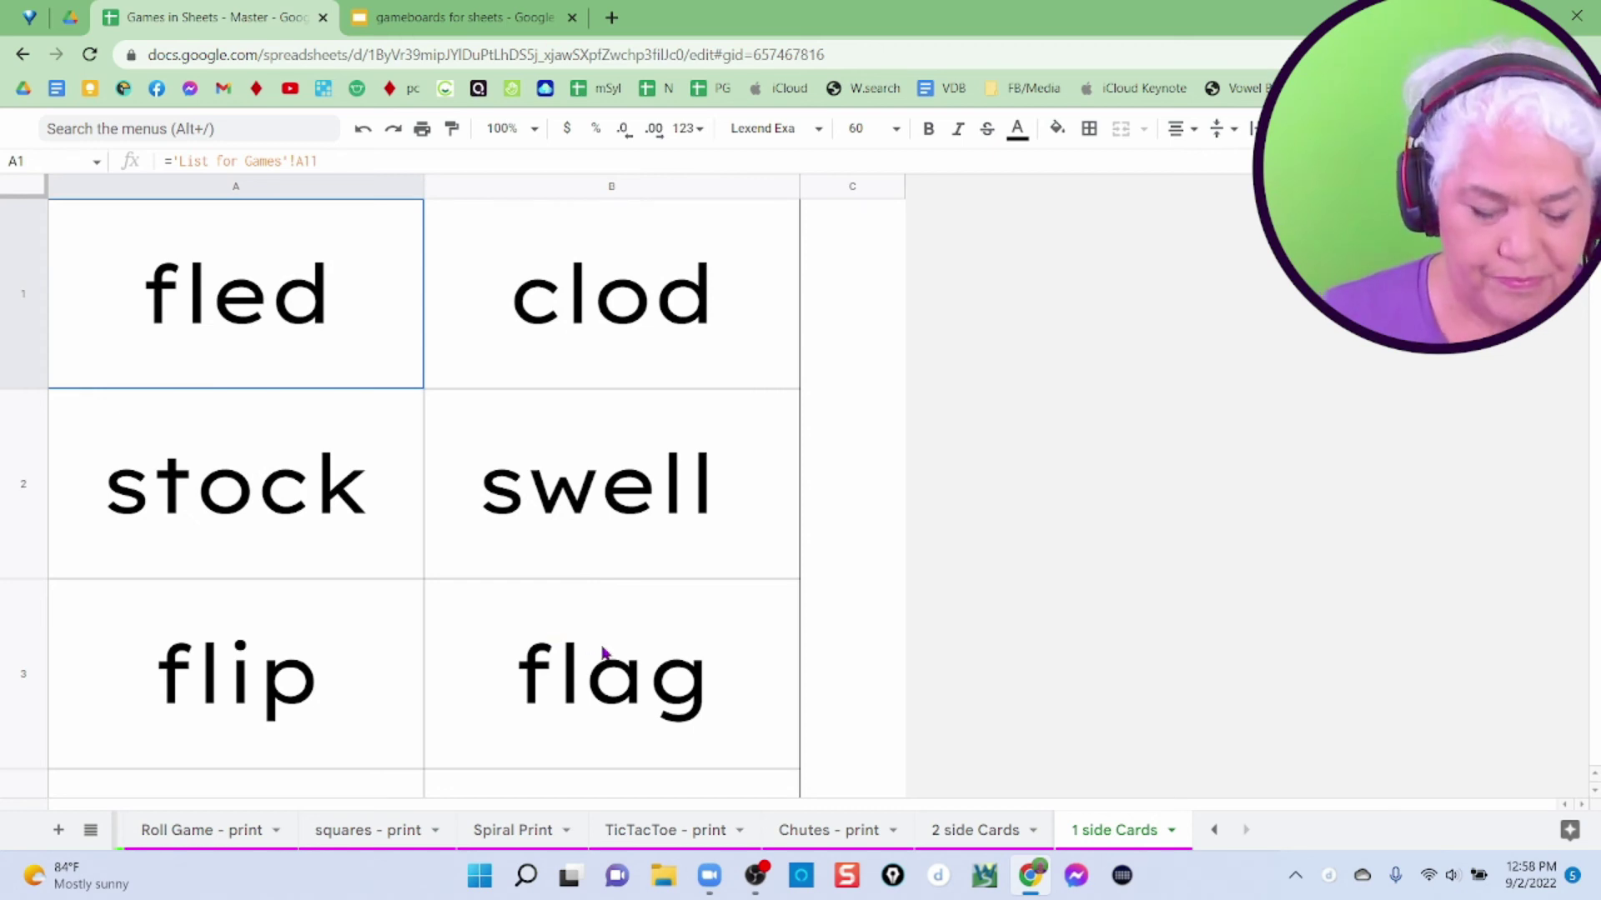
- In the 1 side Cards print settings, set the scale to Normal (100%) and the margins to Narrow, and check the previewed pages
{"action": "key", "text": "ctrl+p"}
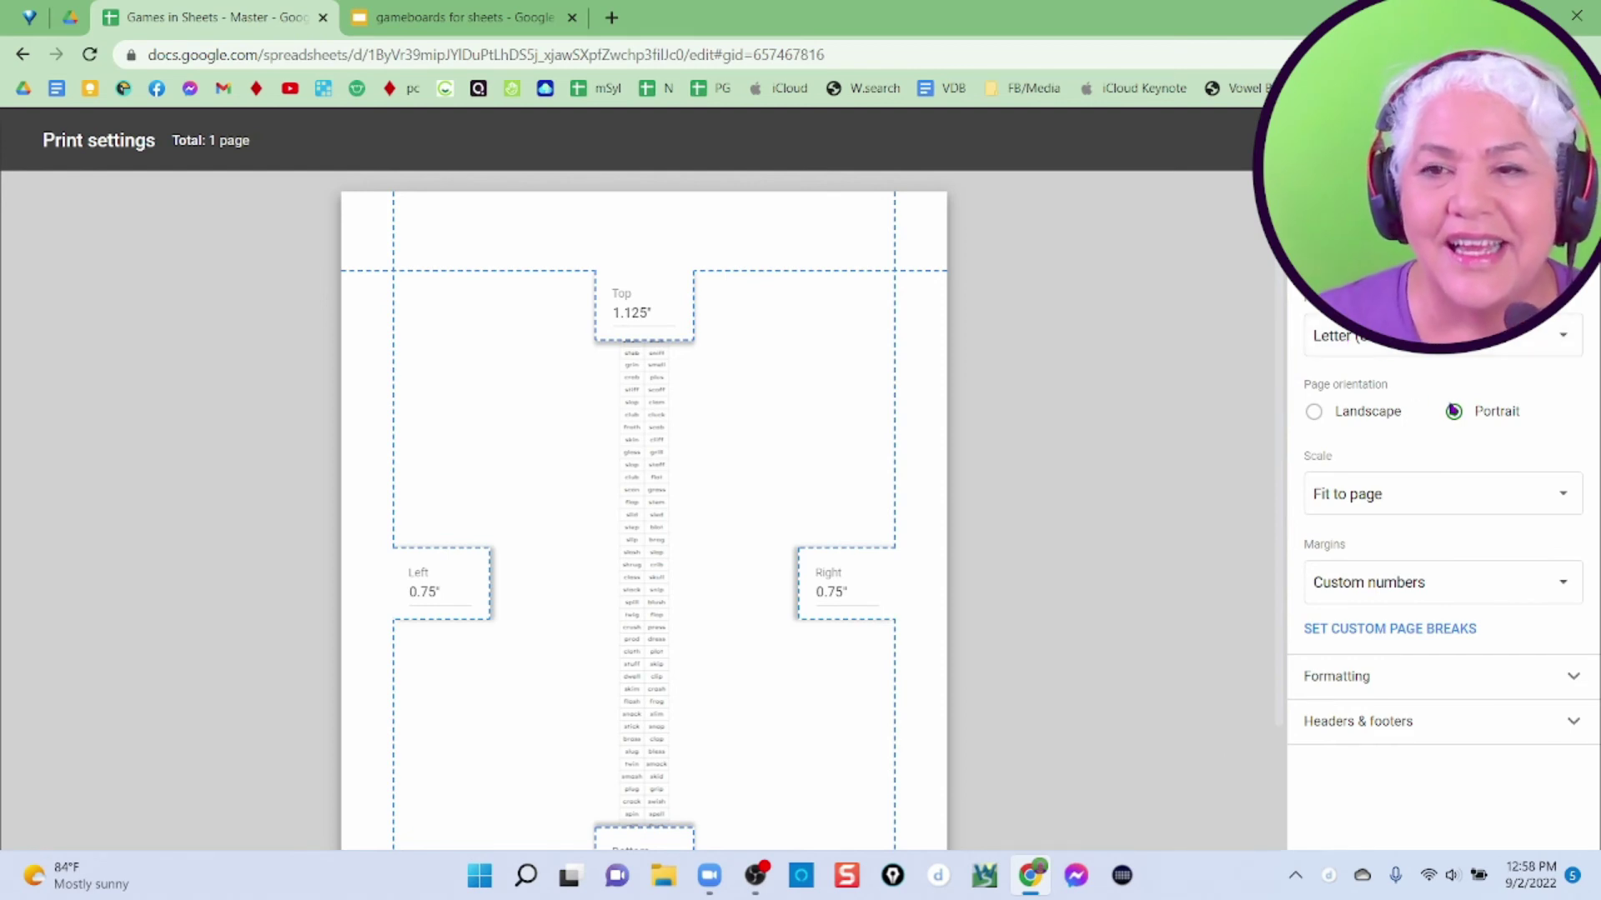
{"action": "left_click", "coordinate": [1423, 499]}
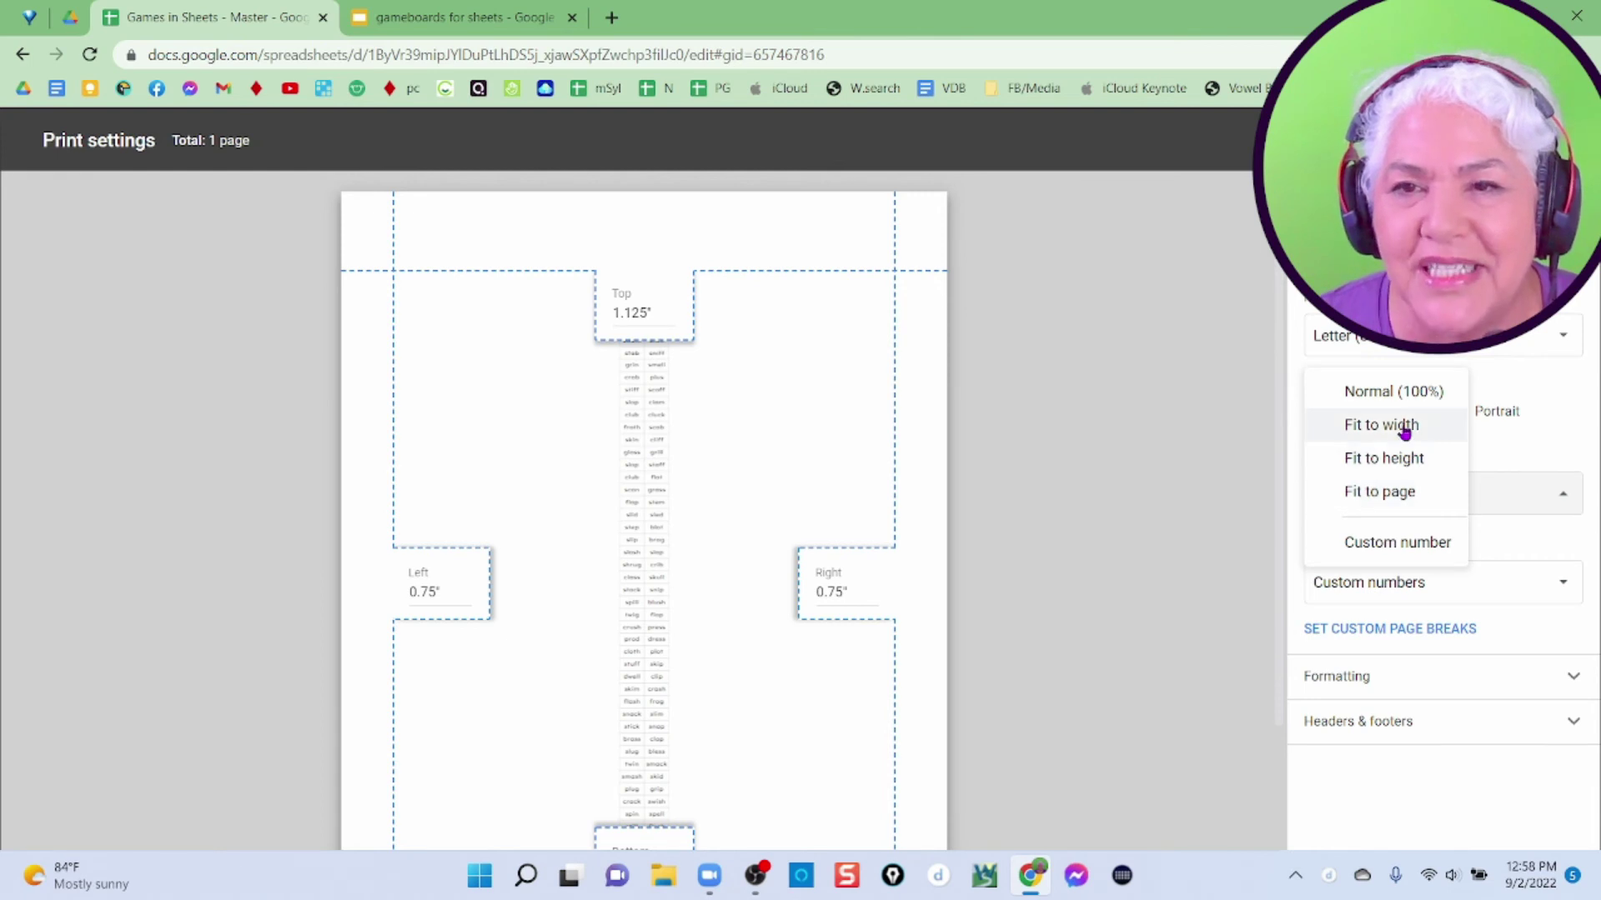
{"action": "left_click", "coordinate": [1384, 398]}
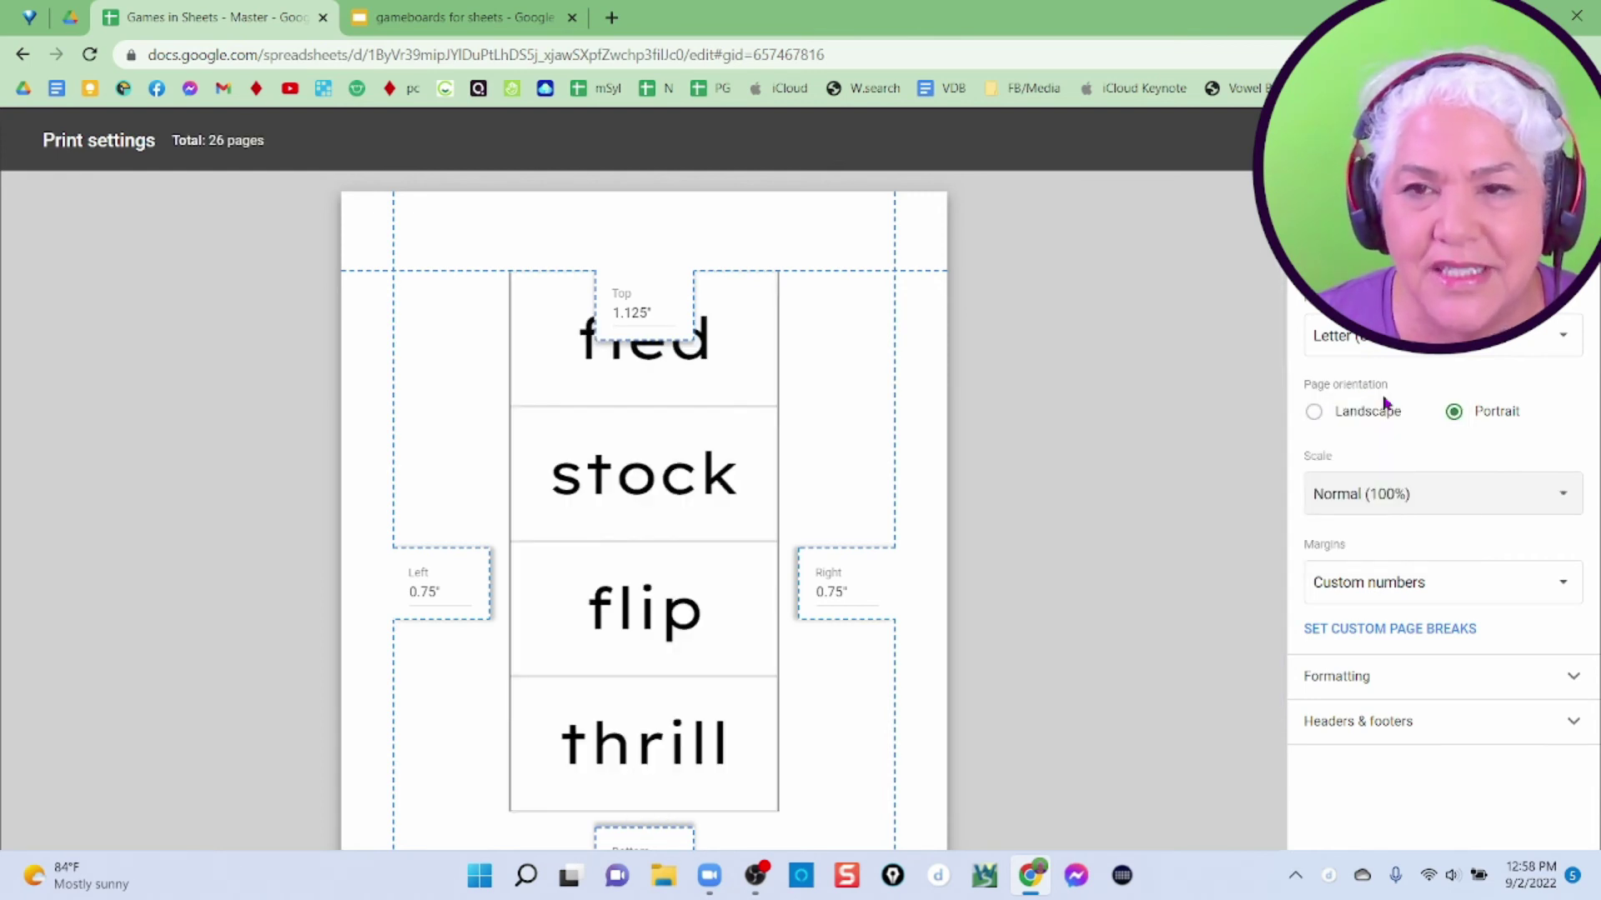
{"action": "left_click", "coordinate": [1382, 582]}
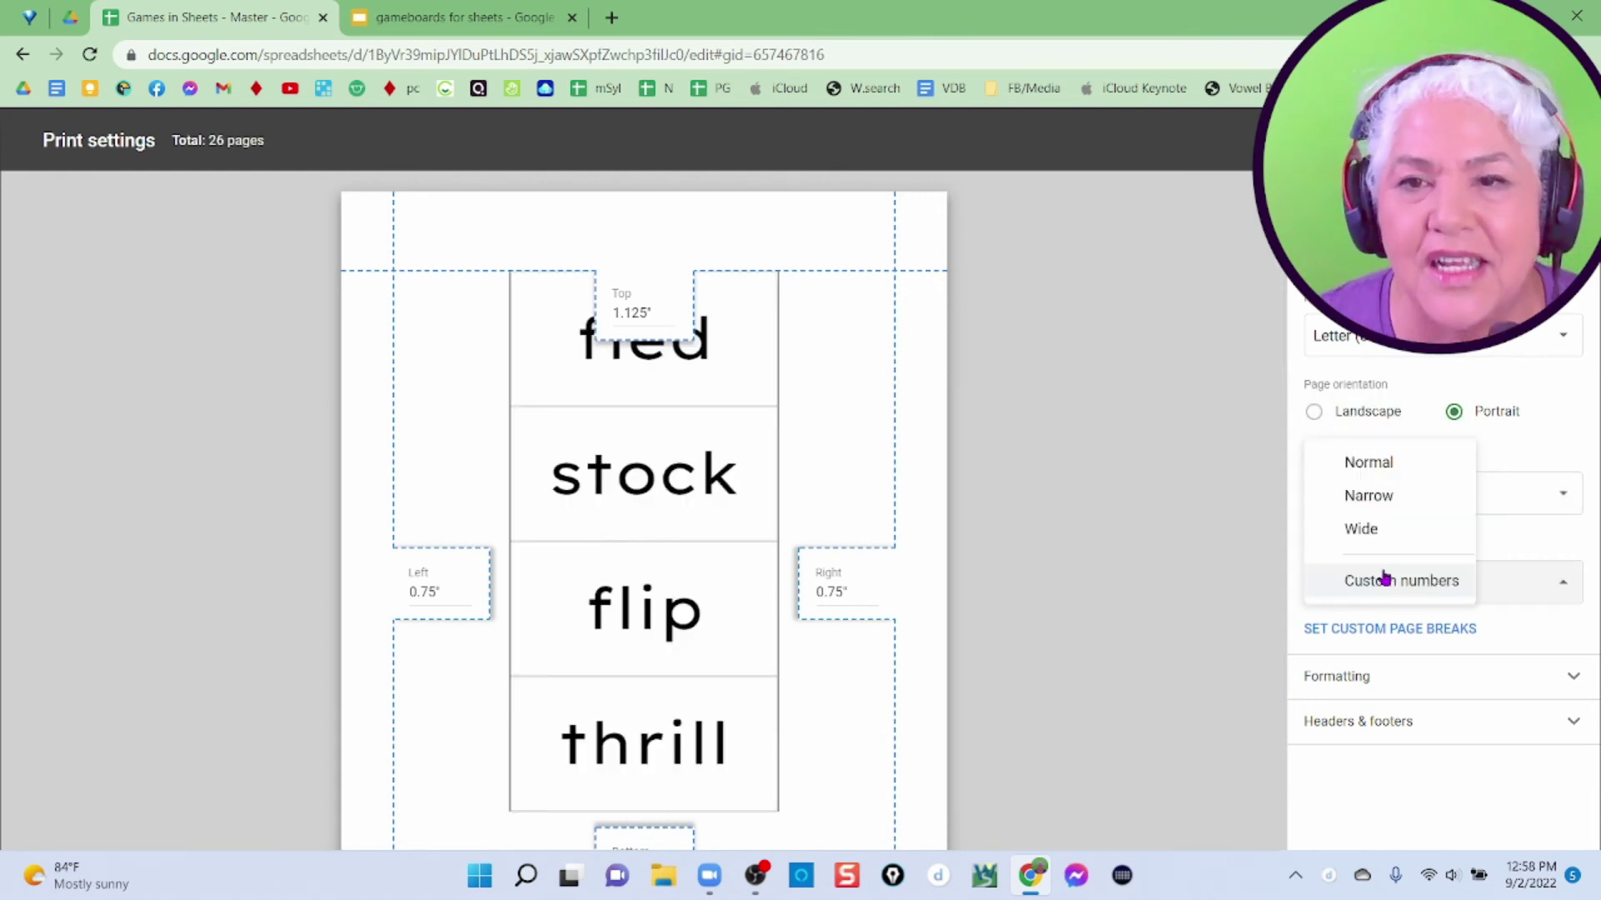
{"action": "left_click", "coordinate": [1386, 501]}
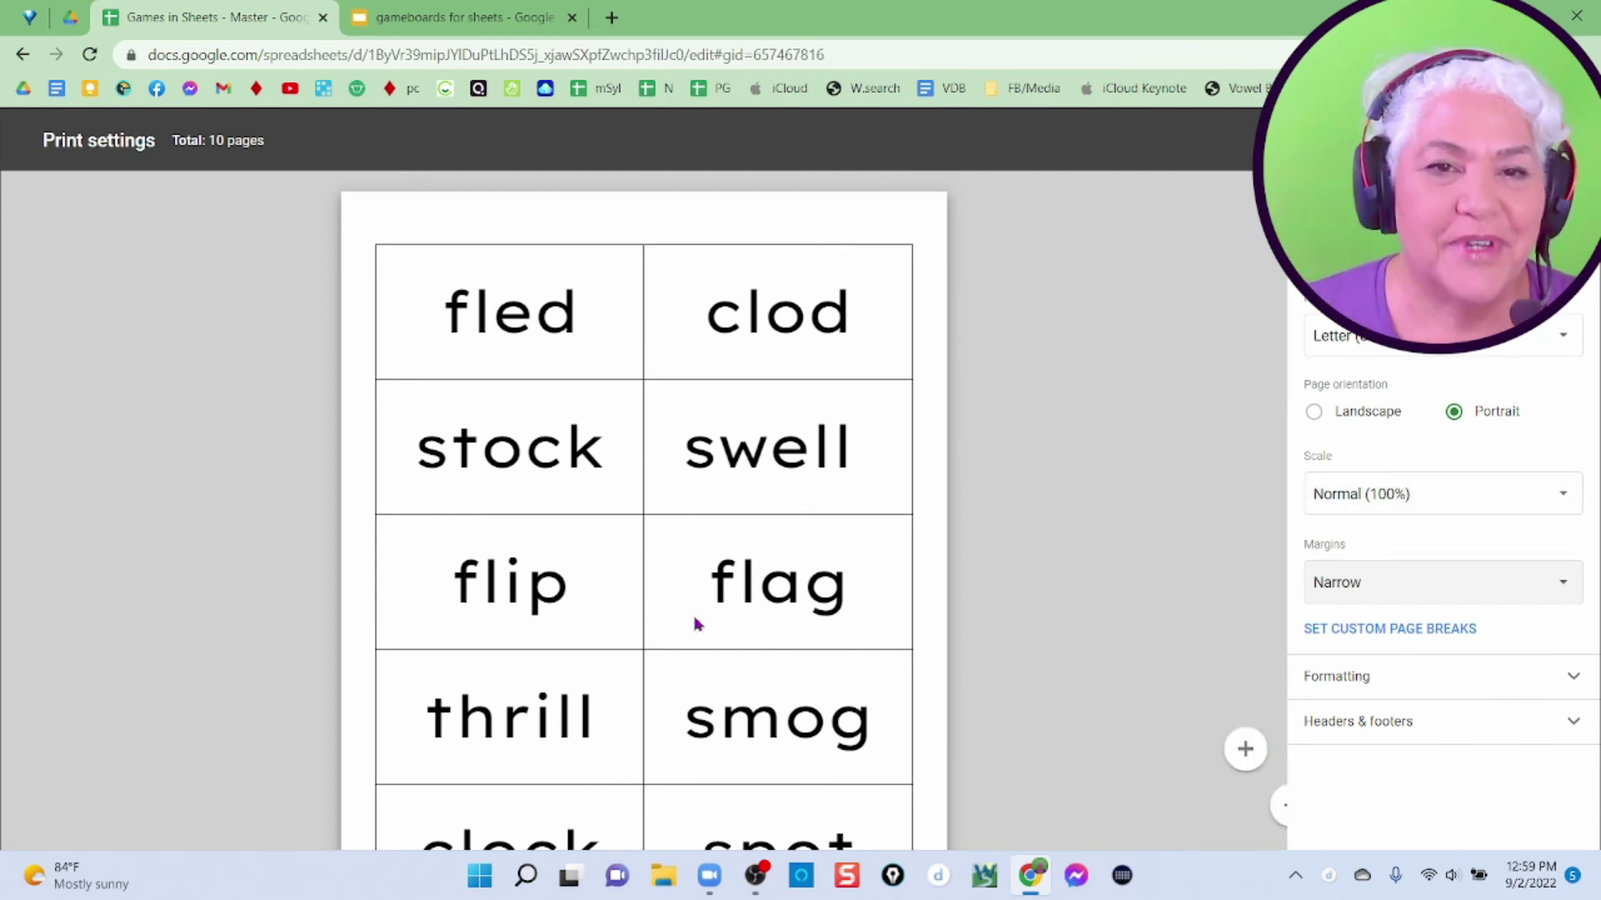
{"action": "scroll", "coordinate": [728, 629], "scroll_direction": "down", "scroll_amount": 10}
{"action": "scroll", "coordinate": [728, 586], "scroll_direction": "down", "scroll_amount": 10}
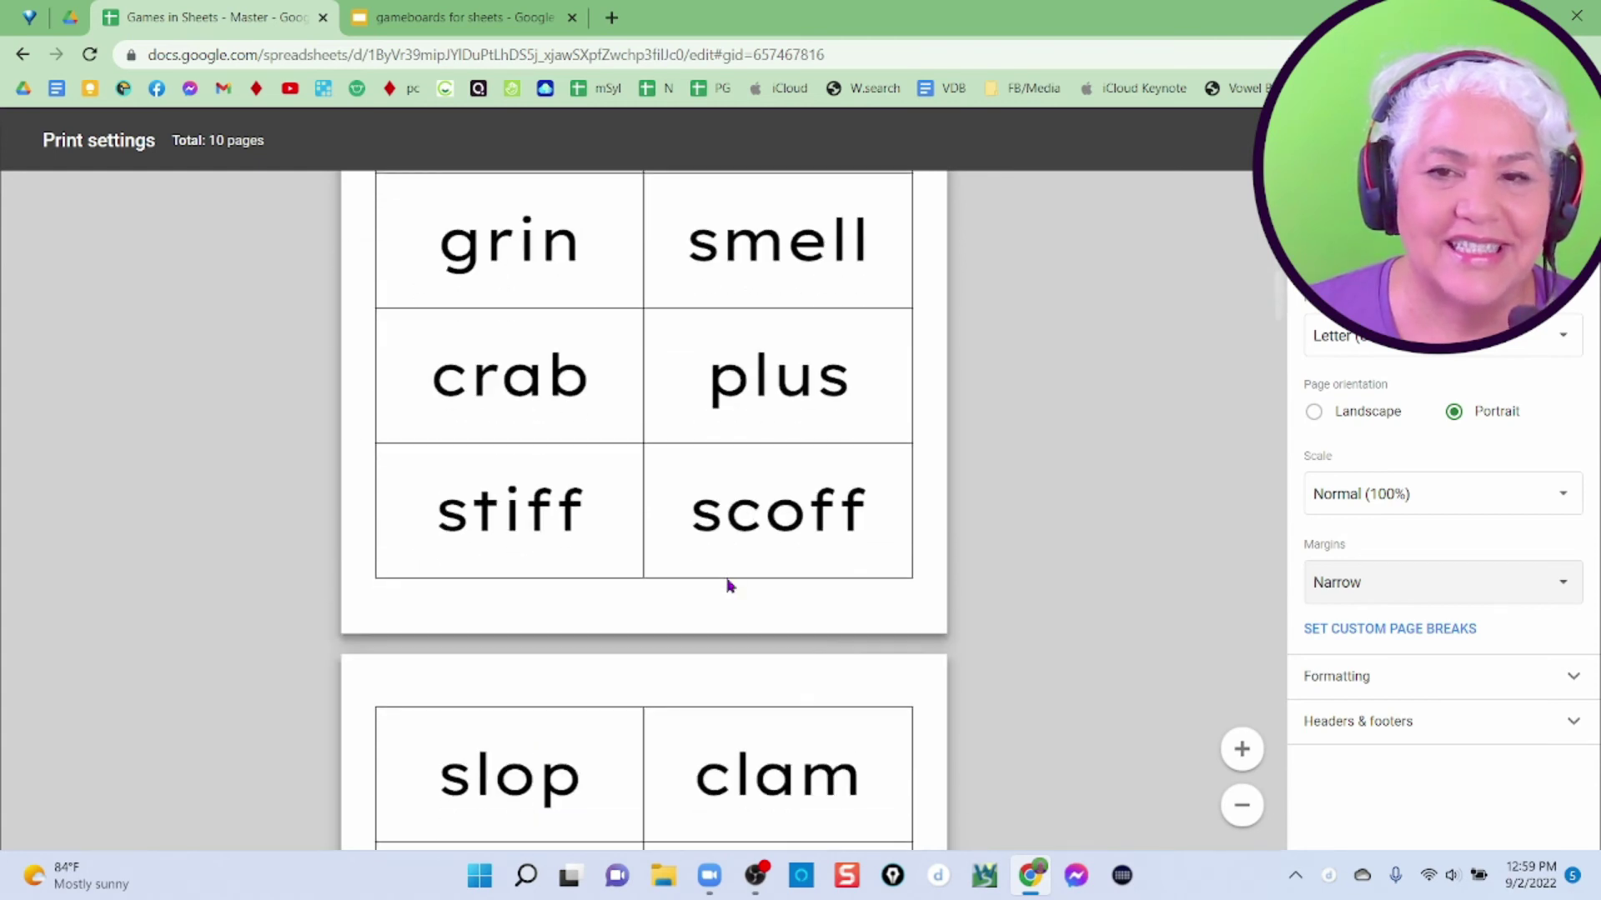
{"action": "scroll", "coordinate": [729, 586], "scroll_direction": "down", "scroll_amount": 10}
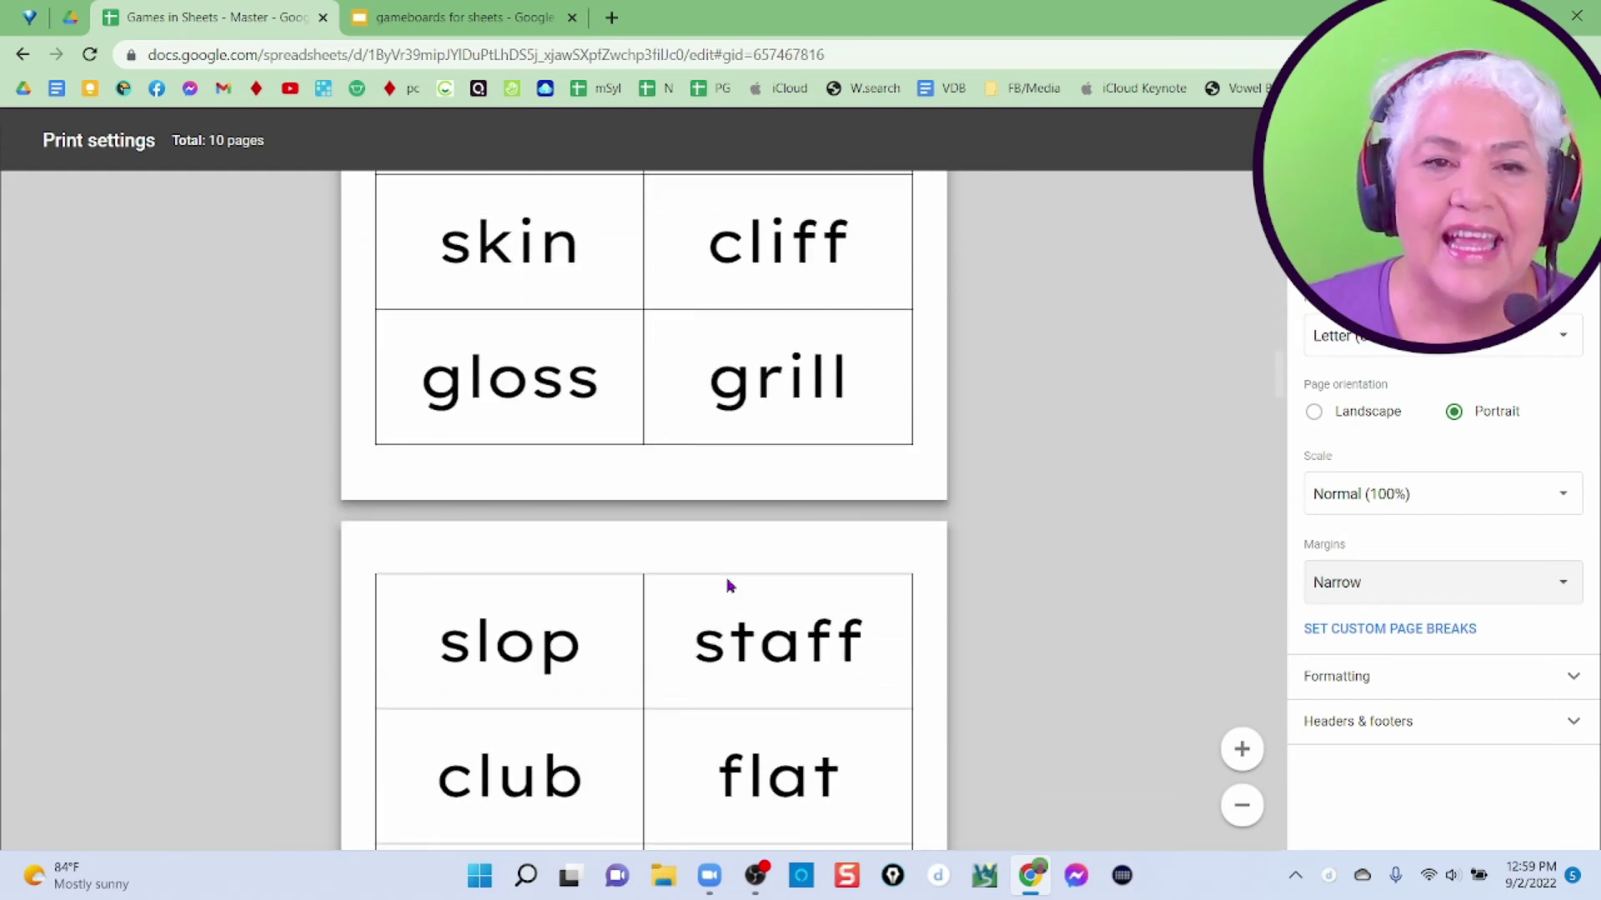
- Review the previewed 1 side Cards pages, proceed to printing, set the pages to a custom range of 1-3, and cancel the print
{"action": "scroll", "coordinate": [729, 586], "scroll_direction": "down", "scroll_amount": 5}
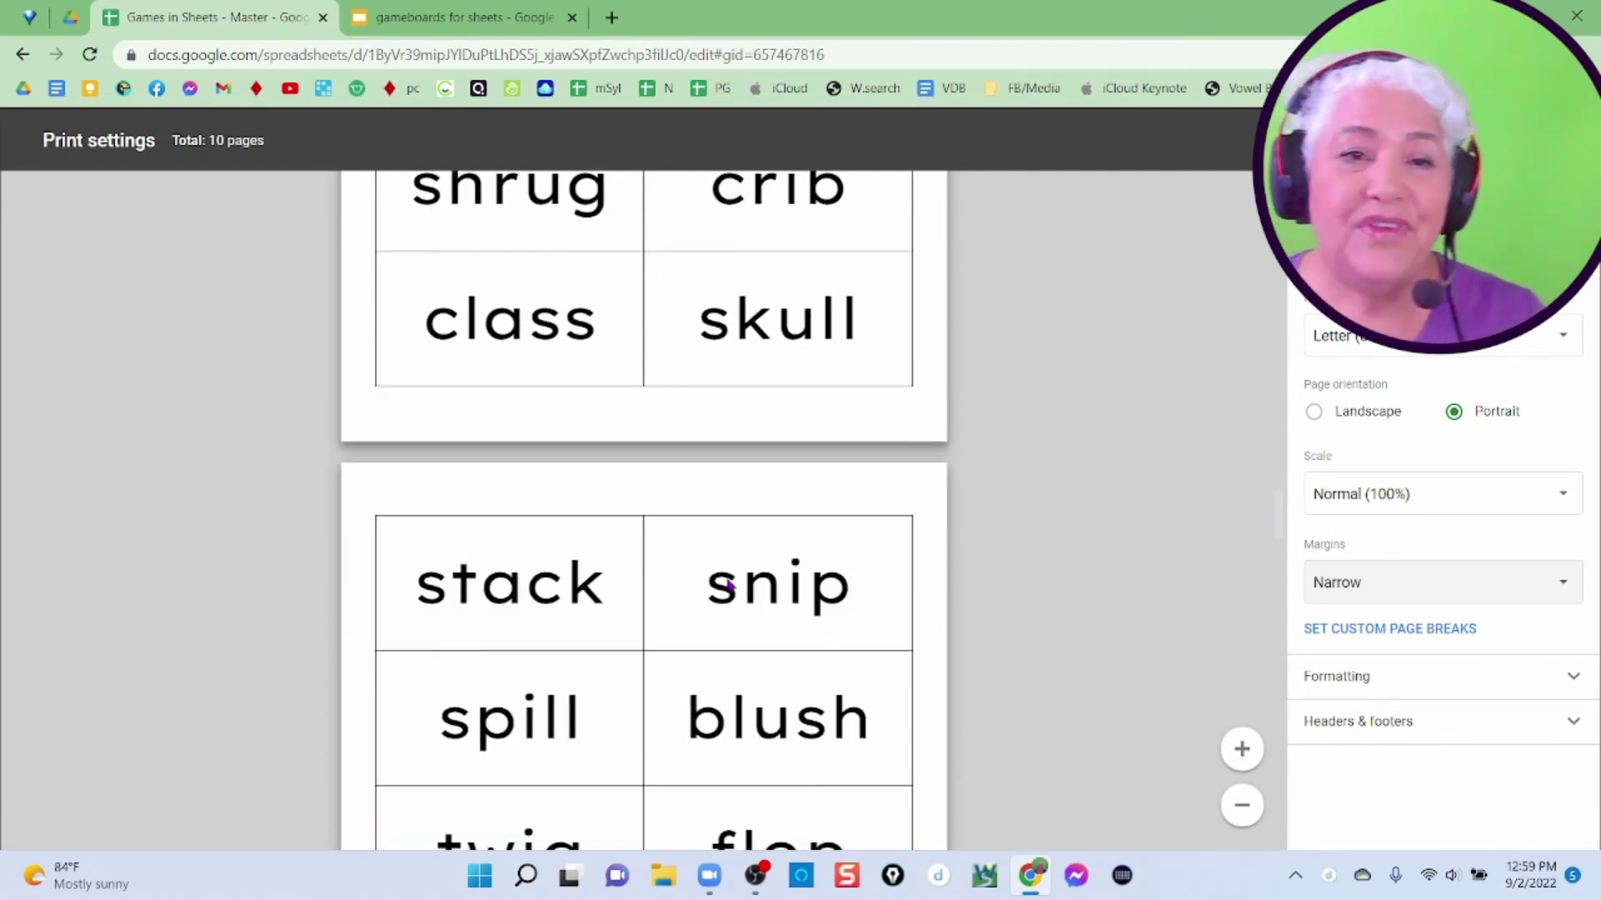
{"action": "scroll", "coordinate": [729, 586], "scroll_direction": "up", "scroll_amount": 5}
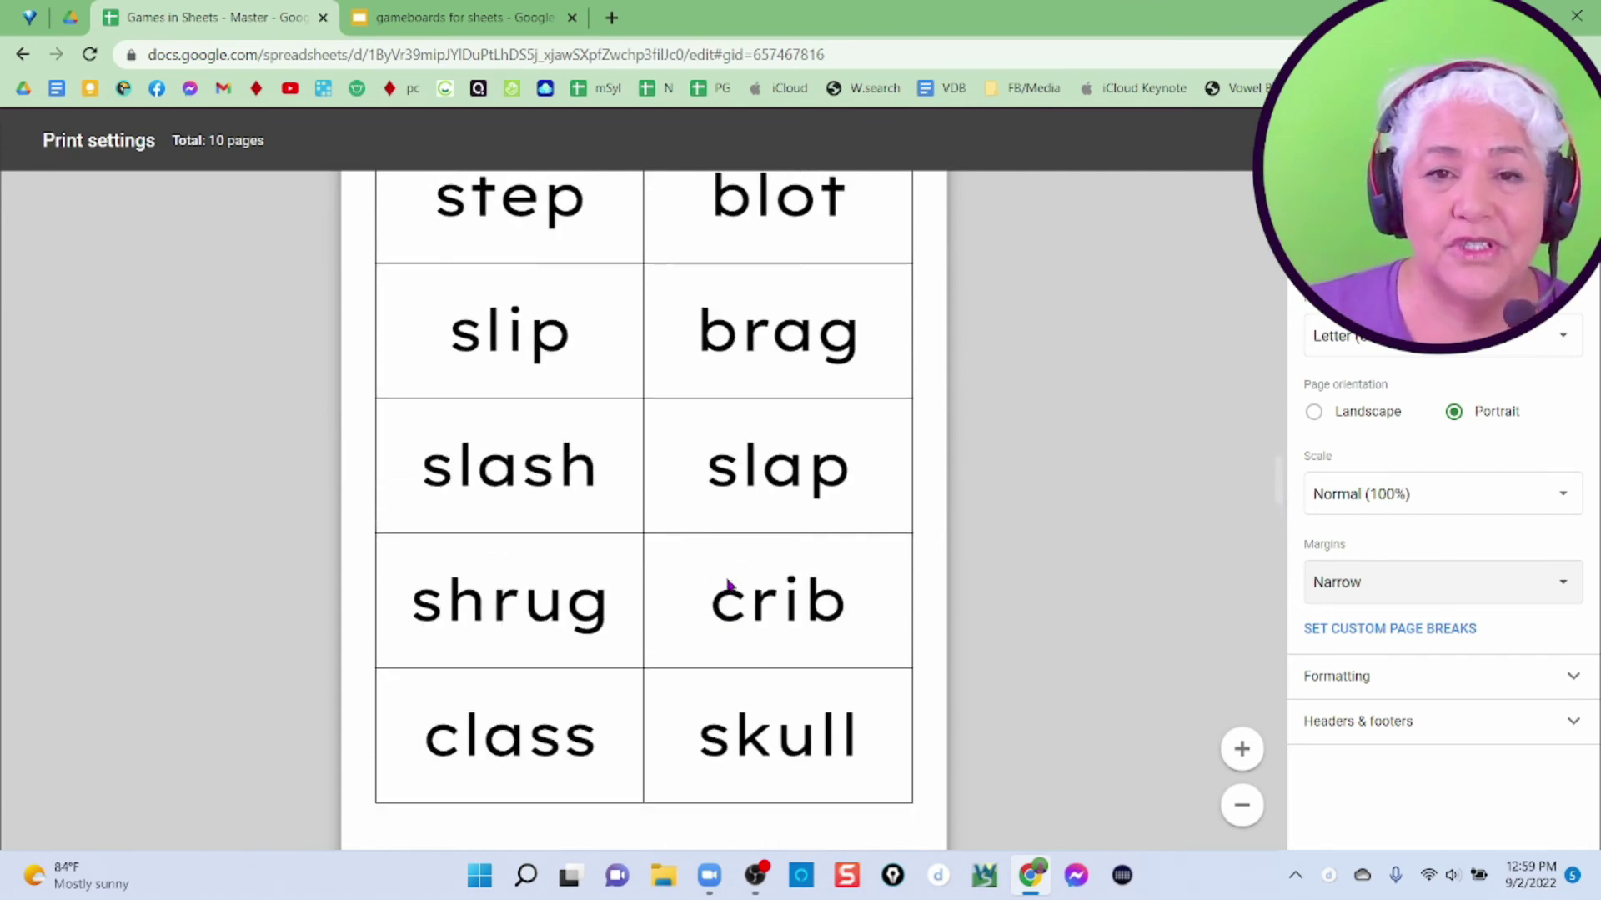
{"action": "scroll", "coordinate": [729, 586], "scroll_direction": "up", "scroll_amount": 15}
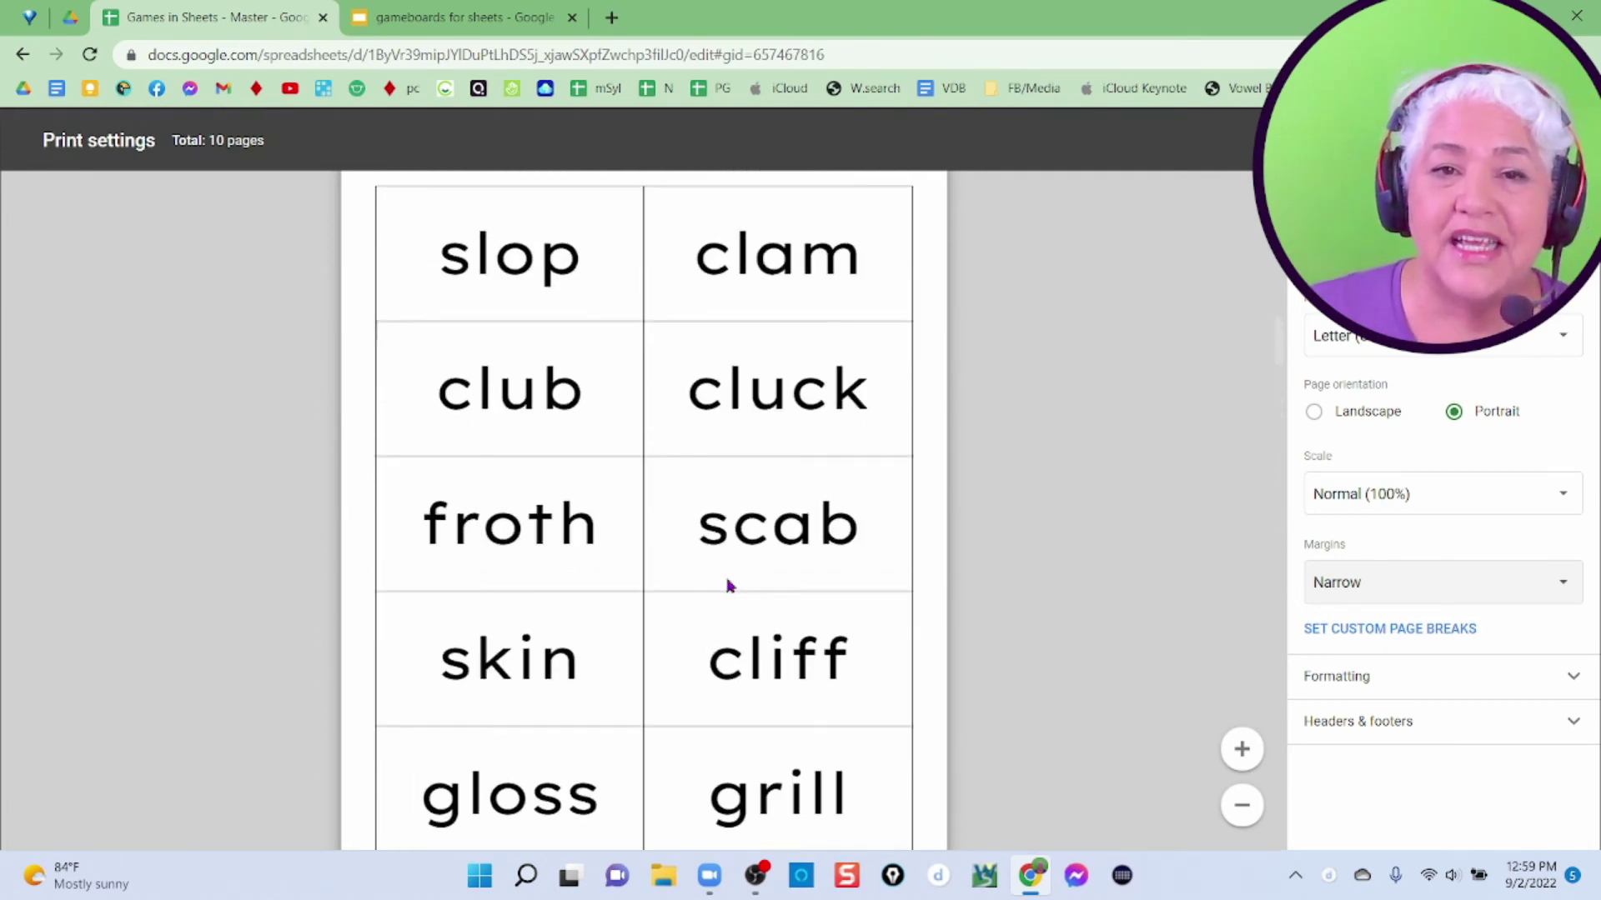
{"action": "scroll", "coordinate": [729, 586], "scroll_direction": "up", "scroll_amount": 7}
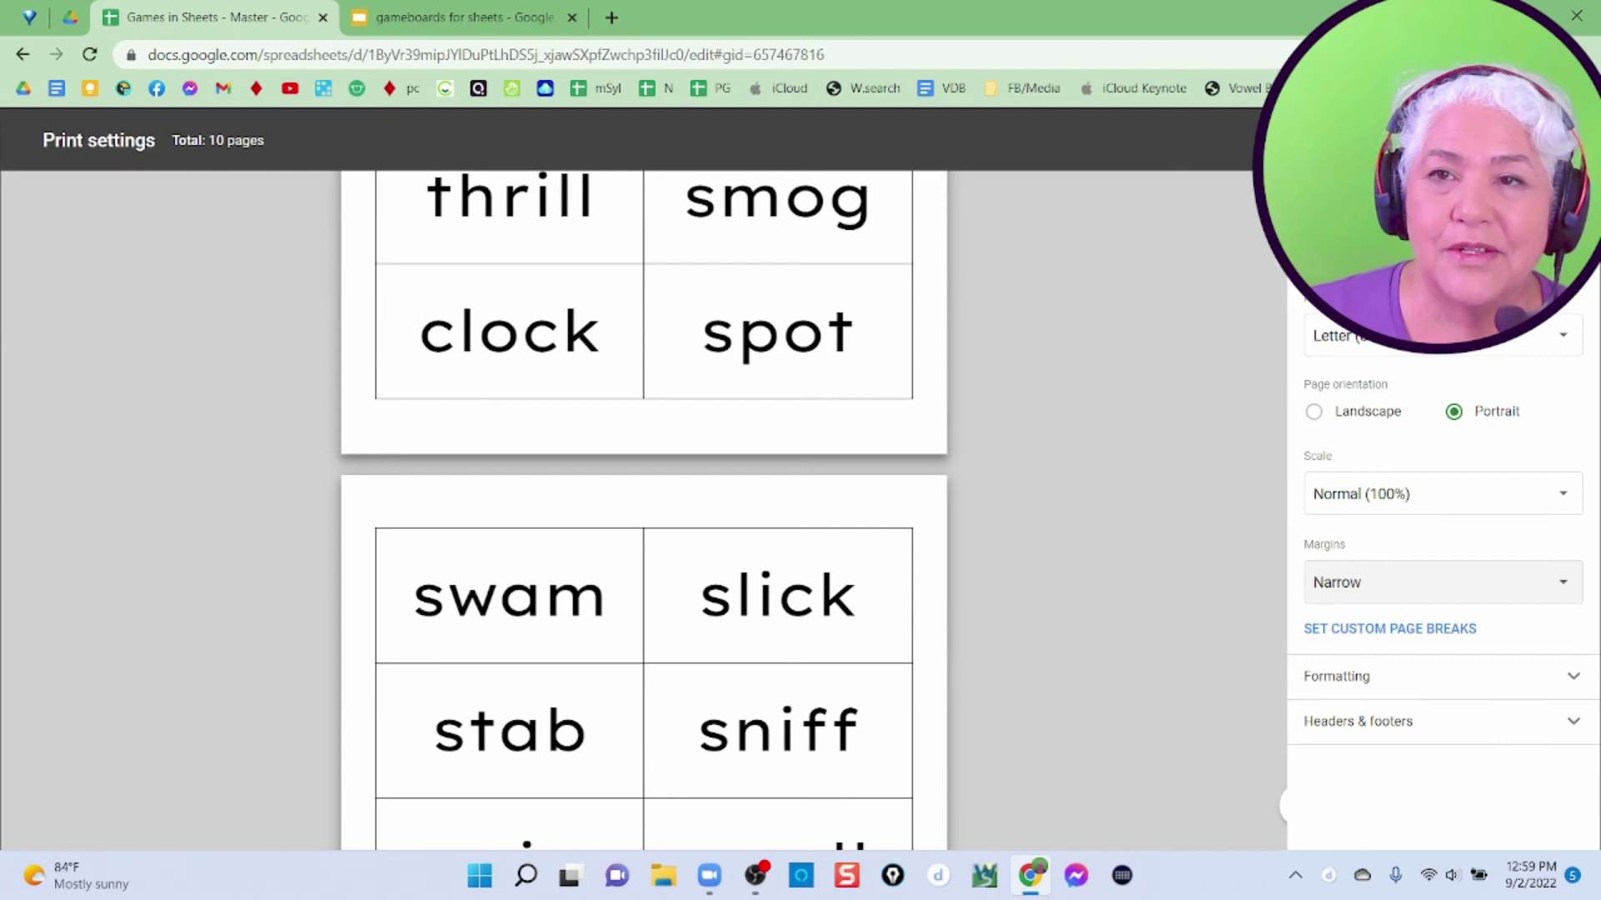
{"action": "left_click", "coordinate": [1544, 140]}
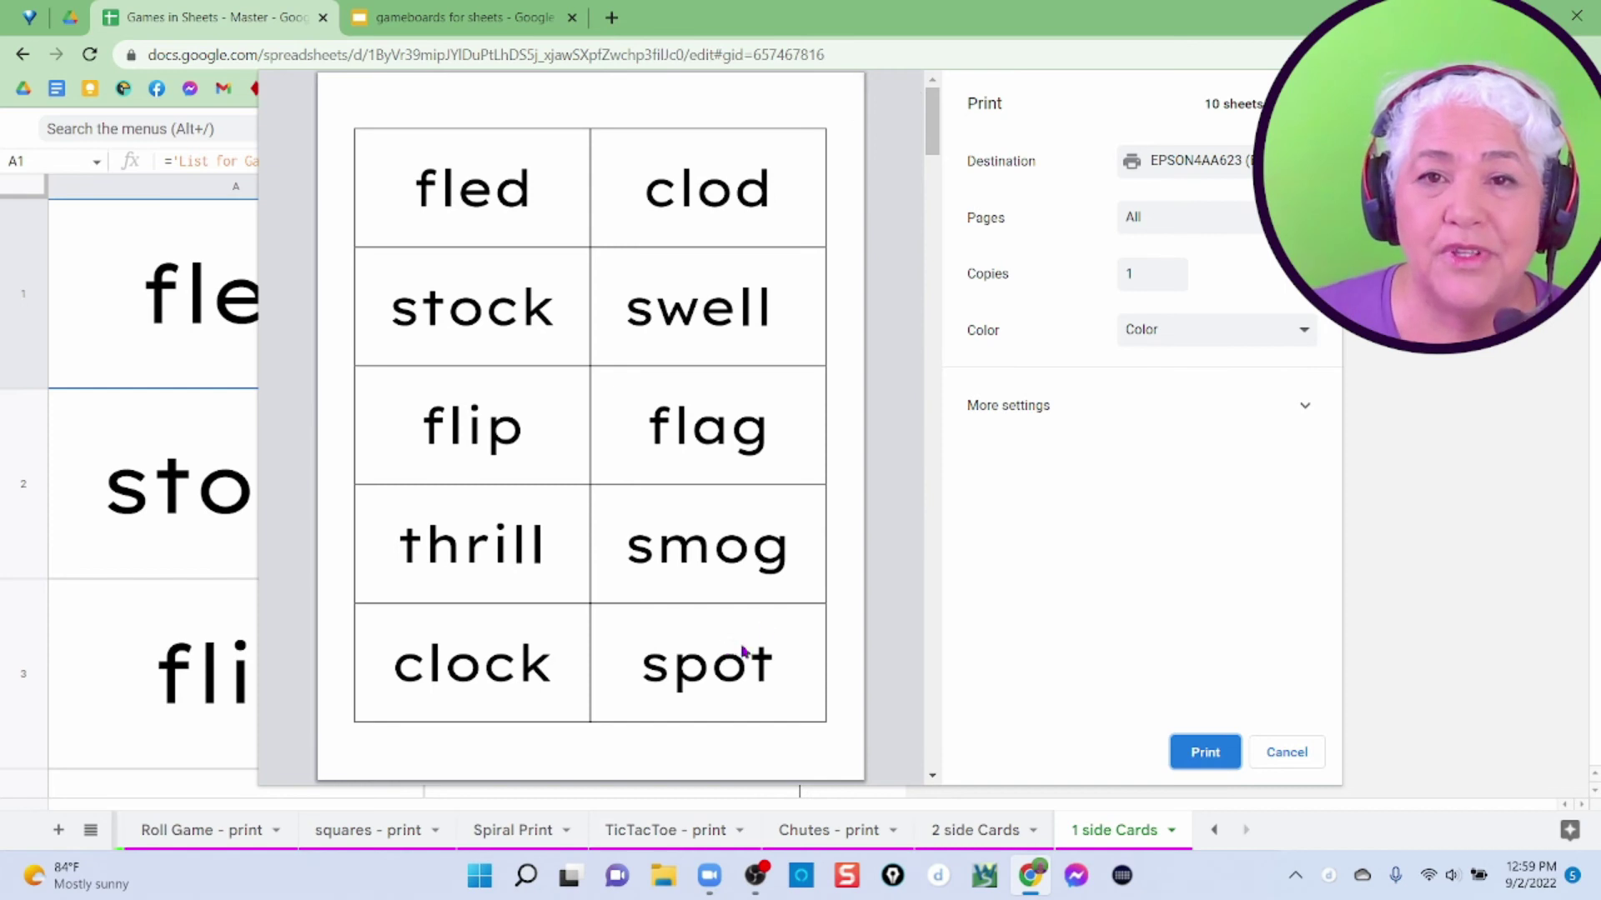
{"action": "left_click", "coordinate": [1209, 227]}
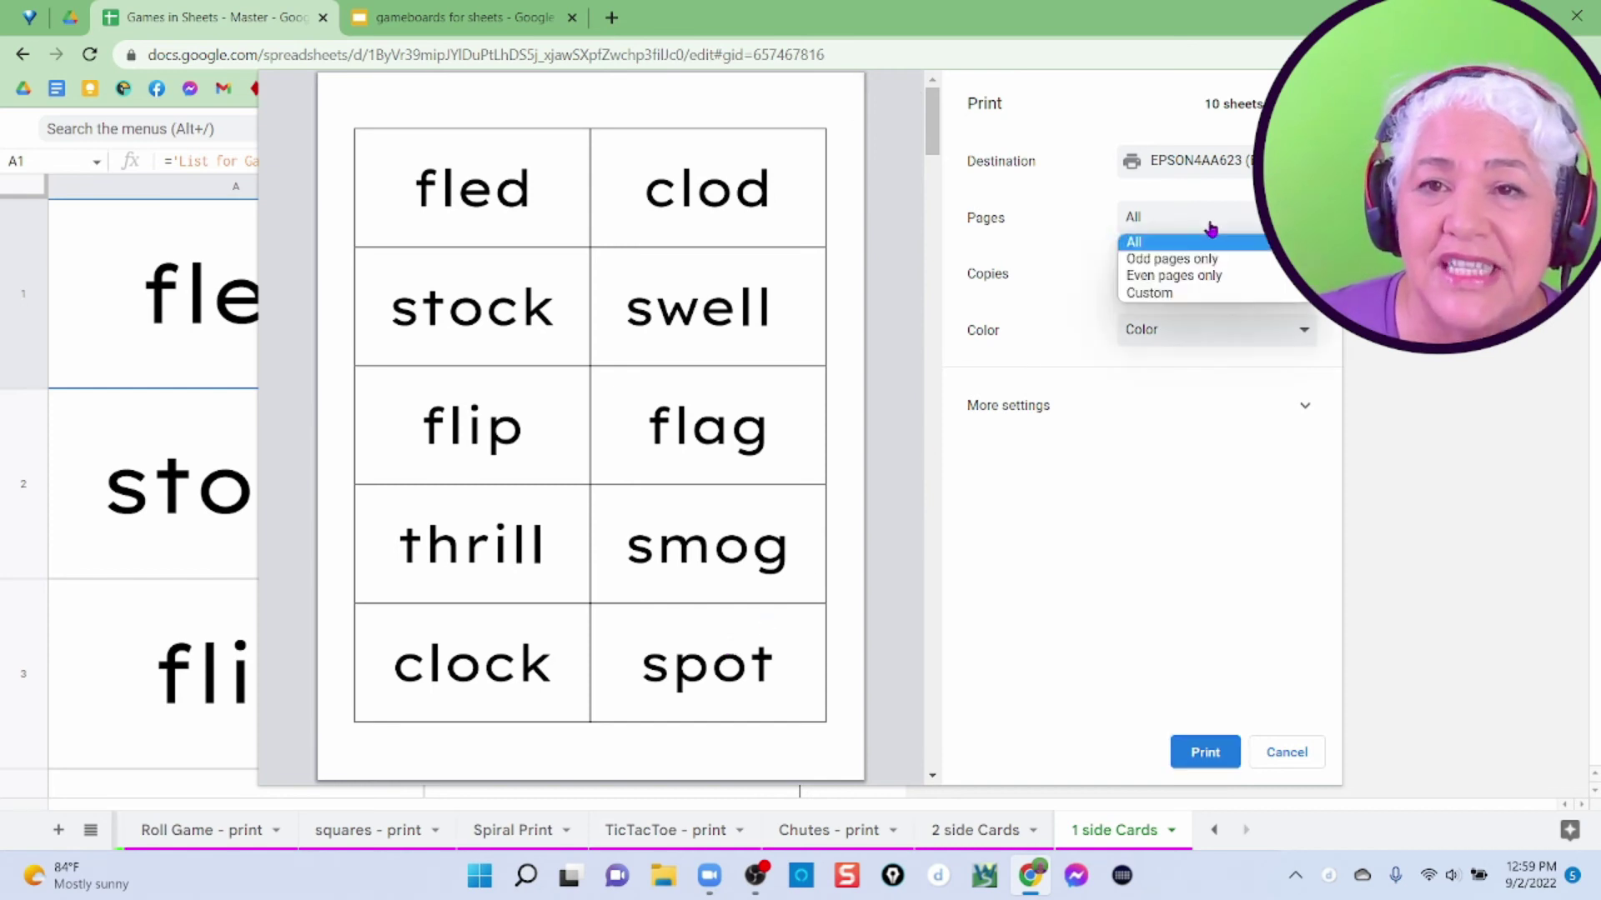
{"action": "left_click", "coordinate": [1198, 295]}
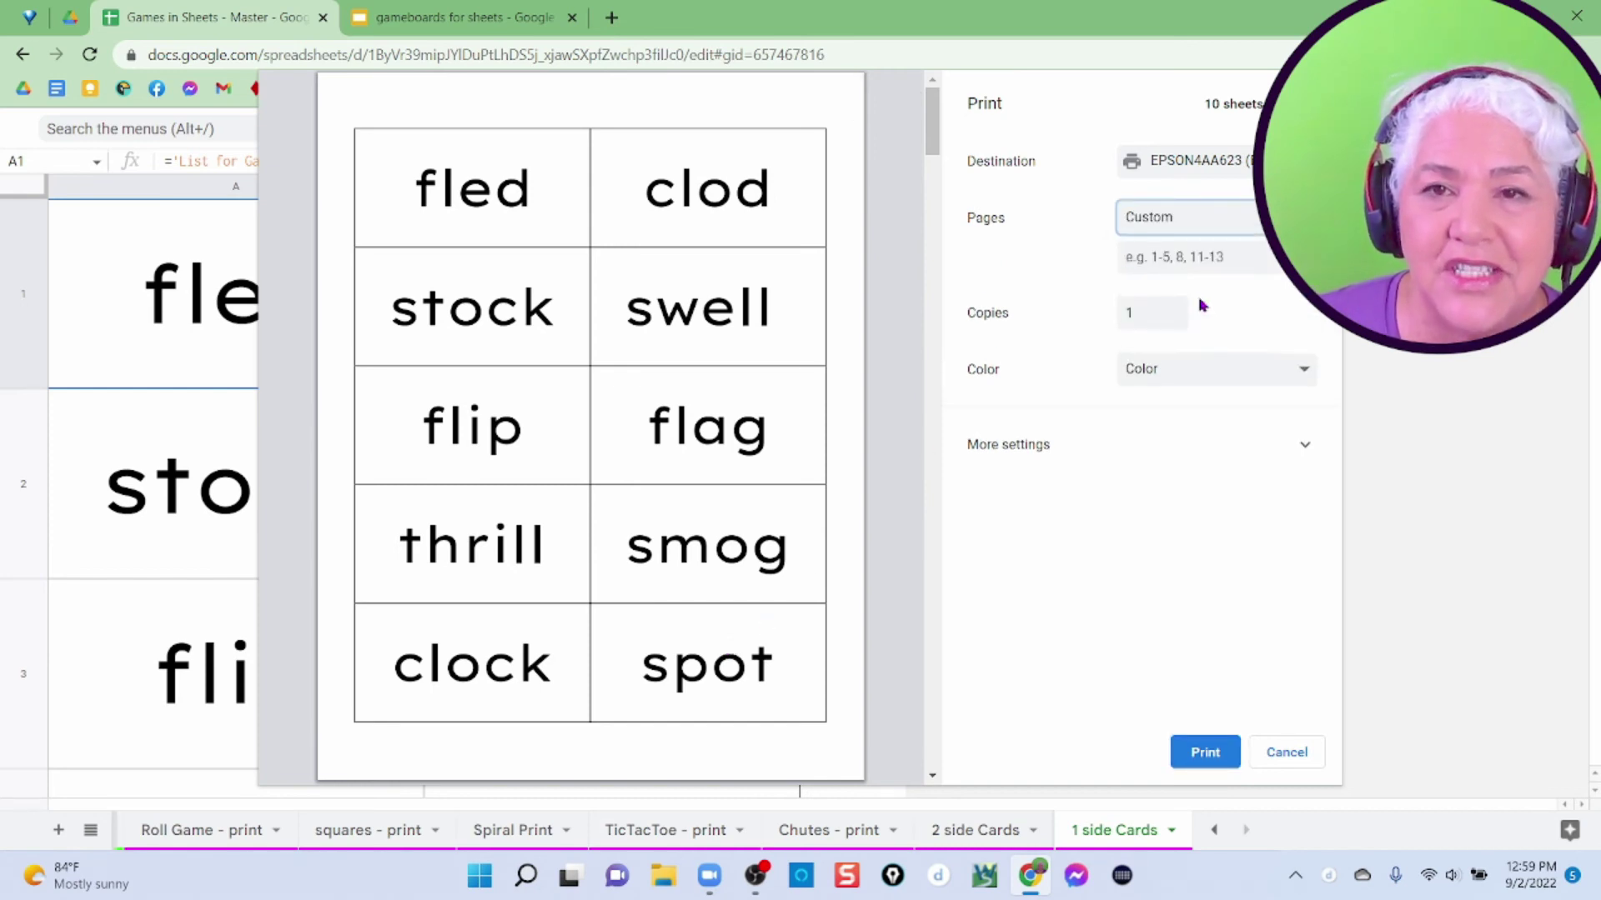
{"action": "type", "text": "1-"}
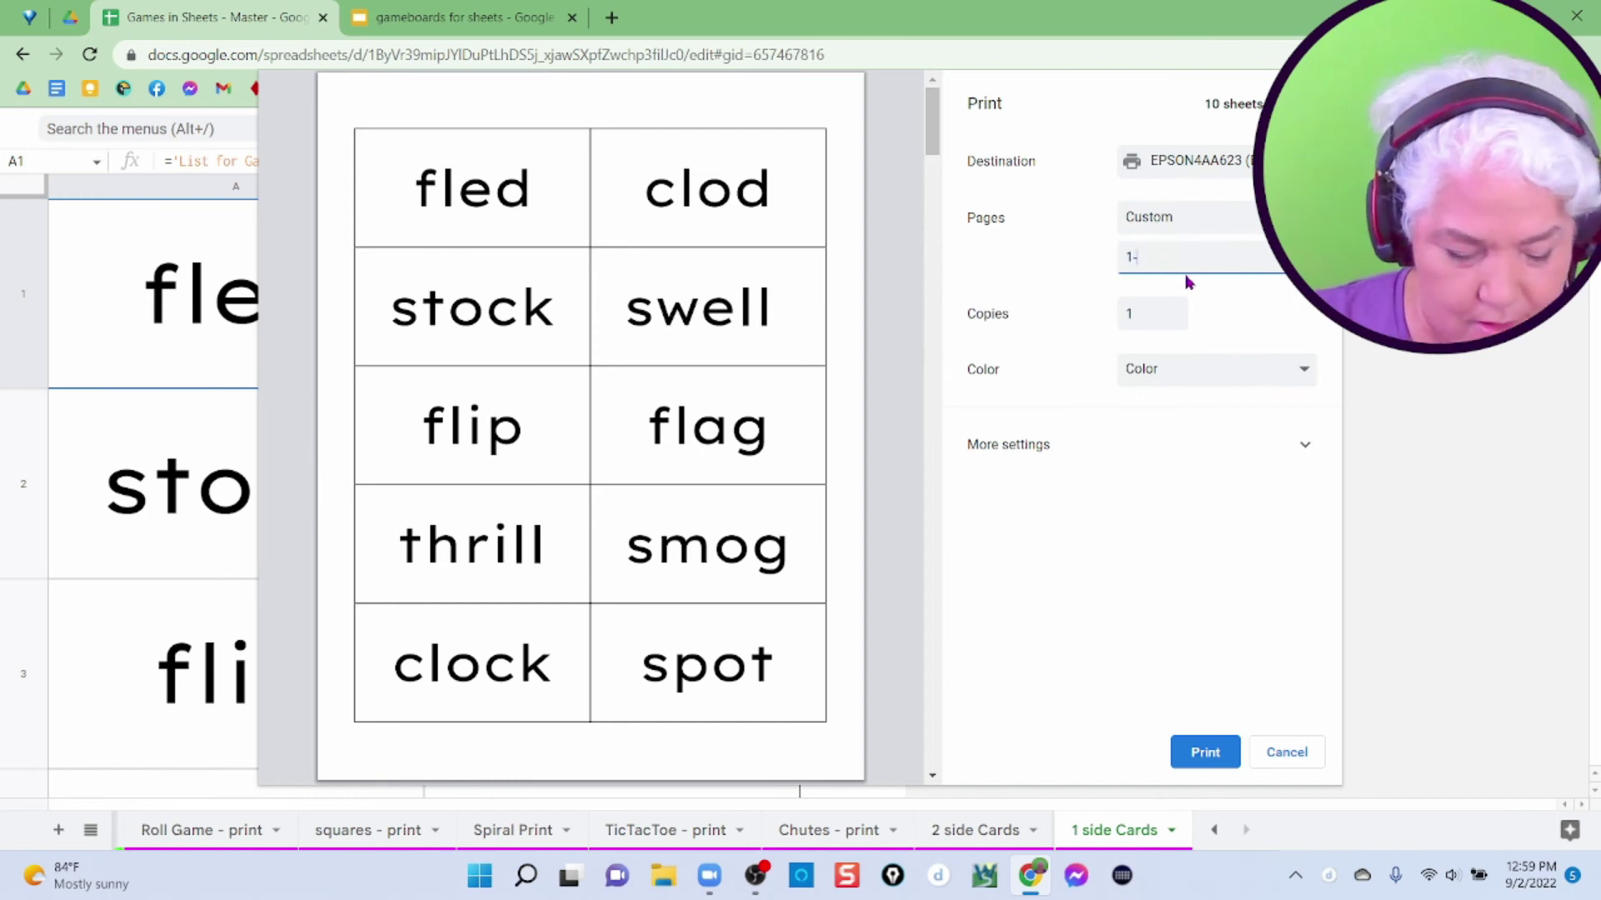
{"action": "type", "text": "3"}
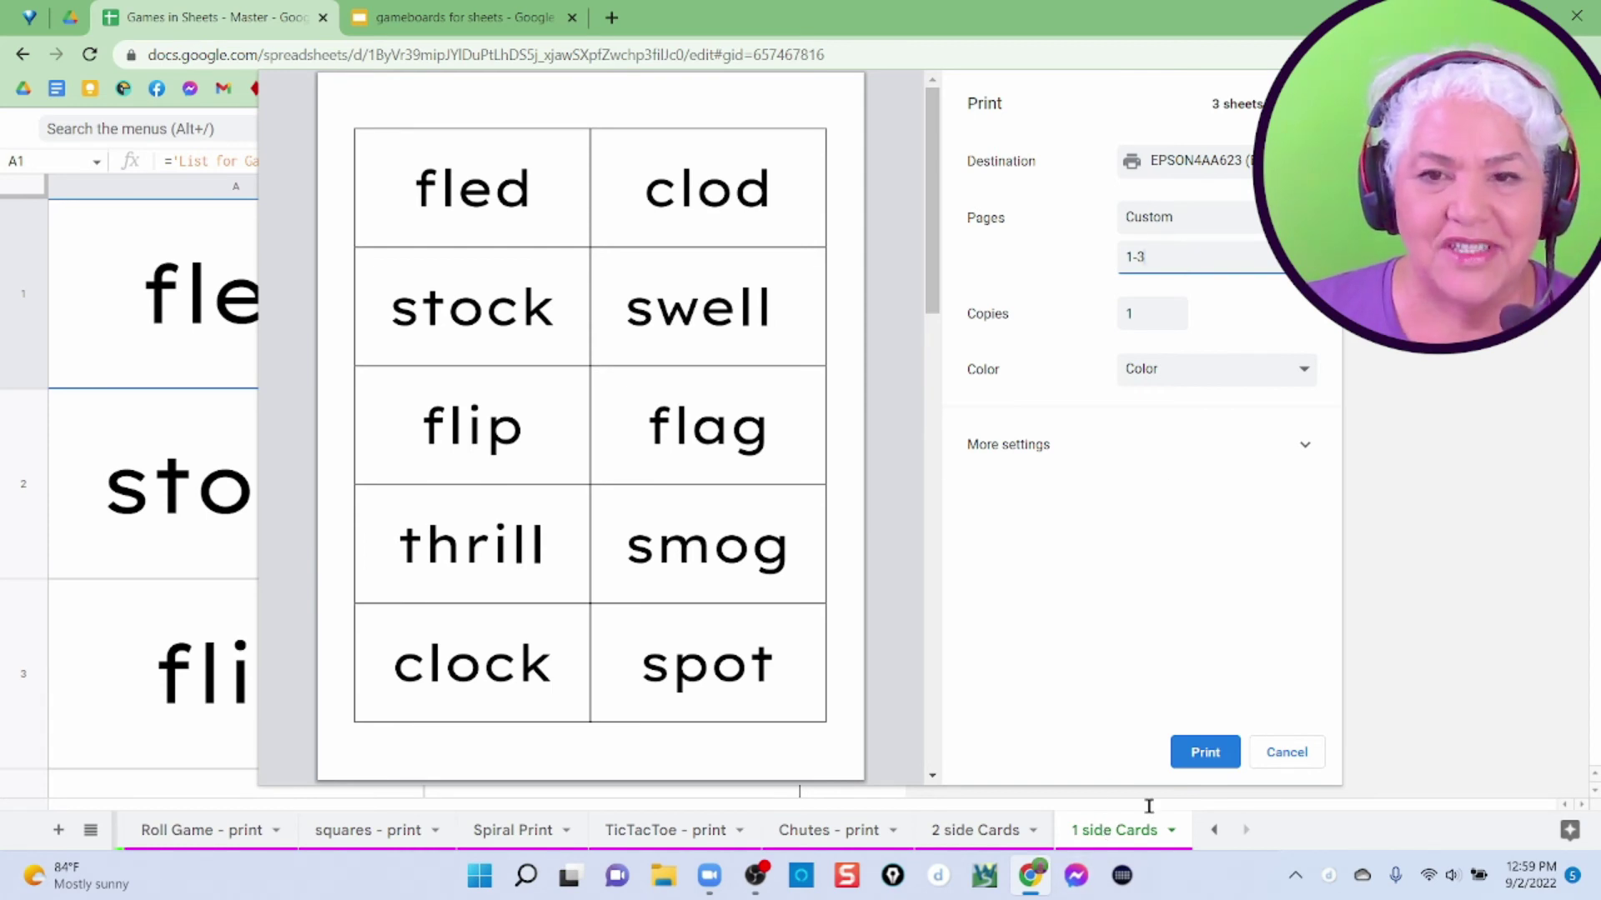
{"action": "left_click", "coordinate": [1294, 756]}
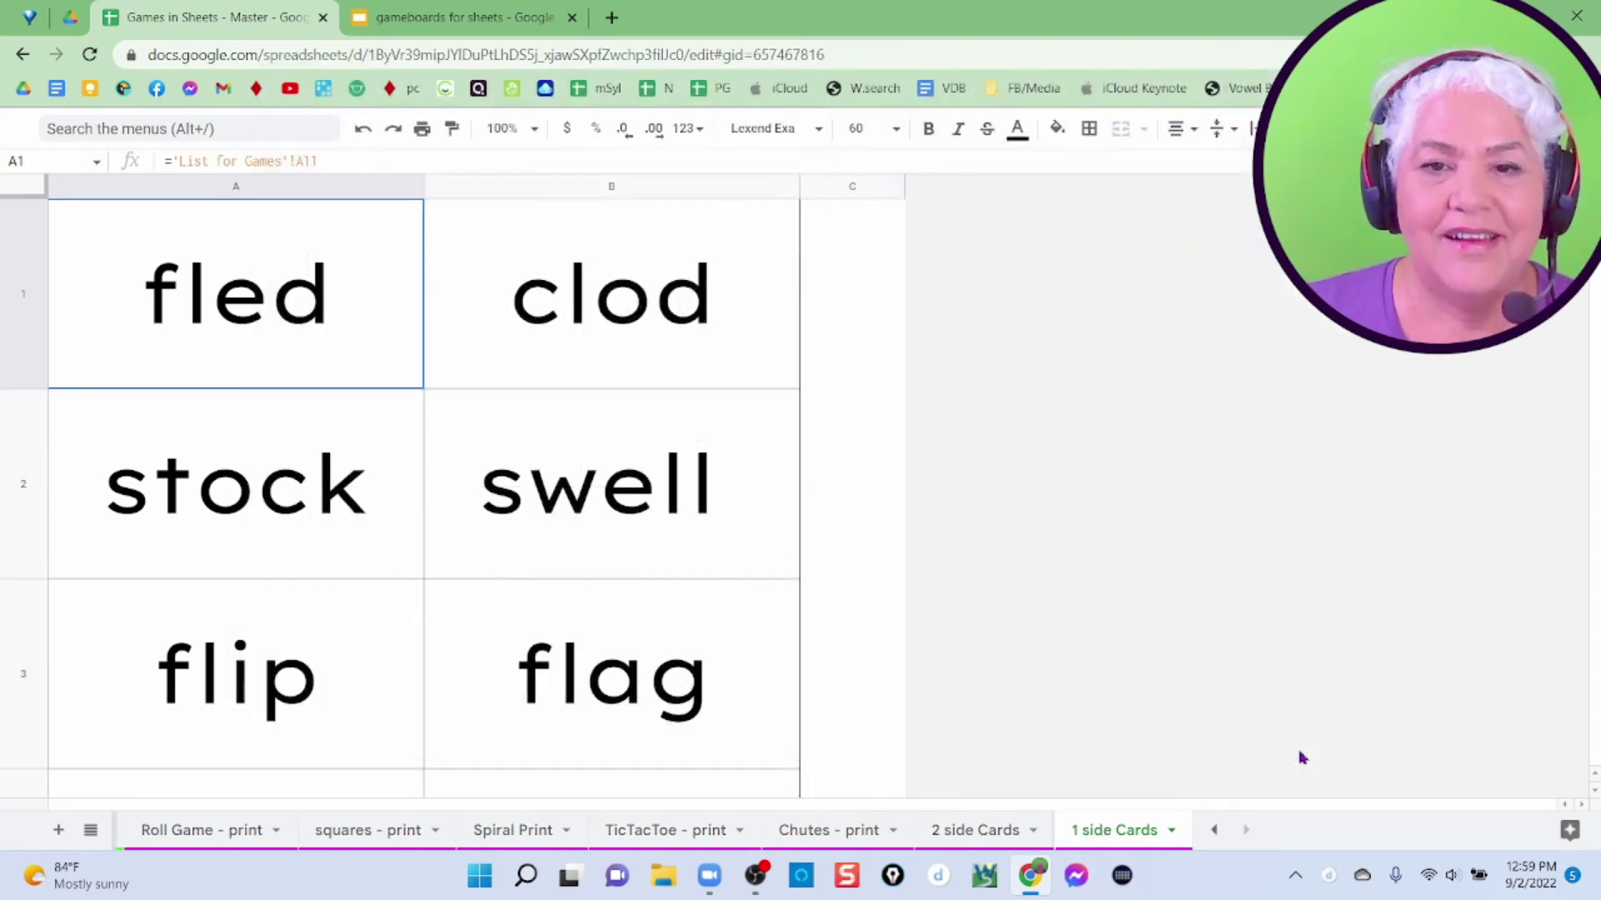
- Return to the 2 side Cards sheet and look through its alternating word fronts and CCVC Words backs
{"action": "left_click", "coordinate": [1007, 842]}
{"action": "scroll", "coordinate": [654, 617], "scroll_direction": "up", "scroll_amount": 10}
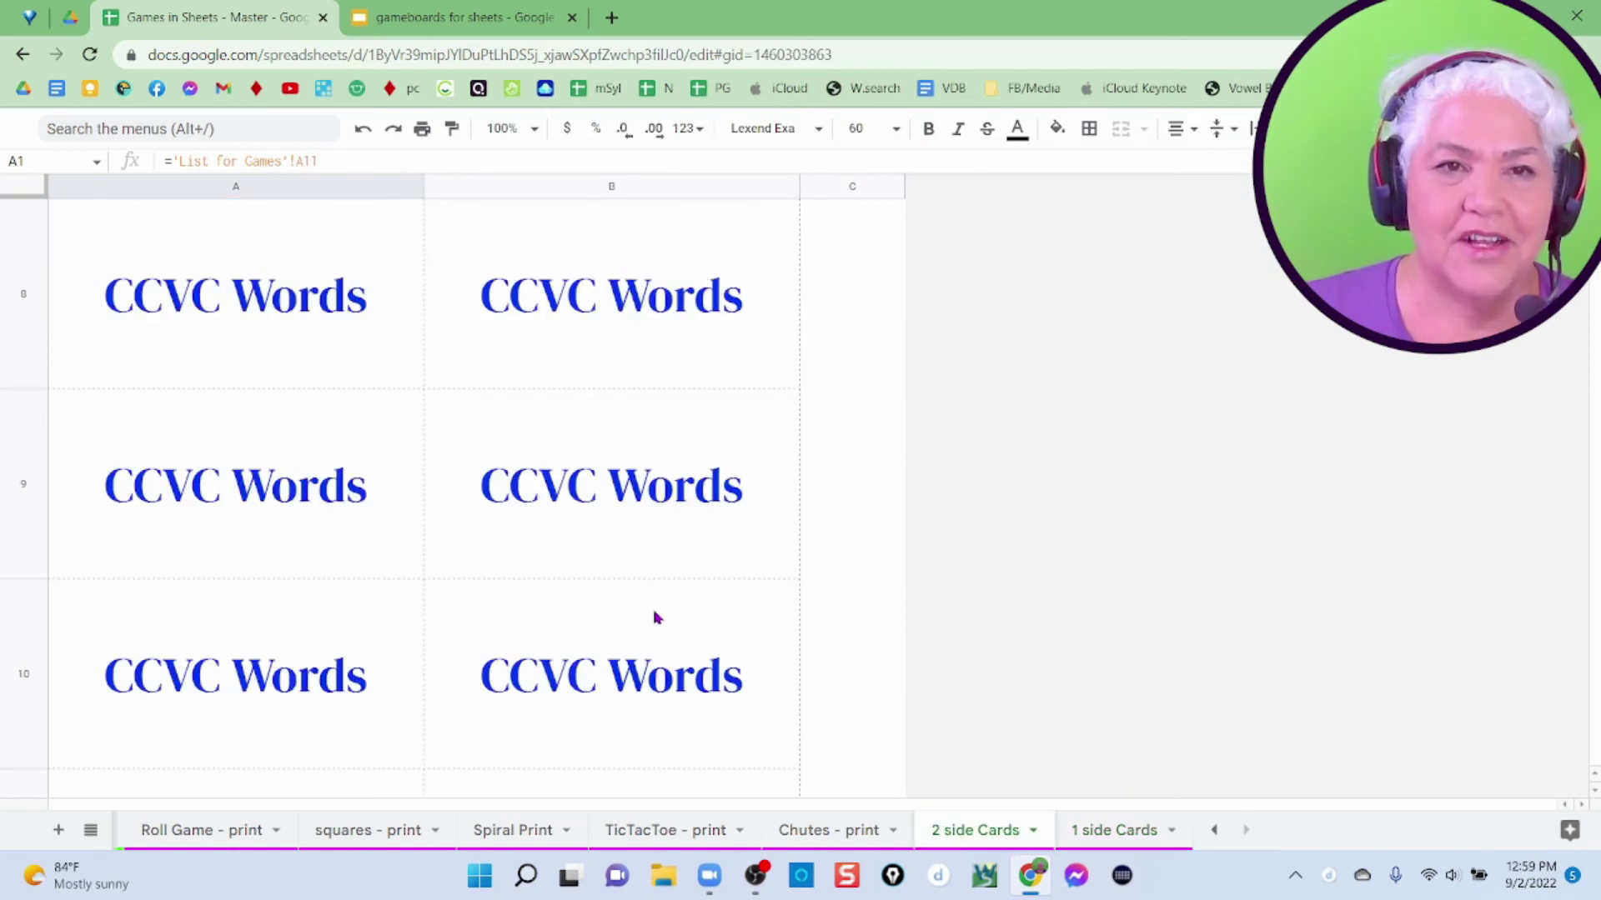
{"action": "scroll", "coordinate": [648, 551], "scroll_direction": "down", "scroll_amount": 12}
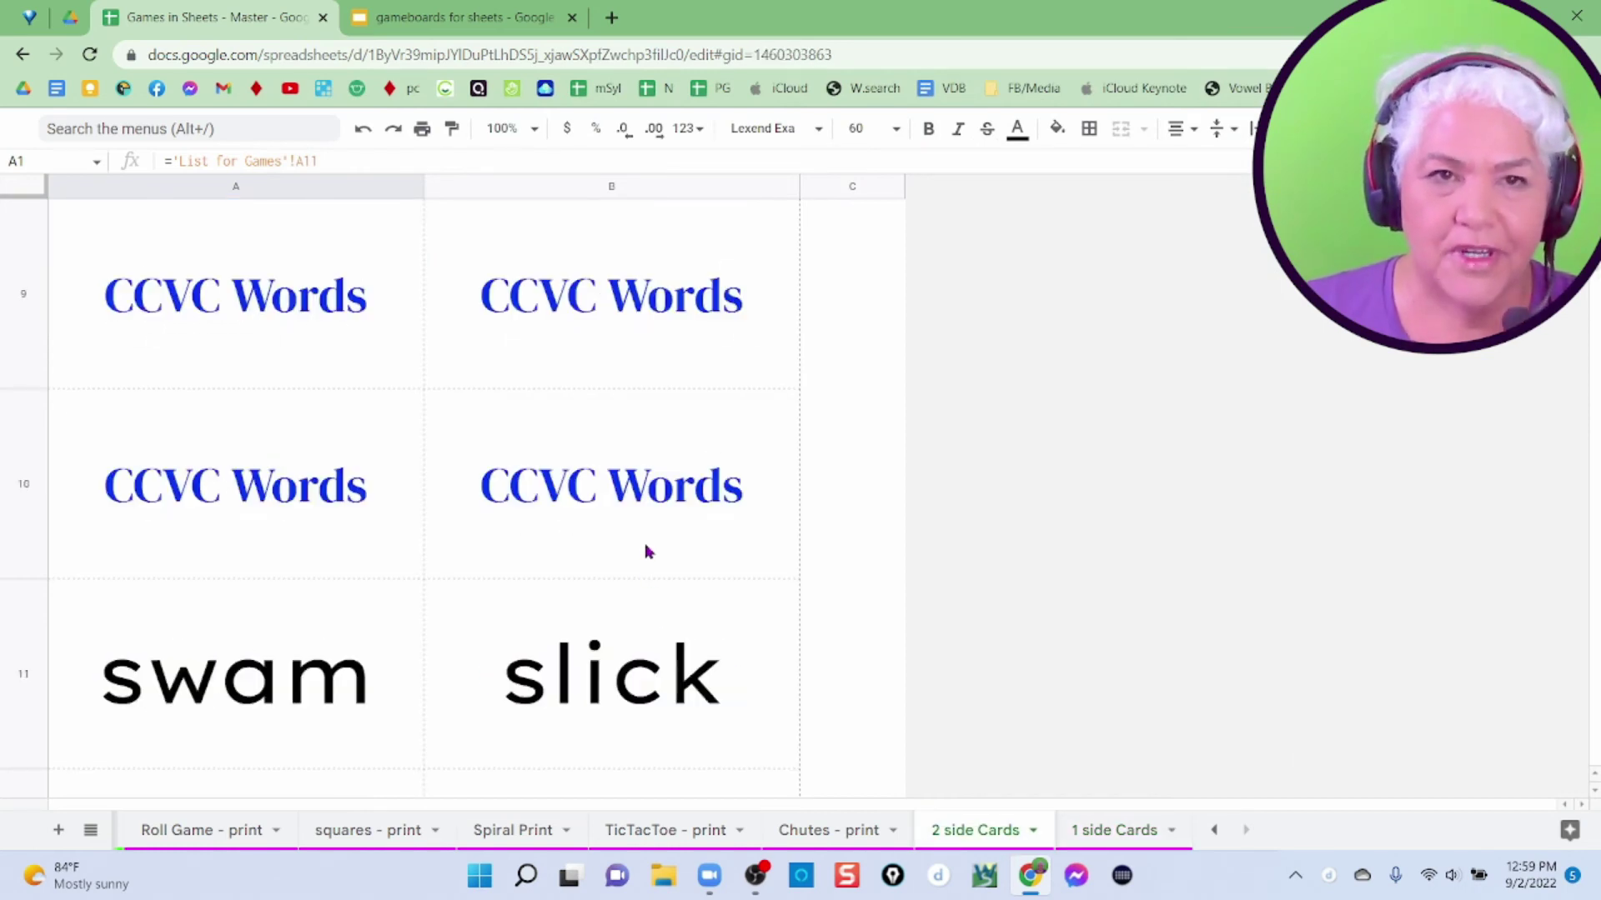
{"action": "scroll", "coordinate": [649, 552], "scroll_direction": "down", "scroll_amount": 2}
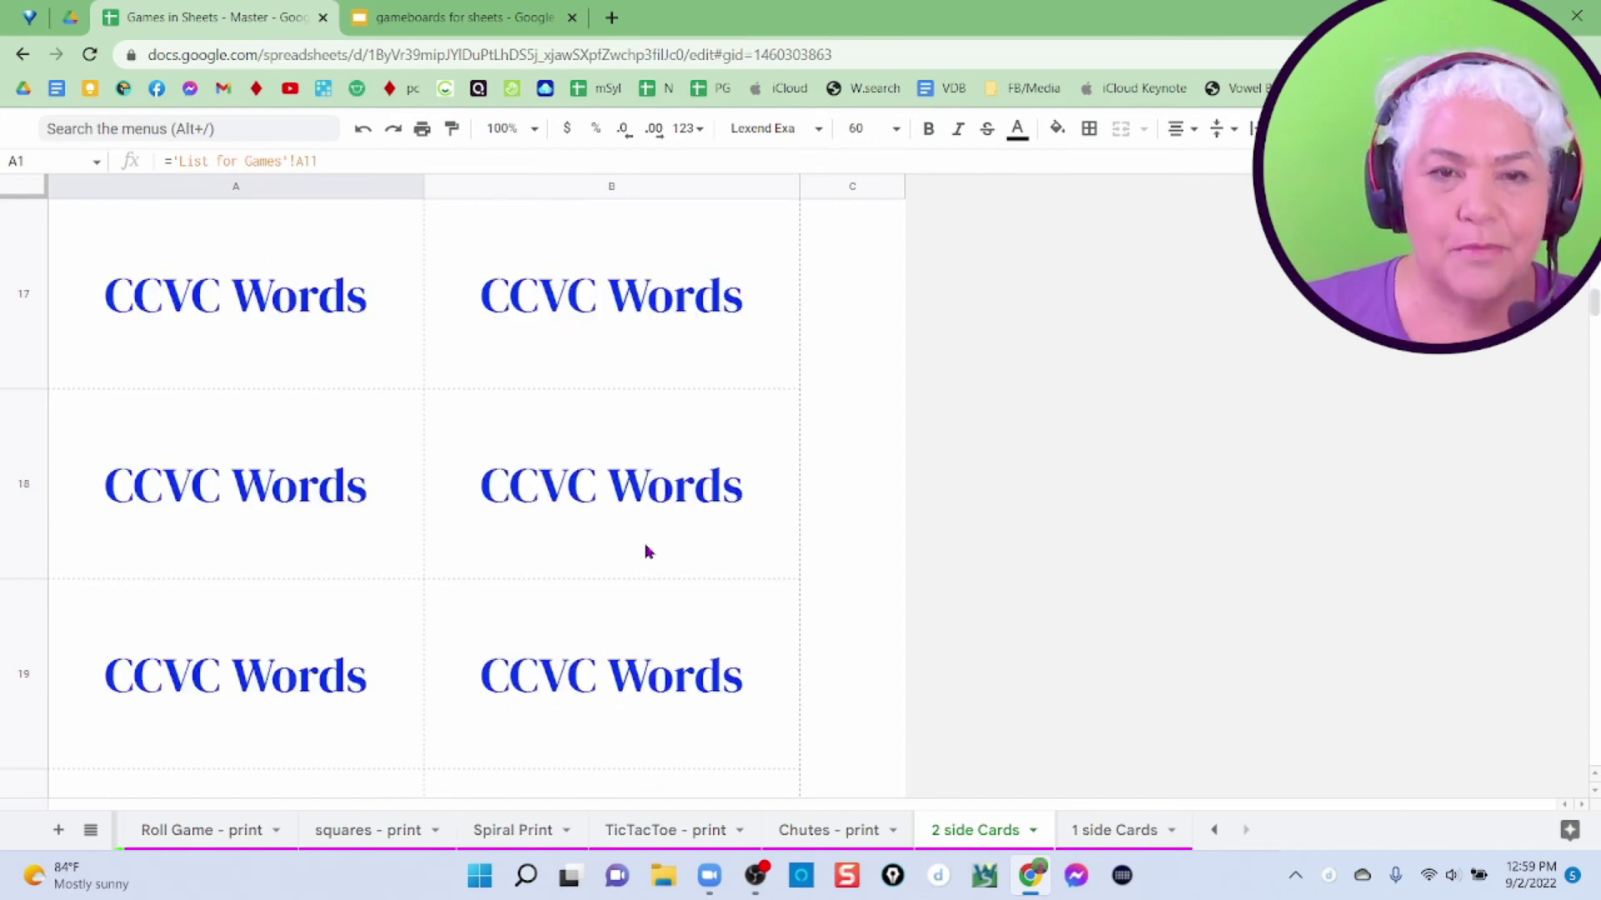
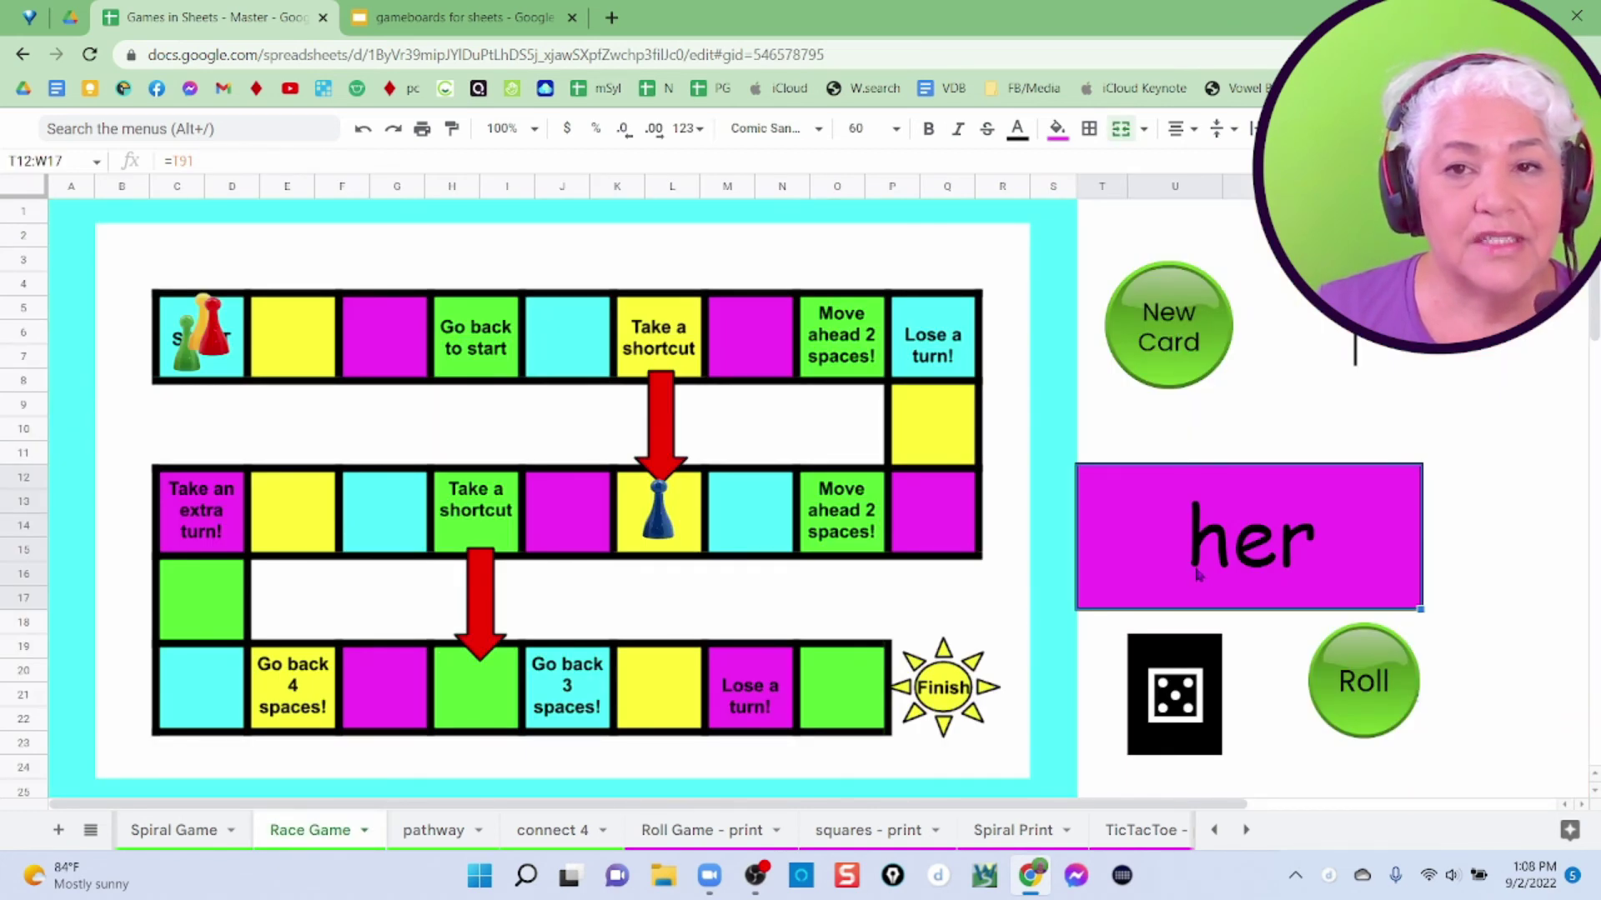
- Draw a new card in the Race Game, and in the Spiral Game move the green pawn to the arrow just after glaze
{"action": "left_click", "coordinate": [1175, 328]}
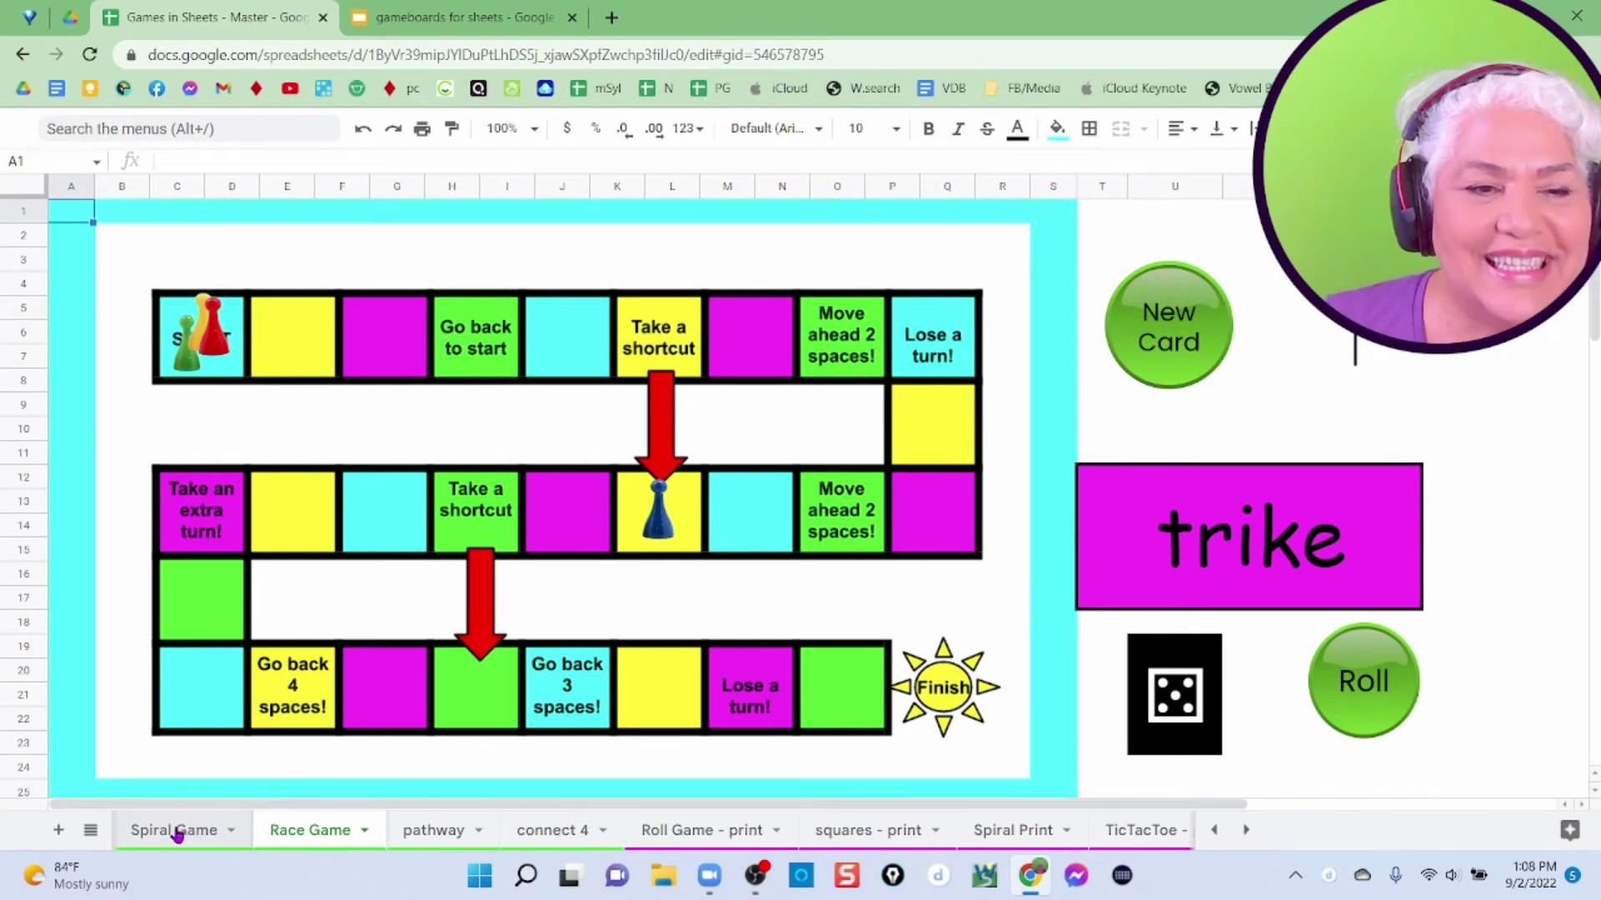
{"action": "left_click", "coordinate": [176, 836]}
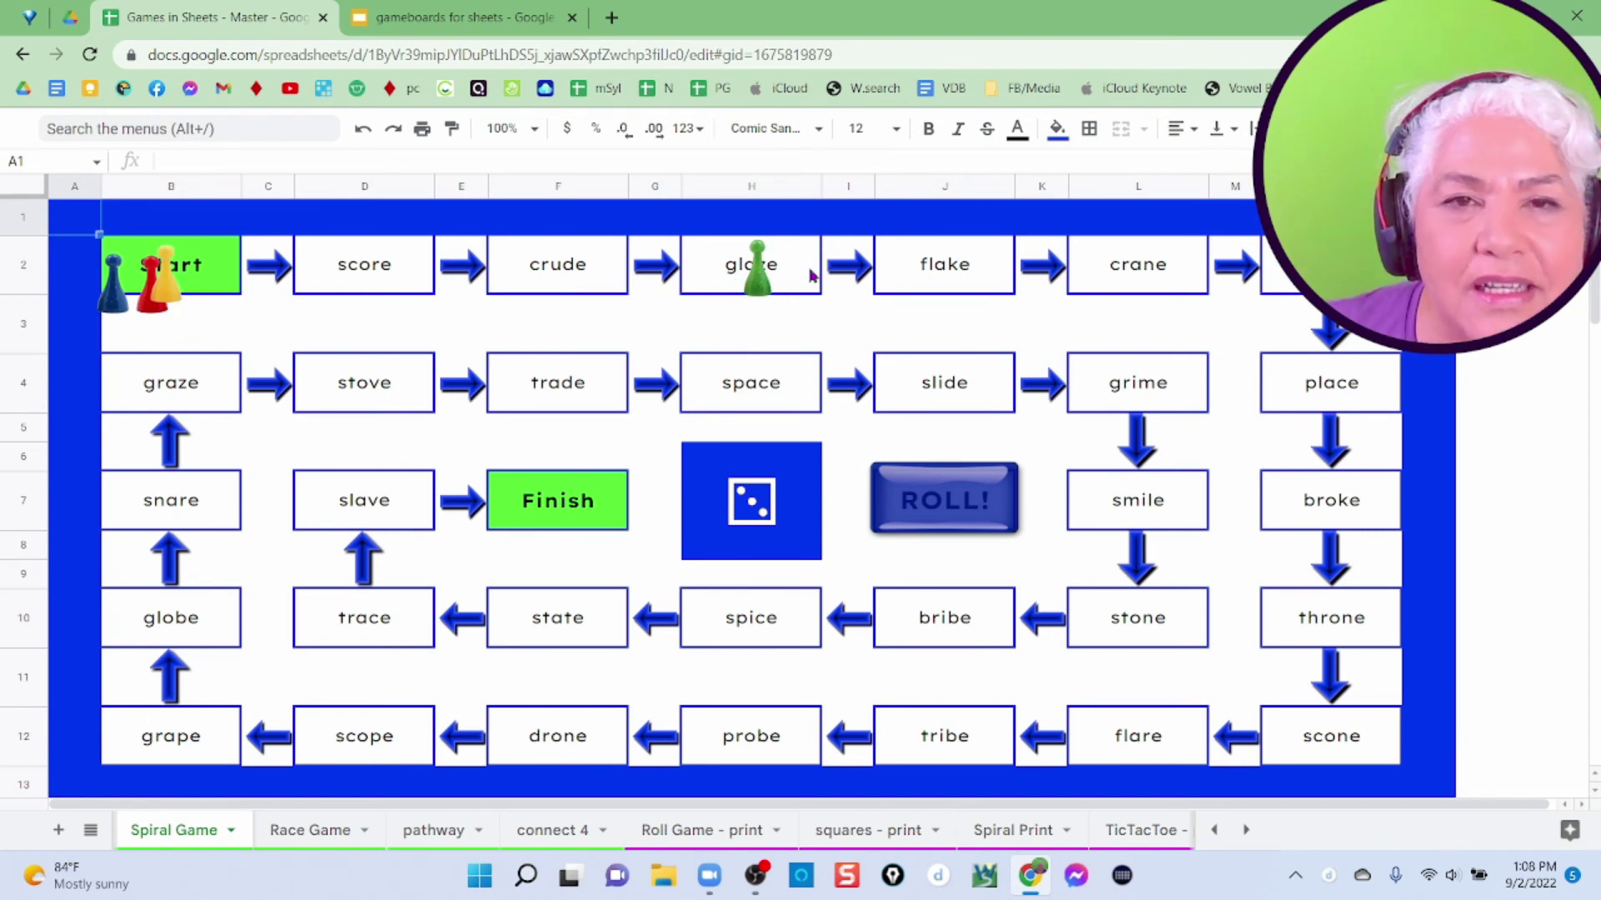
{"action": "left_click", "coordinate": [757, 275]}
{"action": "left_click_drag", "start_coordinate": [757, 275], "coordinate": [807, 265]}
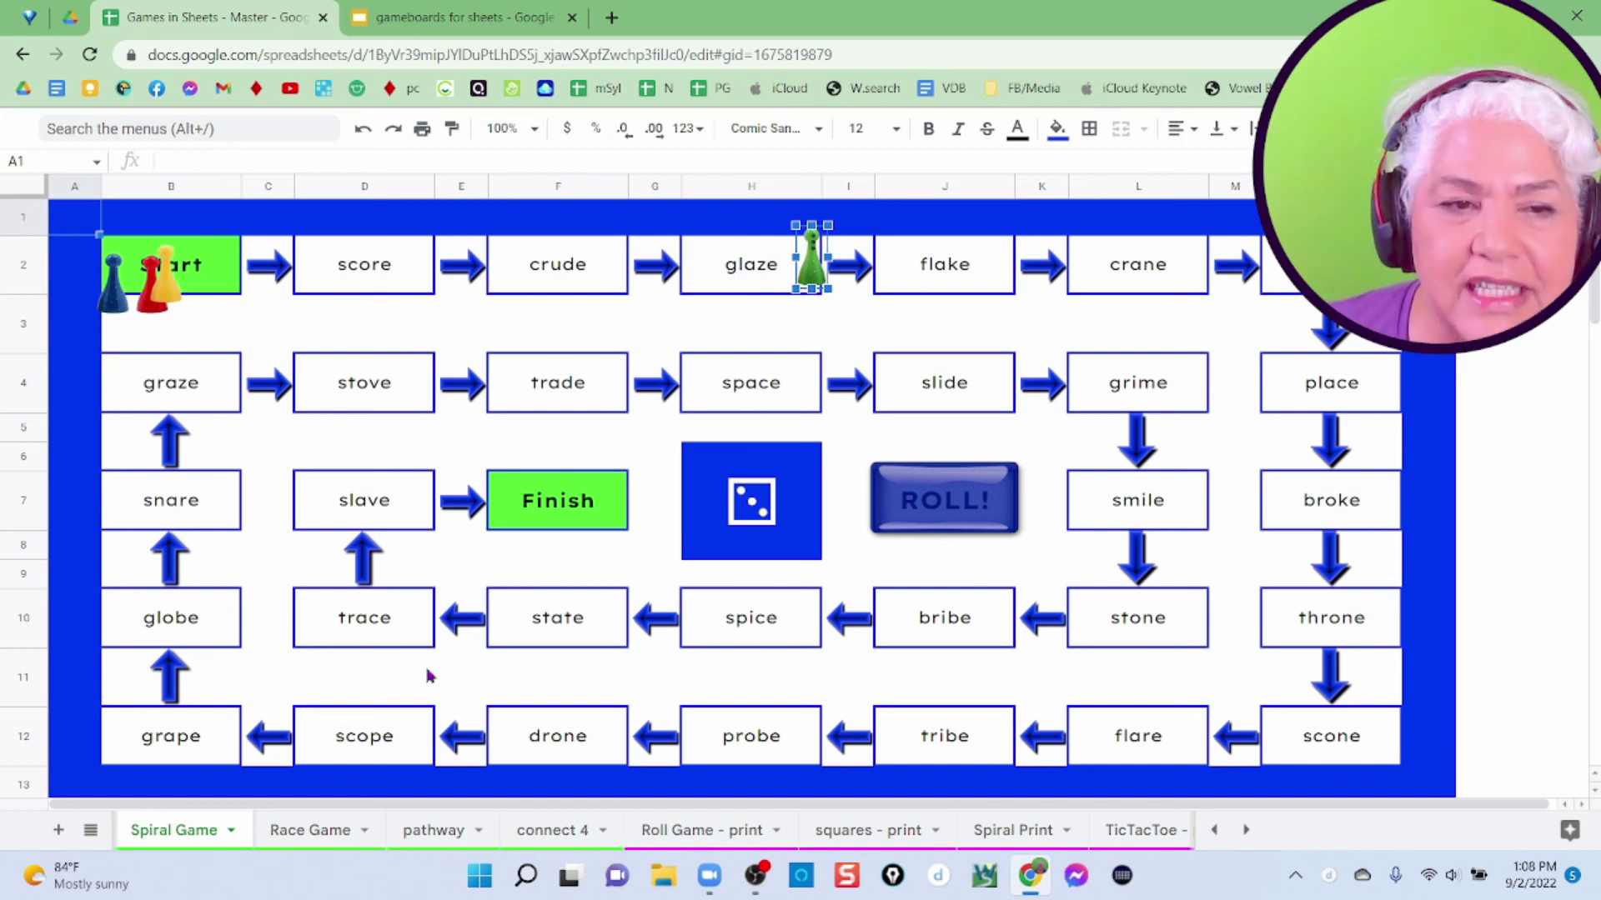
- Randomize the Silent E words in List for Games and check the word order on the Squares Game and bingo boards
{"action": "left_click", "coordinate": [89, 832]}
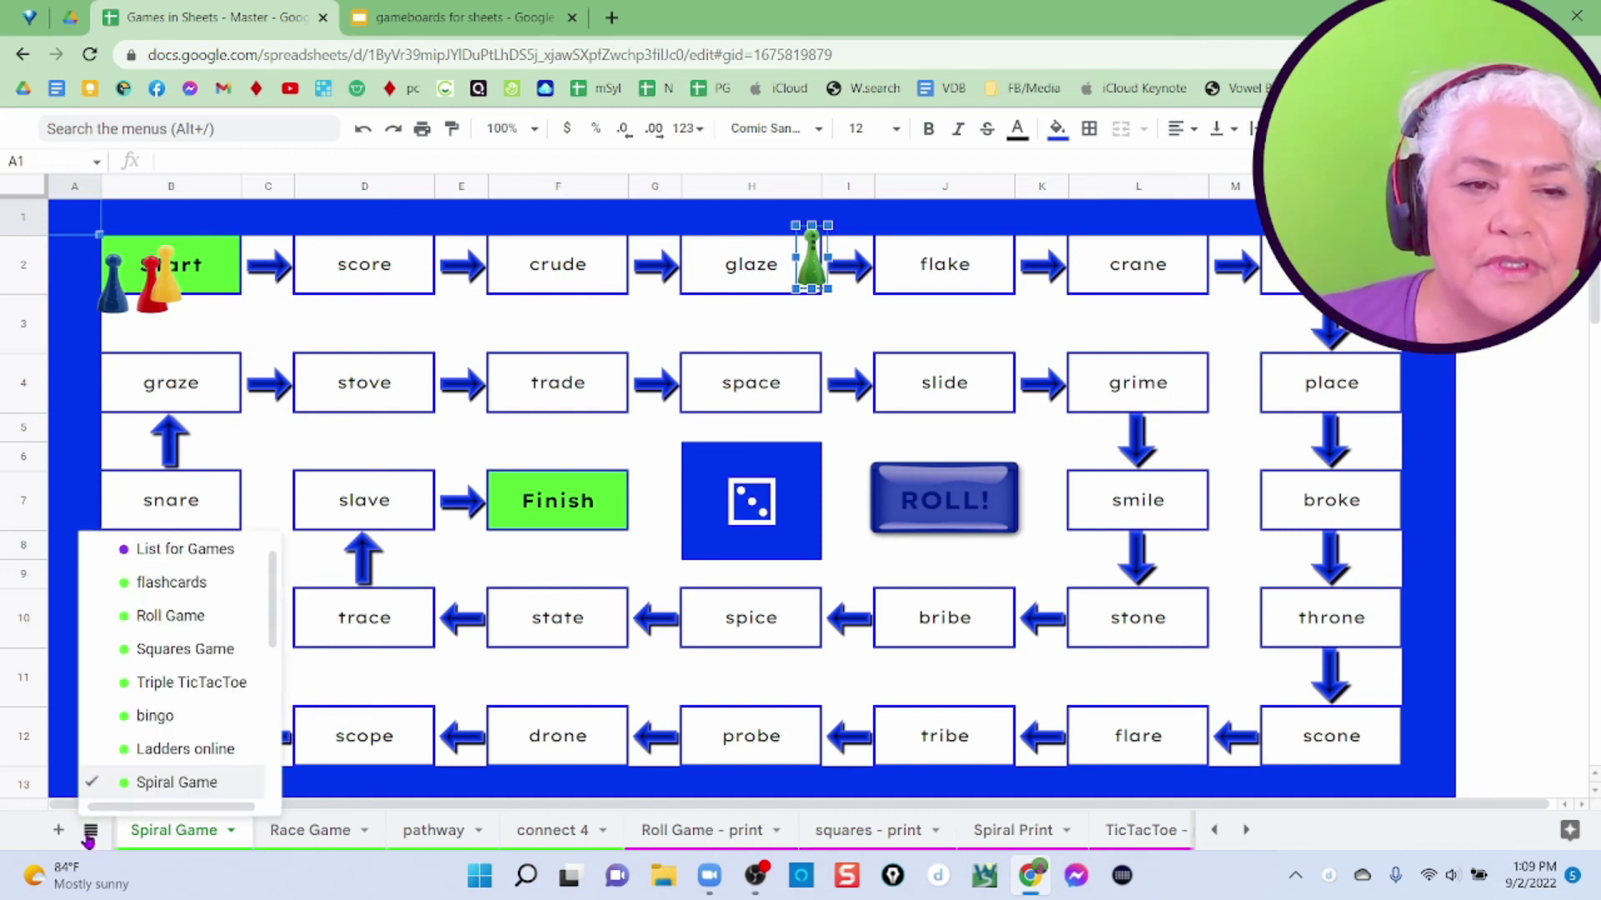
{"action": "left_click", "coordinate": [155, 552]}
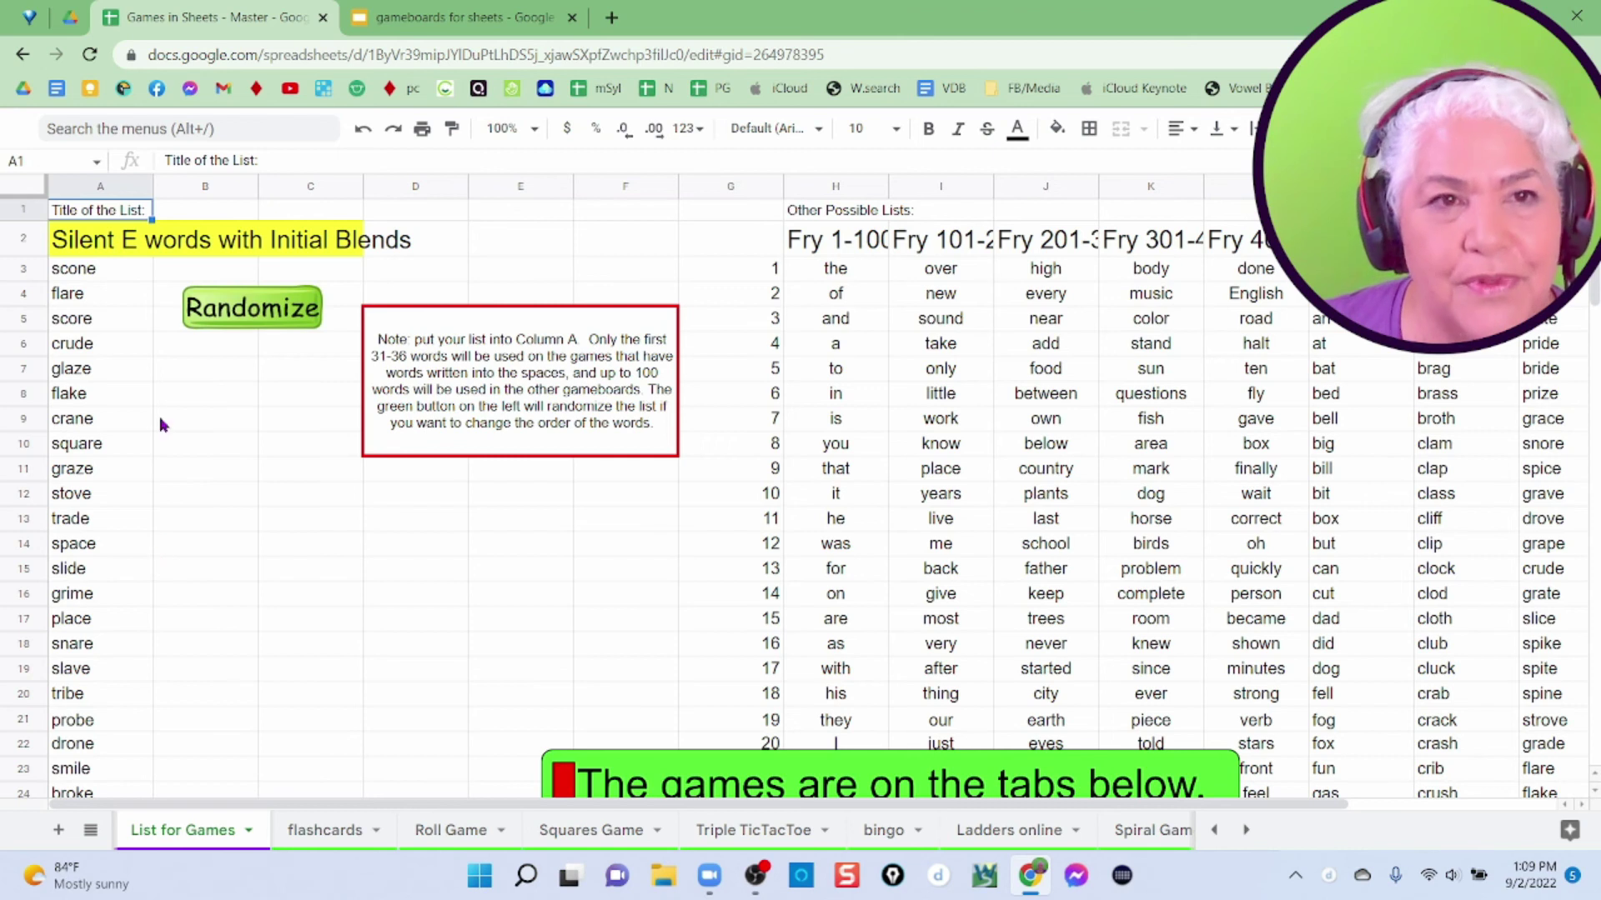
{"action": "left_click", "coordinate": [233, 315]}
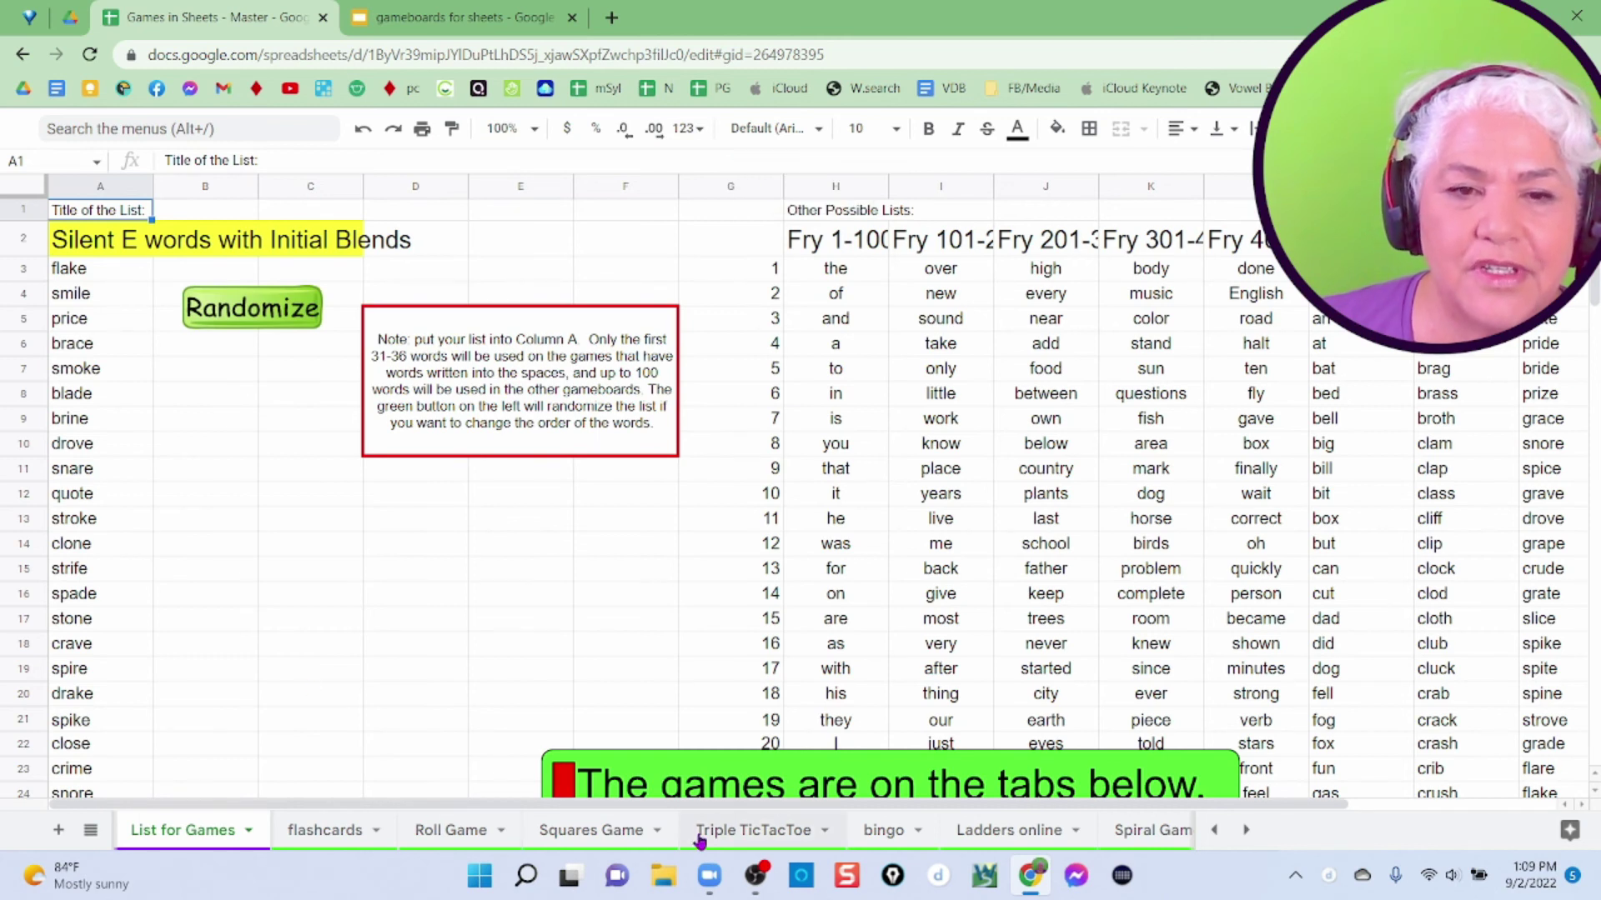
{"action": "left_click", "coordinate": [584, 840]}
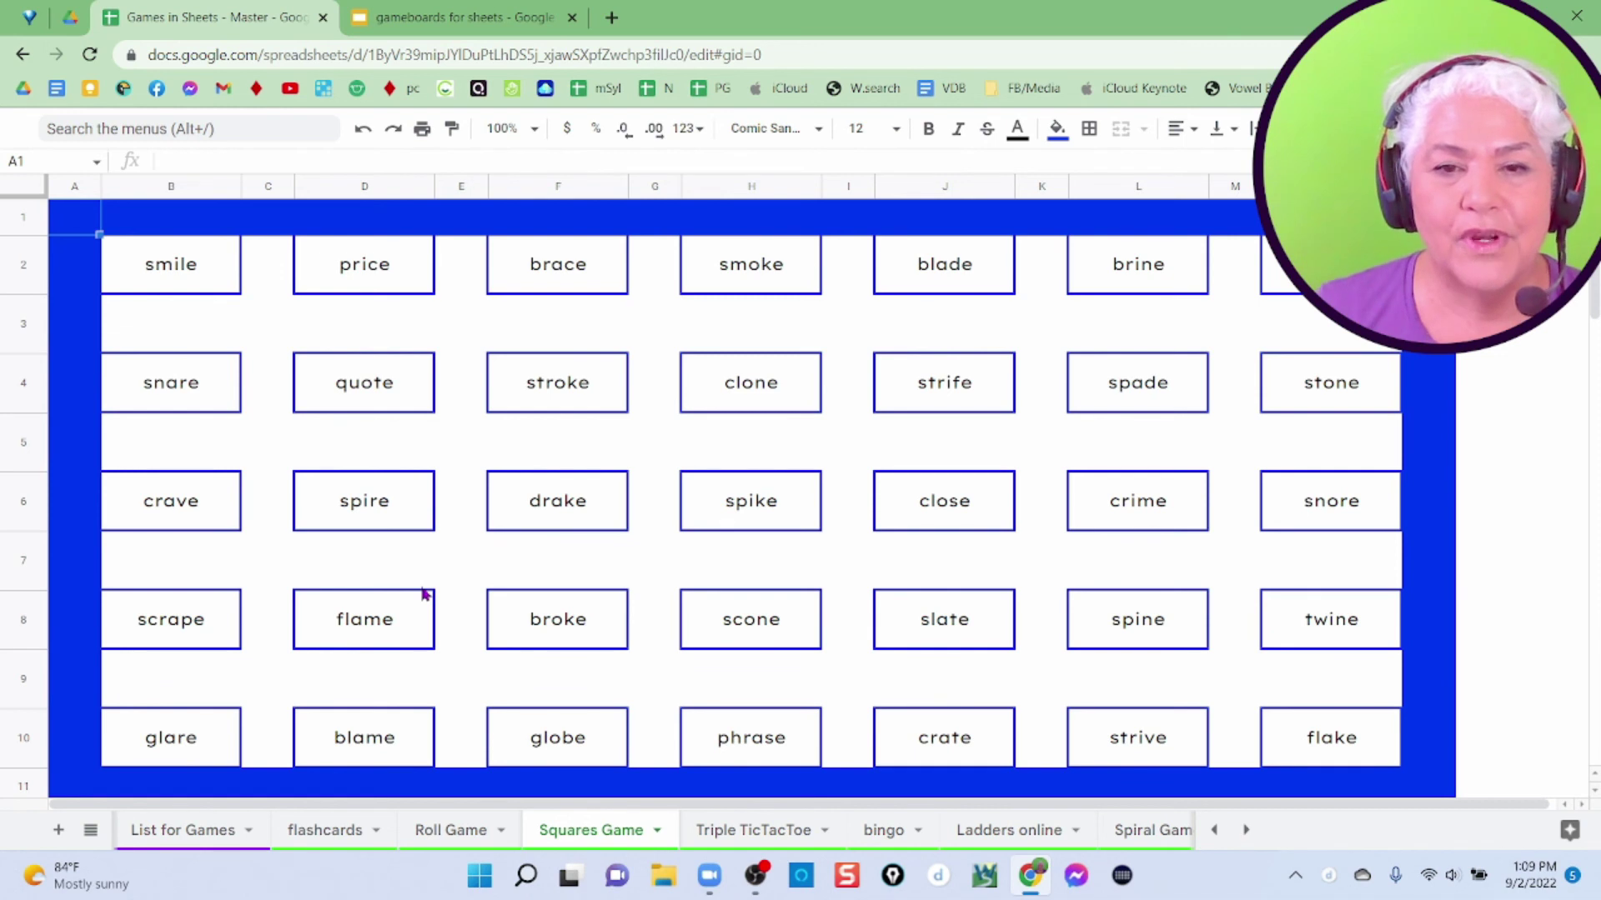
{"action": "left_click", "coordinate": [883, 830]}
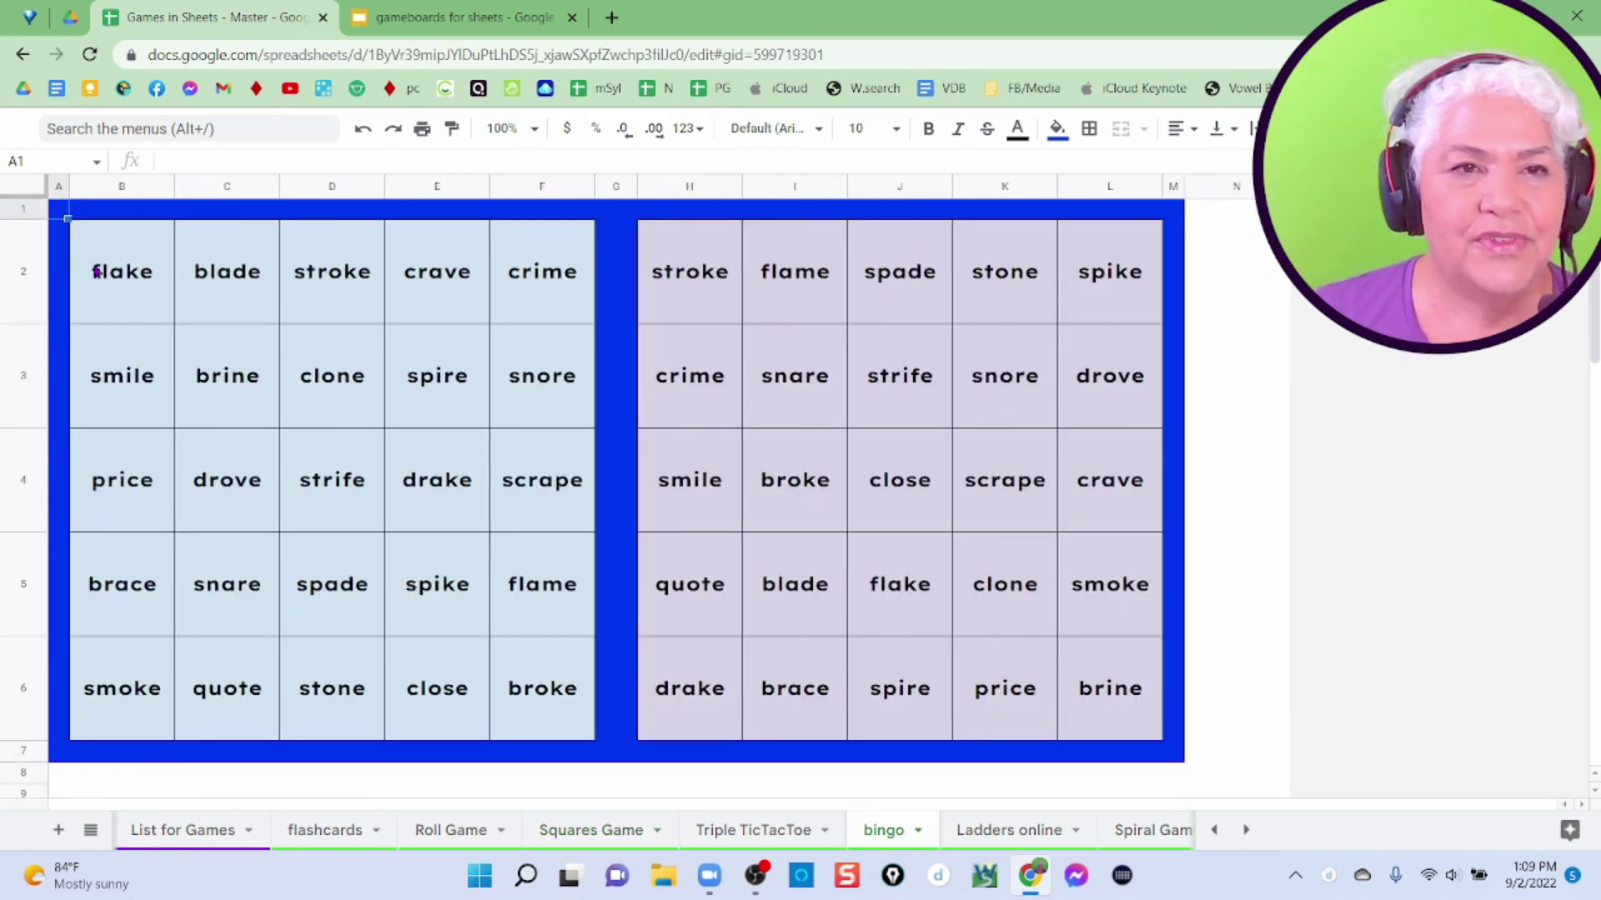
- Randomize the Silent E word list again and check the reshuffled words on the two bingo boards
{"action": "left_click", "coordinate": [190, 831]}
{"action": "left_click", "coordinate": [203, 310]}
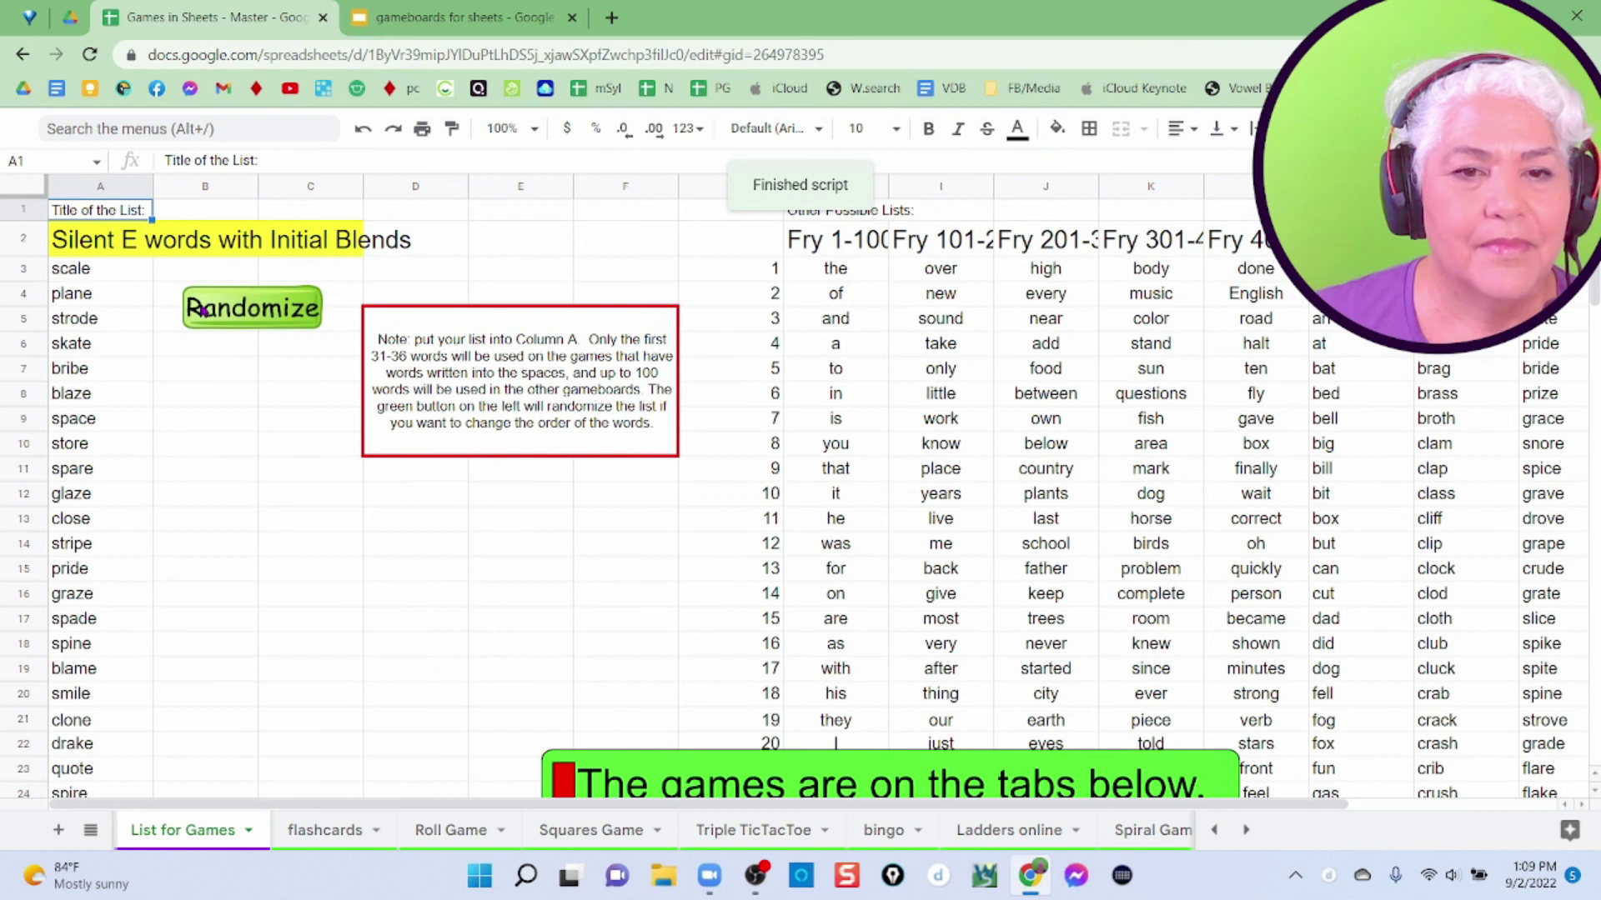
{"action": "left_click", "coordinate": [873, 831]}
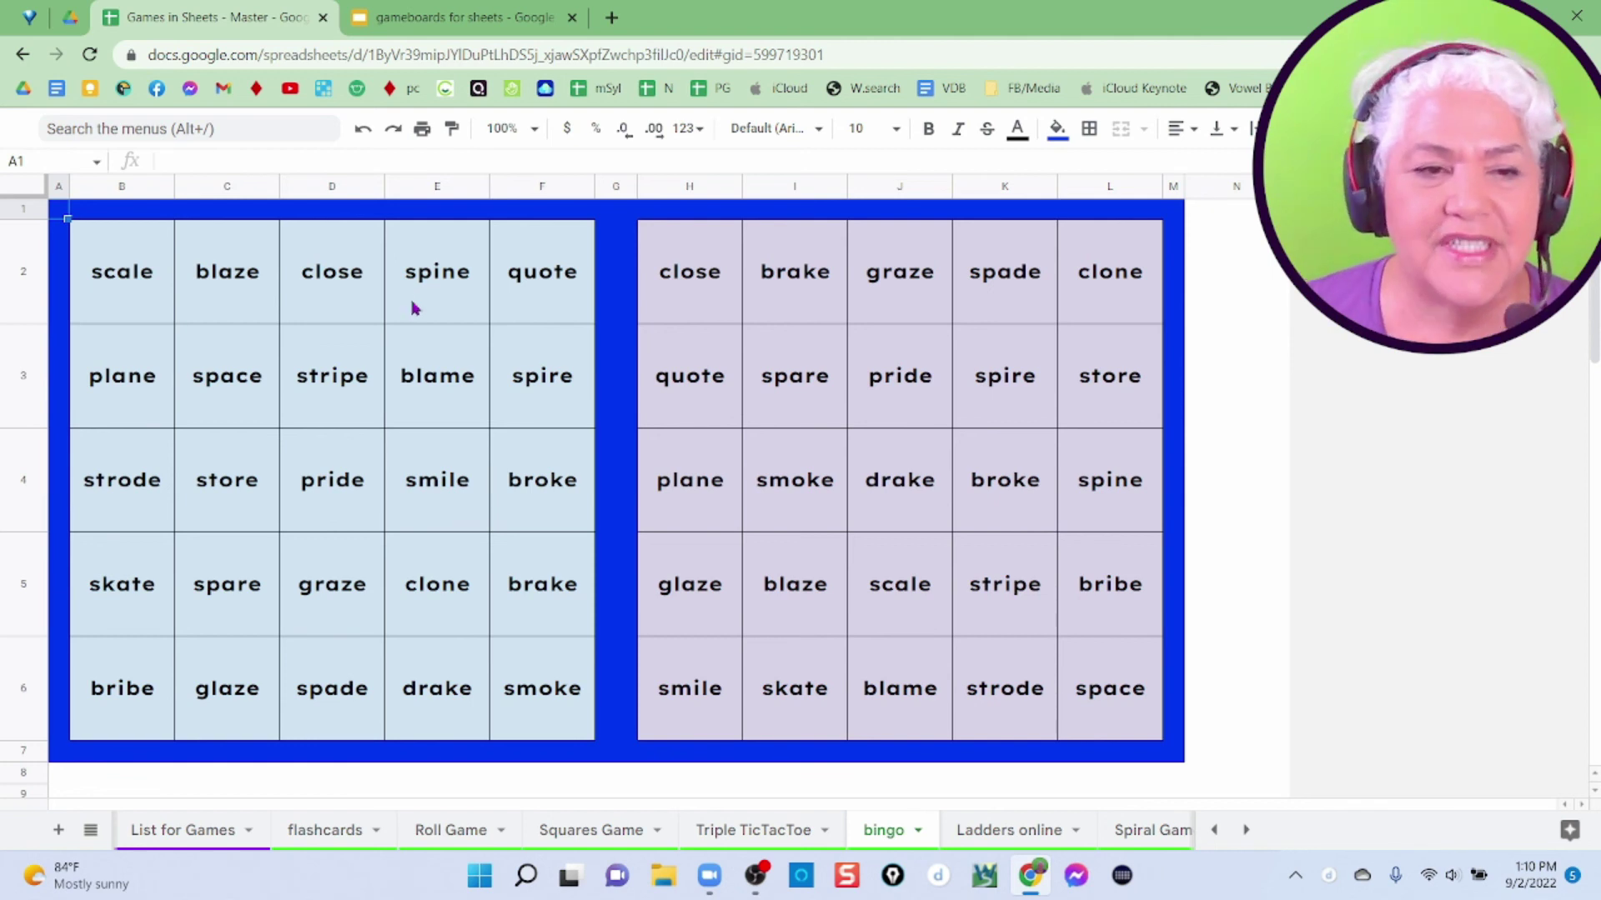
- In List for Games, copy the whole Fry 1-100 list with its title and paste it over the Silent E list starting at A2
{"action": "left_click", "coordinate": [162, 843]}
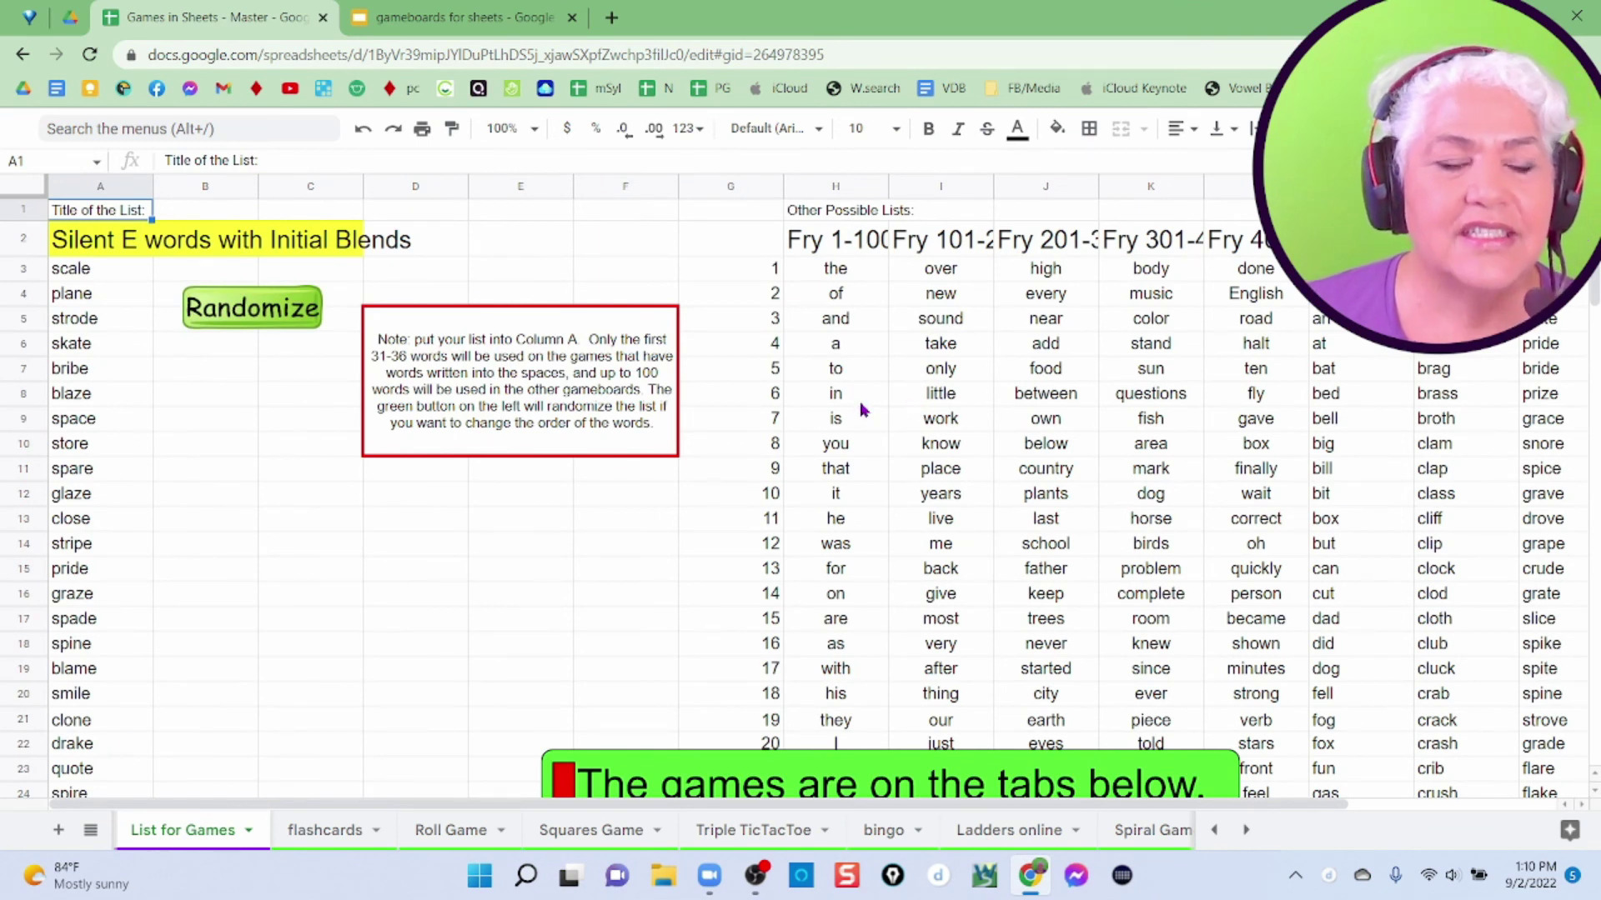
{"action": "left_click", "coordinate": [853, 252]}
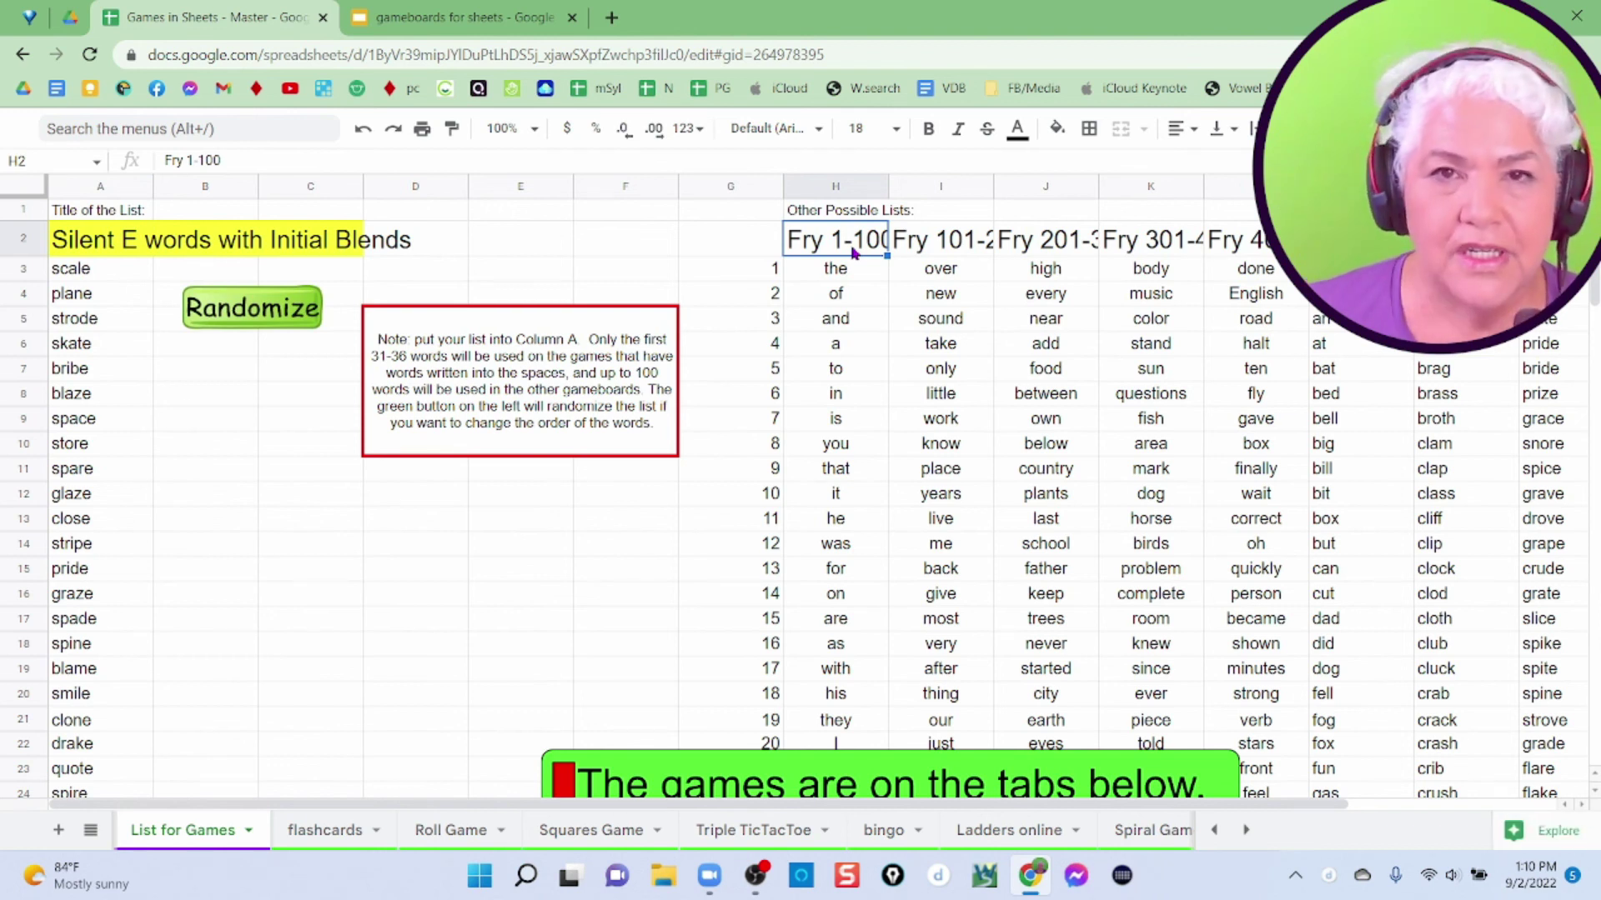
{"action": "key", "text": "ctrl+shift+Down"}
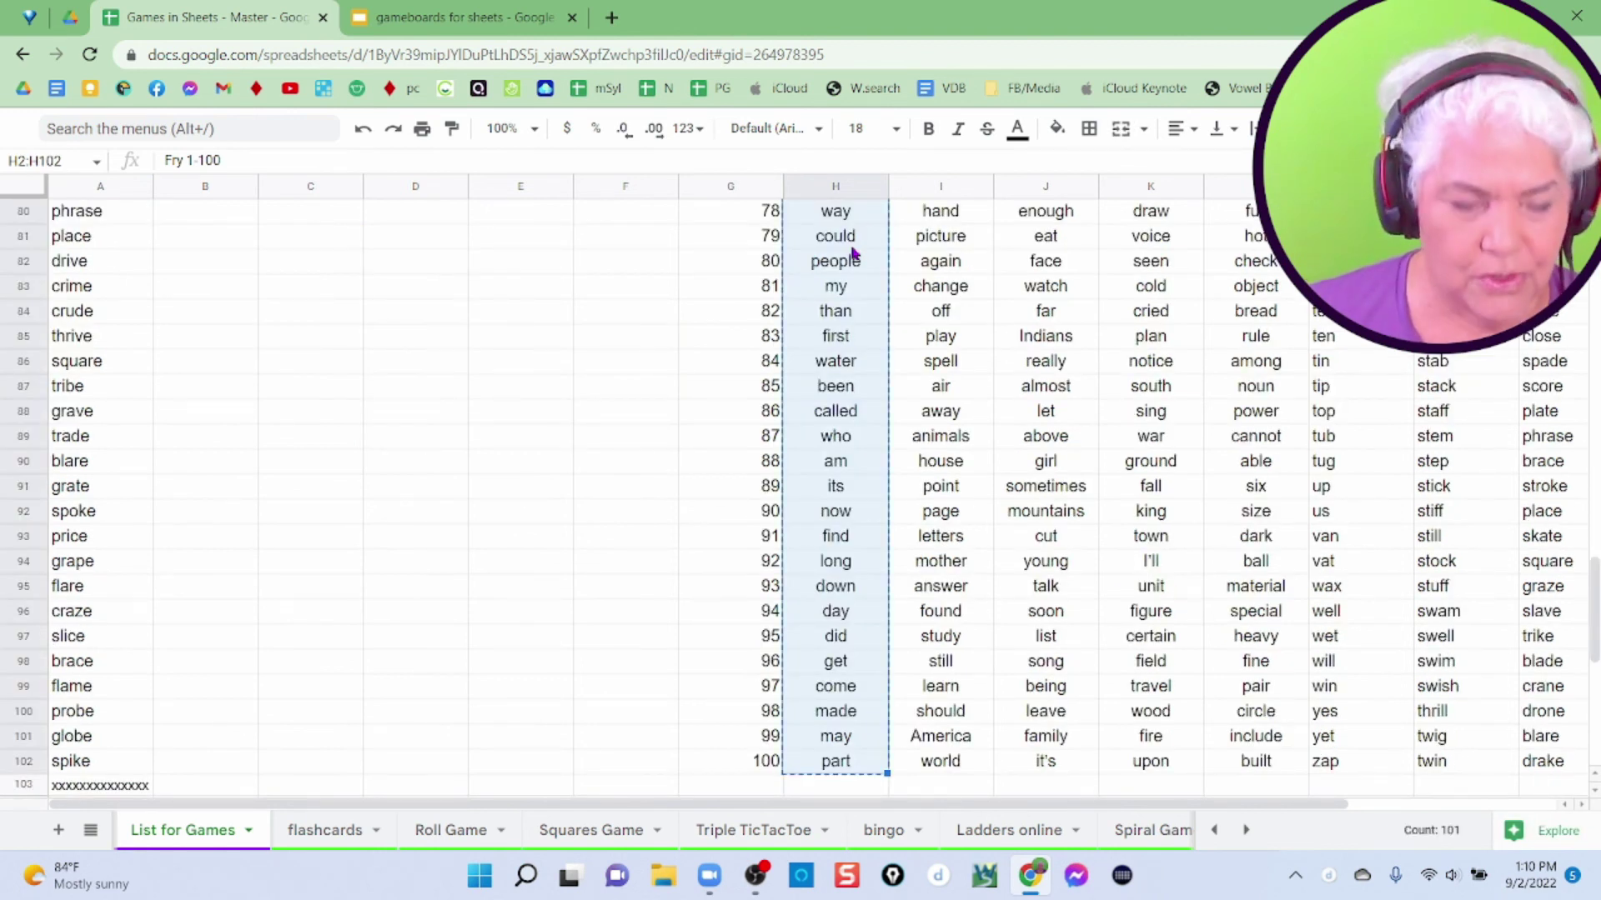
{"action": "scroll", "coordinate": [109, 360], "scroll_direction": "up", "scroll_amount": 20}
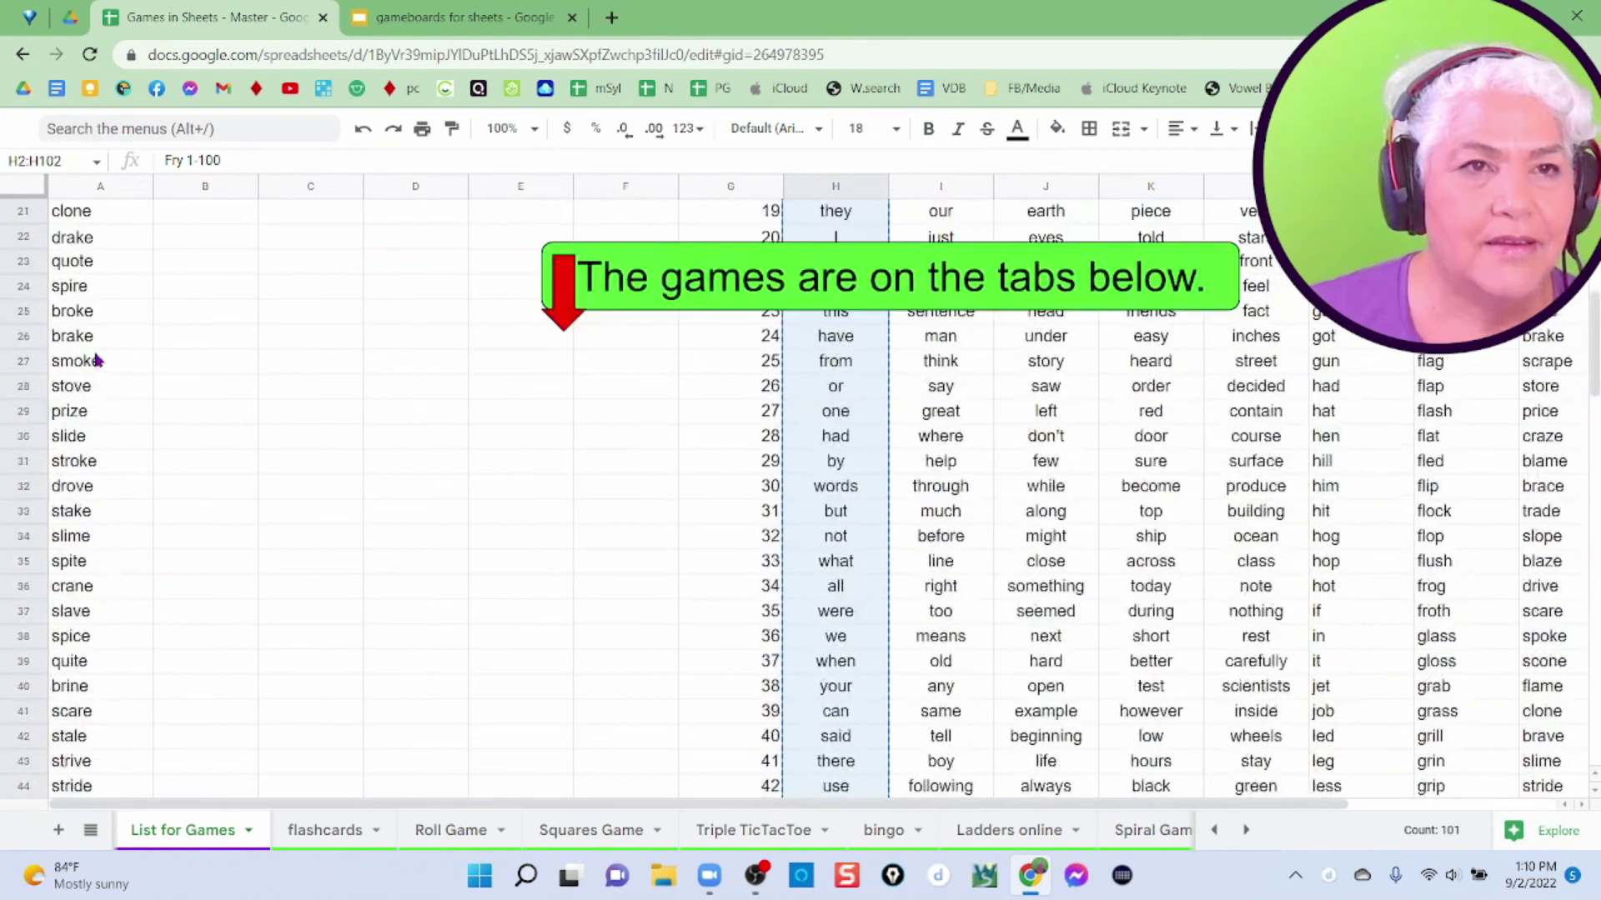
{"action": "left_click", "coordinate": [81, 248]}
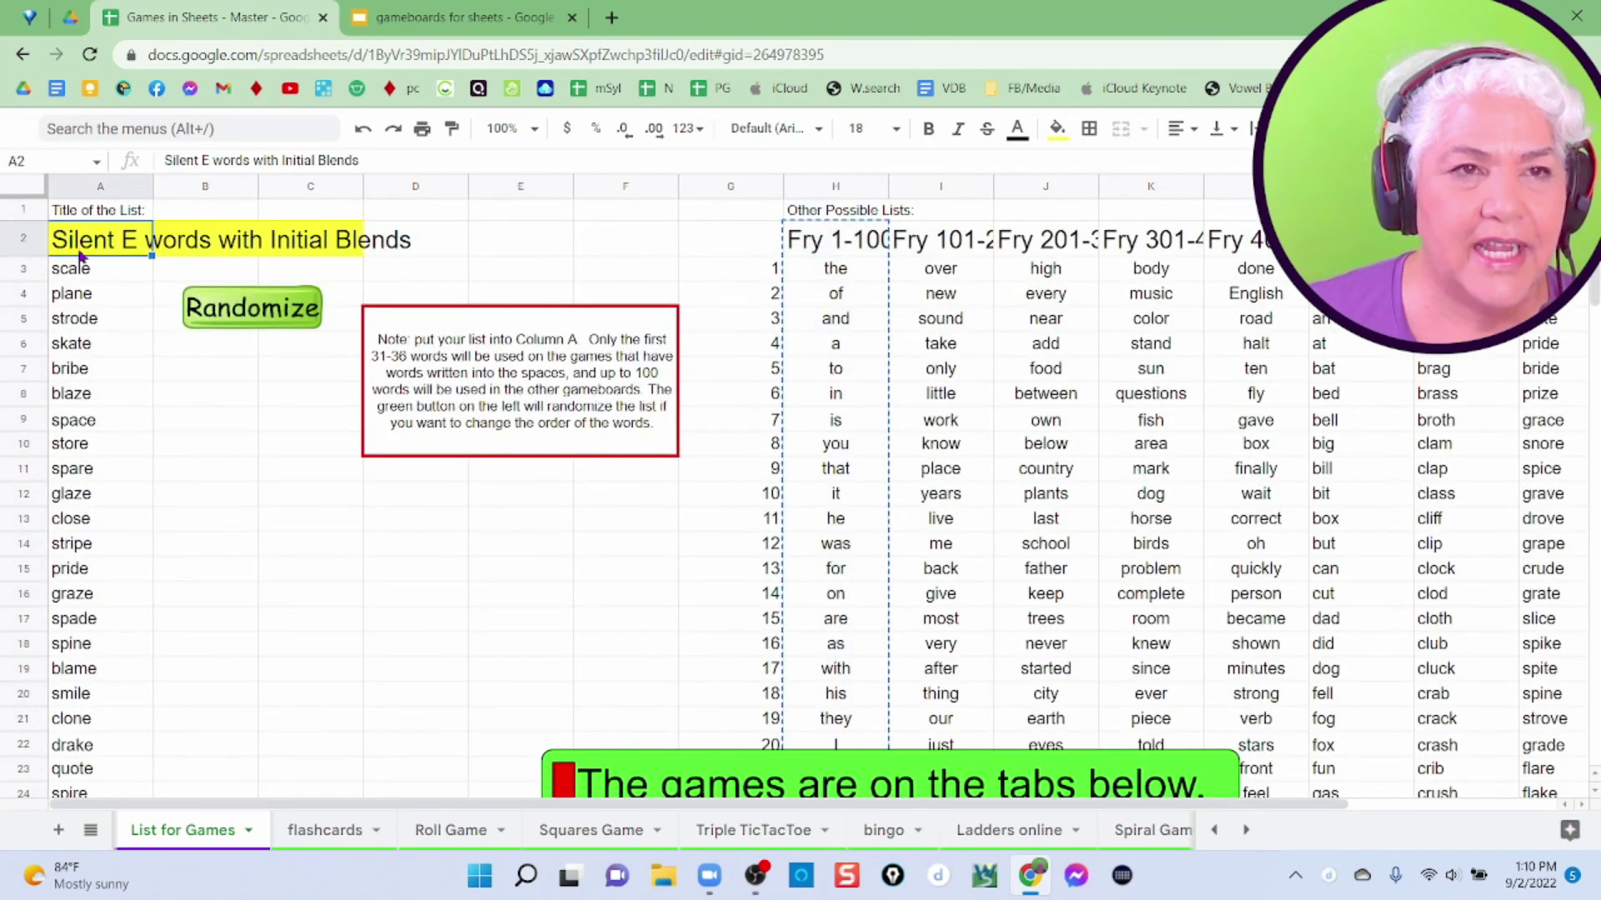
{"action": "key", "text": "ctrl+v"}
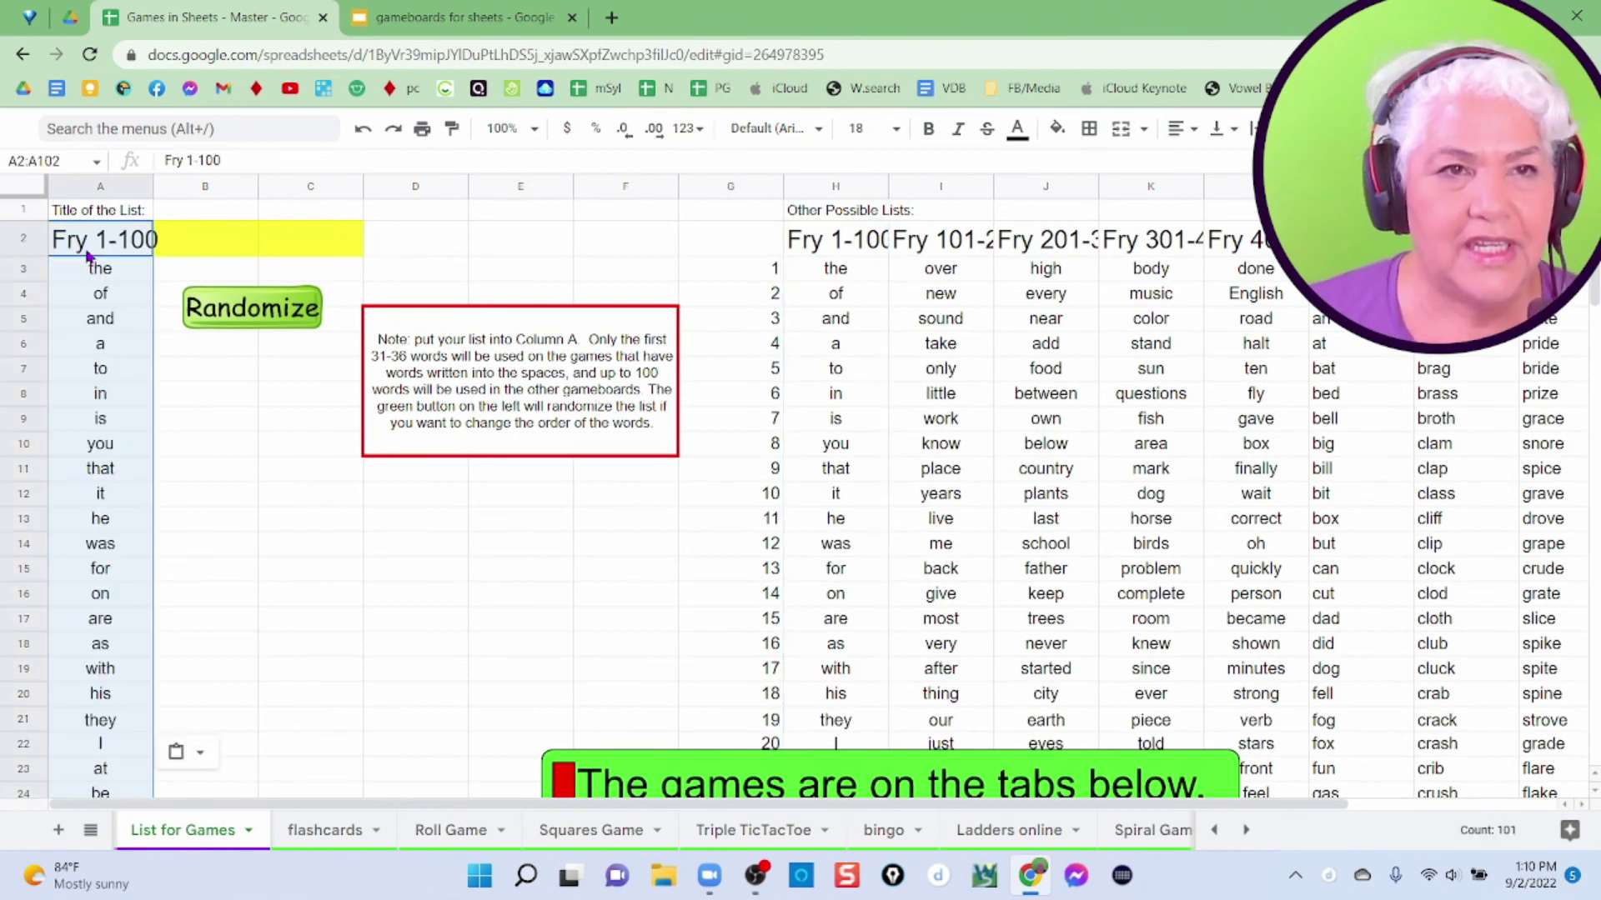
- Check the end of the pasted Fry list and its words on the Squares Game, Triple TicTacToe and bingo boards
{"action": "scroll", "coordinate": [88, 255], "scroll_direction": "down", "scroll_amount": 20}
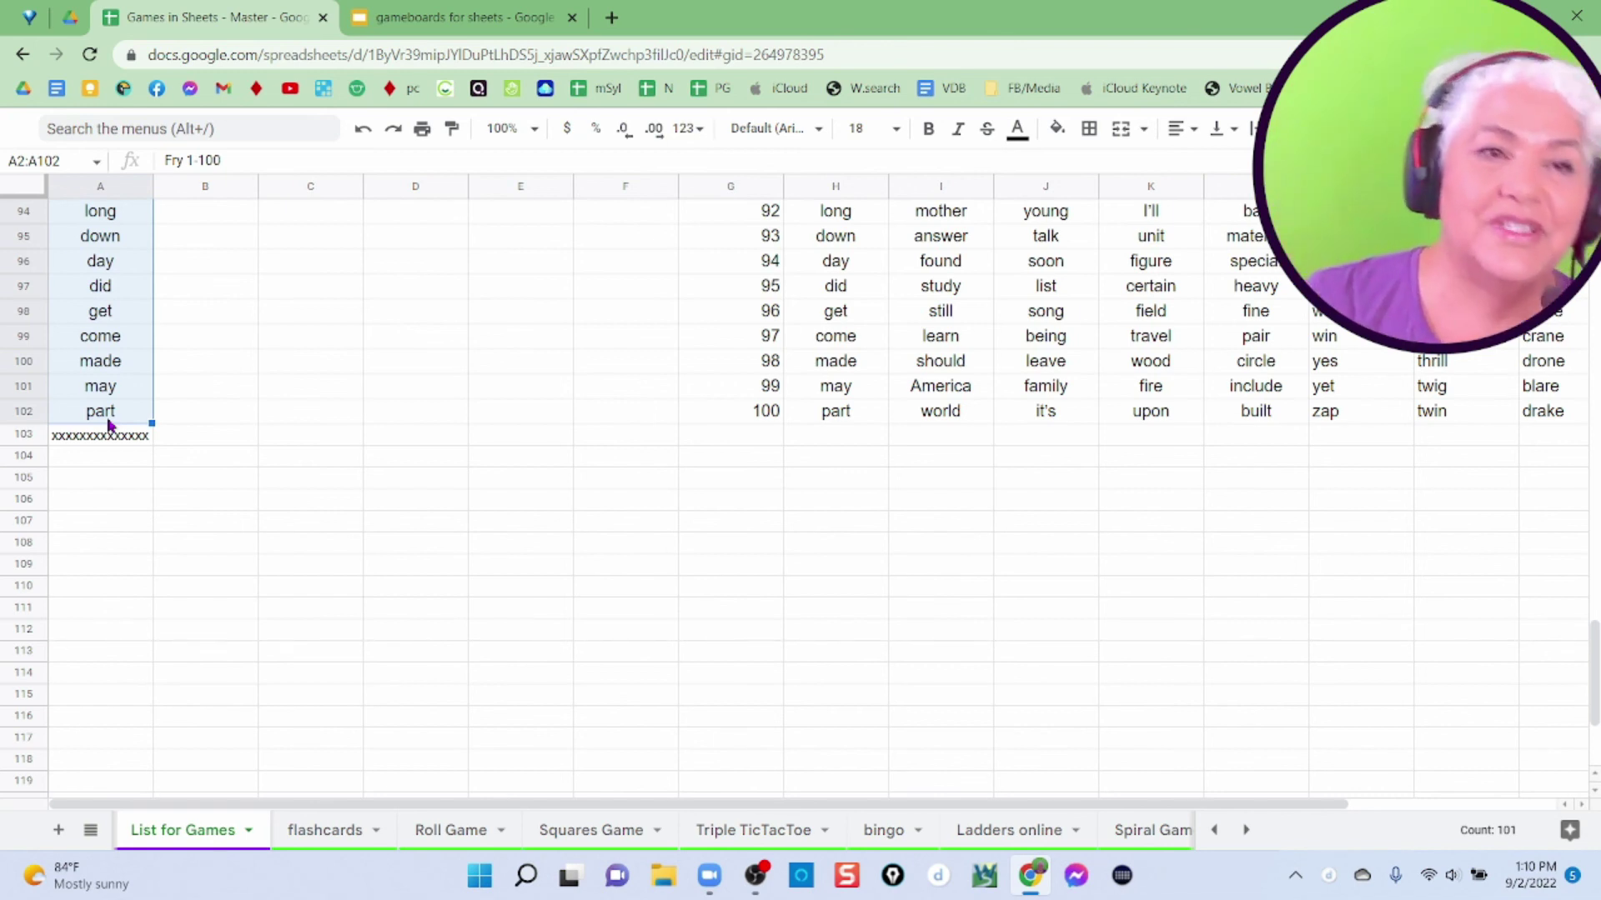
{"action": "left_click", "coordinate": [427, 840]}
{"action": "left_click", "coordinate": [567, 843]}
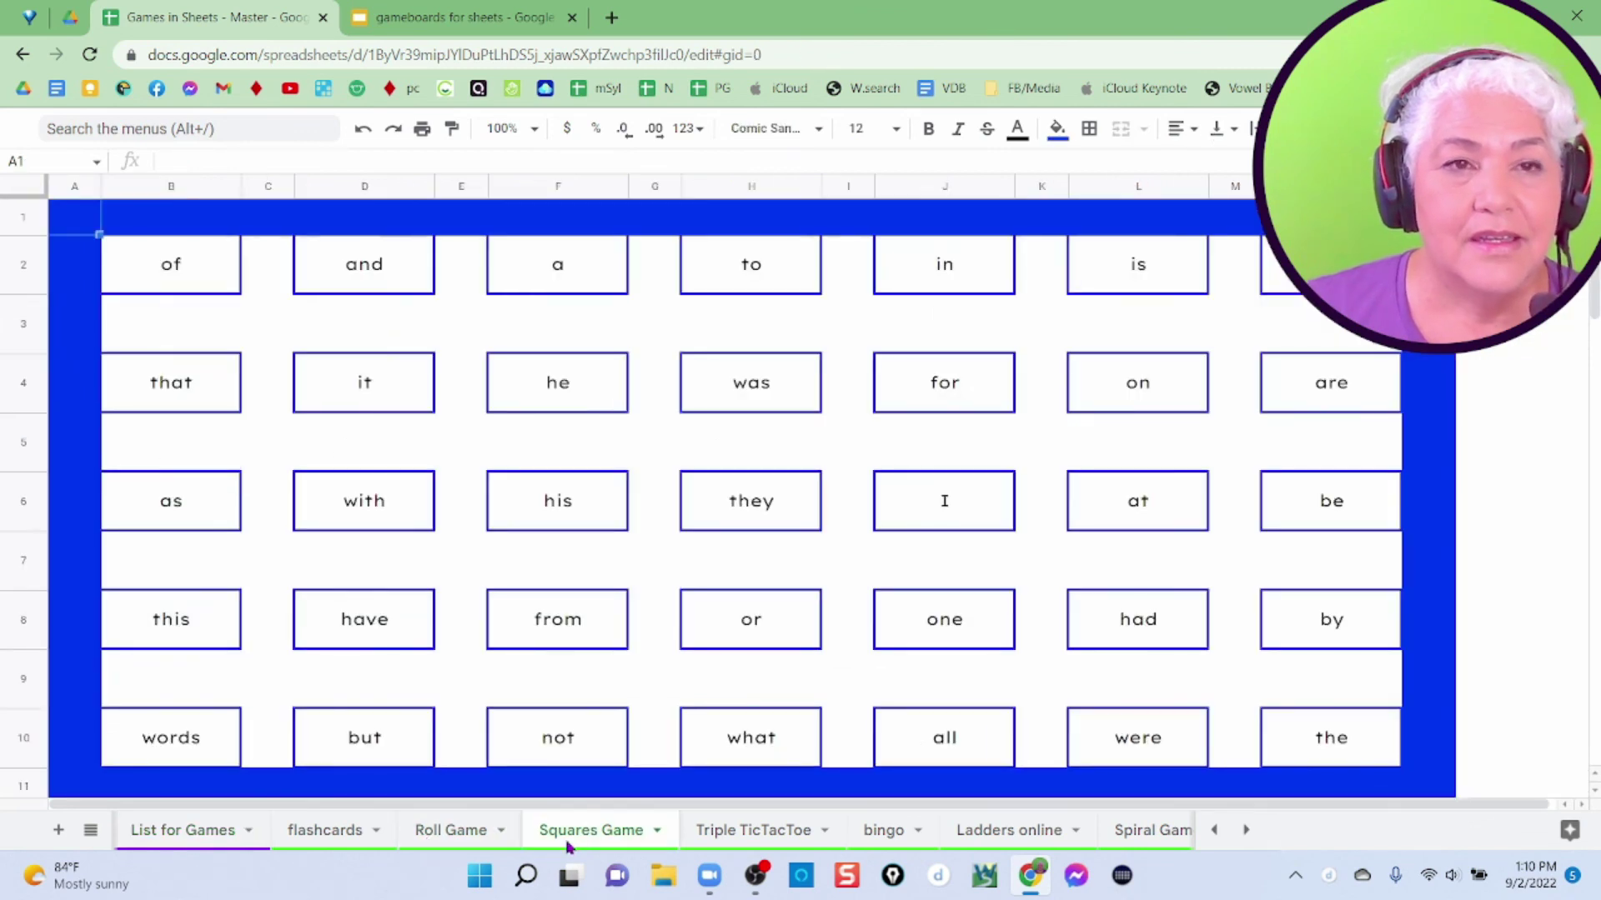
{"action": "left_click", "coordinate": [722, 841]}
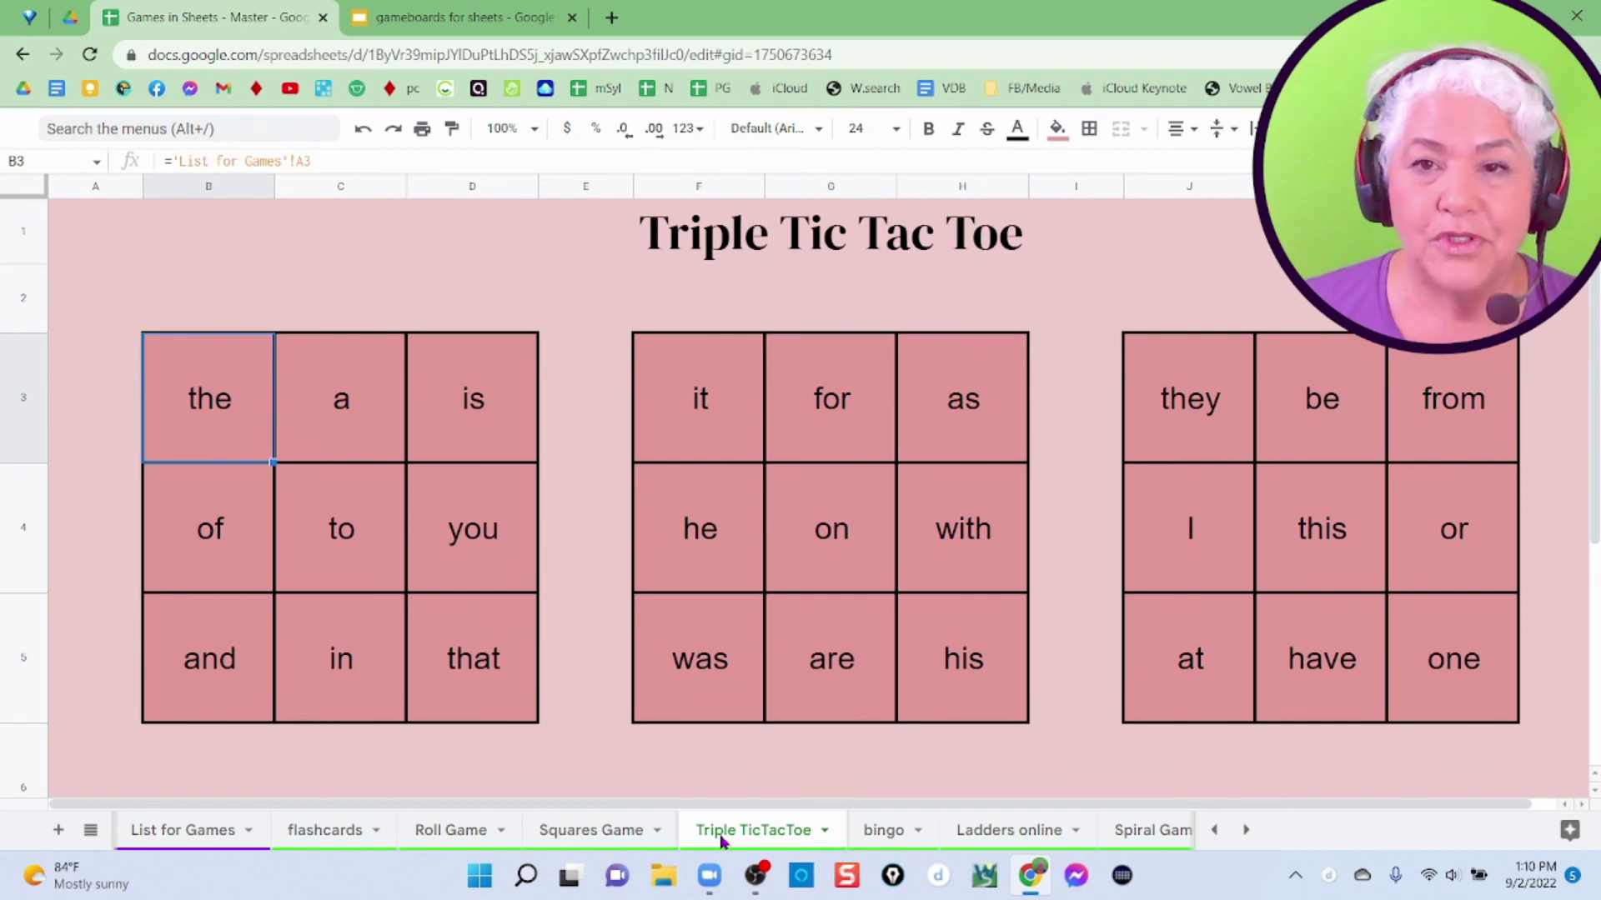
{"action": "left_click", "coordinate": [881, 837]}
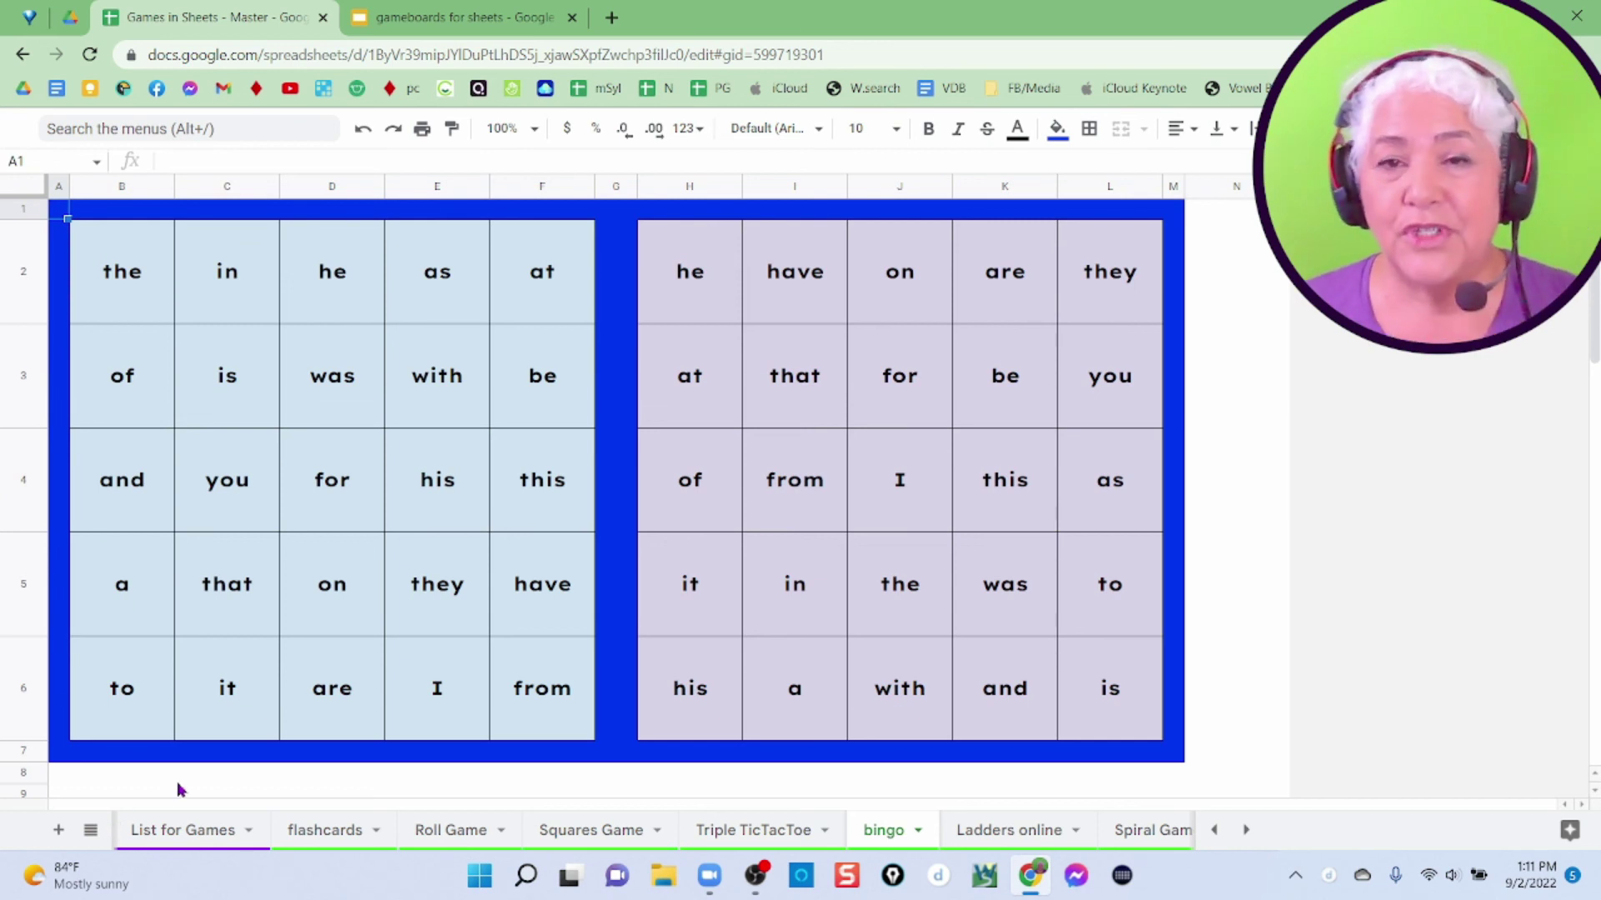
- In List for Games, clear the words in A28:A102 so only the first 25 Fry words remain, and check the Squares Game board
{"action": "left_click", "coordinate": [171, 834]}
{"action": "scroll", "coordinate": [71, 751], "scroll_direction": "up", "scroll_amount": 20}
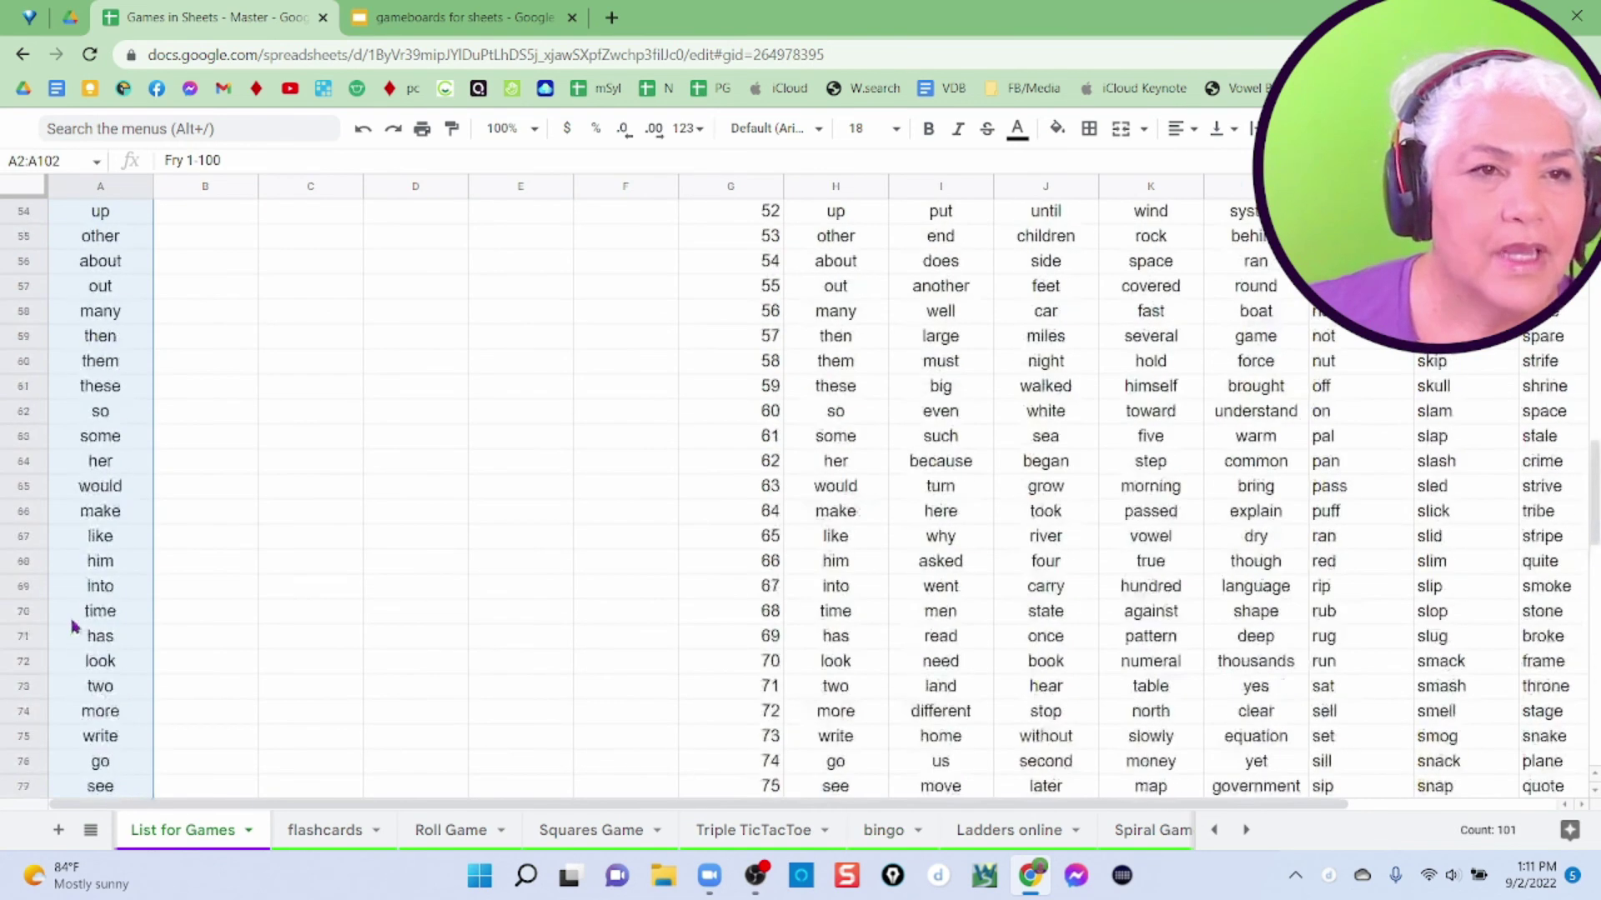
{"action": "scroll", "coordinate": [70, 593], "scroll_direction": "up", "scroll_amount": 6}
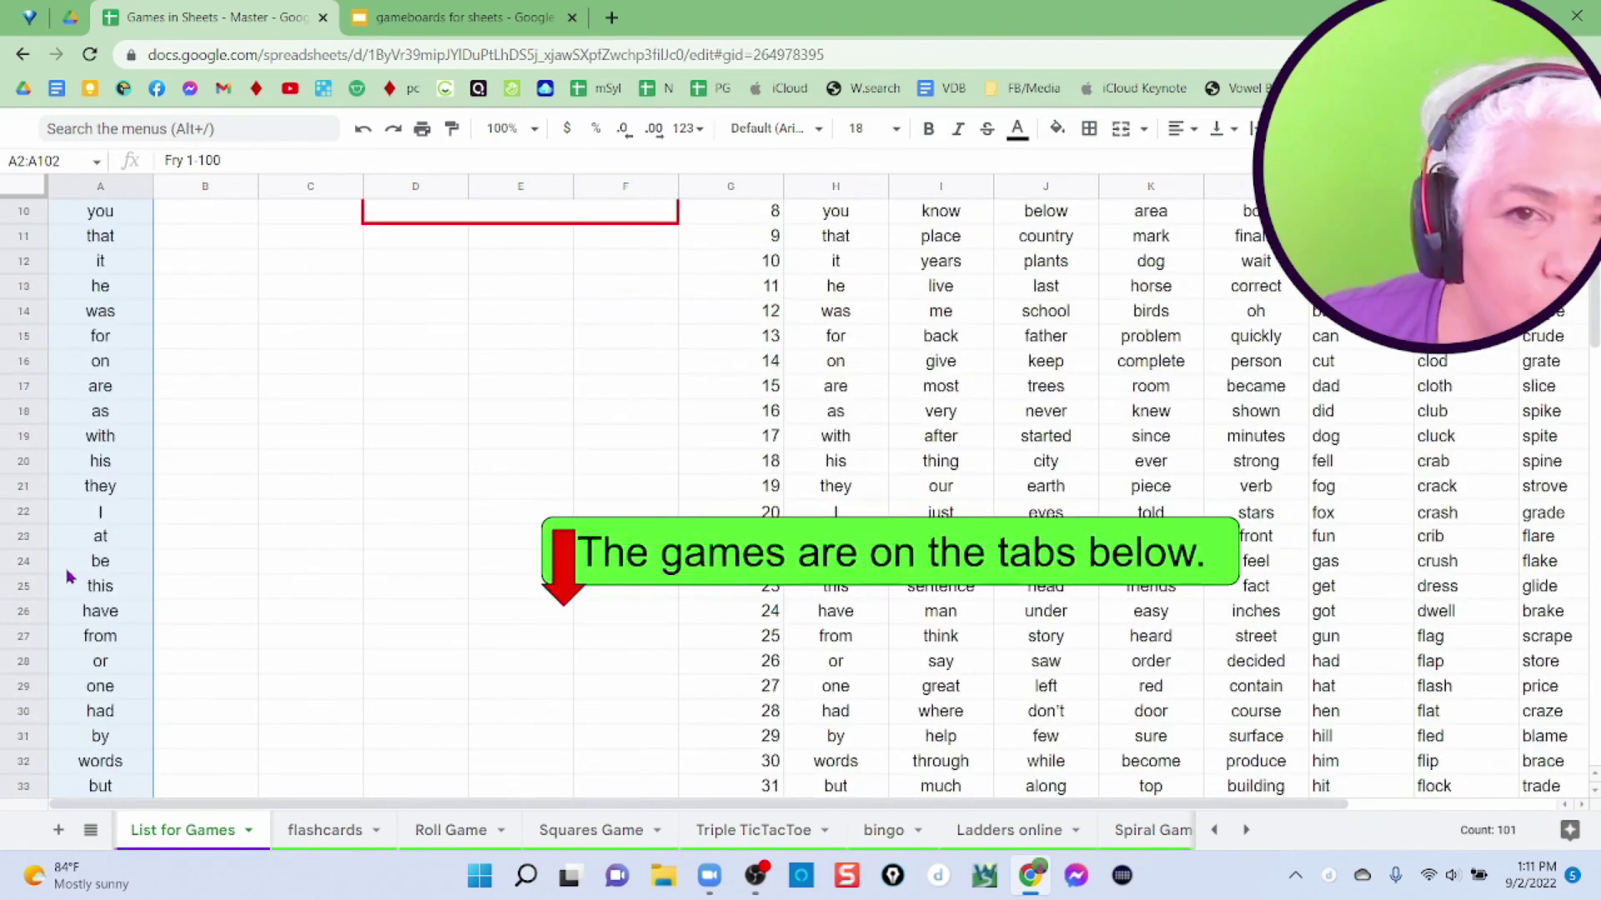
{"action": "left_click", "coordinate": [100, 665]}
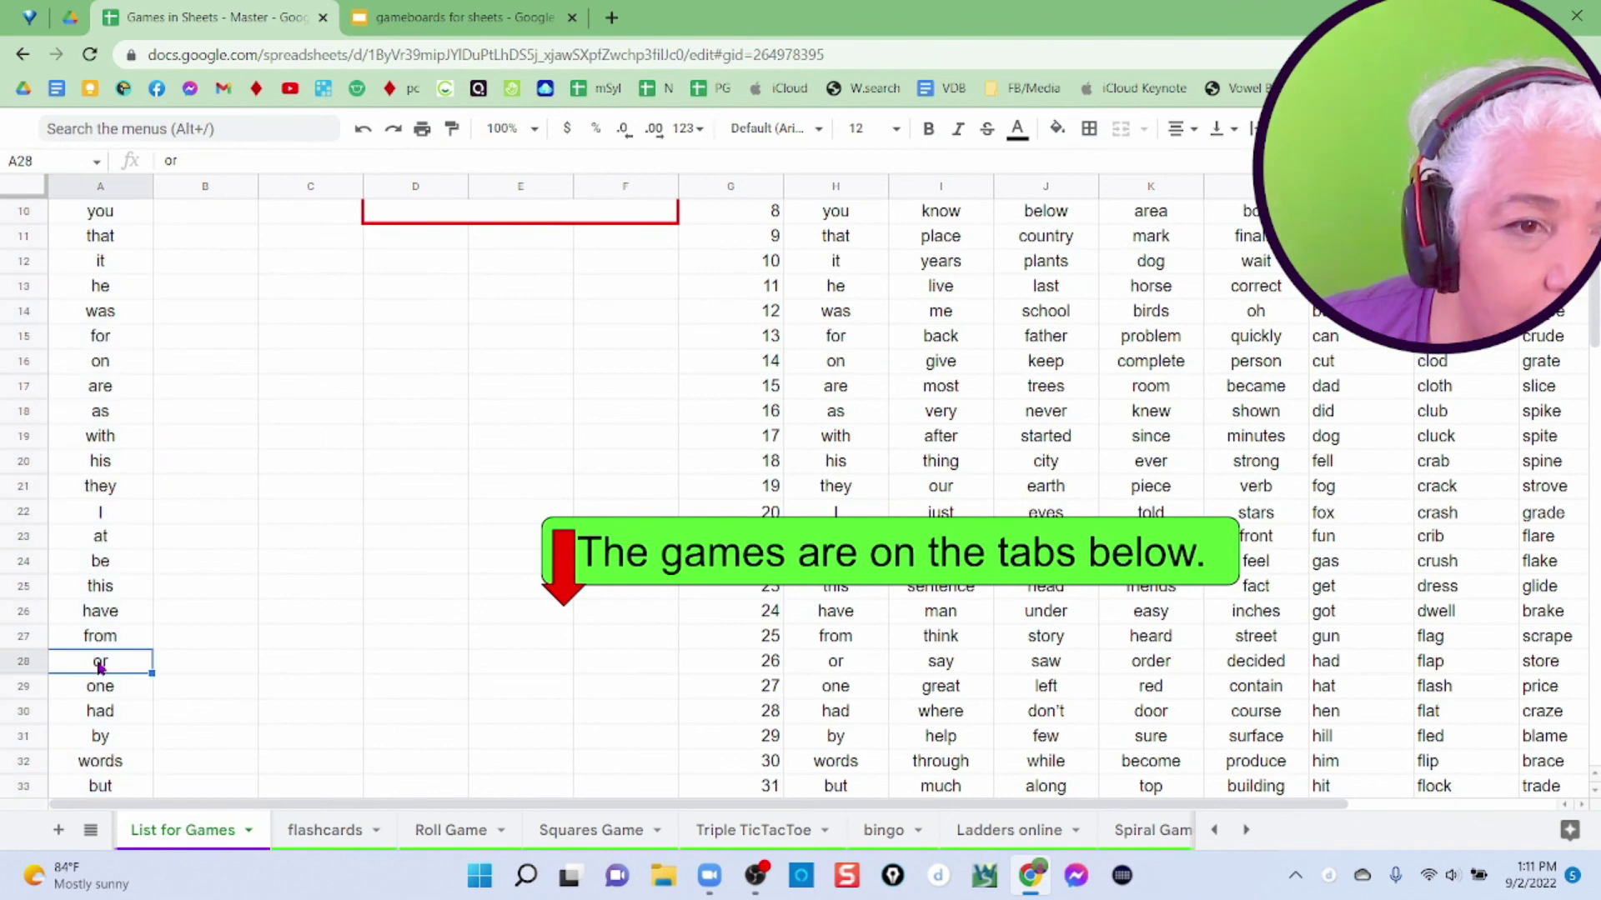
{"action": "left_click_drag", "start_coordinate": [100, 664], "coordinate": [138, 461]}
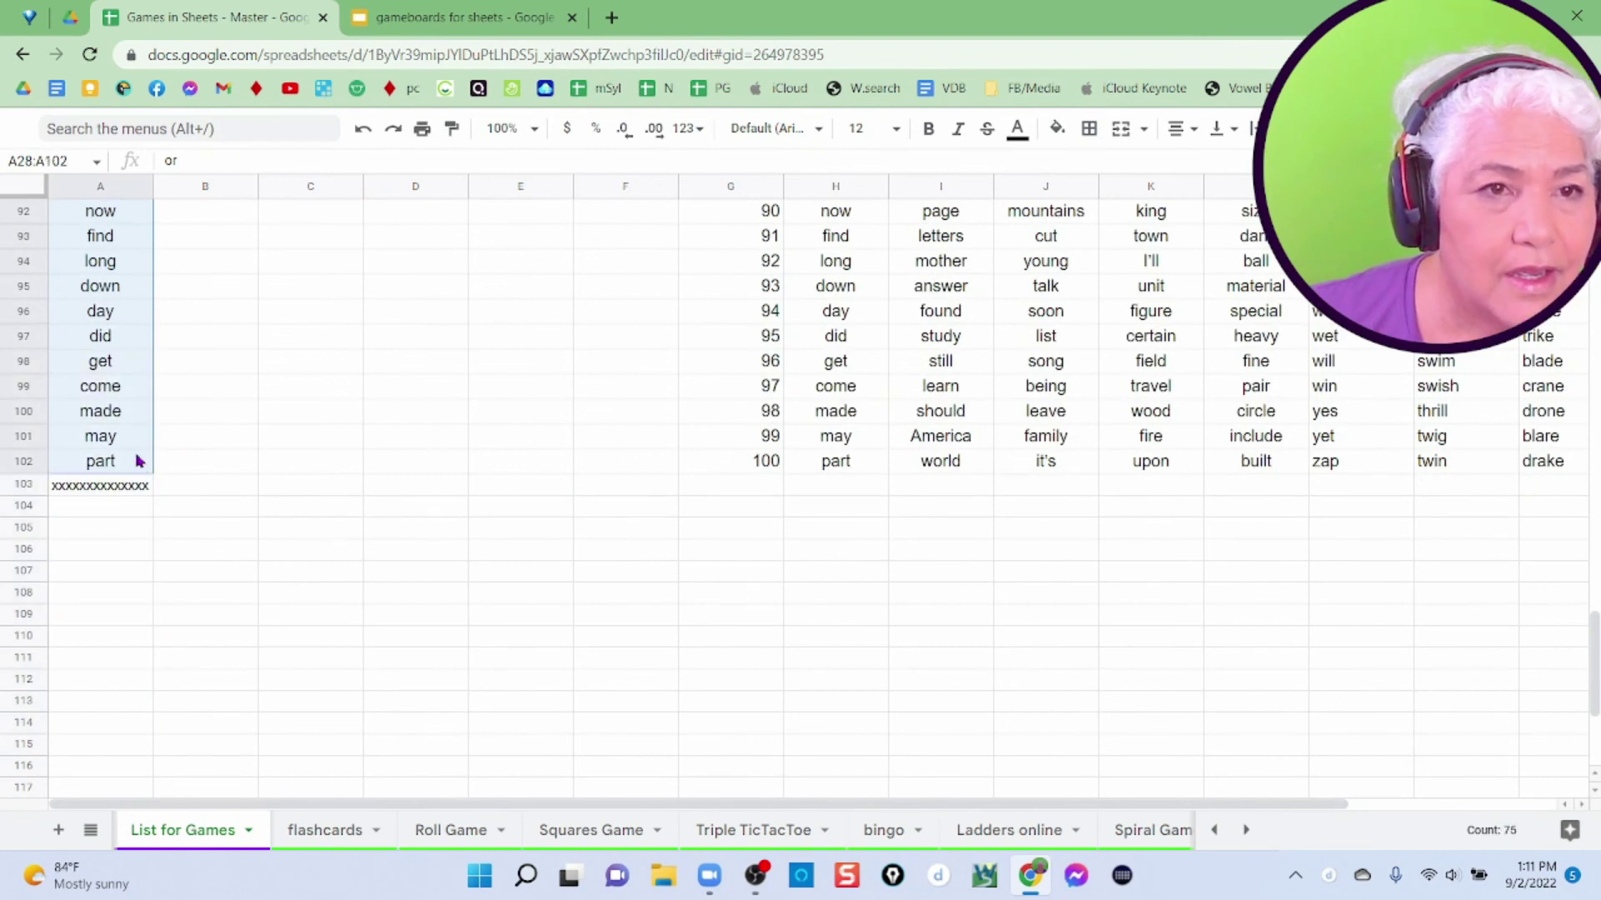
{"action": "key", "text": "Delete"}
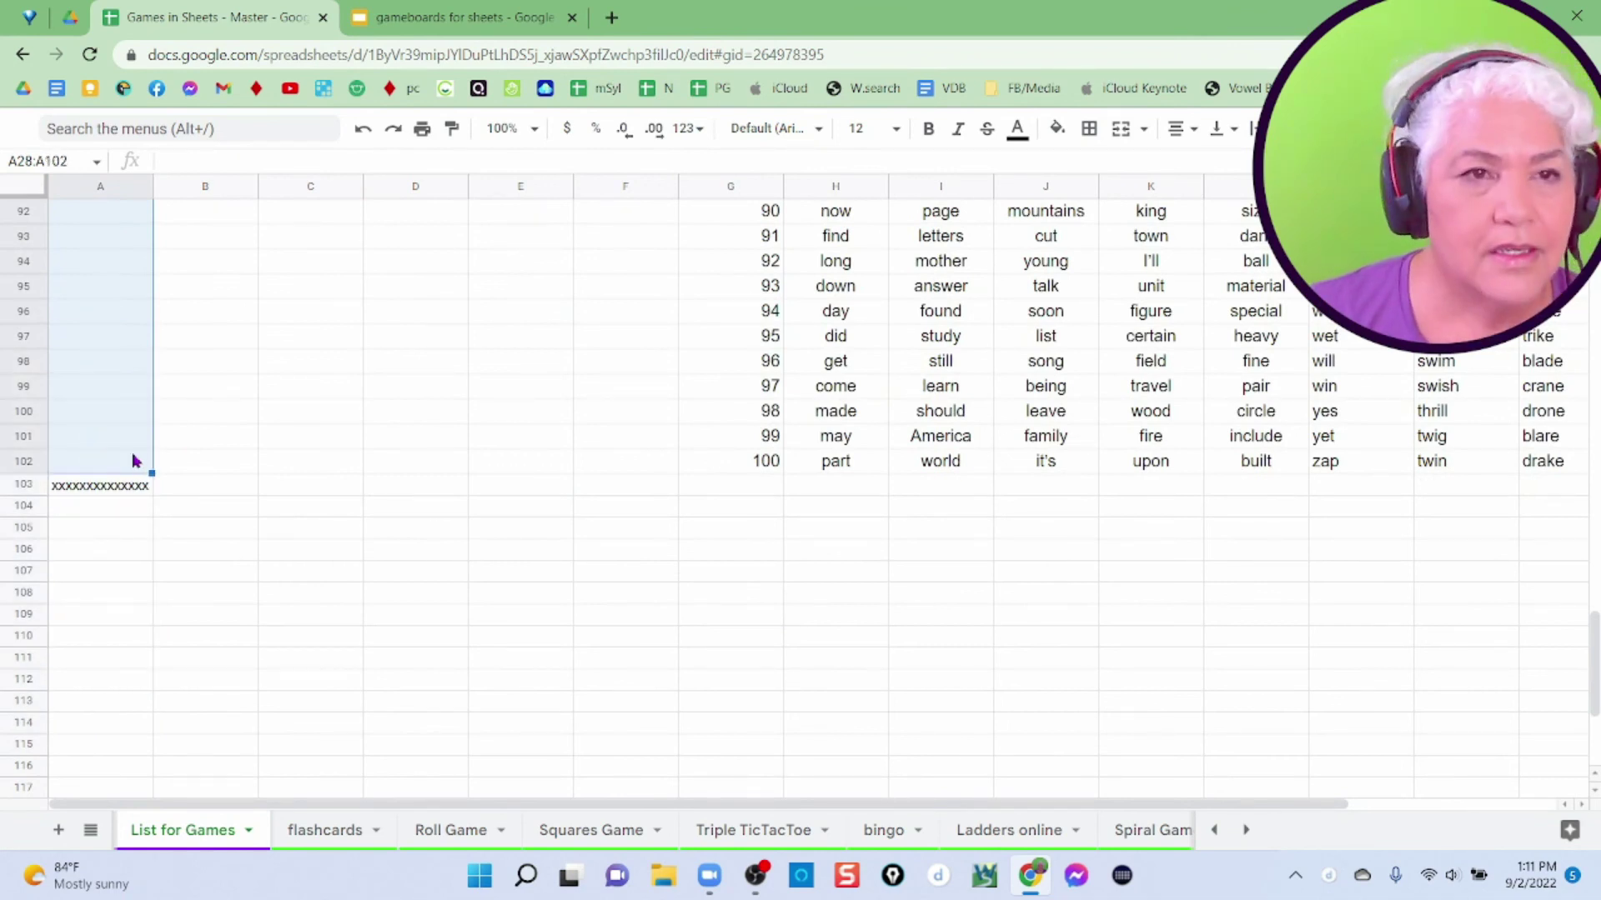
{"action": "left_click", "coordinate": [639, 834]}
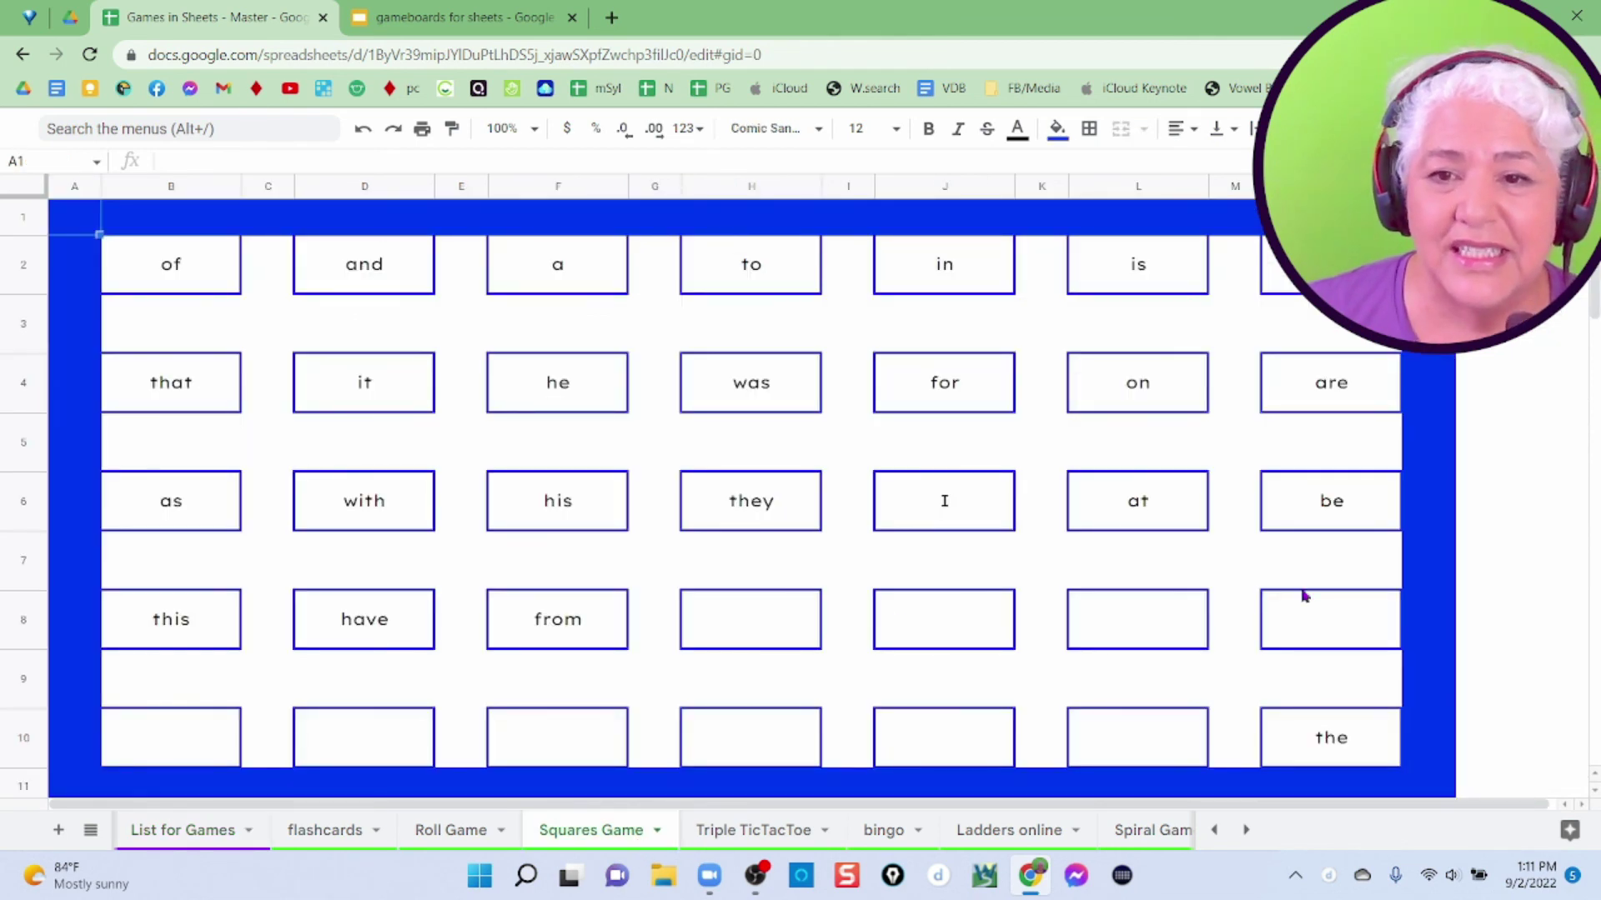
- In List for Games, copy the 25 words in A3:A27 and paste them directly below the list, starting at A28
{"action": "left_click", "coordinate": [177, 832]}
{"action": "scroll", "coordinate": [125, 635], "scroll_direction": "up", "scroll_amount": 20}
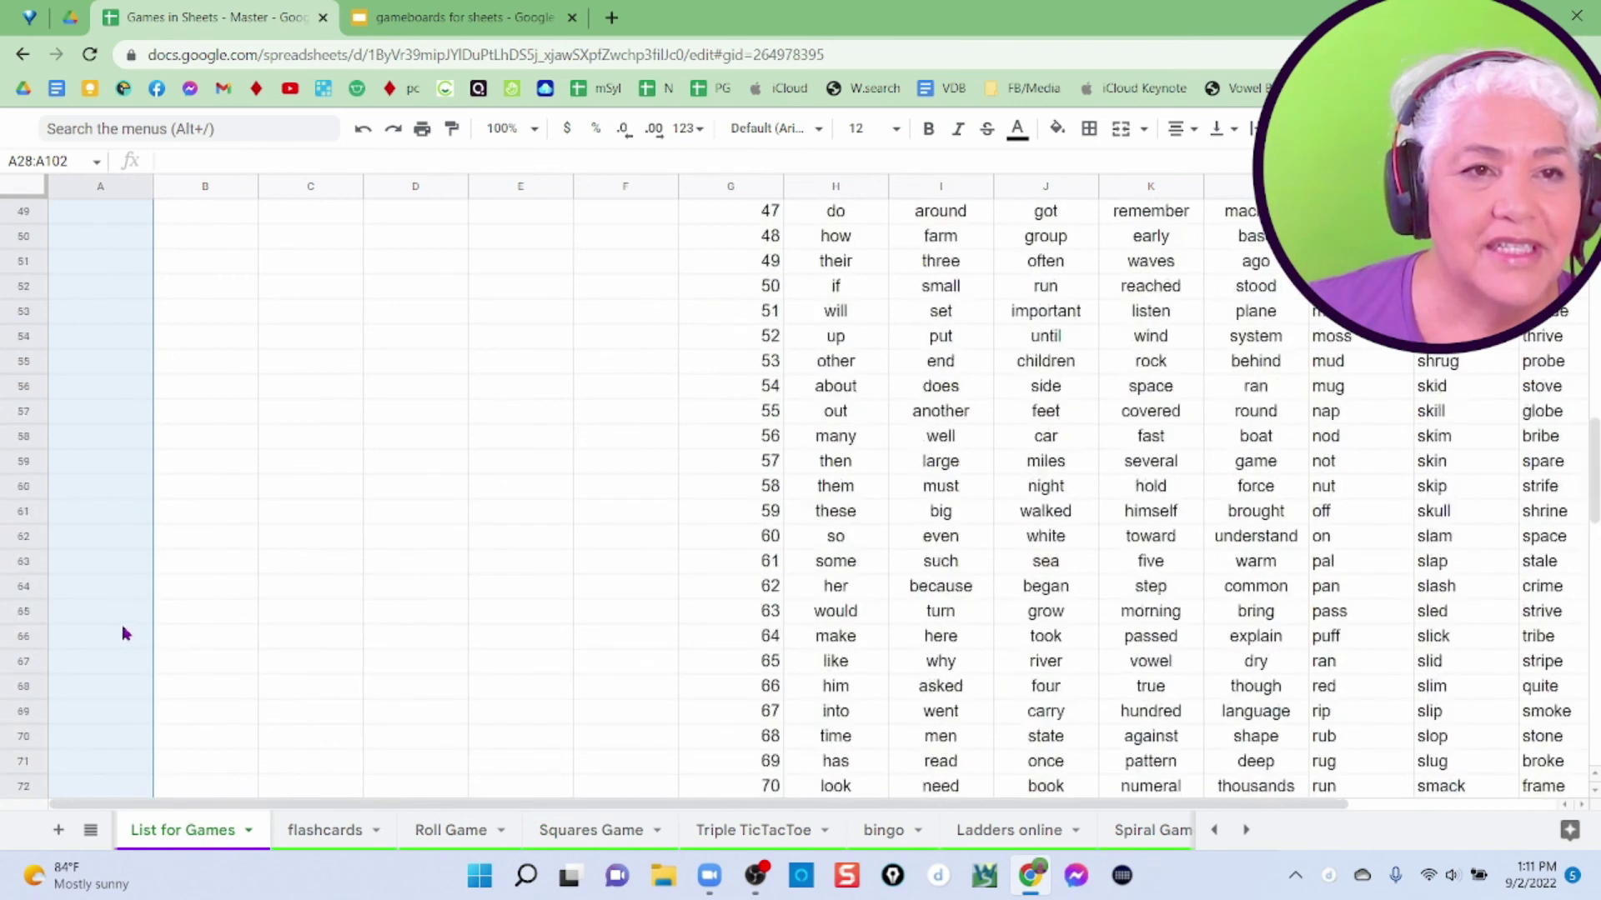
{"action": "scroll", "coordinate": [123, 634], "scroll_direction": "up", "scroll_amount": 2}
{"action": "left_click_drag", "start_coordinate": [115, 250], "coordinate": [125, 621]}
{"action": "key", "text": "ctrl+c"}
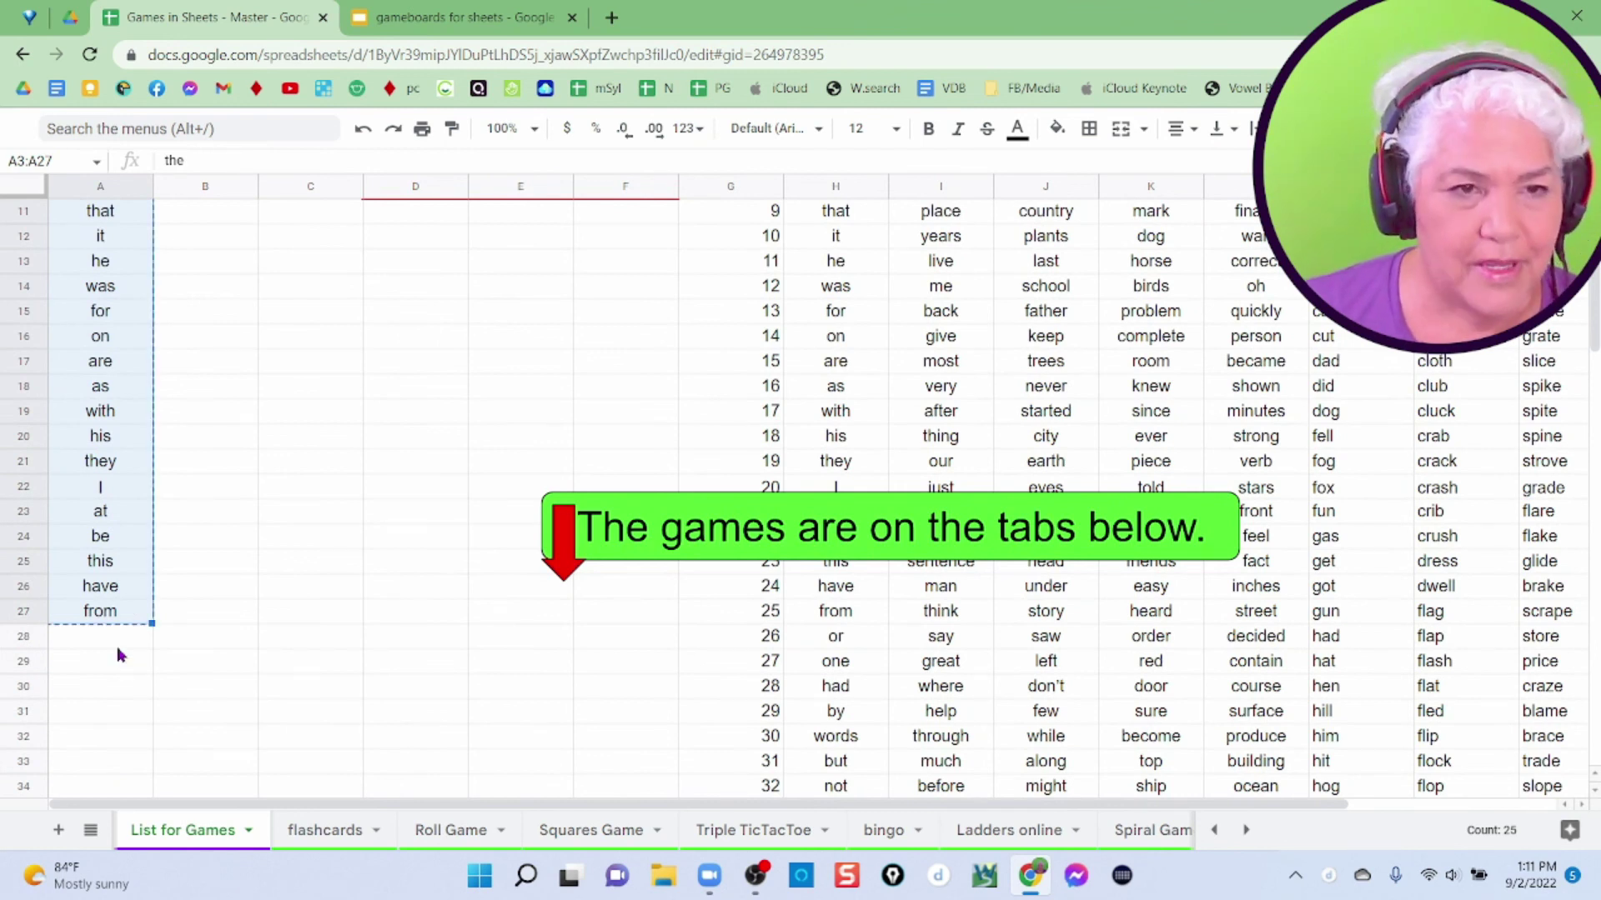
{"action": "left_click", "coordinate": [117, 654]}
{"action": "key", "text": "ctrl+v"}
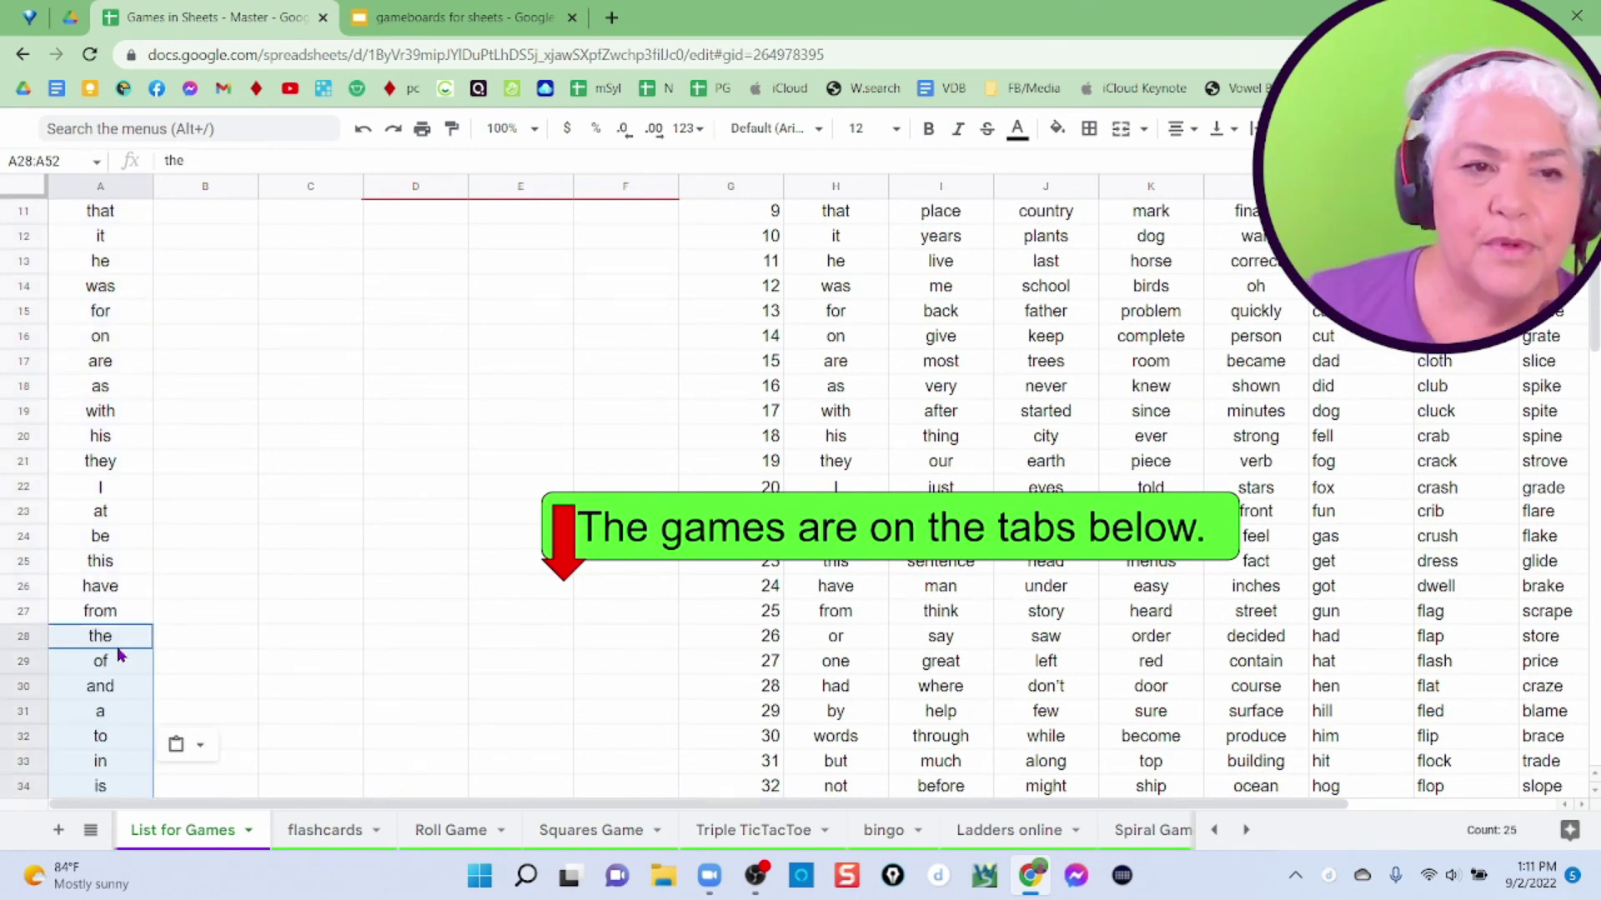
- Randomize the doubled Fry word list and check the word order on the Triple TicTacToe and Squares Game boards
{"action": "scroll", "coordinate": [118, 655], "scroll_direction": "up", "scroll_amount": 4}
{"action": "left_click", "coordinate": [231, 325]}
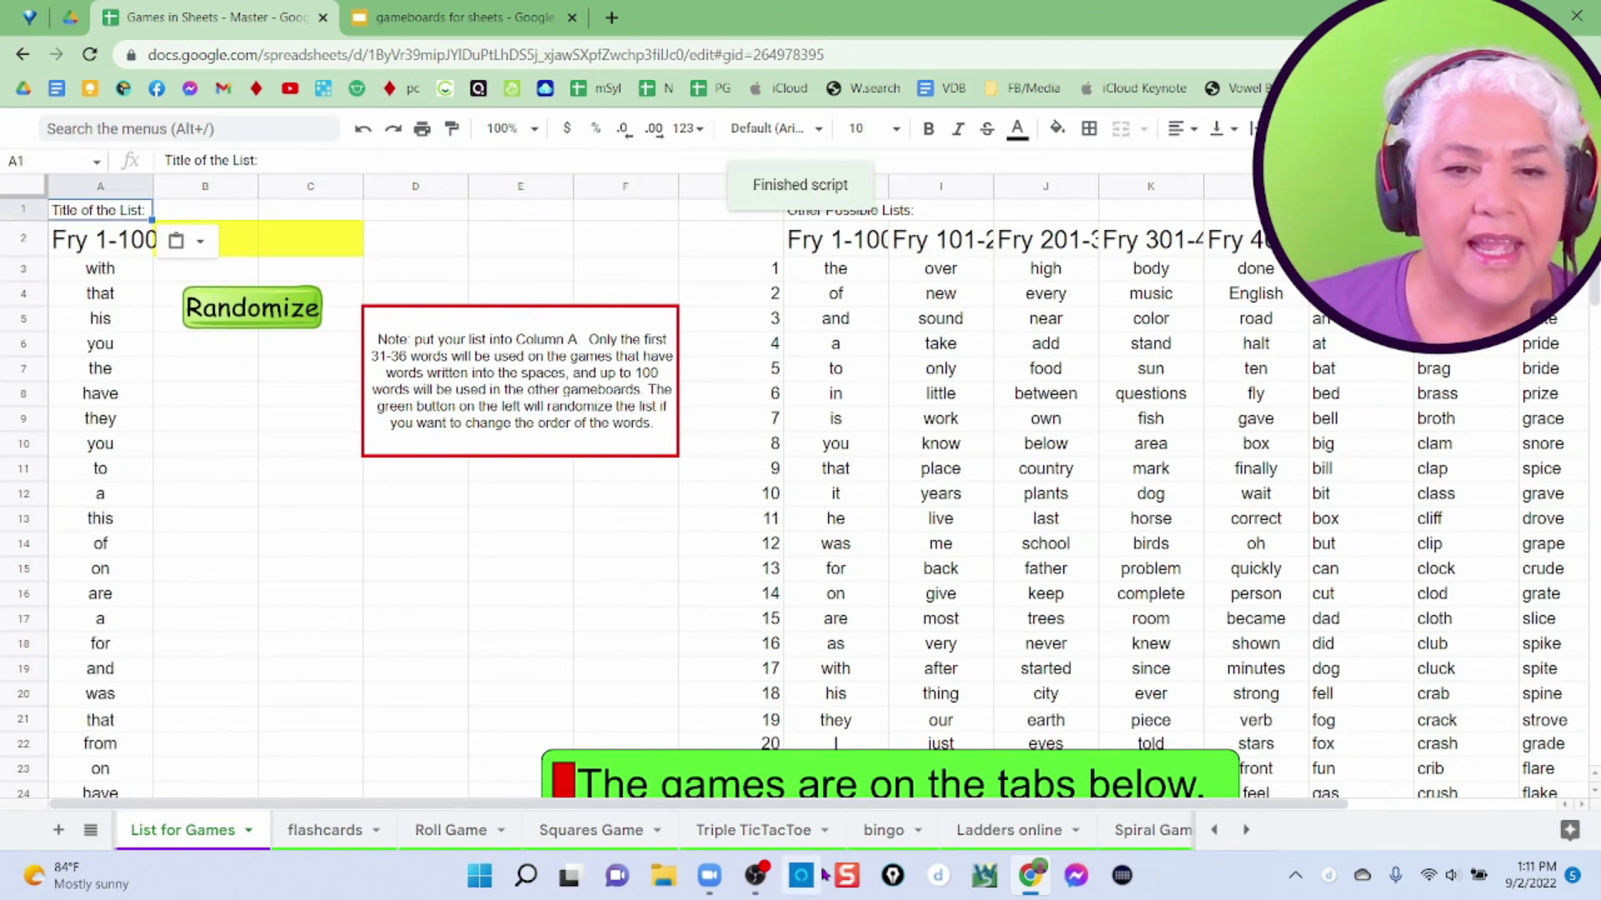
{"action": "left_click", "coordinate": [749, 838]}
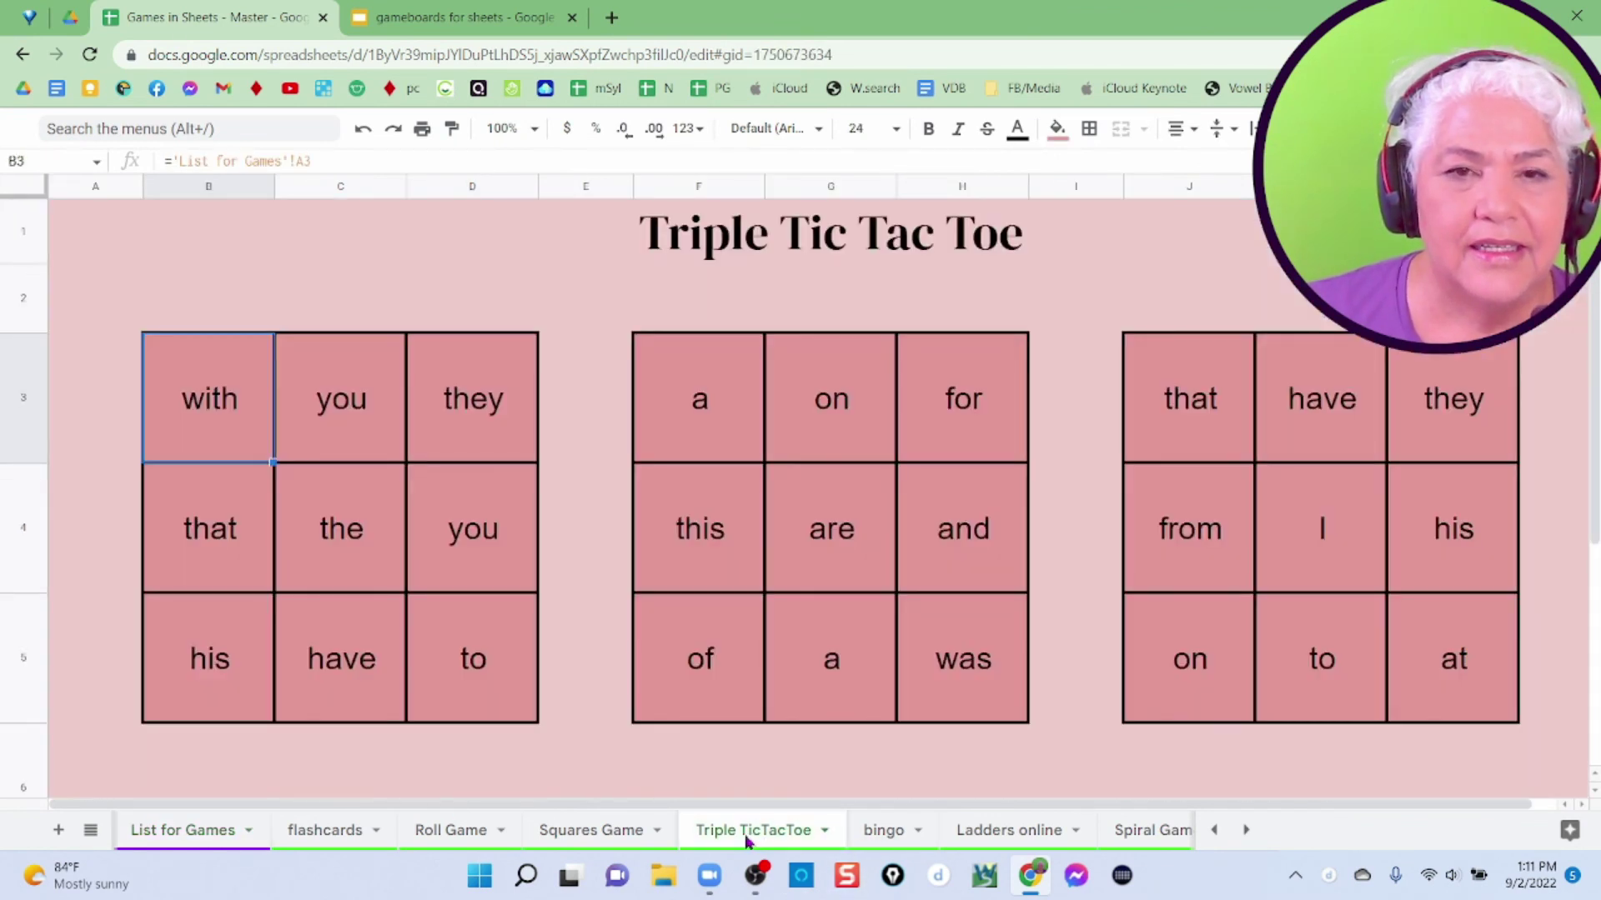
{"action": "left_click", "coordinate": [607, 840]}
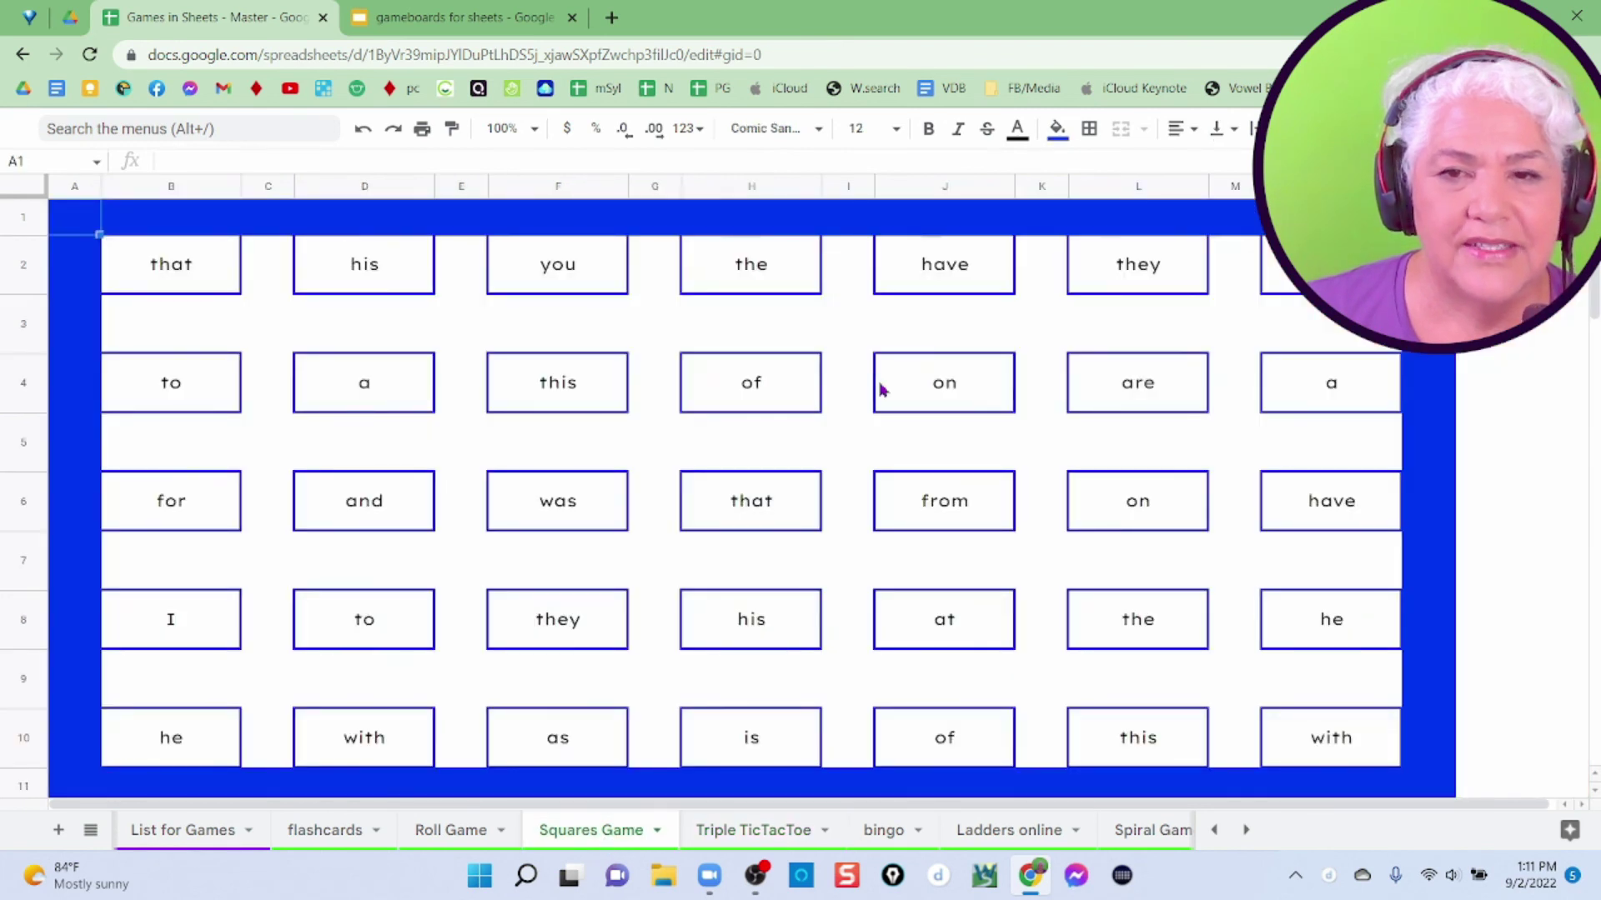